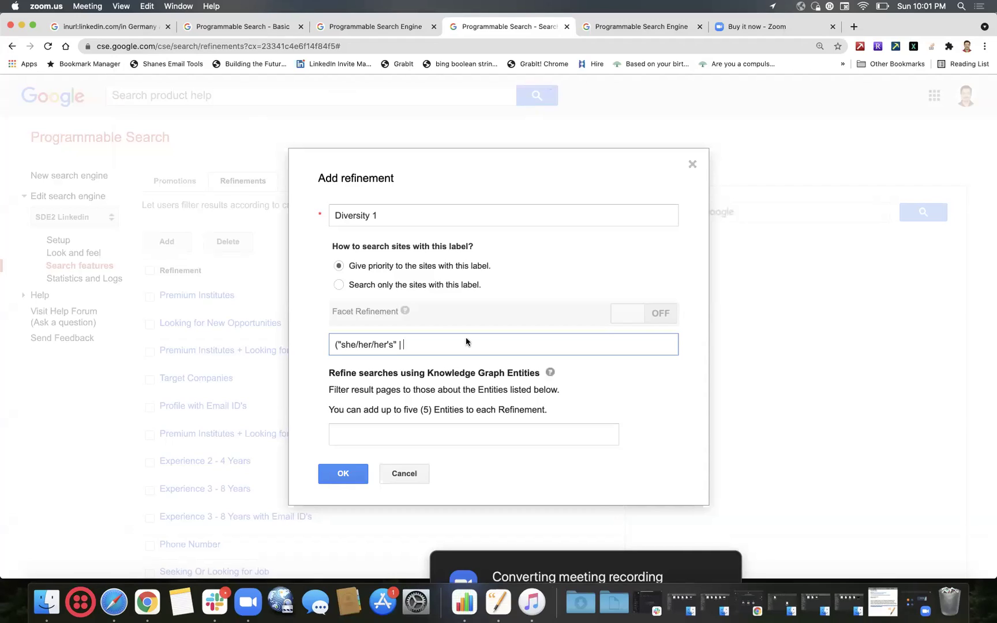
Add "women in tech*" as an alternative to the Diversity 1 refinement's optional words.
{"action": "left_click", "coordinate": [460, 354]}
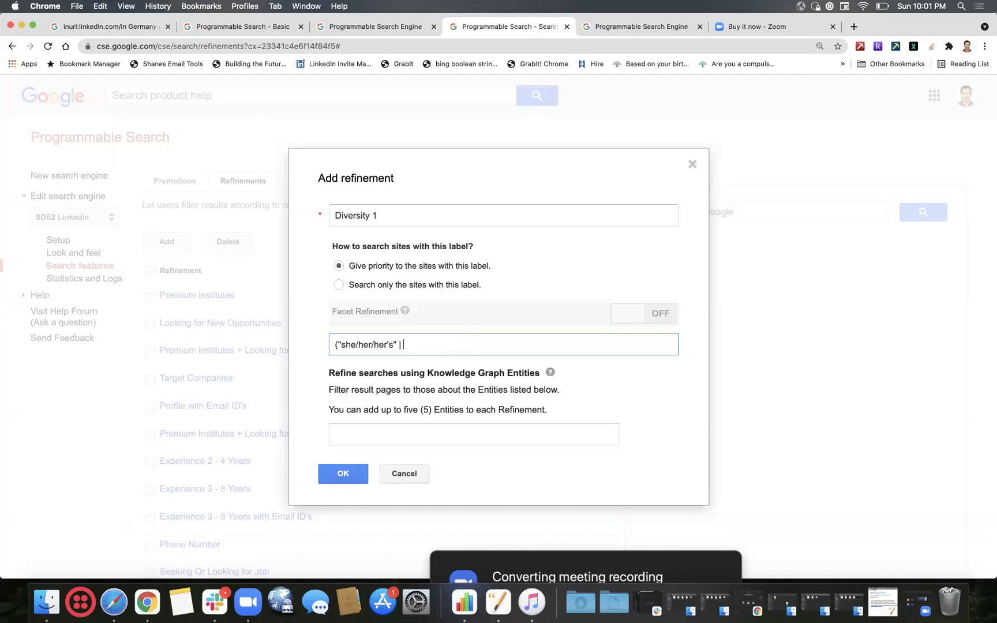
{"action": "type", "text": "women"}
{"action": "type", "text": " in tec"}
{"action": "type", "text": "h"}
{"action": "type", "text": "\""}
{"action": "type", "text": "\" "}
Add the alternative "women * engineering" to the optional words, close the parenthesis, and save the Diversity 1 refinement.
{"action": "type", "text": "|"}
{"action": "type", "text": " \"women "}
{"action": "type", "text": "* enginee"}
{"action": "type", "text": "ring"}
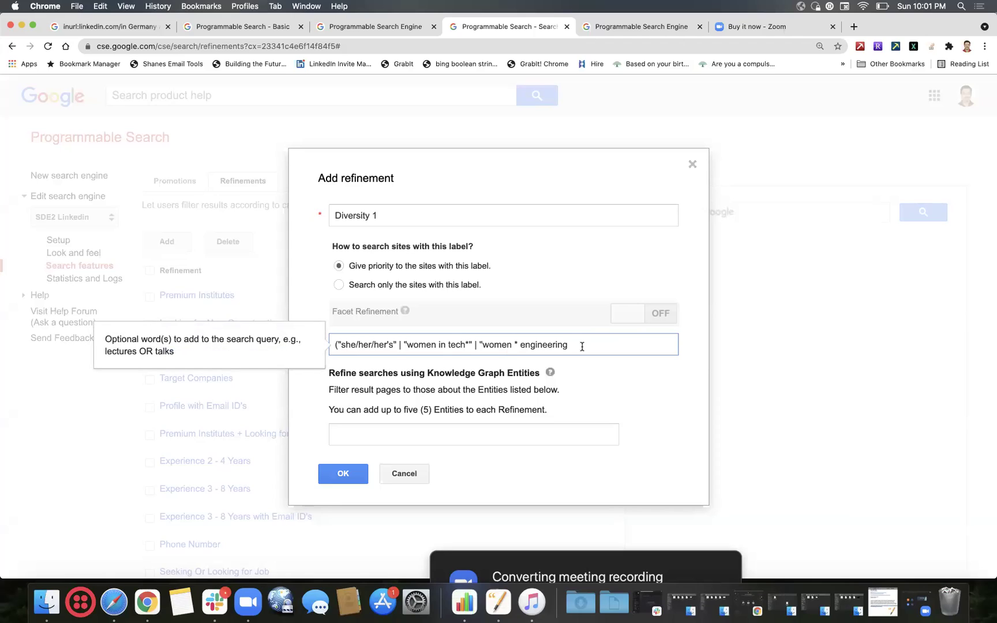
{"action": "type", "text": "\")"}
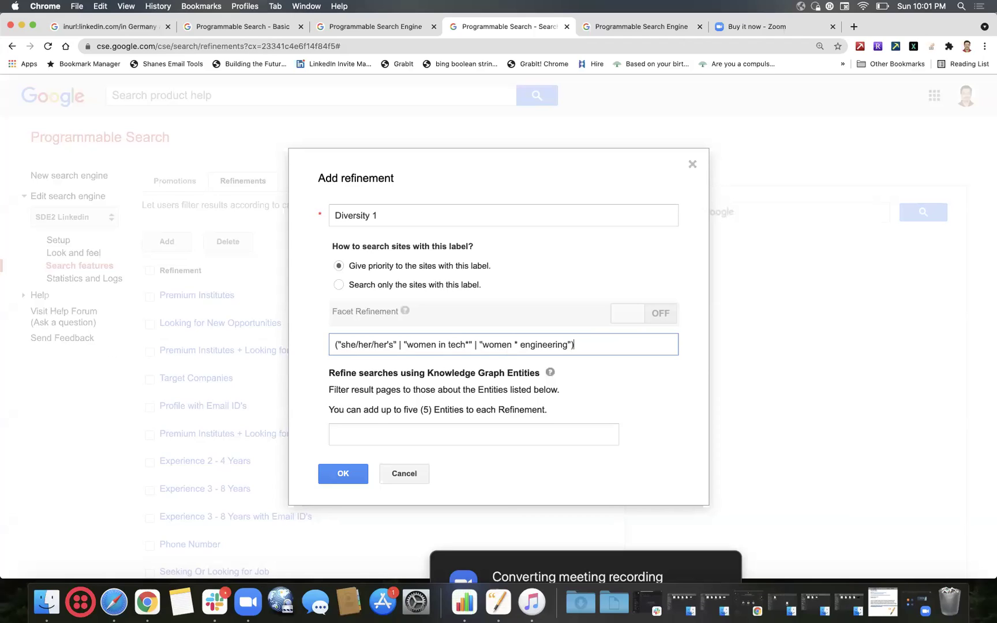
{"action": "left_click", "coordinate": [350, 476]}
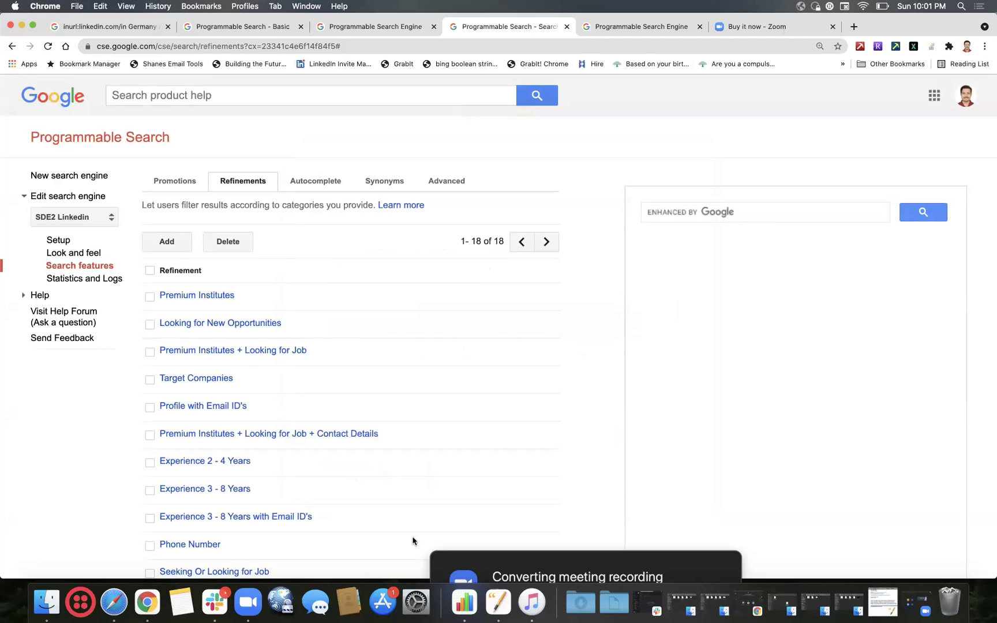
Minimize the browser and open Batch 6 (1).docx from the VS Batch 6 folder on the desktop.
{"action": "left_click", "coordinate": [22, 25]}
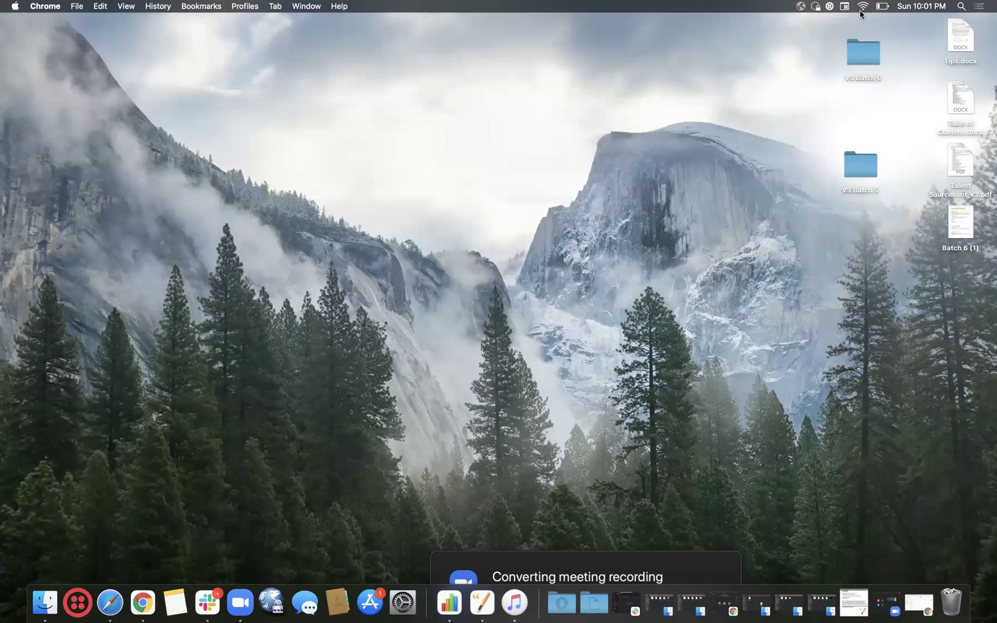
{"action": "double_click", "coordinate": [857, 69]}
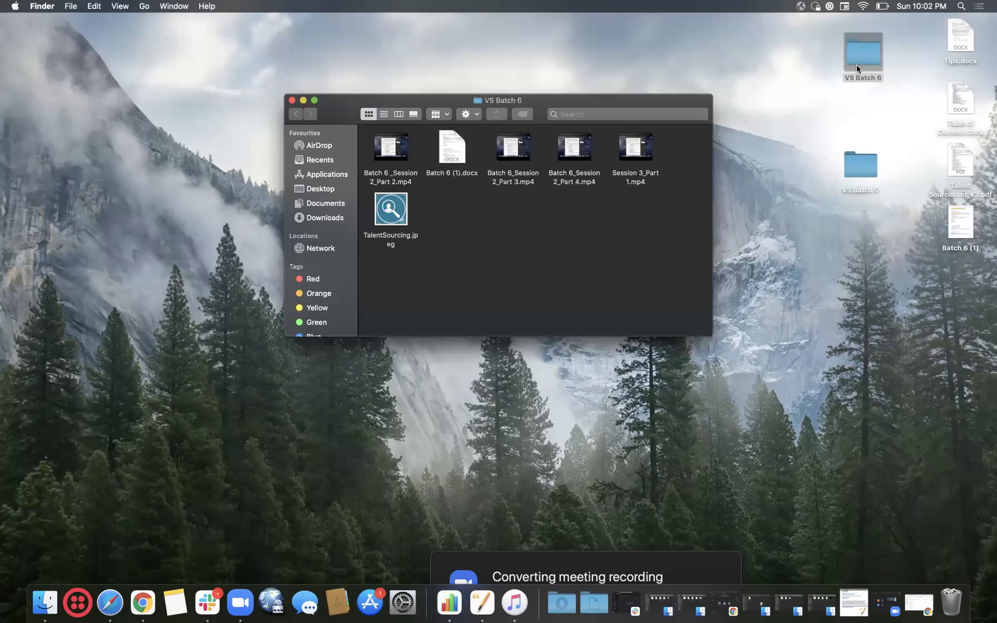
{"action": "left_click", "coordinate": [462, 152]}
{"action": "double_click", "coordinate": [462, 153]}
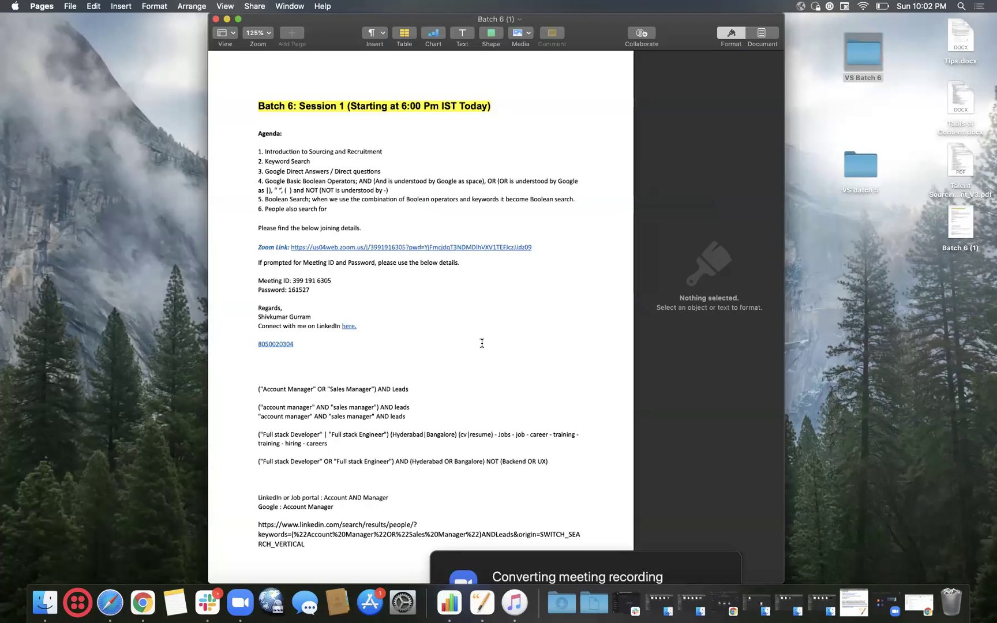
Look through the Session 1 and Session 2 notes in the document, and put away the document and folder windows.
{"action": "scroll", "coordinate": [482, 343], "scroll_direction": "down", "scroll_amount": 10}
{"action": "scroll", "coordinate": [482, 343], "scroll_direction": "down", "scroll_amount": 15}
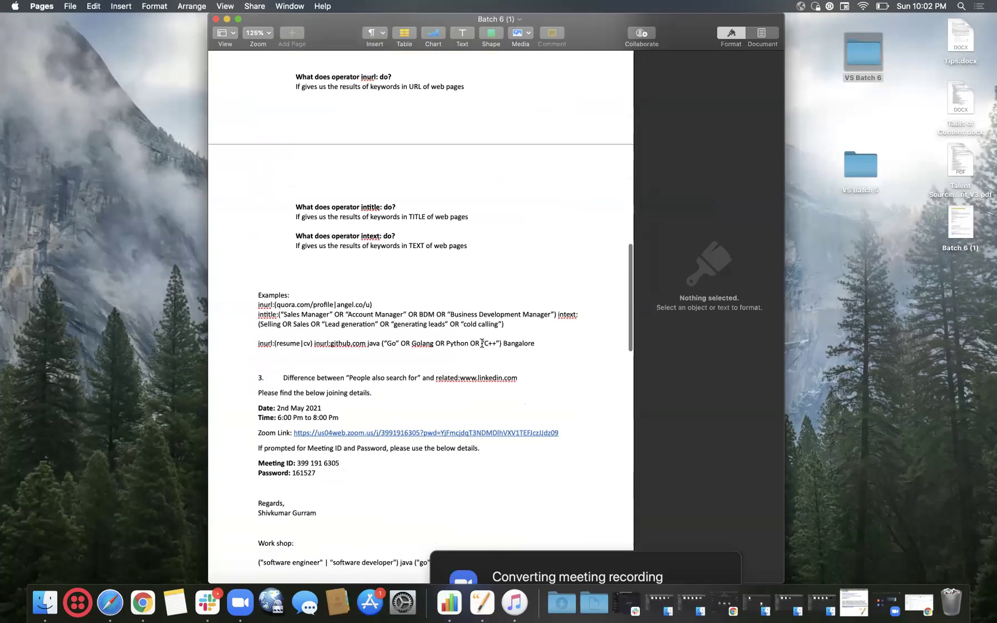
{"action": "scroll", "coordinate": [482, 342], "scroll_direction": "down", "scroll_amount": 15}
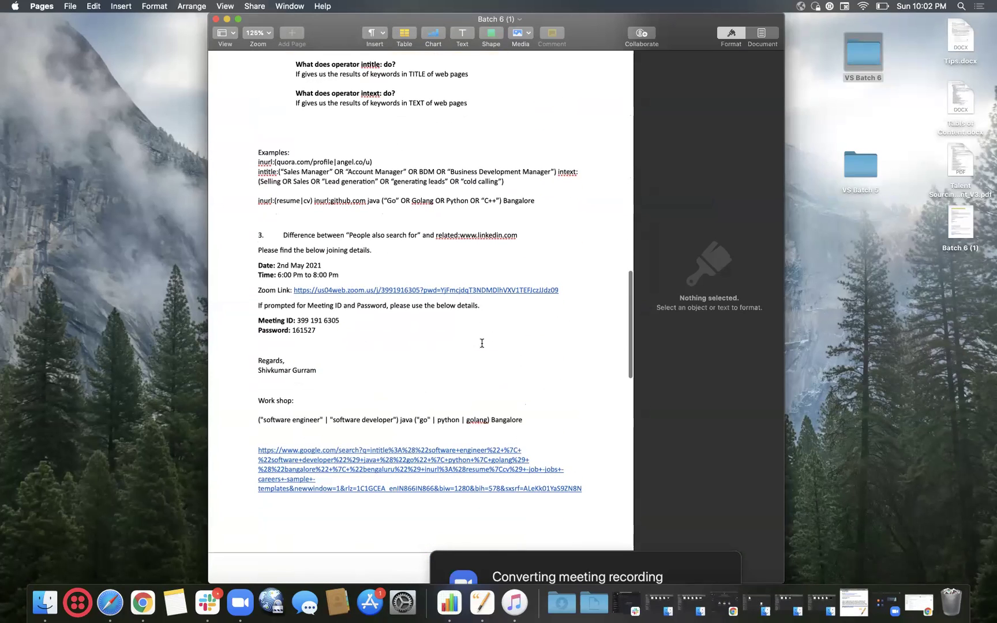
{"action": "scroll", "coordinate": [482, 342], "scroll_direction": "down", "scroll_amount": 10}
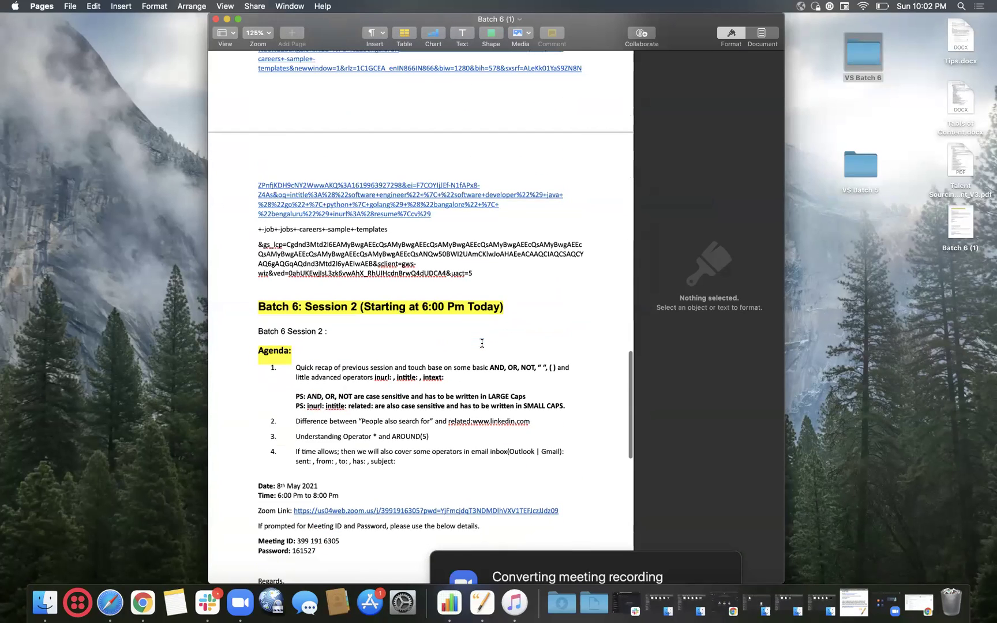
{"action": "scroll", "coordinate": [482, 343], "scroll_direction": "down", "scroll_amount": 10}
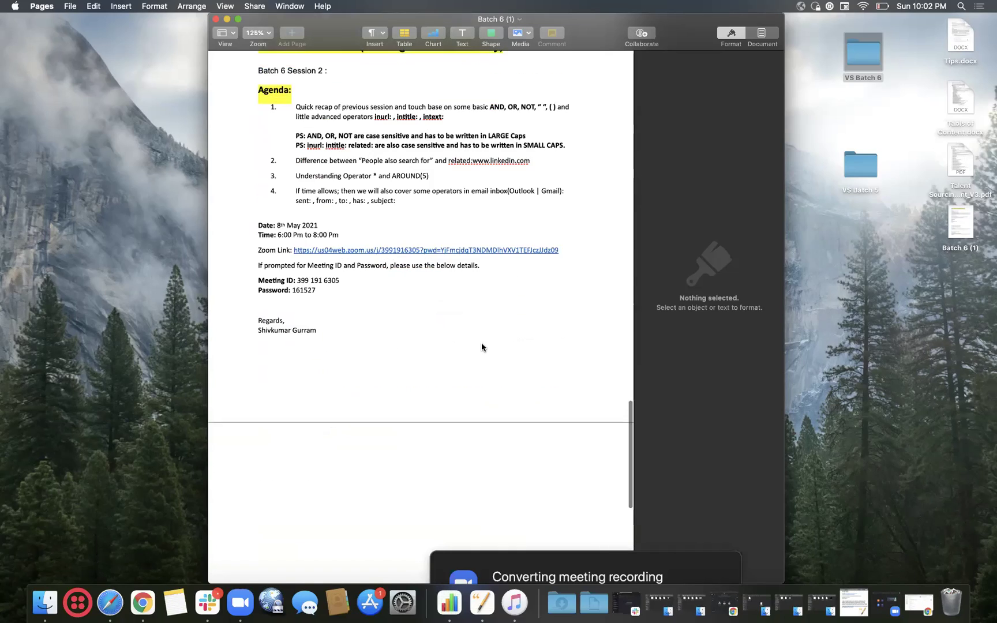
{"action": "scroll", "coordinate": [482, 343], "scroll_direction": "up", "scroll_amount": 12}
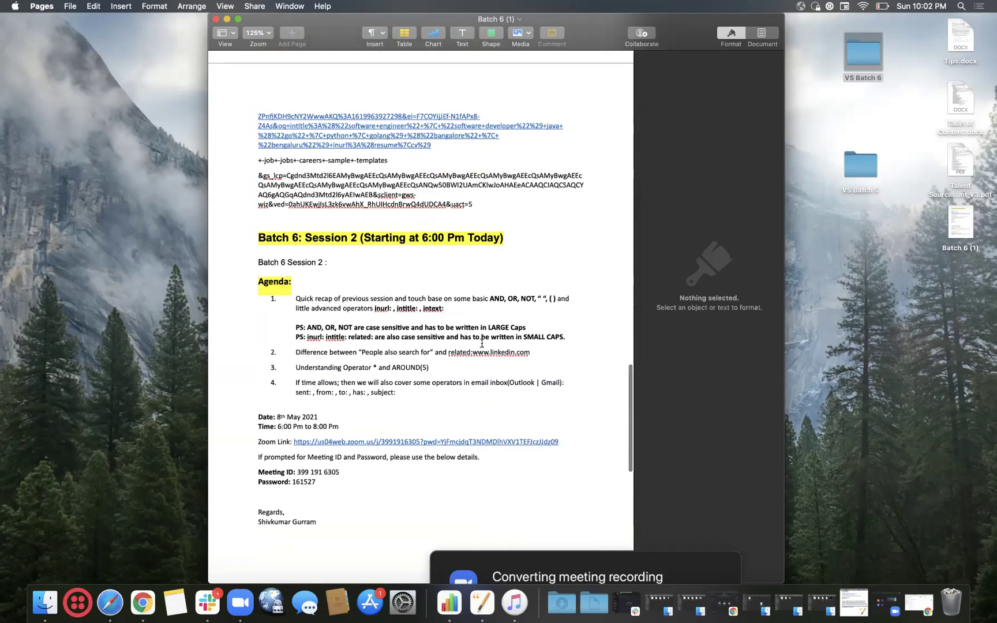
{"action": "scroll", "coordinate": [482, 343], "scroll_direction": "up", "scroll_amount": 20}
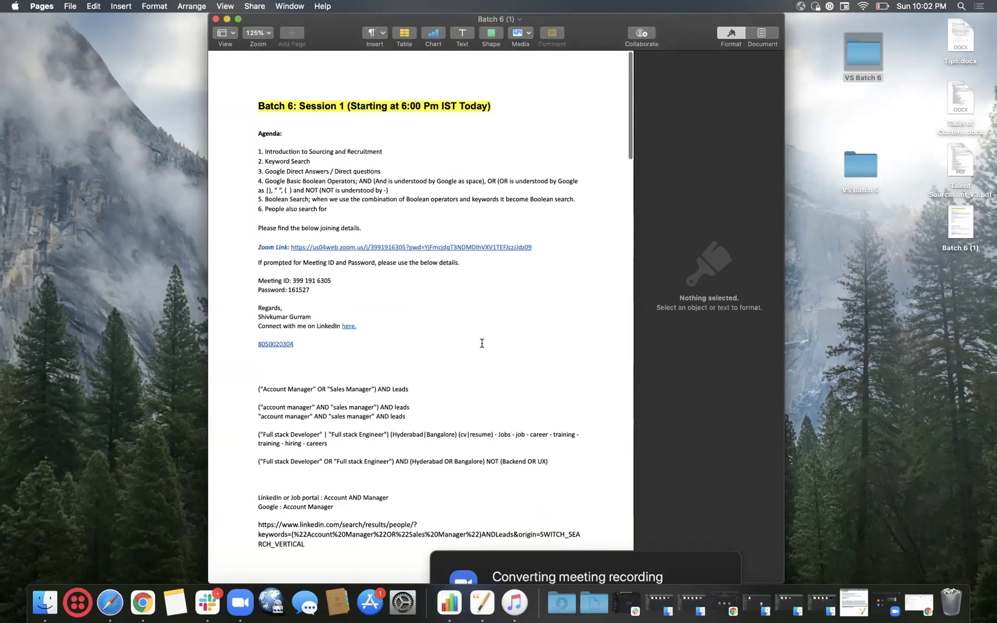
{"action": "left_click", "coordinate": [215, 19]}
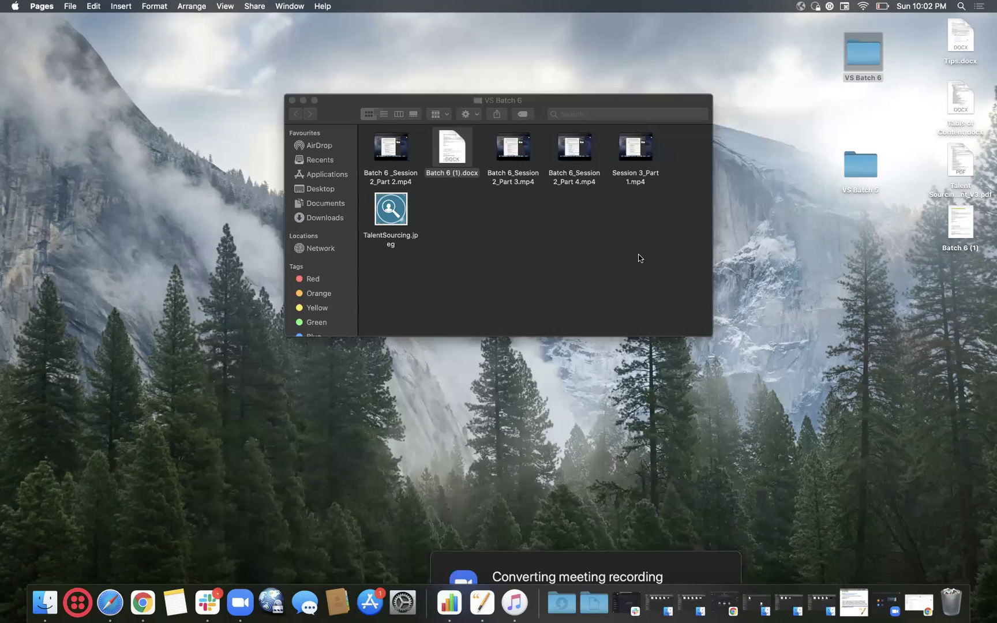
{"action": "left_click", "coordinate": [302, 101]}
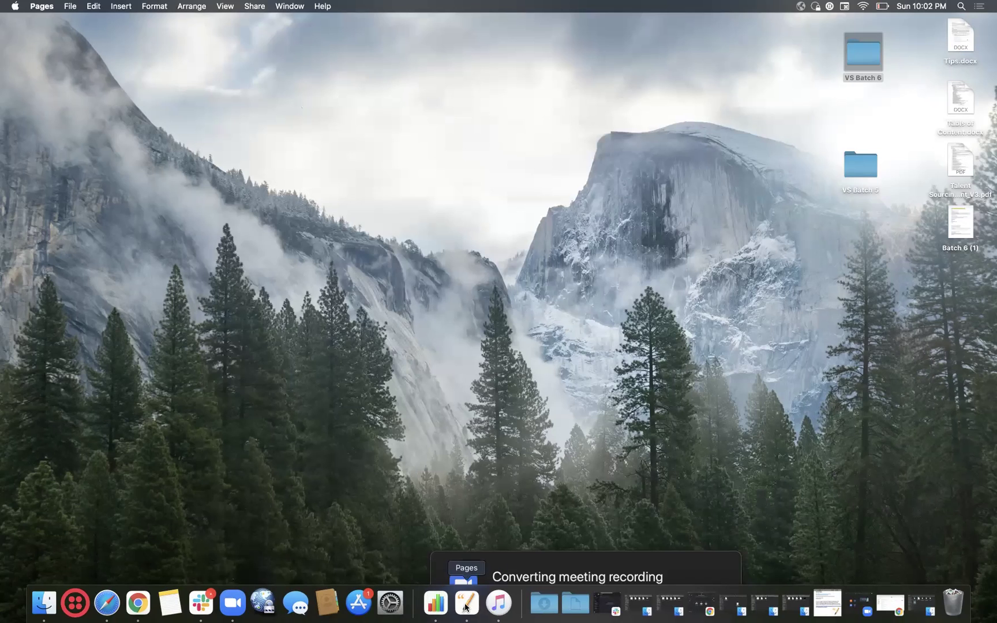
Switch back to Chrome and start a refinement named Diversity 2 that gives priority to the sites with this label.
{"action": "left_click", "coordinate": [139, 605]}
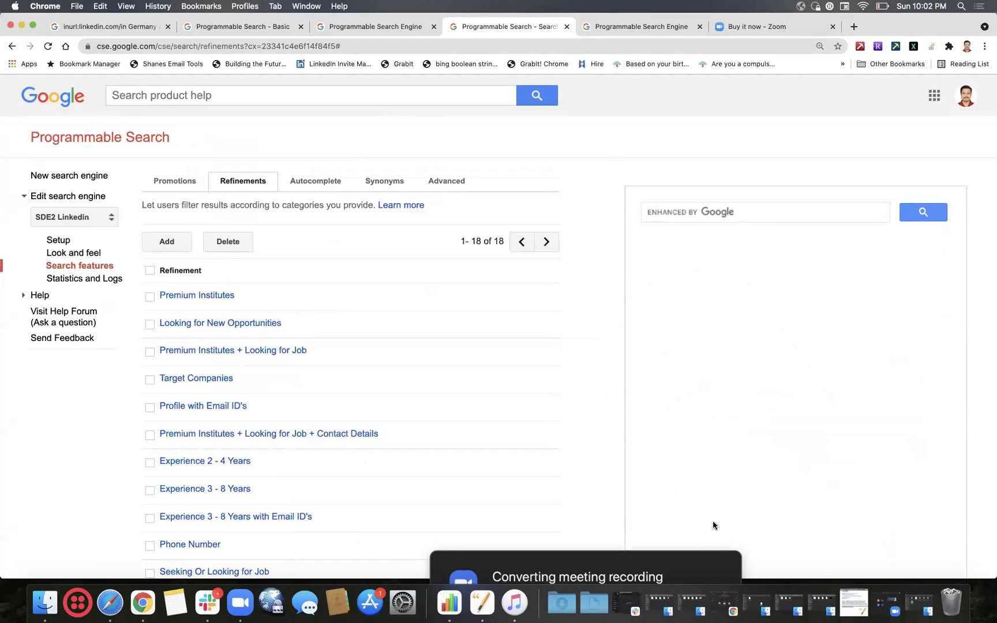
{"action": "scroll", "coordinate": [561, 467], "scroll_direction": "down", "scroll_amount": 6}
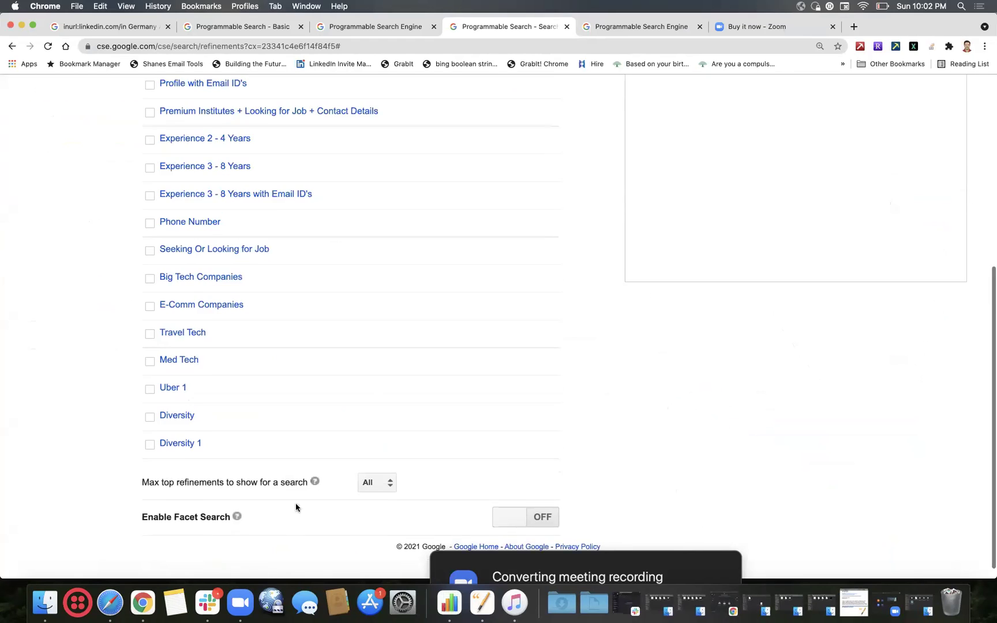
{"action": "scroll", "coordinate": [317, 382], "scroll_direction": "up", "scroll_amount": 6}
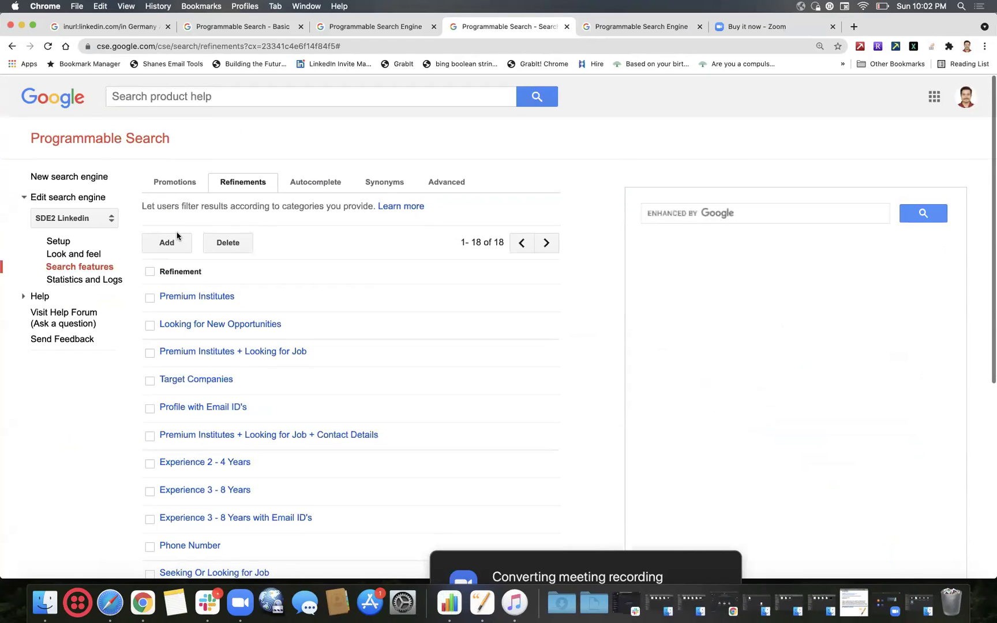
{"action": "left_click", "coordinate": [171, 242]}
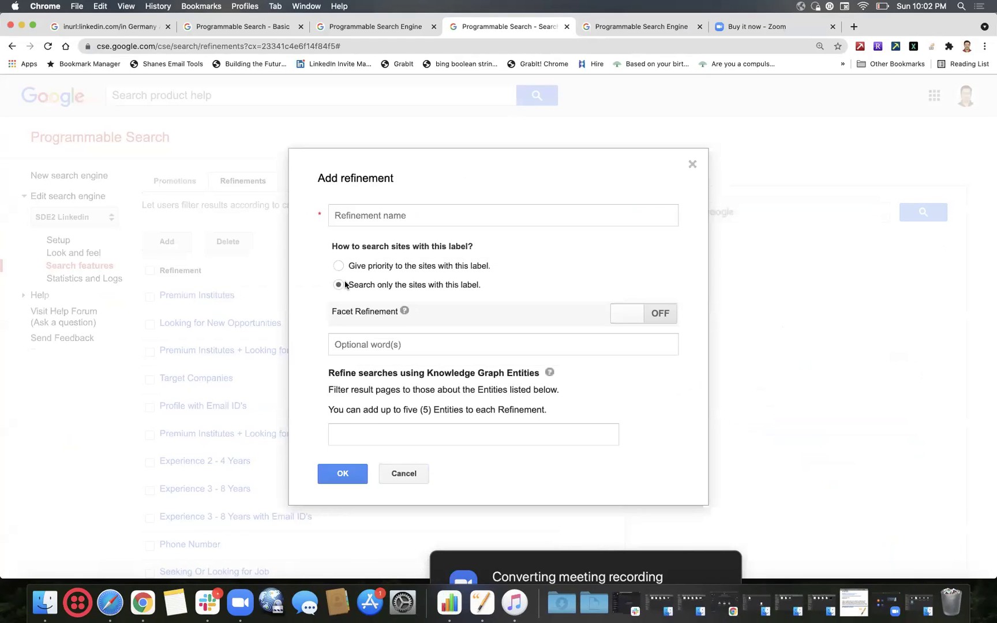
{"action": "left_click", "coordinate": [362, 214]}
{"action": "left_click", "coordinate": [362, 237]}
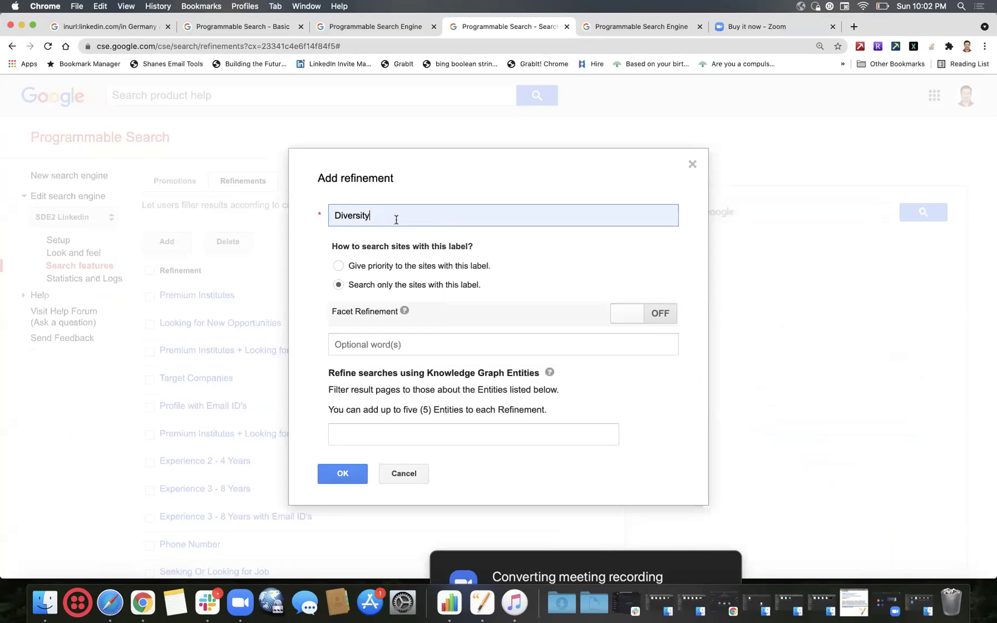
{"action": "type", "text": "2"}
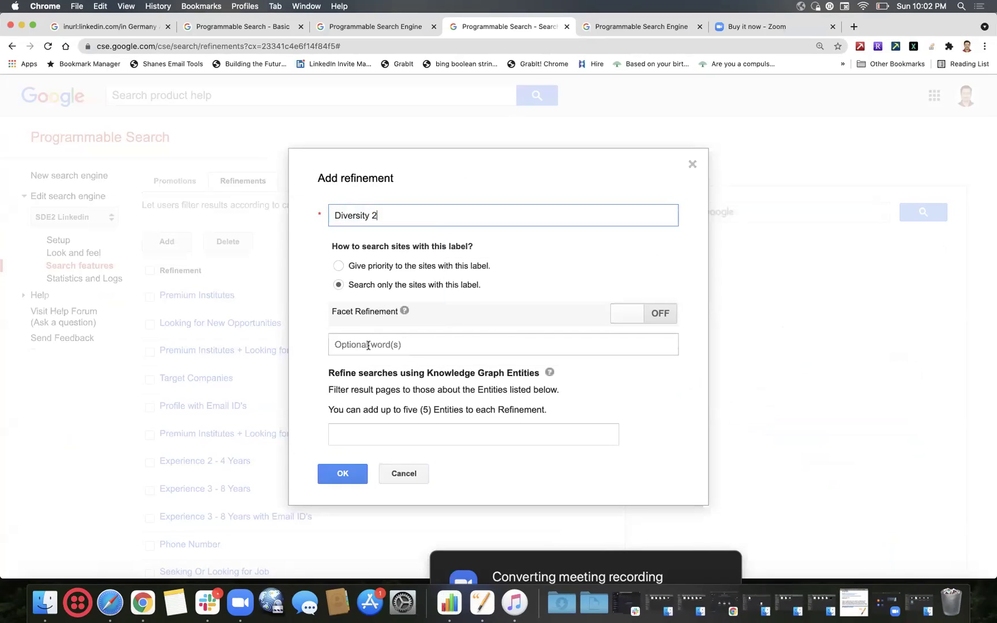
{"action": "left_click", "coordinate": [340, 267]}
Fill the optional words with the saved query (Women OR Female OR Girls OR Girl OR womens) AROUND(5) (School | College | university | Education).
{"action": "left_click", "coordinate": [359, 345]}
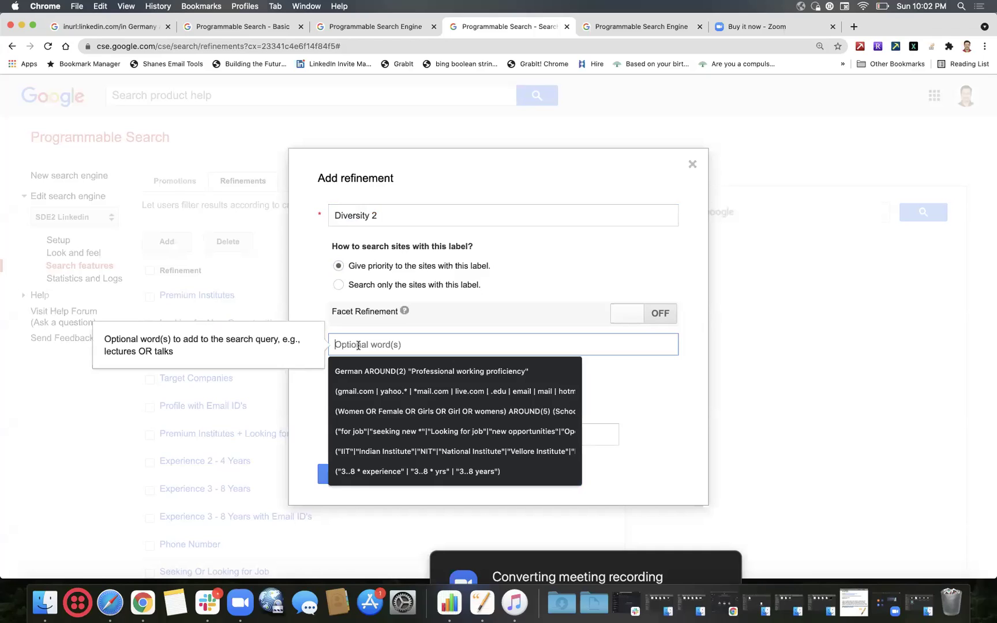
{"action": "left_click", "coordinate": [378, 406]}
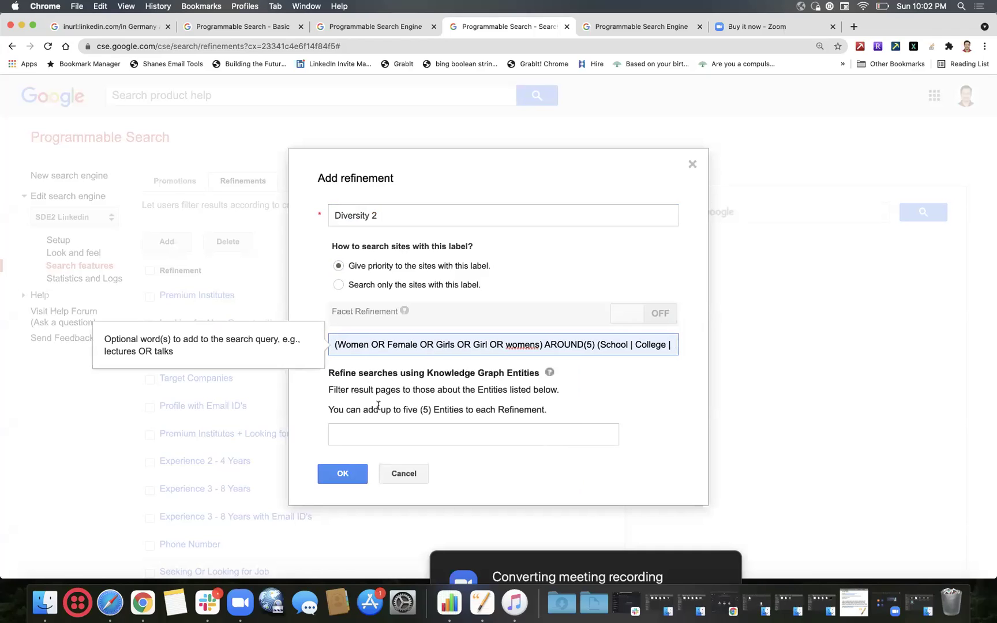
{"action": "left_click", "coordinate": [598, 345]}
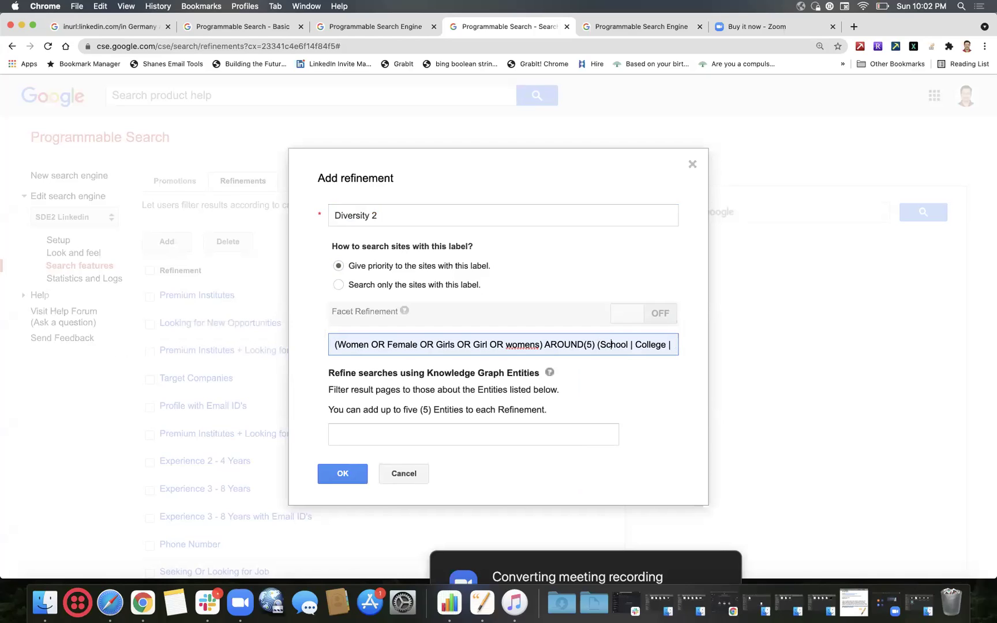
{"action": "key", "text": "Right"}
{"action": "key", "text": "Right"}
{"action": "key", "text": "Right"}
{"action": "key", "text": "Right"}
{"action": "key", "text": "Right"}
{"action": "key", "text": "Right"}
{"action": "key", "text": "Right"}
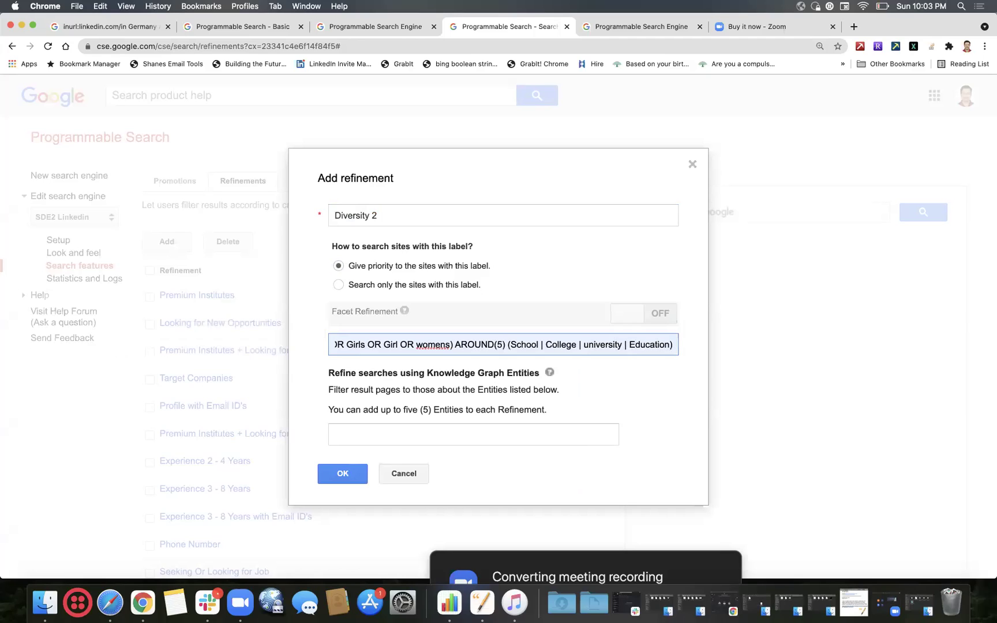
Remove the (School | College | university | Education) group after AROUND(5) from the optional words.
{"action": "key", "text": "Left"}
{"action": "key", "text": "Left"}
{"action": "key", "text": "Left"}
{"action": "key", "text": "Left"}
{"action": "key", "text": "Left"}
{"action": "key", "text": "Left"}
{"action": "key", "text": "Left"}
{"action": "key", "text": "Left"}
{"action": "key", "text": "Left"}
{"action": "key", "text": "Left"}
{"action": "key", "text": "Left"}
{"action": "key", "text": "Left"}
{"action": "key", "text": "Left"}
{"action": "key", "text": "Left"}
{"action": "key", "text": "Left"}
{"action": "key", "text": "Left"}
{"action": "key", "text": "Left"}
{"action": "key", "text": "Left"}
{"action": "key", "text": "Left"}
{"action": "key", "text": "Left"}
{"action": "key", "text": "BackSpace"}
{"action": "key", "text": "BackSpace"}
{"action": "key", "text": "BackSpace"}
{"action": "key", "text": "BackSpace"}
{"action": "key", "text": "BackSpace"}
{"action": "key", "text": "BackSpace"}
{"action": "key", "text": "BackSpace"}
{"action": "key", "text": "BackSpace"}
{"action": "key", "text": "BackSpace"}
{"action": "key", "text": "BackSpace"}
{"action": "key", "text": "BackSpace"}
{"action": "key", "text": "BackSpace"}
{"action": "key", "text": "BackSpace"}
{"action": "key", "text": "BackSpace"}
{"action": "key", "text": "BackSpace"}
{"action": "key", "text": "BackSpace"}
{"action": "key", "text": "BackSpace"}
{"action": "key", "text": "BackSpace"}
{"action": "key", "text": "BackSpace"}
{"action": "key", "text": "BackSpace"}
{"action": "key", "text": "BackSpace"}
{"action": "key", "text": "BackSpace"}
{"action": "key", "text": "BackSpace"}
{"action": "key", "text": "BackSpace"}
{"action": "key", "text": "BackSpace"}
{"action": "key", "text": "BackSpace"}
{"action": "key", "text": "BackSpace"}
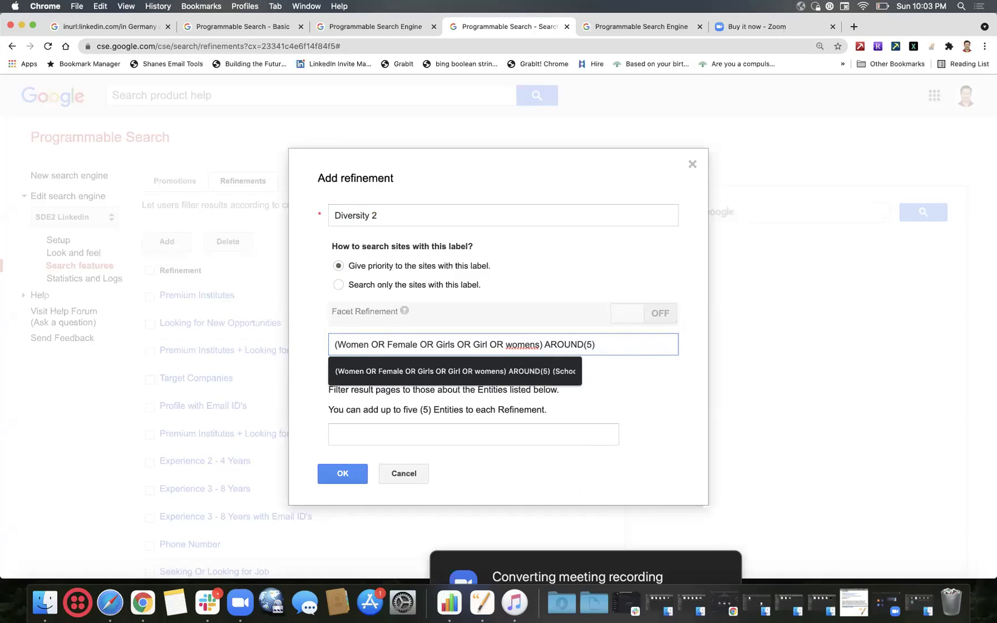
Begin a new group after AROUND(5) with ("in tech" | developer | programmer | hacktho.
{"action": "type", "text": "(\"in tech"}
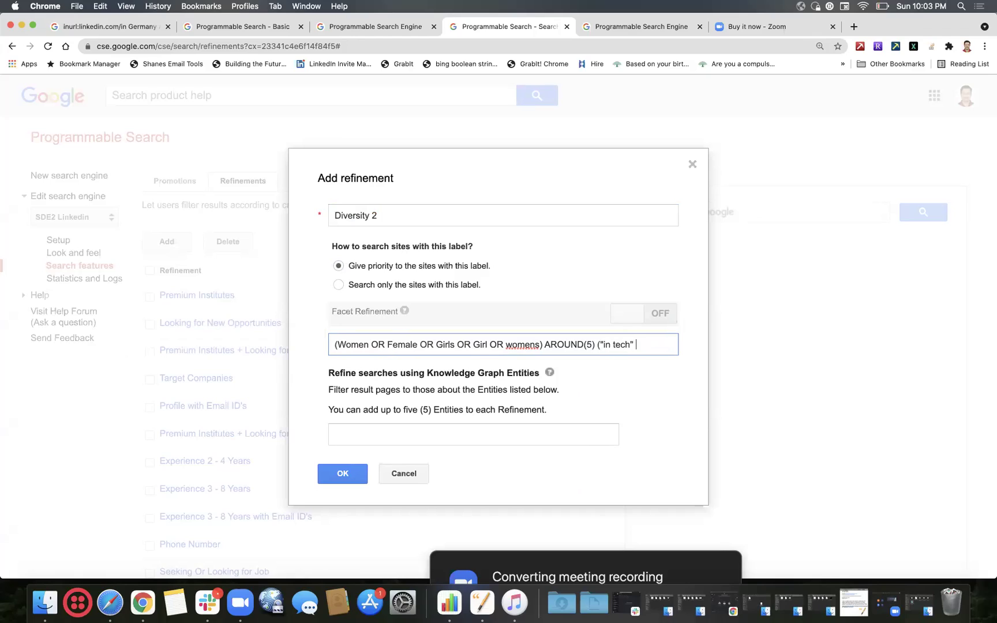
{"action": "type", "text": "\" | developer "}
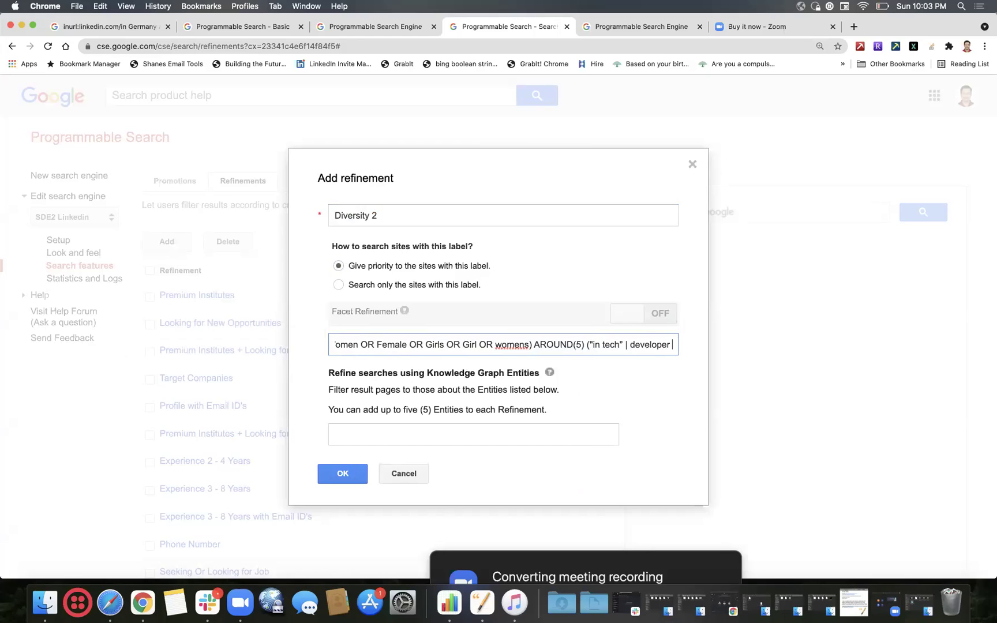
{"action": "type", "text": "| p"}
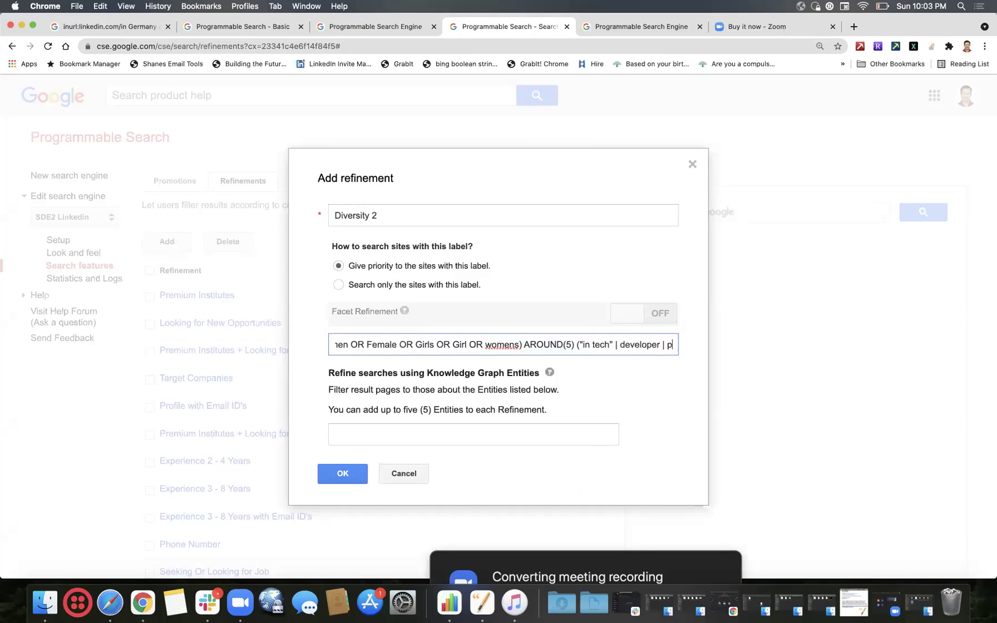
{"action": "type", "text": "rojramme"}
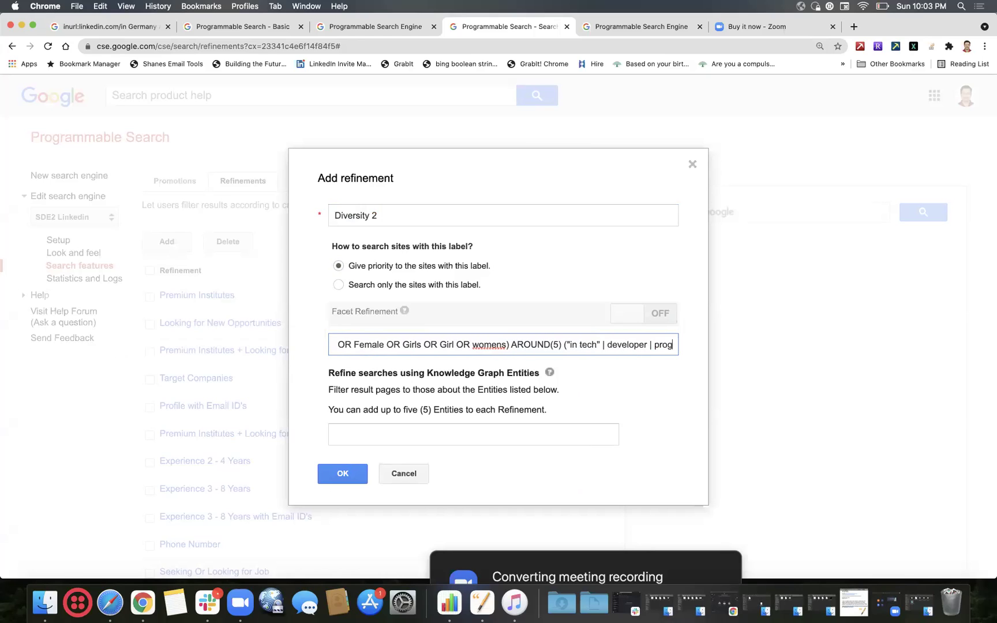
{"action": "type", "text": "r "}
{"action": "type", "text": "| hac"}
{"action": "type", "text": "kt"}
{"action": "type", "text": "ho"}
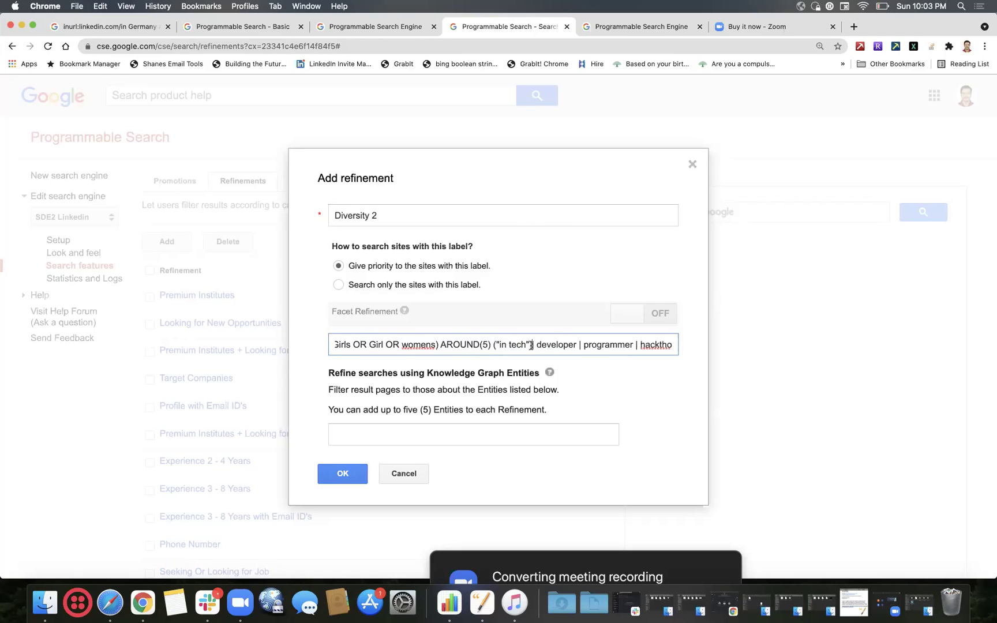
Remove the spaces around the separator between "in tech" and developer in the optional words.
{"action": "left_click", "coordinate": [531, 345]}
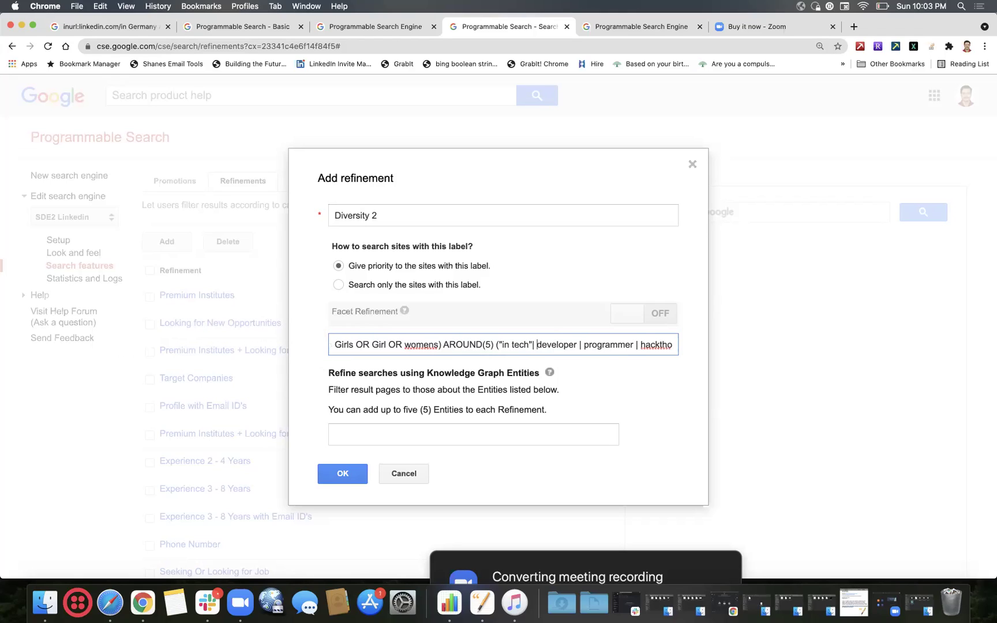
{"action": "key", "text": "Delete"}
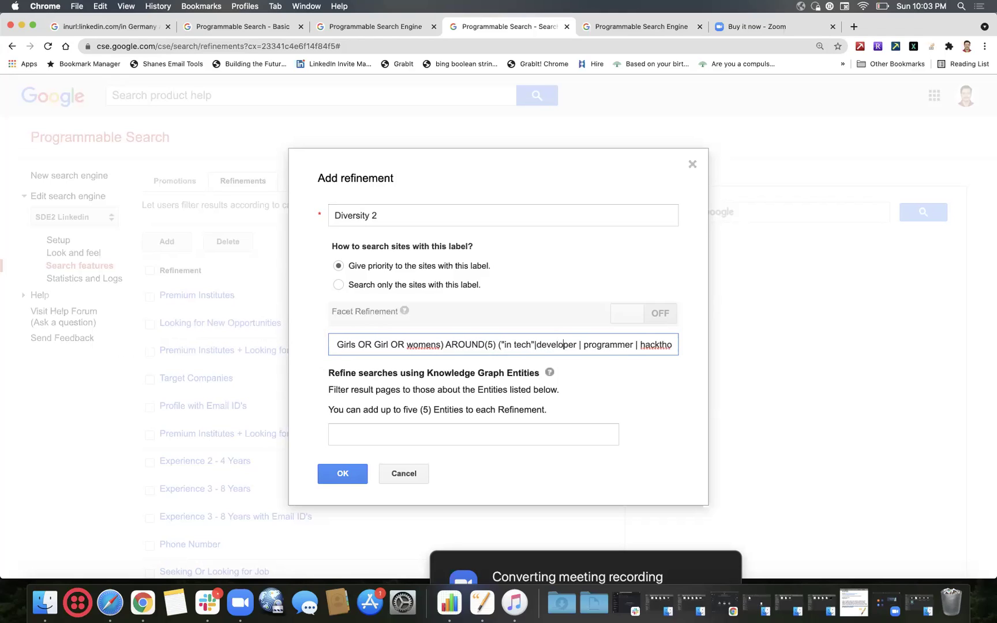
{"action": "key", "text": "Right"}
{"action": "key", "text": "Right"}
{"action": "key", "text": "Right"}
Try to shorten the group after AROUND(5) to ("in tech"|developer|hackthon| and cancel adding the refinement.
{"action": "key", "text": "BackSpace"}
{"action": "key", "text": "BackSpace"}
{"action": "key", "text": "BackSpace"}
{"action": "key", "text": "BackSpace"}
{"action": "key", "text": "BackSpace"}
{"action": "key", "text": "BackSpace"}
{"action": "key", "text": "BackSpace"}
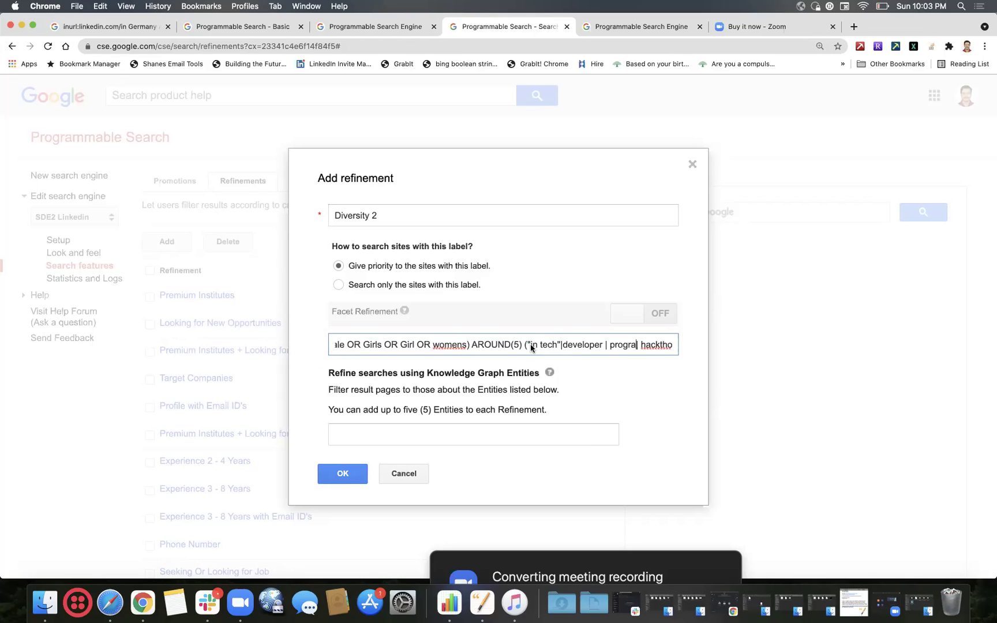
{"action": "left_click", "coordinate": [325, 122]}
{"action": "left_click", "coordinate": [613, 346]}
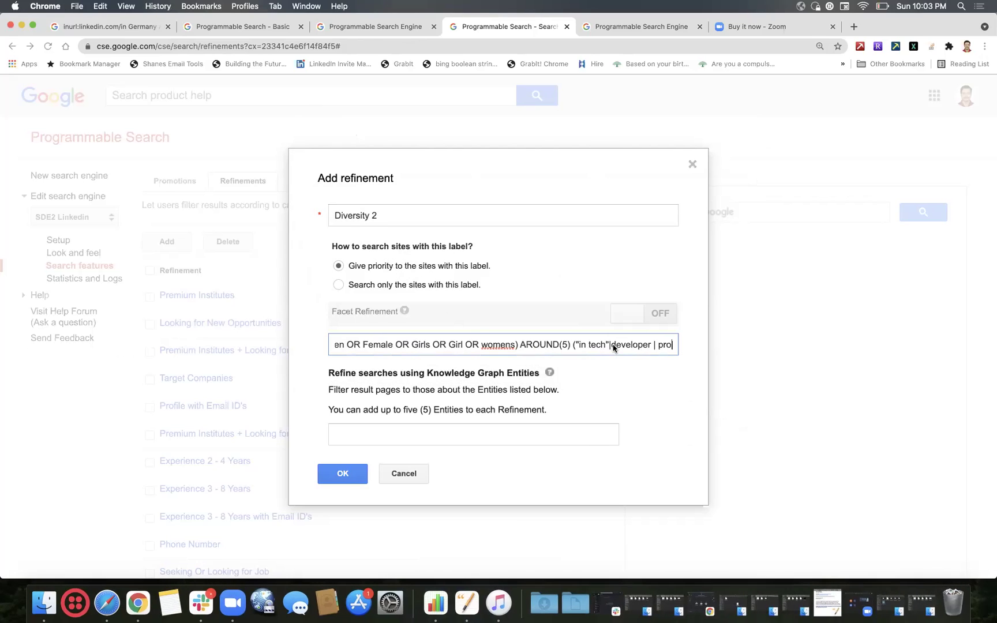
{"action": "key", "text": "BackSpace"}
{"action": "key", "text": "BackSpace"}
{"action": "key", "text": "BackSpace"}
{"action": "key", "text": "BackSpace"}
{"action": "key", "text": "BackSpace"}
{"action": "key", "text": "BackSpace"}
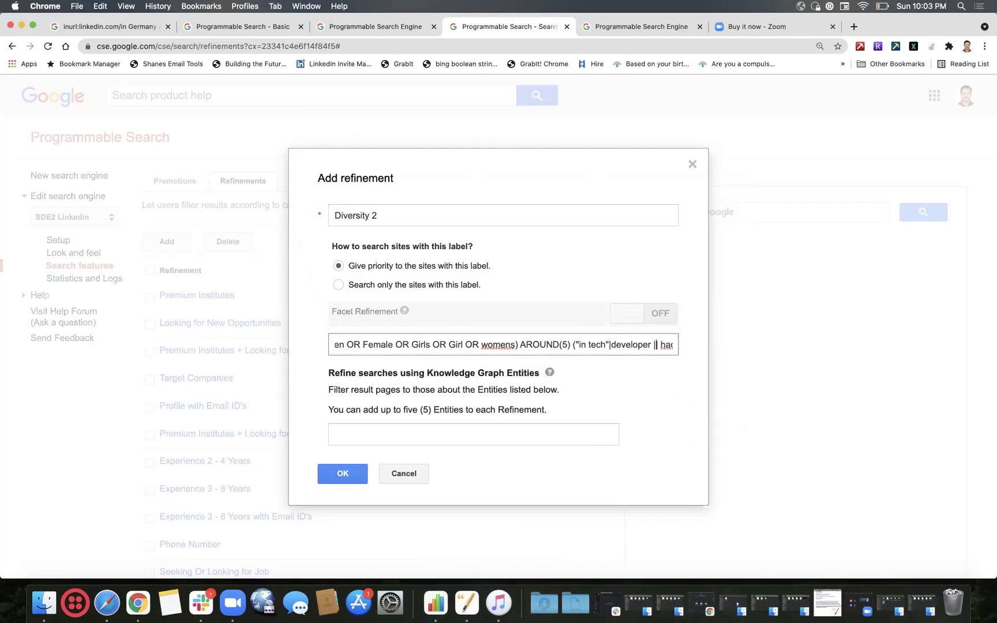
{"action": "type", "text": "|"}
{"action": "key", "text": "BackSpace"}
{"action": "type", "text": "tho"}
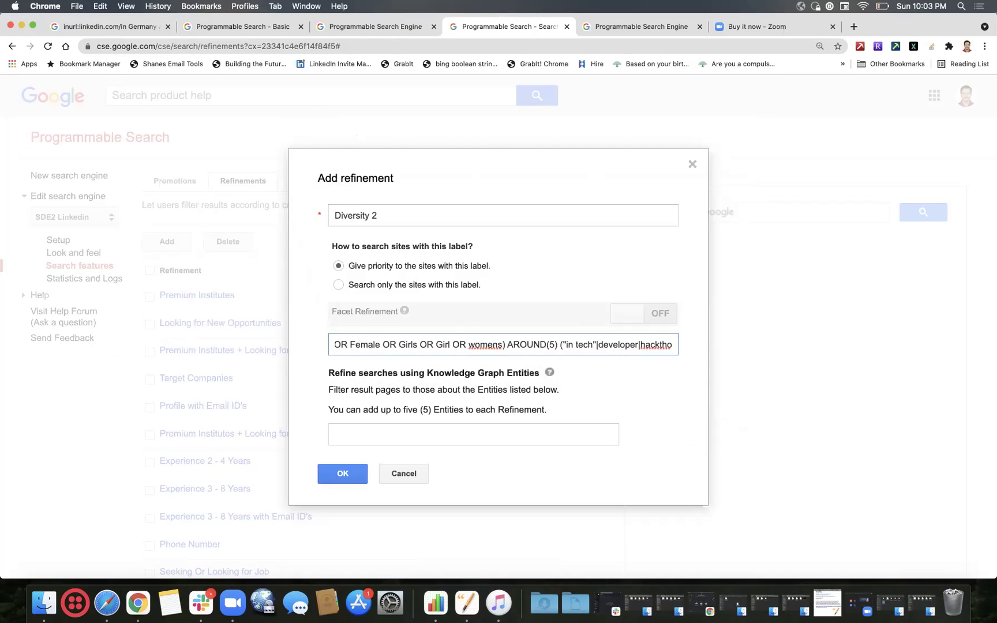
{"action": "type", "text": "n|"}
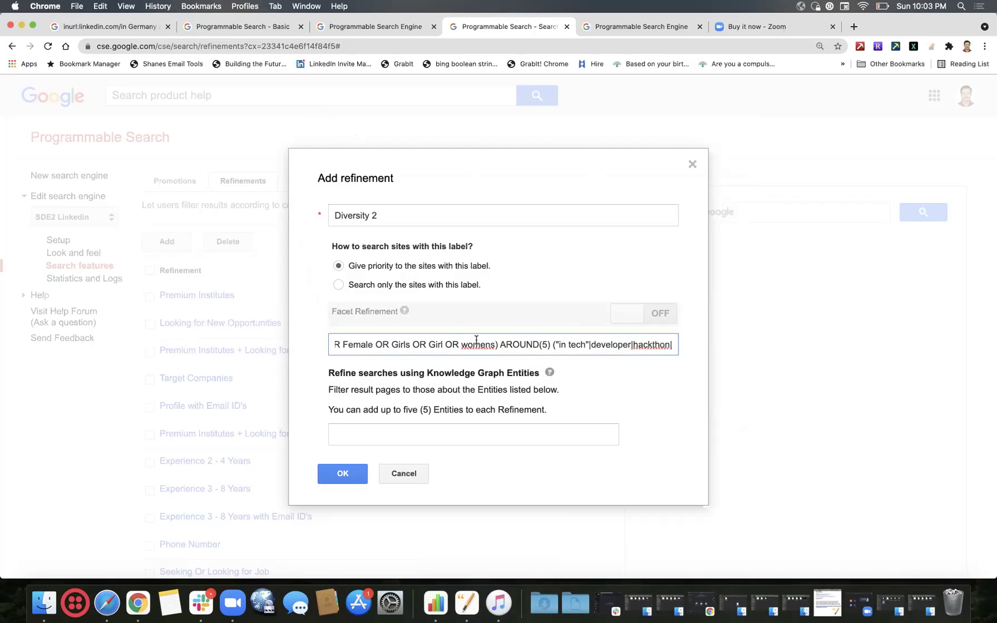
{"action": "scroll", "coordinate": [432, 351], "scroll_direction": "down", "scroll_amount": 5}
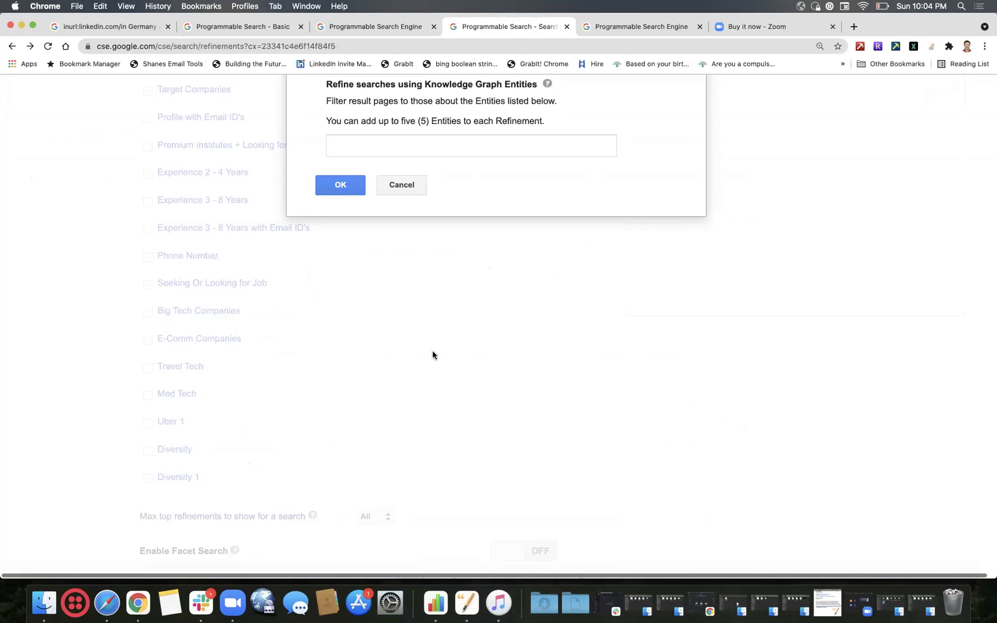
{"action": "left_click", "coordinate": [408, 190]}
Review the optional words of the Diversity 1 refinement and close it without changes.
{"action": "scroll", "coordinate": [323, 346], "scroll_direction": "down", "scroll_amount": 5}
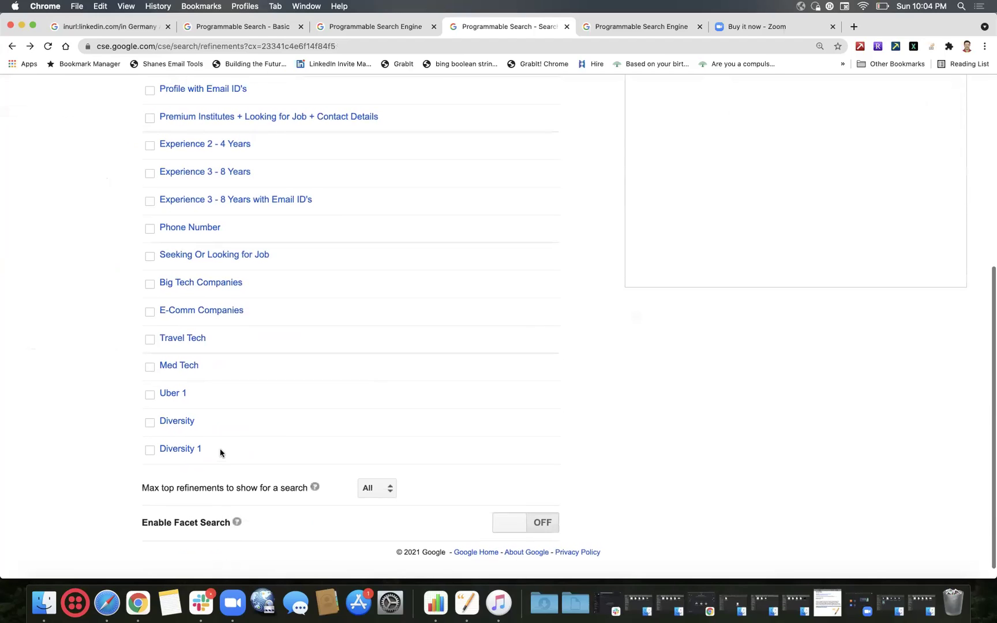
{"action": "left_click", "coordinate": [193, 449]}
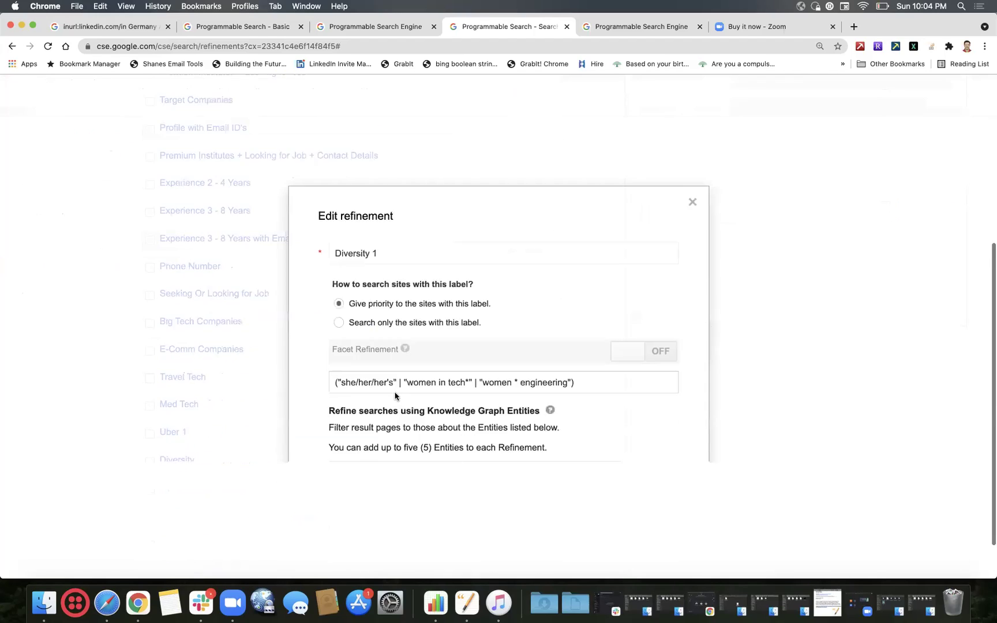
{"action": "scroll", "coordinate": [395, 396], "scroll_direction": "down", "scroll_amount": 4}
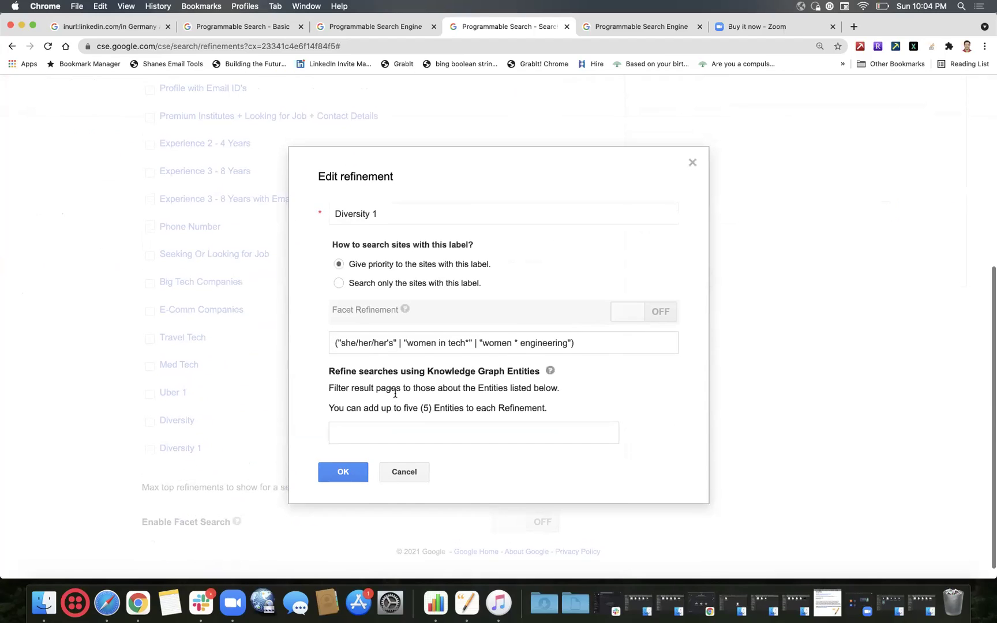
{"action": "left_click", "coordinate": [692, 165]}
Start a new refinement named Diversity 2 that gives priority to the sites with this label.
{"action": "scroll", "coordinate": [474, 267], "scroll_direction": "up", "scroll_amount": 6}
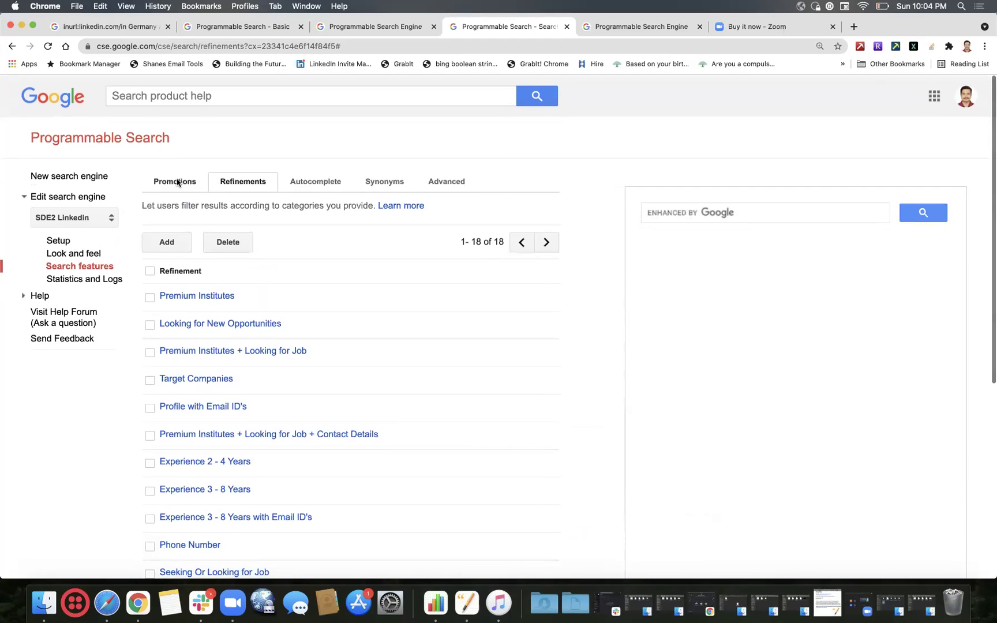
{"action": "left_click", "coordinate": [173, 243]}
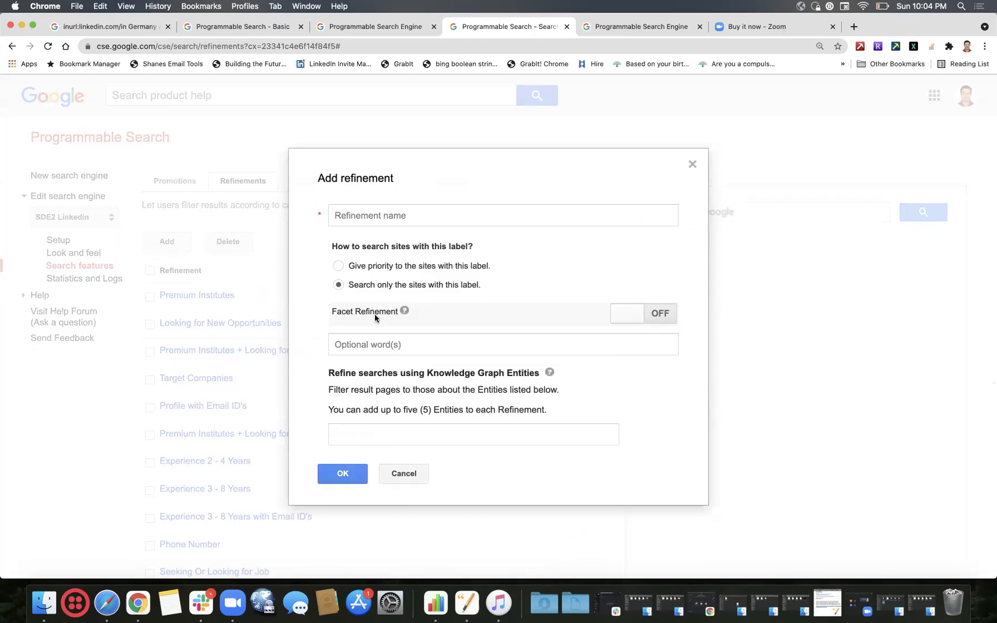
{"action": "left_click", "coordinate": [390, 218]}
{"action": "left_click", "coordinate": [374, 240]}
{"action": "left_click", "coordinate": [409, 207]}
{"action": "left_click", "coordinate": [364, 284]}
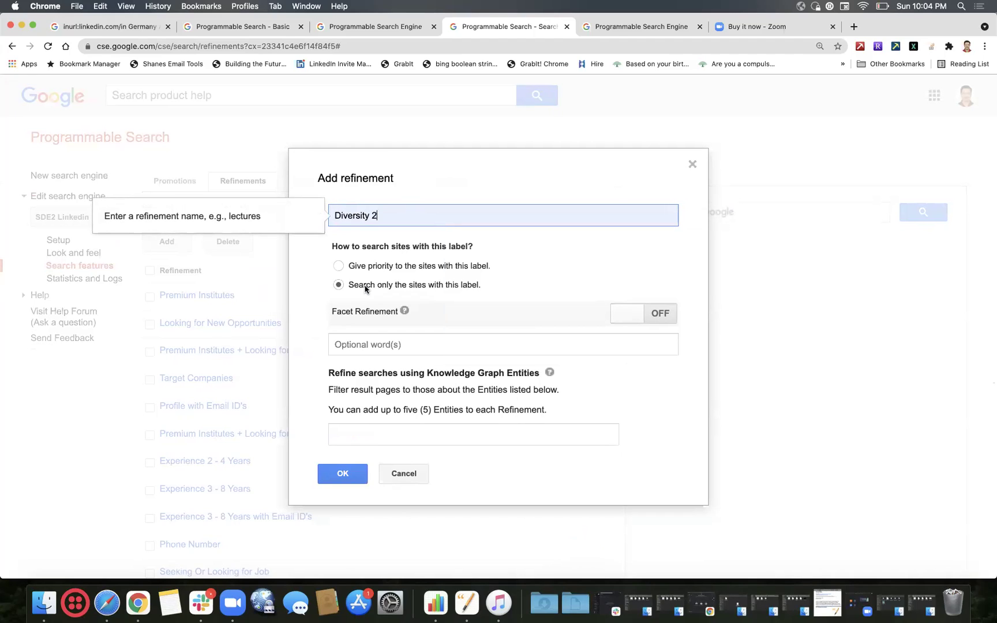
{"action": "left_click", "coordinate": [340, 266]}
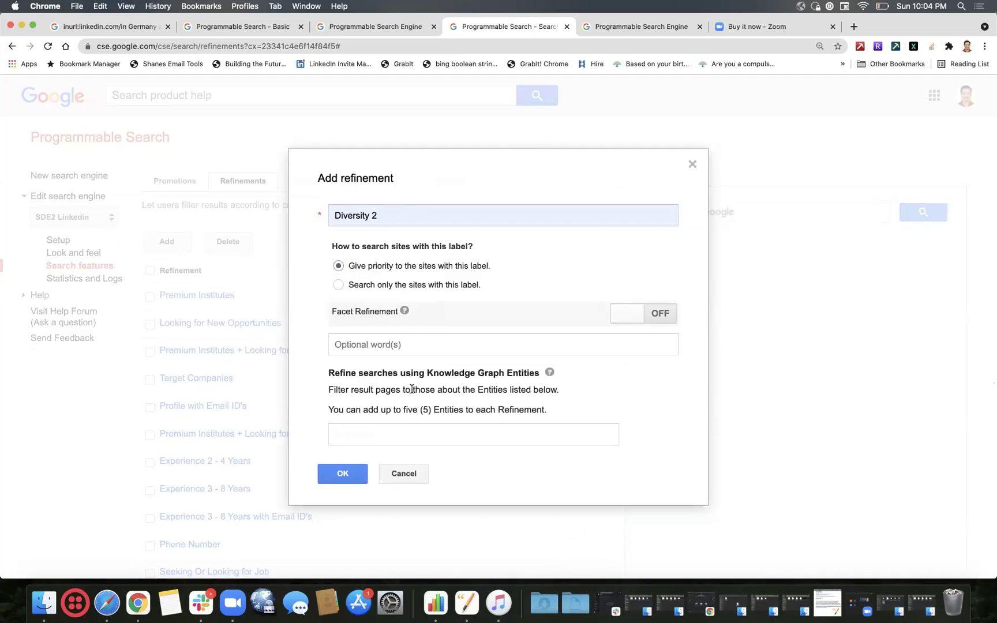
Fill the optional words with the saved query (Women OR Female OR Girls OR Girl OR womens) AROUND(5) (School | College | university | Education).
{"action": "left_click", "coordinate": [403, 347]}
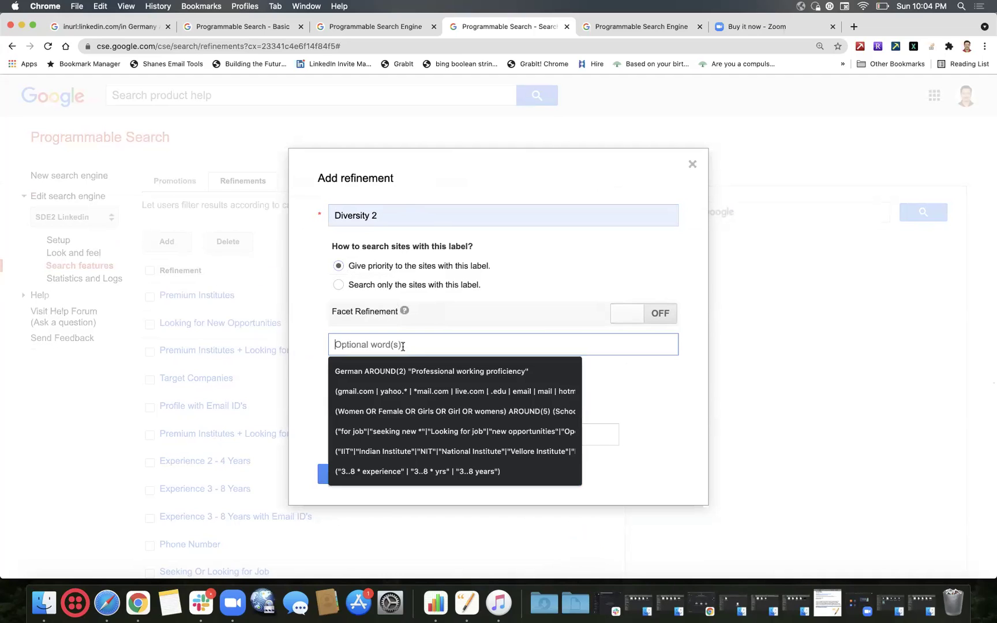
{"action": "left_click", "coordinate": [411, 411]}
{"action": "left_click", "coordinate": [600, 345]}
{"action": "left_click", "coordinate": [594, 345]}
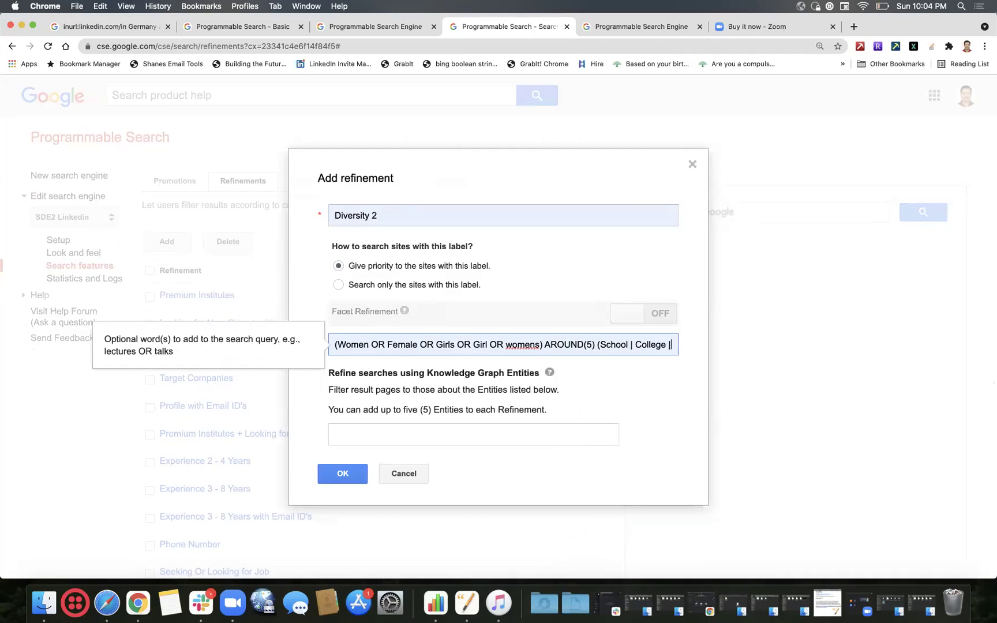
{"action": "type", "text": "university | Education)"}
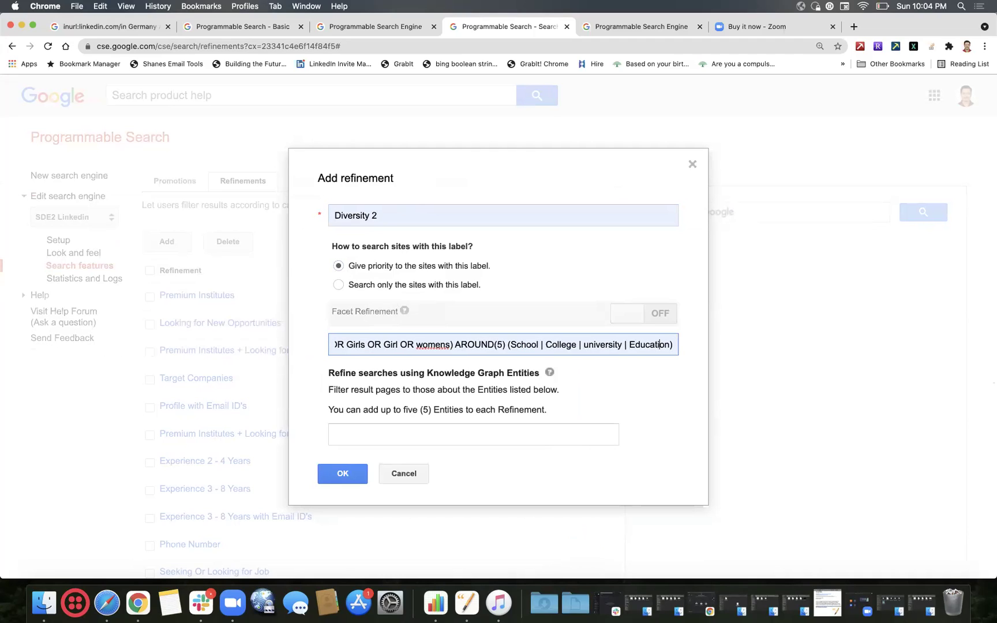
Delete the School, College, university and Education terms after AROUND(5) from the optional words.
{"action": "key", "text": "BackSpace"}
{"action": "key", "text": "BackSpace"}
{"action": "key", "text": "BackSpace"}
{"action": "key", "text": "BackSpace"}
{"action": "key", "text": "BackSpace"}
{"action": "key", "text": "BackSpace"}
{"action": "key", "text": "BackSpace"}
{"action": "key", "text": "BackSpace"}
{"action": "key", "text": "BackSpace"}
{"action": "key", "text": "BackSpace"}
{"action": "key", "text": "BackSpace"}
{"action": "key", "text": "BackSpace"}
{"action": "key", "text": "BackSpace"}
{"action": "key", "text": "BackSpace"}
{"action": "key", "text": "BackSpace"}
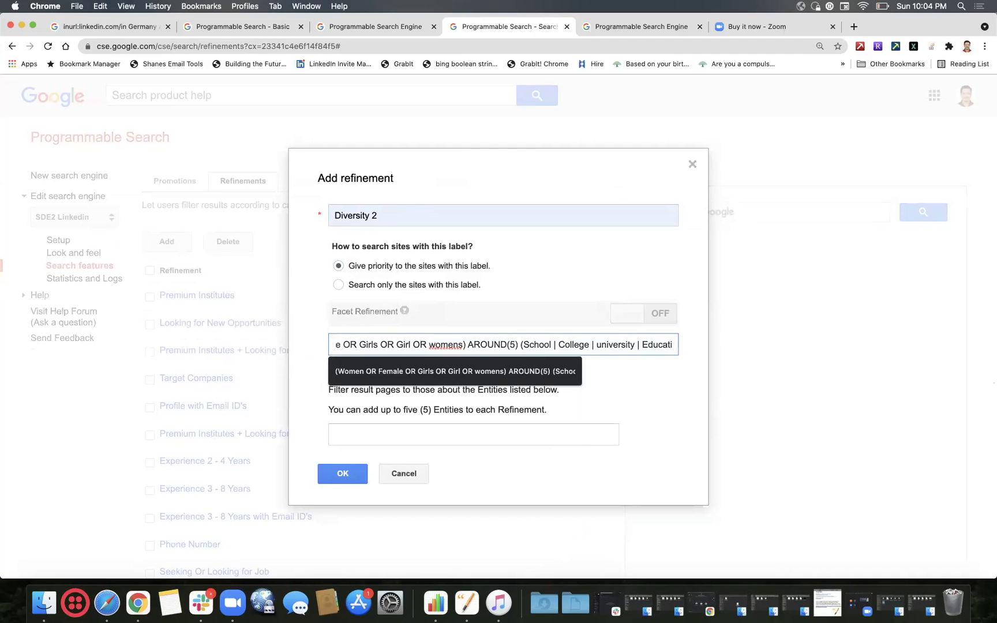
{"action": "key", "text": "BackSpace"}
{"action": "key", "text": "BackSpace"}
{"action": "key", "text": "BackSpace"}
{"action": "key", "text": "BackSpace"}
{"action": "key", "text": "BackSpace"}
{"action": "key", "text": "BackSpace"}
{"action": "key", "text": "BackSpace"}
{"action": "key", "text": "BackSpace"}
{"action": "key", "text": "BackSpace"}
{"action": "key", "text": "BackSpace"}
{"action": "key", "text": "BackSpace"}
{"action": "key", "text": "BackSpace"}
{"action": "key", "text": "BackSpace"}
{"action": "key", "text": "BackSpace"}
{"action": "key", "text": "BackSpace"}
{"action": "key", "text": "BackSpace"}
{"action": "key", "text": "BackSpace"}
{"action": "key", "text": "BackSpace"}
{"action": "key", "text": "BackSpace"}
{"action": "key", "text": "BackSpace"}
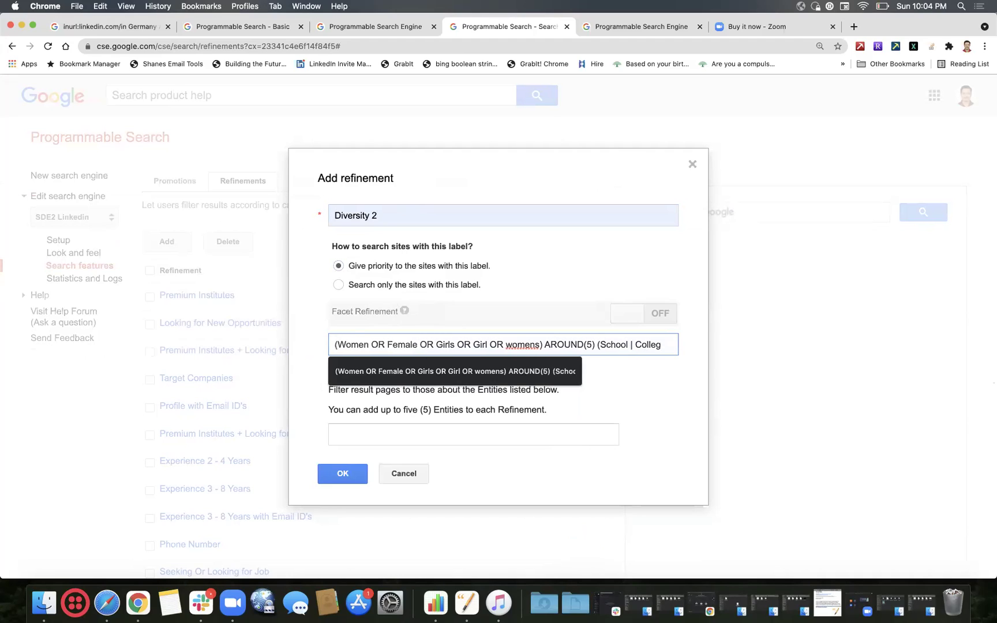
{"action": "key", "text": "BackSpace"}
{"action": "key", "text": "BackSpace"}
{"action": "key", "text": "BackSpace"}
{"action": "key", "text": "BackSpace"}
{"action": "key", "text": "BackSpace"}
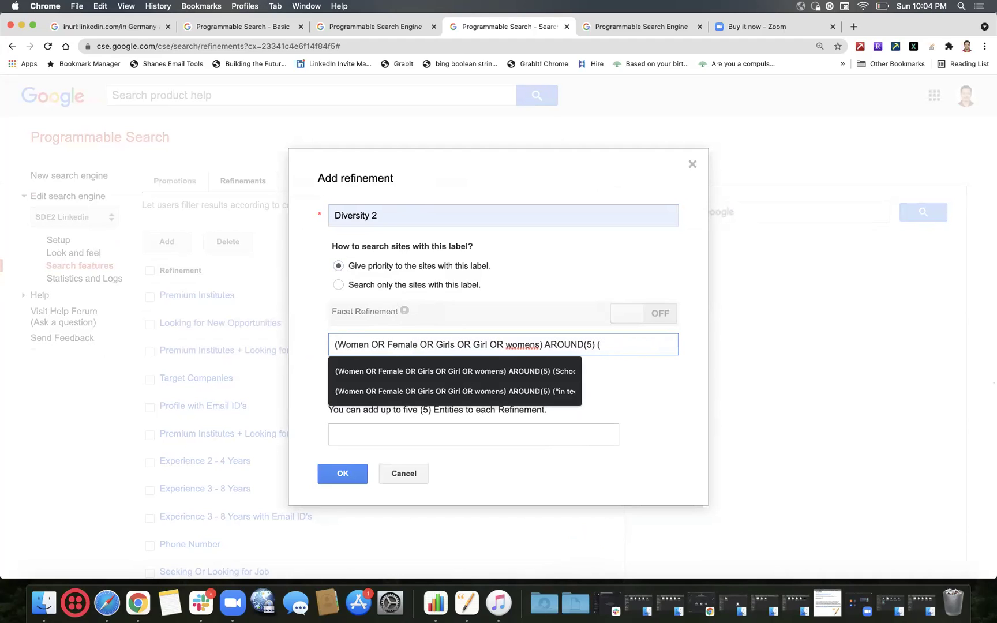
Begin the group after AROUND(5) with ("in tech*" | in the optional words.
{"action": "key", "text": "BackSpace"}
{"action": "type", "text": "("}
{"action": "type", "text": "\"in "}
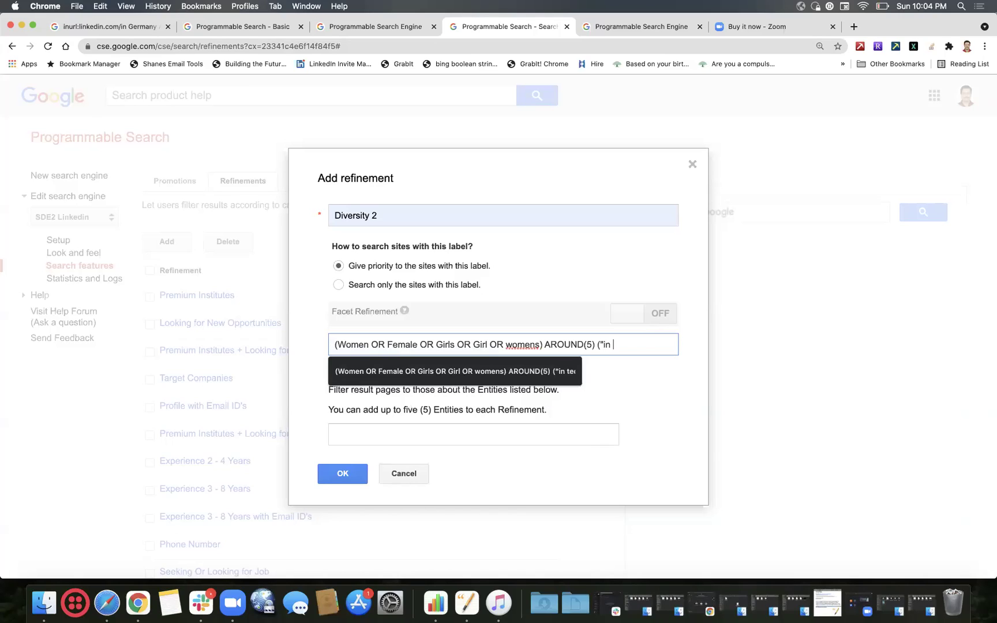
{"action": "type", "text": "tech*\" |"}
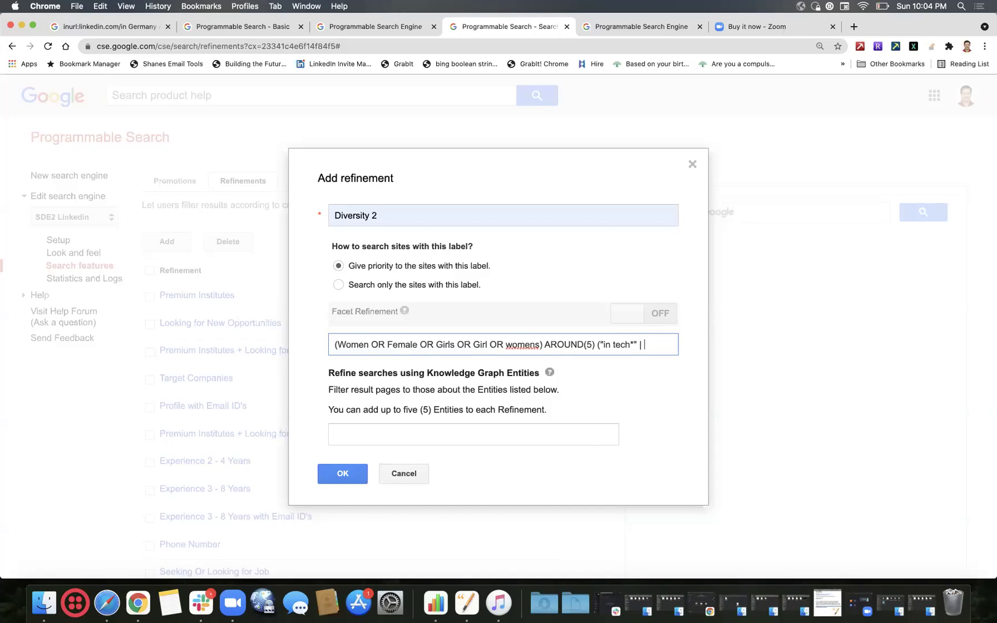
Replace the OR operators between Women, Female and Girls with | without surrounding spaces.
{"action": "left_click", "coordinate": [386, 345]}
{"action": "key", "text": "BackSpace"}
{"action": "key", "text": "BackSpace"}
{"action": "key", "text": "BackSpace"}
{"action": "key", "text": "BackSpace"}
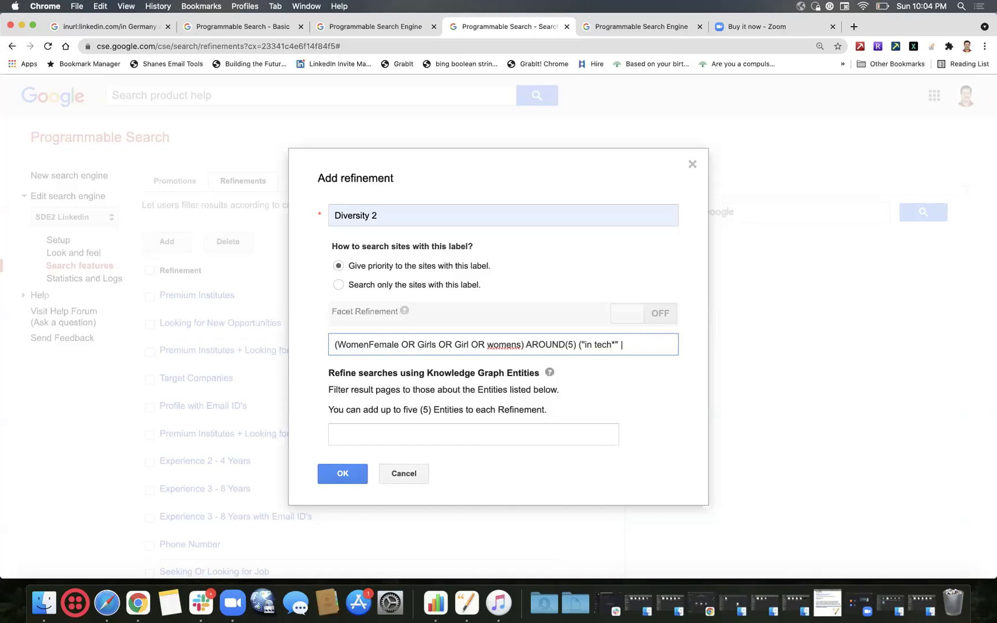
{"action": "left_click", "coordinate": [419, 345]}
{"action": "key", "text": "BackSpace"}
{"action": "key", "text": "BackSpace"}
{"action": "key", "text": "BackSpace"}
{"action": "key", "text": "BackSpace"}
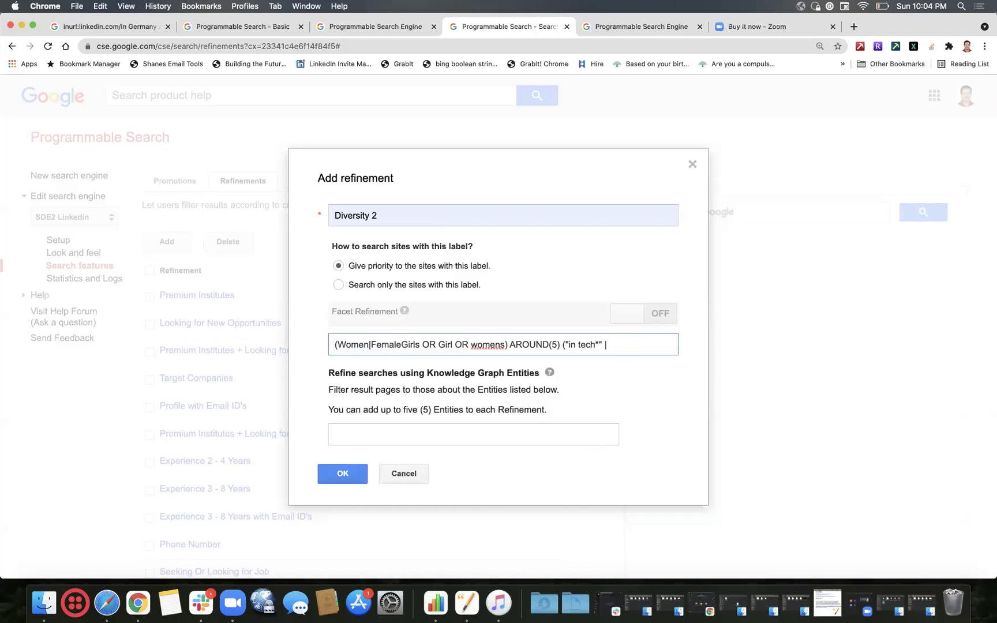
{"action": "type", "text": "|"}
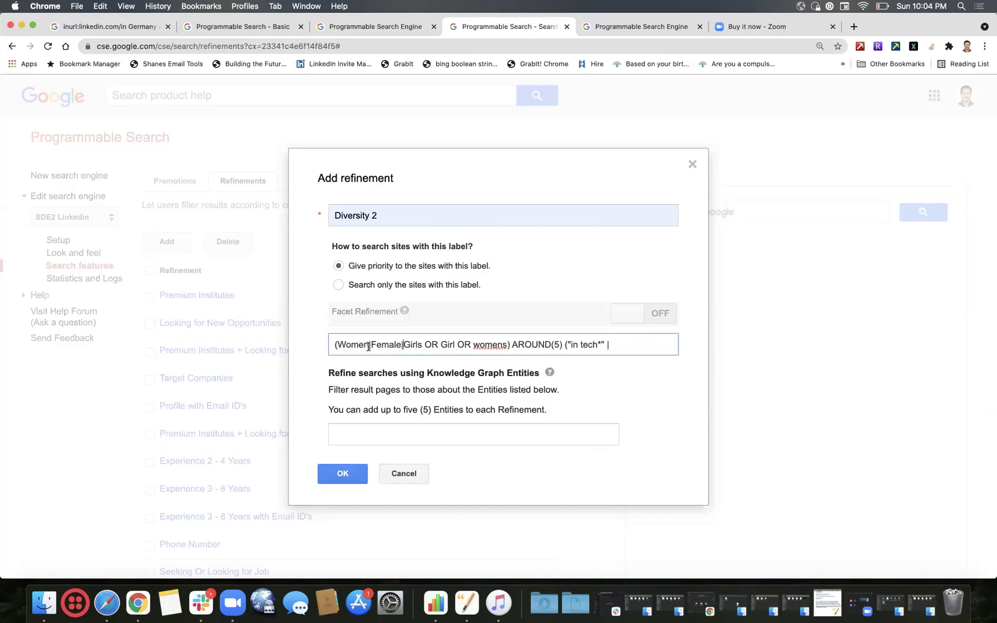
Add a wildcard to Women and replace Girls with Girl* in the first group.
{"action": "left_click", "coordinate": [369, 344]}
{"action": "type", "text": "*"}
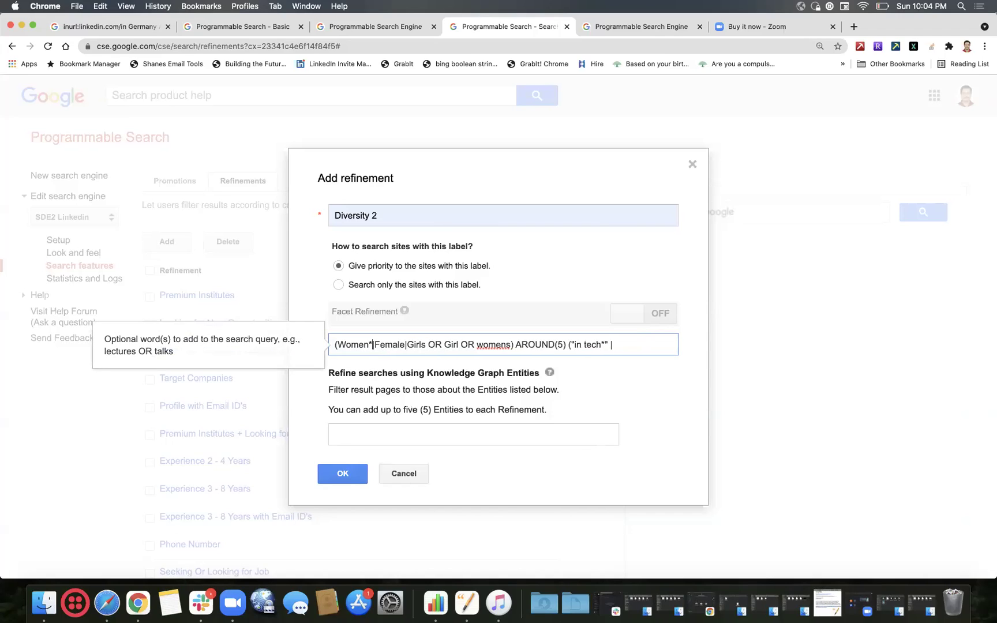
{"action": "left_click", "coordinate": [427, 344]}
{"action": "key", "text": "BackSpace"}
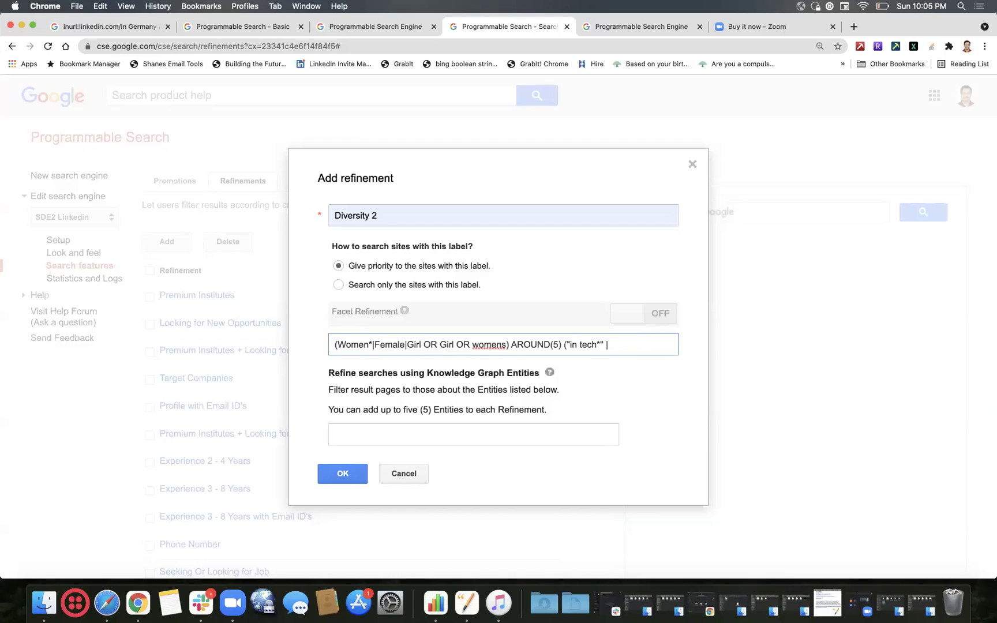
{"action": "type", "text": "*"}
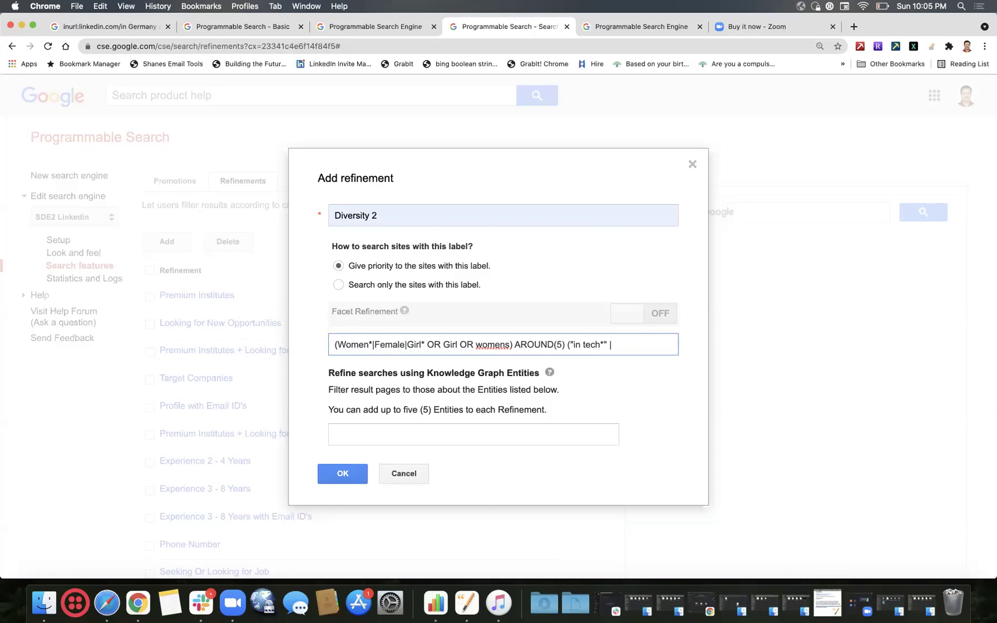
Remove the redundant OR Girl OR womens terms from the end of the first group.
{"action": "key", "text": "BackSpace"}
{"action": "key", "text": "BackSpace"}
{"action": "key", "text": "BackSpace"}
{"action": "key", "text": "BackSpace"}
{"action": "key", "text": "BackSpace"}
{"action": "key", "text": "BackSpace"}
{"action": "key", "text": "BackSpace"}
{"action": "key", "text": "BackSpace"}
{"action": "key", "text": "BackSpace"}
{"action": "key", "text": "BackSpace"}
{"action": "key", "text": "BackSpace"}
{"action": "key", "text": "BackSpace"}
{"action": "key", "text": "BackSpace"}
{"action": "key", "text": "BackSpace"}
{"action": "key", "text": "BackSpace"}
{"action": "key", "text": "BackSpace"}
{"action": "key", "text": "BackSpace"}
{"action": "key", "text": "BackSpace"}
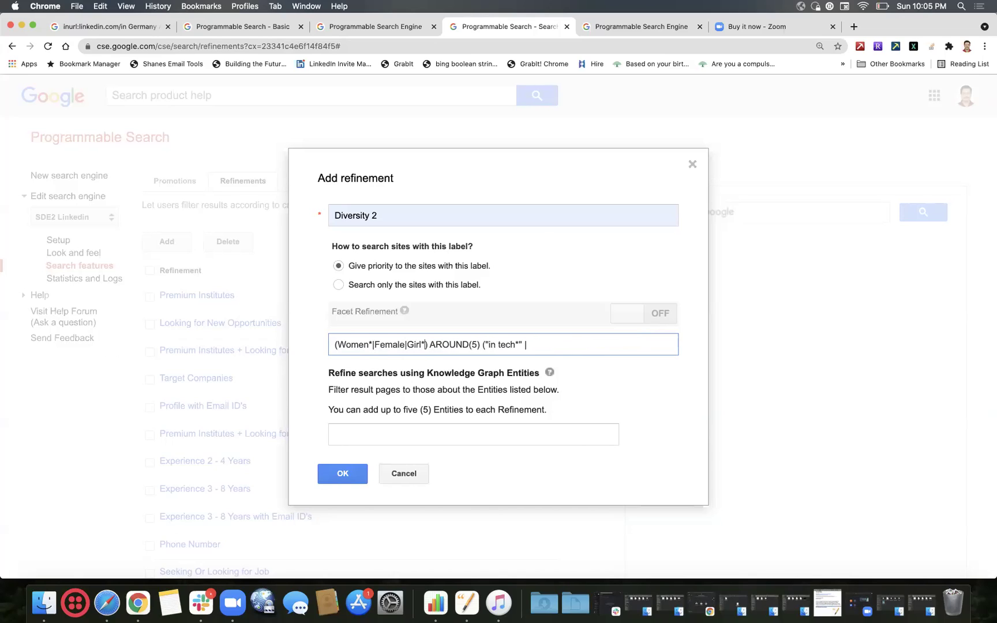
Add the terms mahila and ladies, separated by |, to the end of the first group.
{"action": "type", "text": "|"}
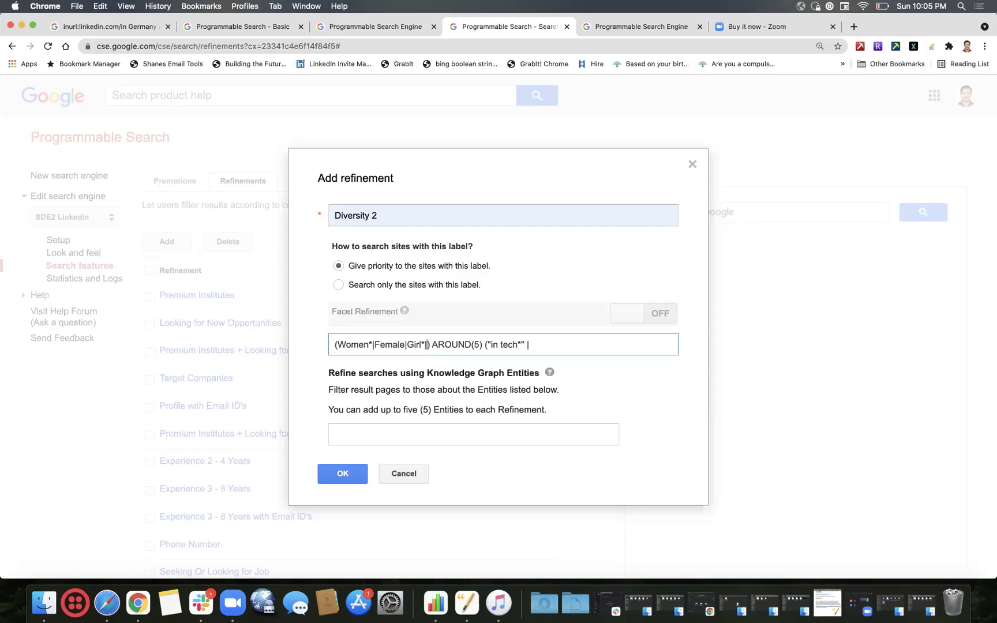
{"action": "type", "text": "mah"}
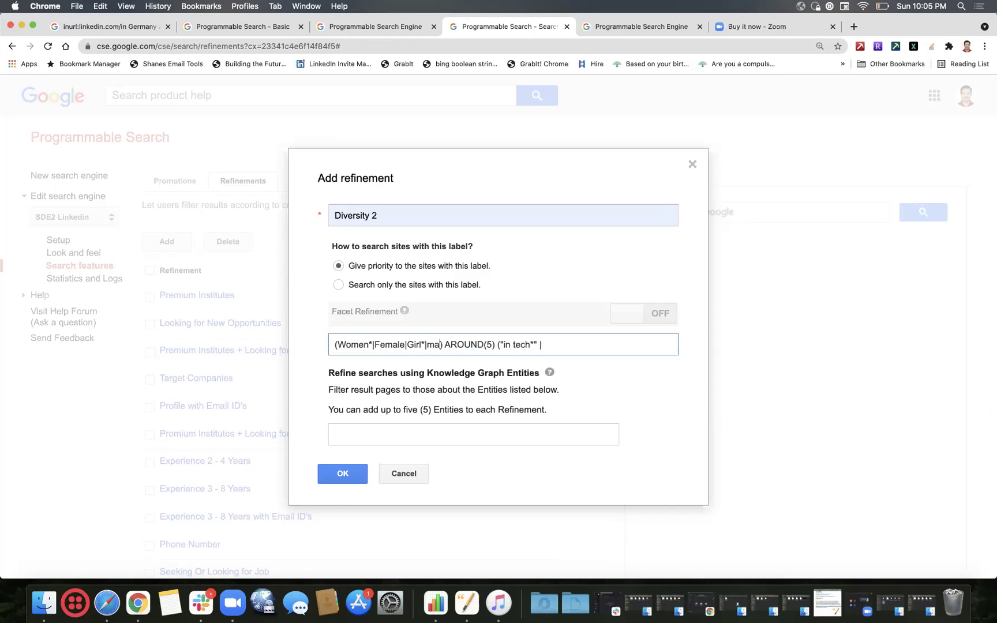
{"action": "type", "text": "ila"}
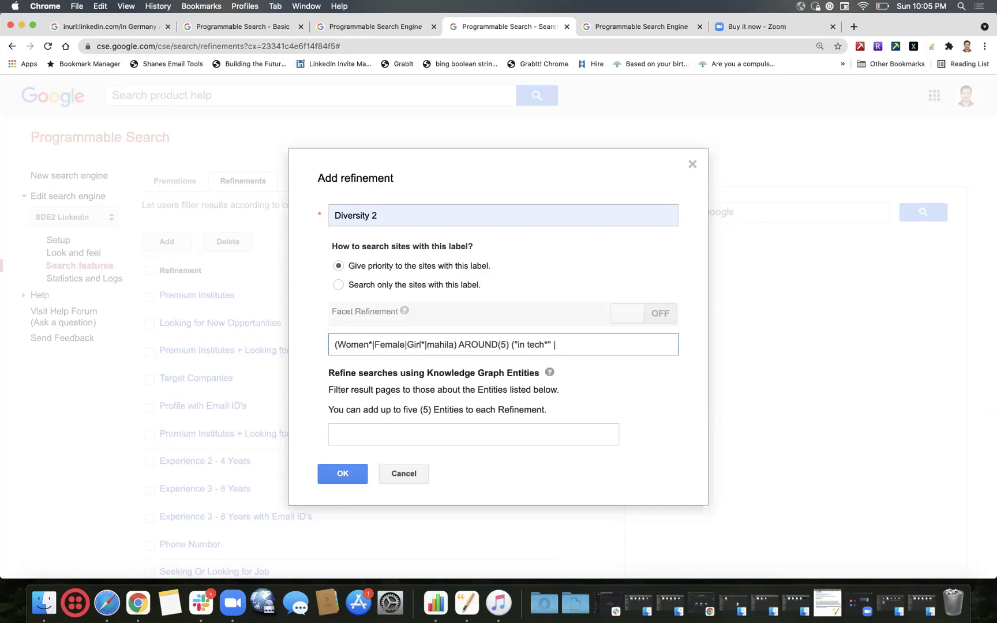
{"action": "type", "text": "|ladies"}
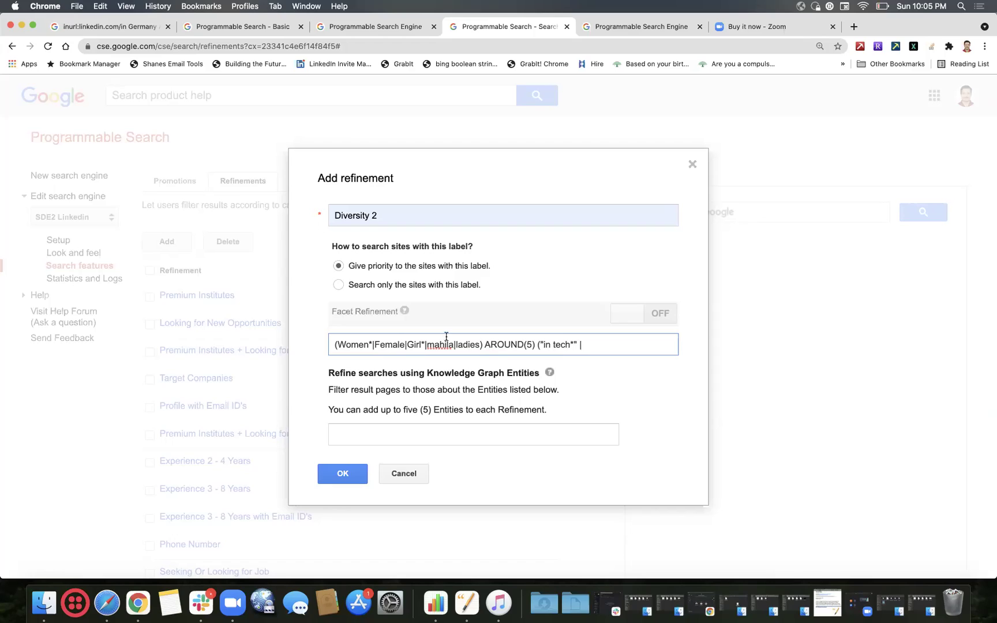
Add Engineering after "in tech*" with no spaces around the separator, and set the AROUND distance to 8.
{"action": "left_click", "coordinate": [609, 345]}
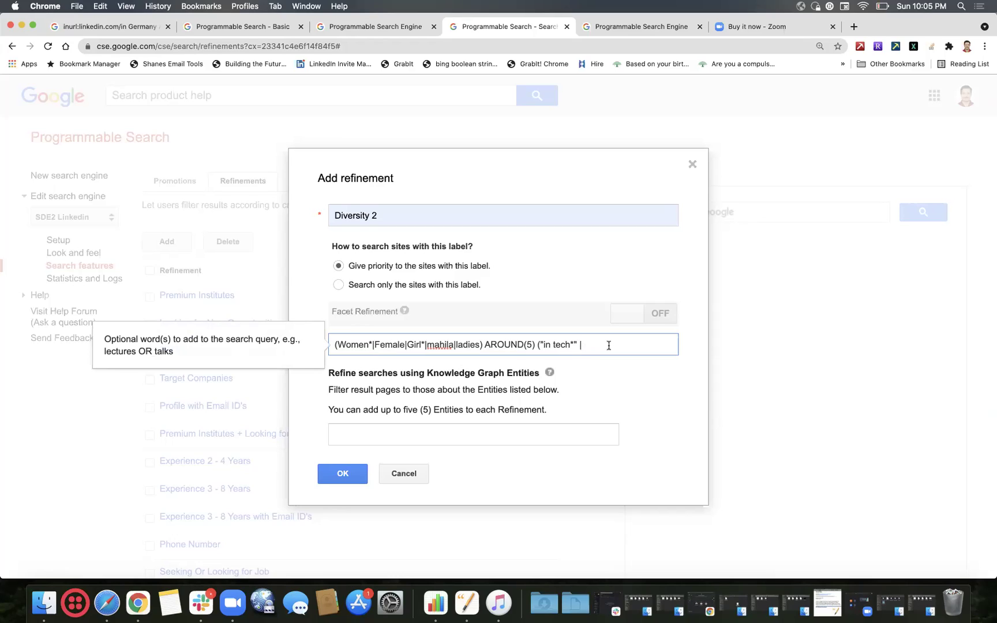
{"action": "key", "text": "BackSpace"}
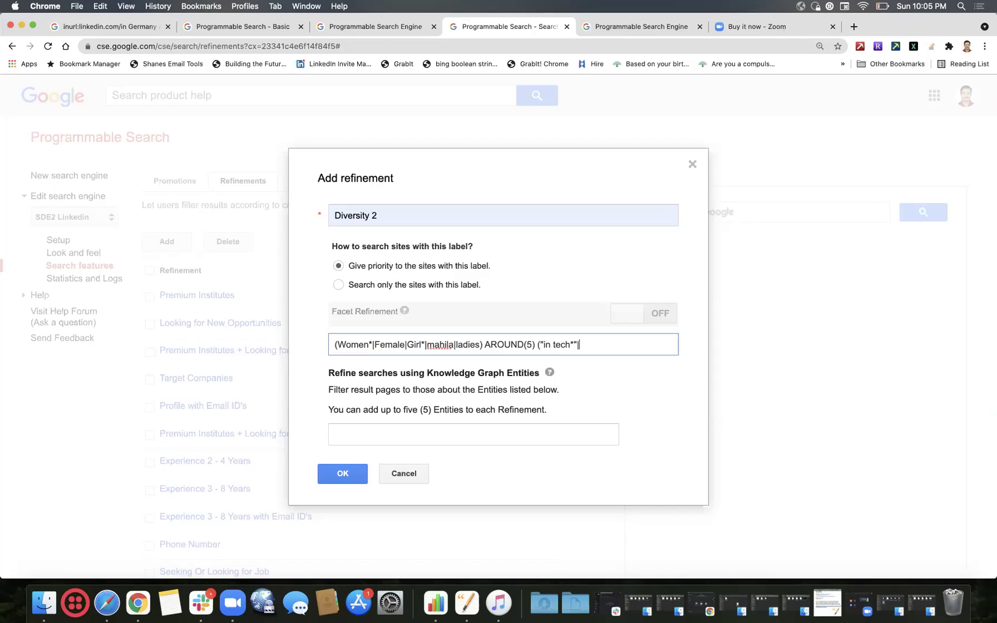
{"action": "type", "text": "Engineering"}
{"action": "left_click", "coordinate": [530, 345]}
{"action": "key", "text": "BackSpace"}
{"action": "type", "text": "8"}
Add the terms Code and developer, separated by |, after Engineering in the second group.
{"action": "left_click", "coordinate": [634, 347]}
{"action": "type", "text": "|"}
{"action": "type", "text": "Code|deve"}
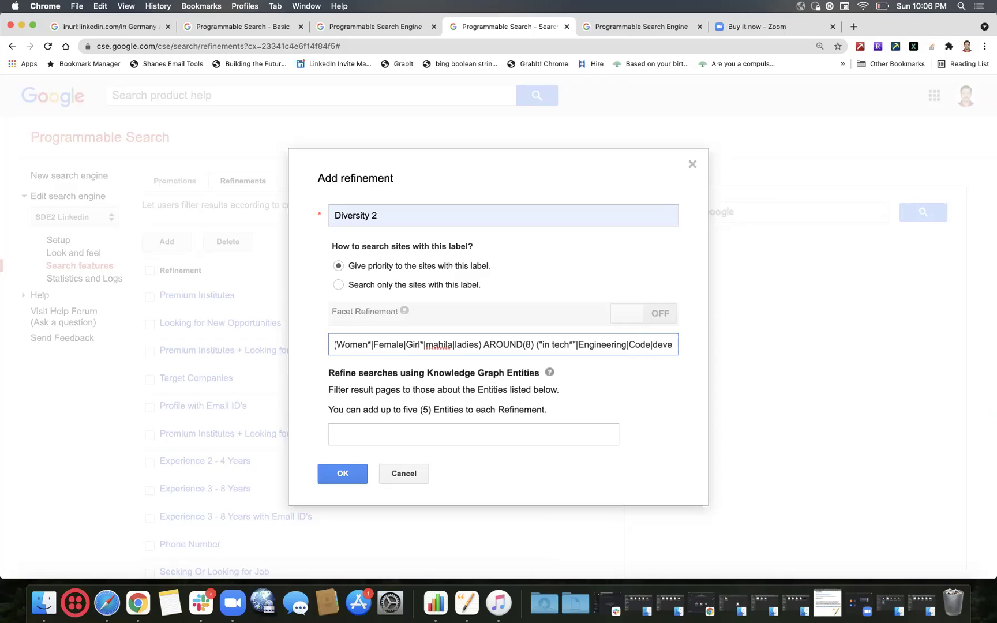
{"action": "type", "text": "lo"}
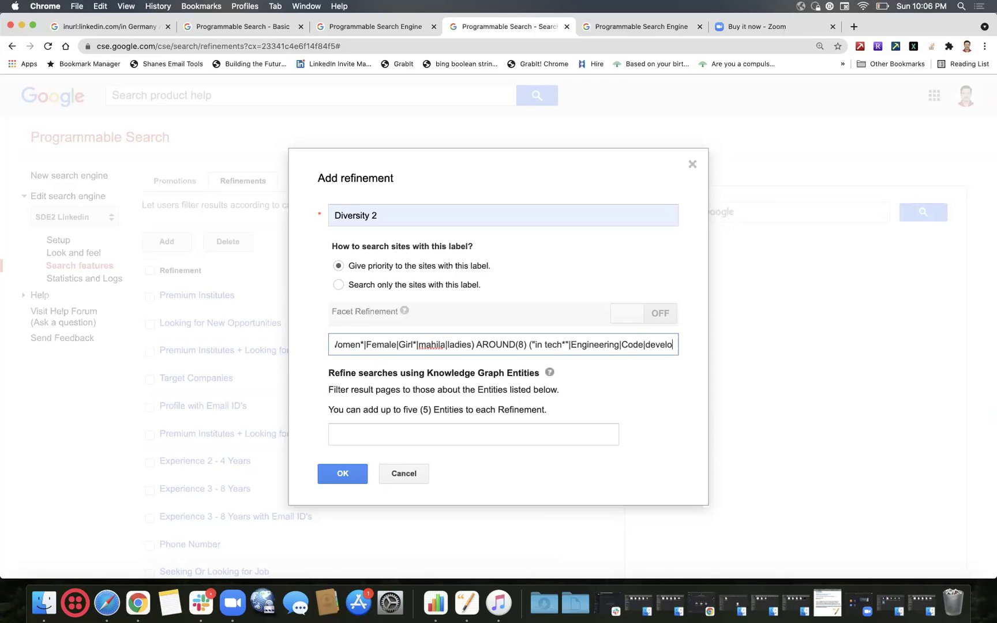
{"action": "type", "text": "per"}
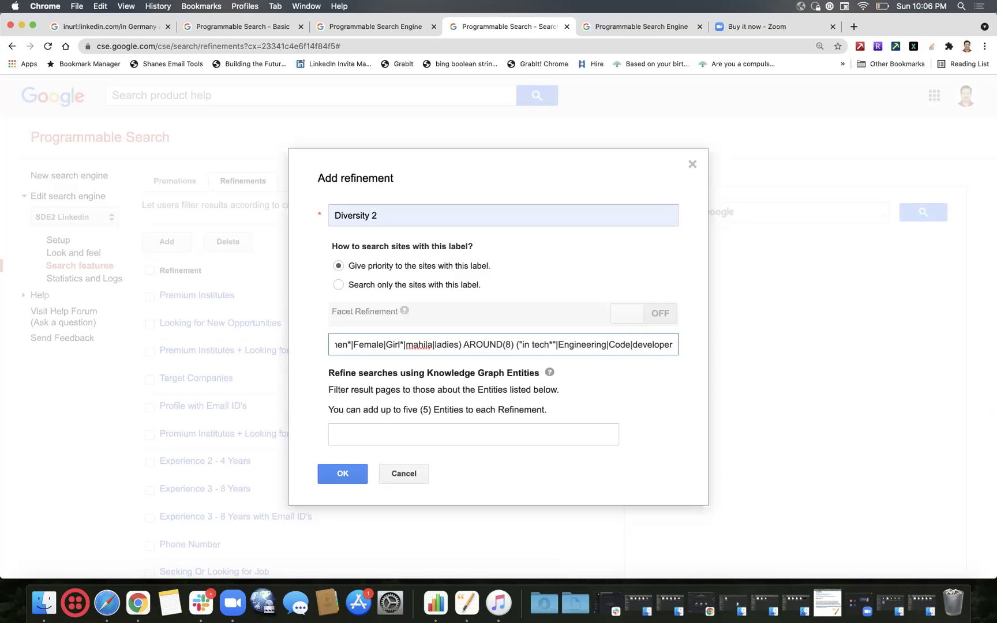
{"action": "type", "text": "|"}
{"action": "type", "text": "pro"}
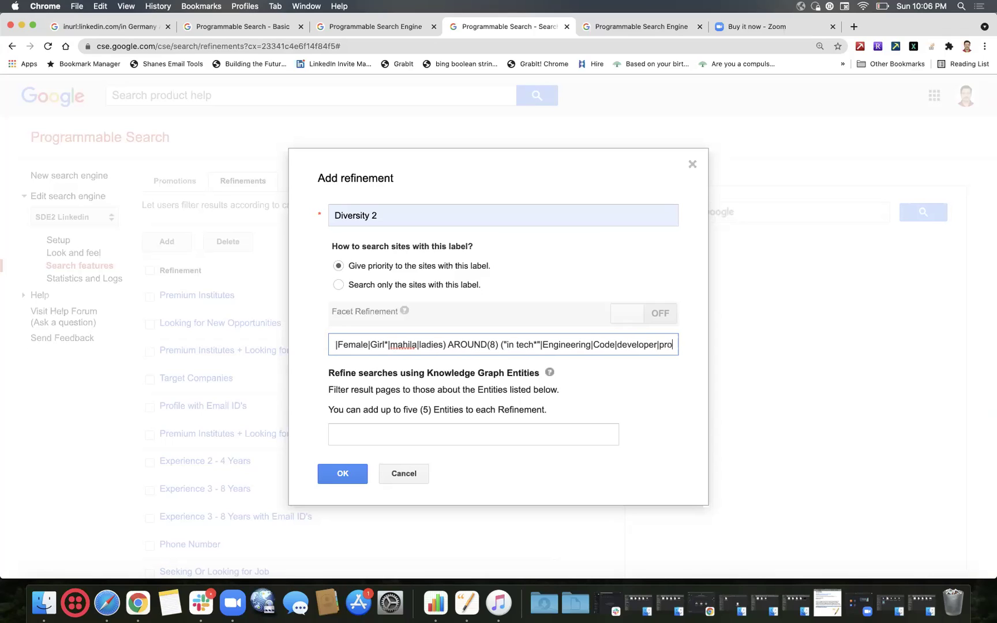
{"action": "type", "text": "grammer"}
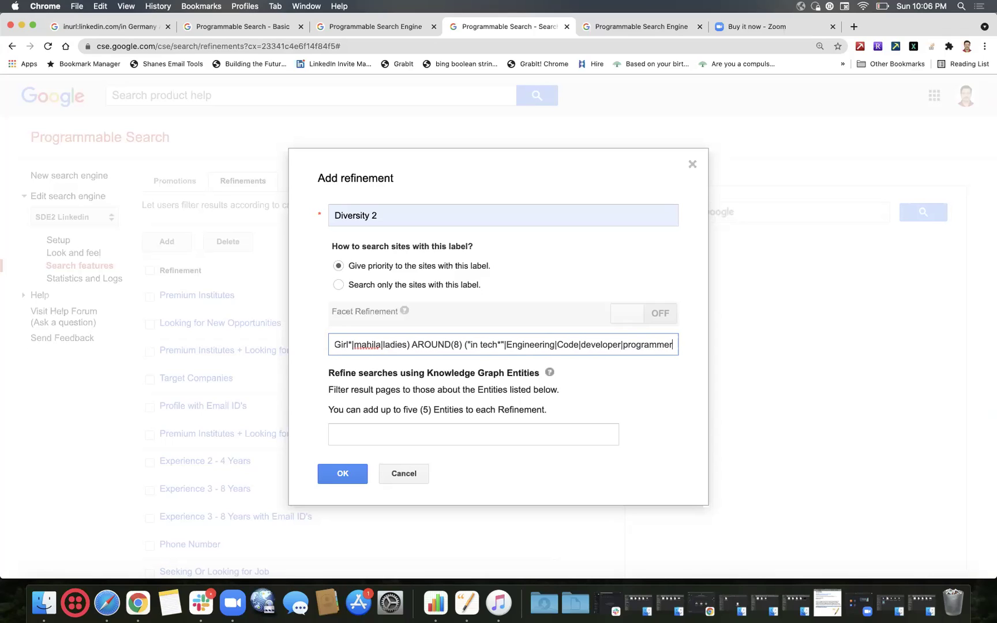
{"action": "type", "text": "|chal"}
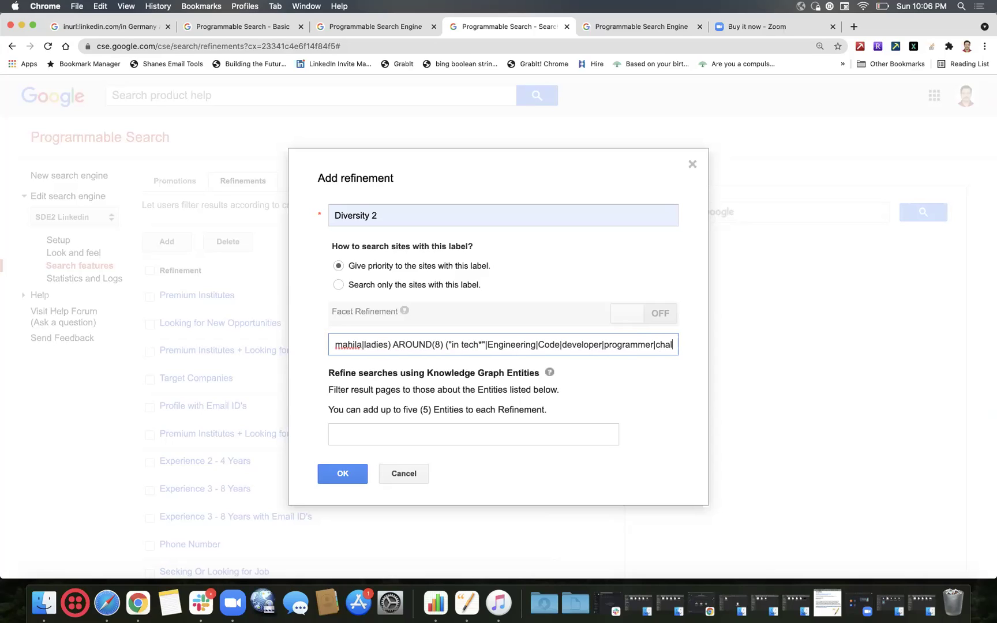
{"action": "key", "text": "BackSpace"}
{"action": "key", "text": "BackSpace"}
{"action": "key", "text": "BackSpace"}
{"action": "key", "text": "BackSpace"}
{"action": "key", "text": "BackSpace"}
{"action": "key", "text": "Left"}
{"action": "key", "text": "Left"}
{"action": "key", "text": "Left"}
{"action": "key", "text": "Left"}
{"action": "key", "text": "Left"}
{"action": "key", "text": "Left"}
{"action": "key", "text": "Left"}
{"action": "key", "text": "Left"}
{"action": "key", "text": "Left"}
{"action": "key", "text": "Left"}
{"action": "key", "text": "Left"}
{"action": "key", "text": "Left"}
{"action": "key", "text": "Left"}
{"action": "key", "text": "Left"}
{"action": "key", "text": "Left"}
{"action": "key", "text": "Left"}
{"action": "key", "text": "Left"}
{"action": "key", "text": "Left"}
{"action": "key", "text": "Left"}
{"action": "key", "text": "Left"}
{"action": "key", "text": "Left"}
{"action": "key", "text": "Left"}
Add the terms coder and challenge, separated by |, to the end of the second group.
{"action": "type", "text": "coder"}
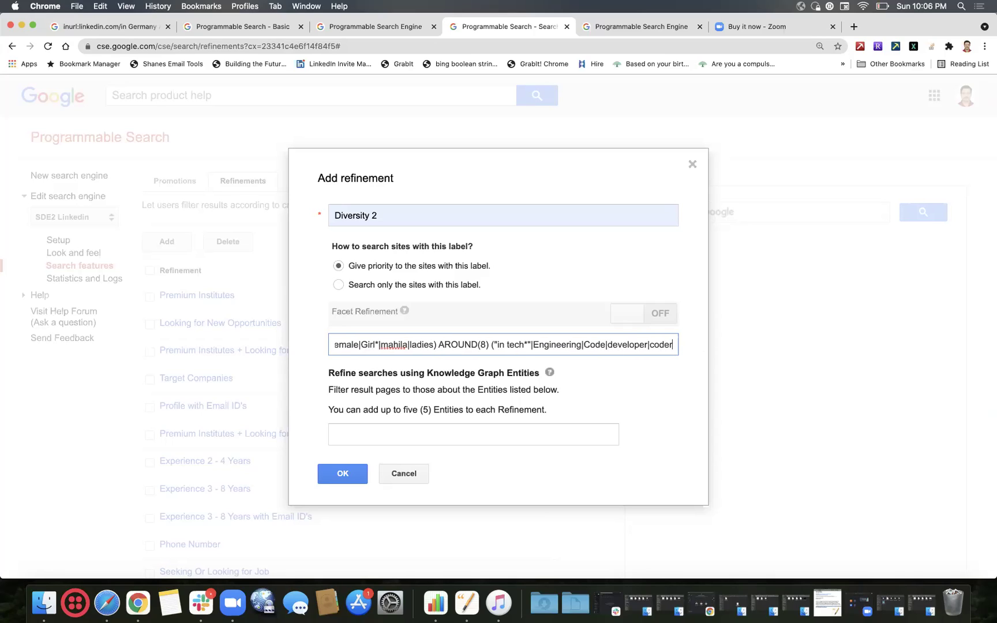
{"action": "type", "text": "|"}
{"action": "type", "text": "c"}
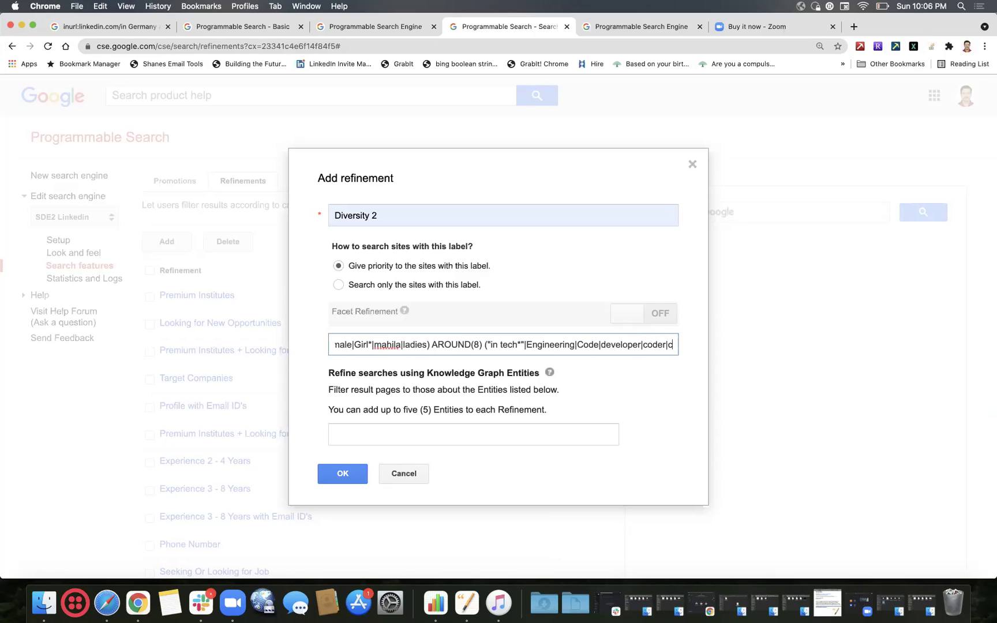
{"action": "type", "text": "hallenge"}
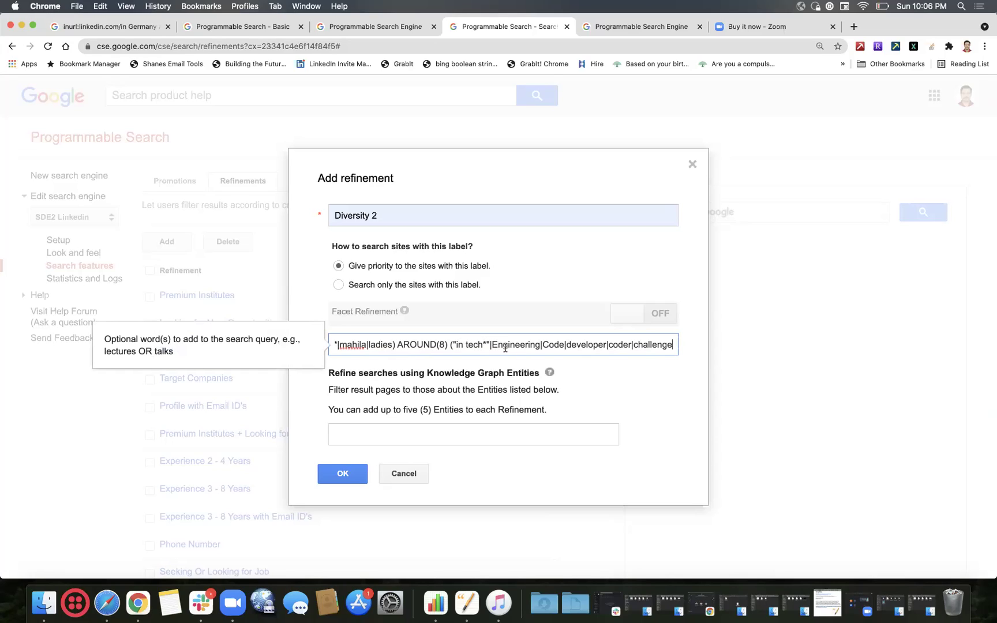
Replace developer with the wildcard term develop* in the second group.
{"action": "left_click", "coordinate": [604, 346]}
{"action": "key", "text": "BackSpace"}
{"action": "key", "text": "BackSpace"}
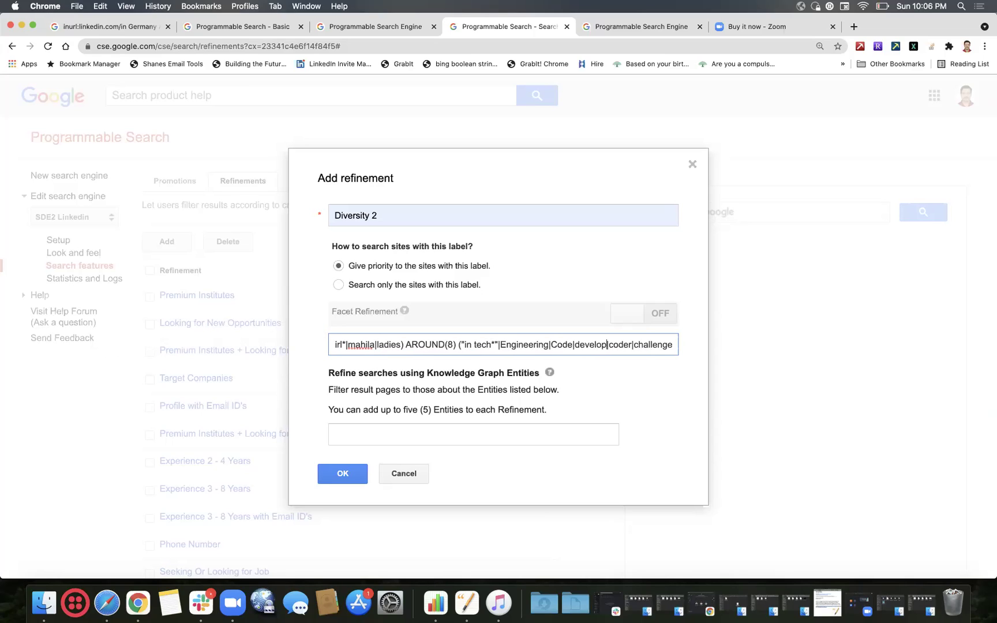
{"action": "type", "text": "*"}
Close the second group with a parenthesis at the end of the string and save the Diversity 2 refinement.
{"action": "key", "text": "super+Right"}
{"action": "type", "text": ")"}
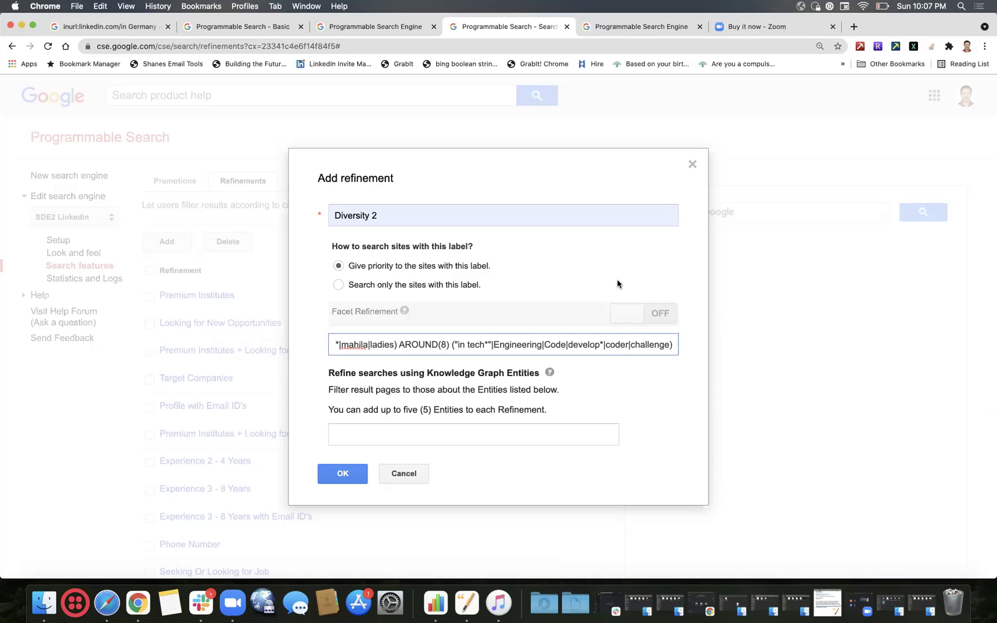
{"action": "left_click", "coordinate": [346, 481]}
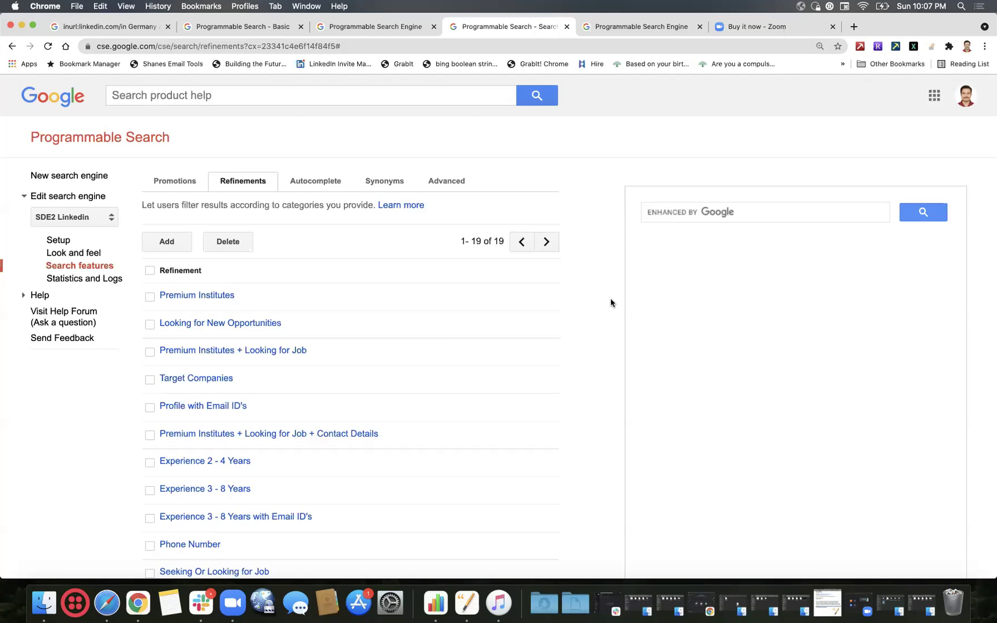
Close the old search page and Zoom tabs and open the SDE2 Linkedin engine's public URL from its setup page.
{"action": "left_click", "coordinate": [81, 258]}
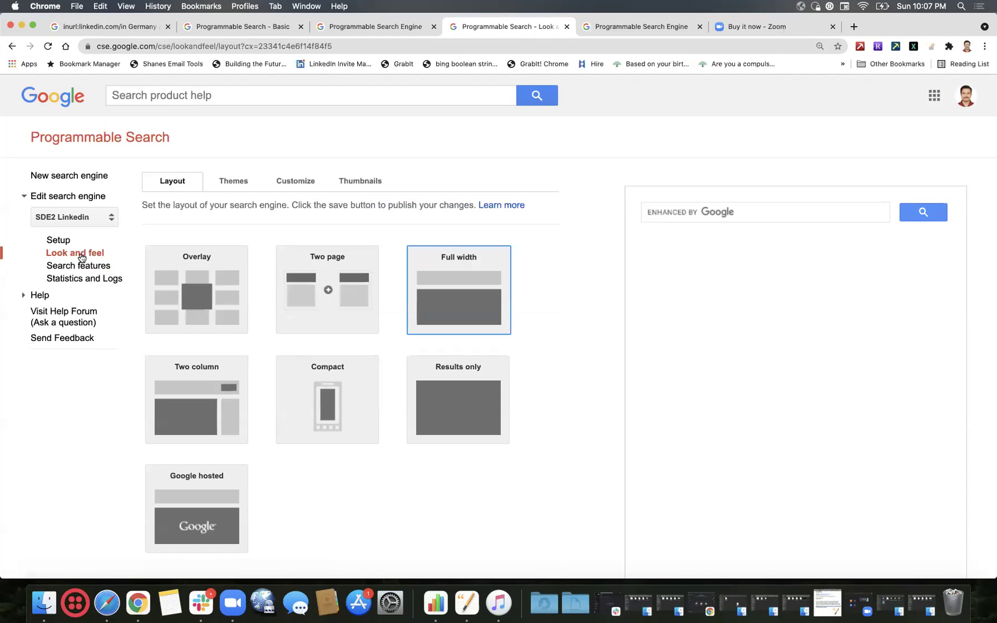
{"action": "left_click", "coordinate": [62, 243]}
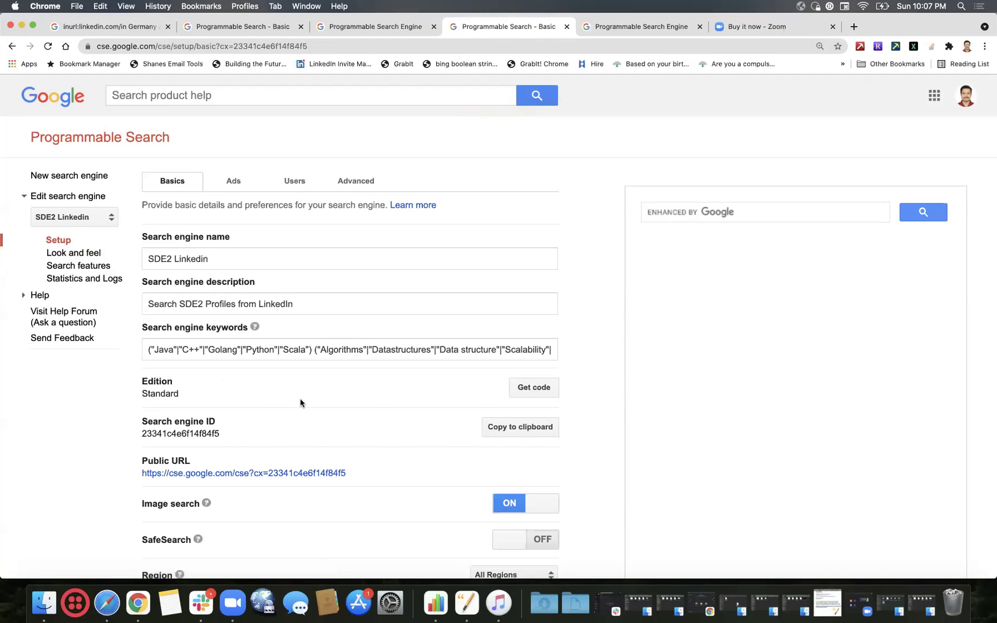
{"action": "scroll", "coordinate": [279, 393], "scroll_direction": "down", "scroll_amount": 2}
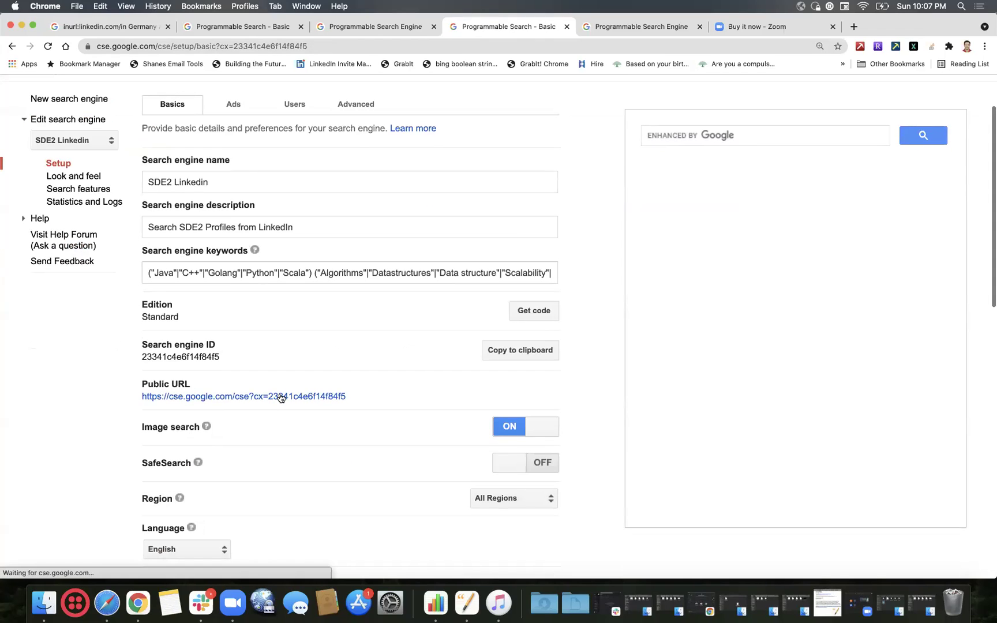
{"action": "left_click", "coordinate": [699, 26]}
{"action": "left_click", "coordinate": [699, 26]}
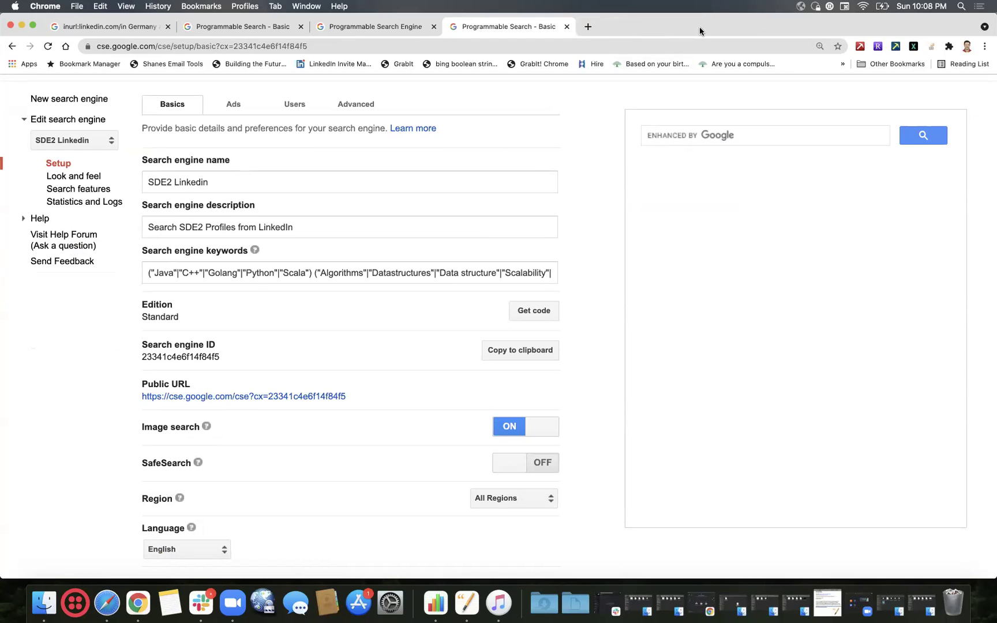
{"action": "left_click", "coordinate": [277, 397]}
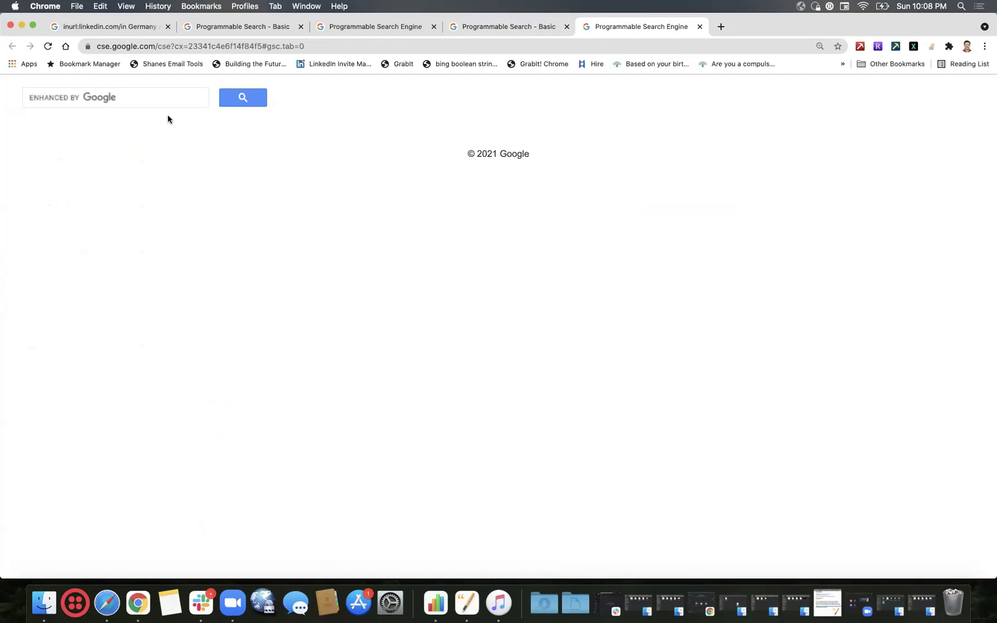
Search the custom engine for the suggested query "sde2 bangalore".
{"action": "left_click", "coordinate": [153, 100]}
{"action": "type", "text": "s"}
{"action": "key", "text": "Down"}
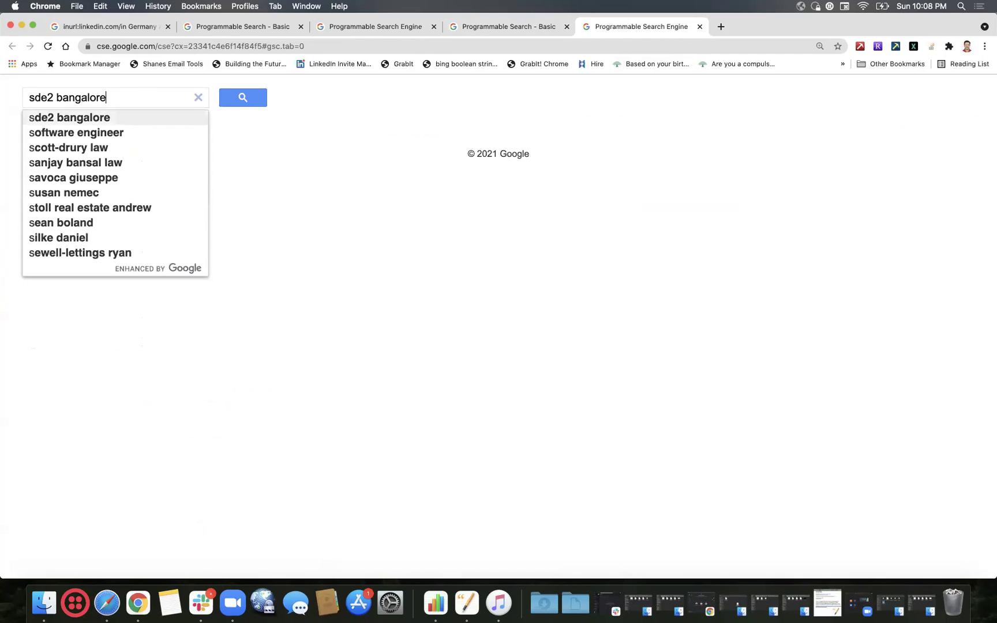
{"action": "key", "text": "Return"}
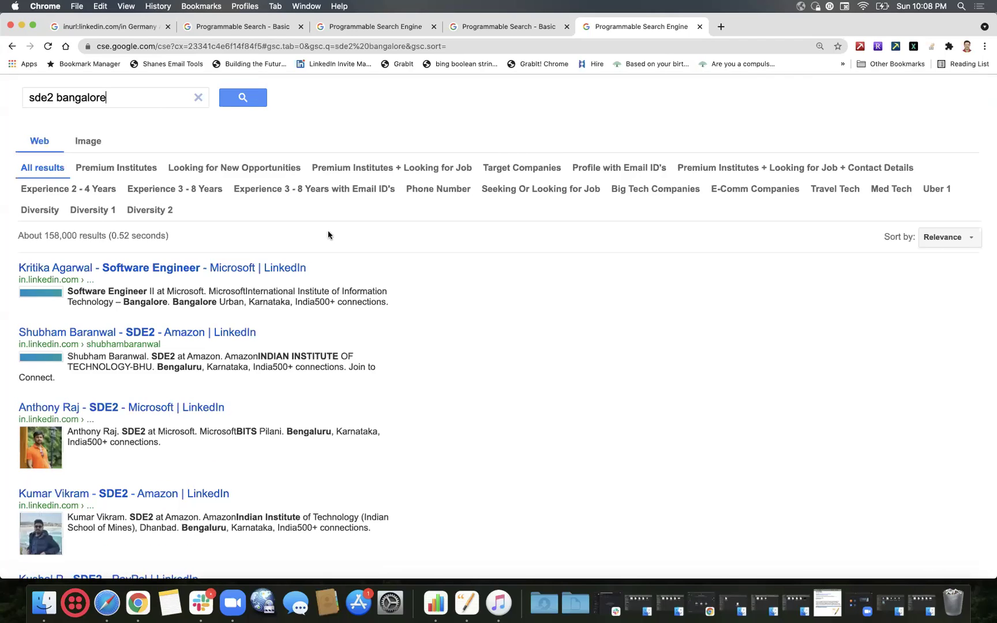
Filter the results by the Diversity refinement and review the listed profiles down to the end of the page.
{"action": "left_click", "coordinate": [45, 216]}
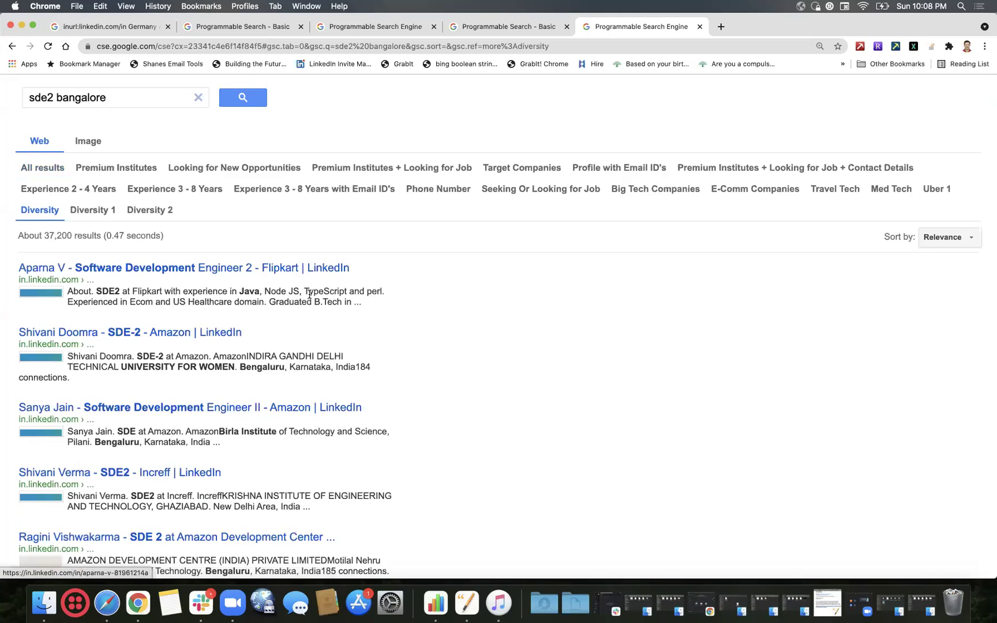
{"action": "scroll", "coordinate": [309, 299], "scroll_direction": "down", "scroll_amount": 3}
{"action": "scroll", "coordinate": [308, 297], "scroll_direction": "down", "scroll_amount": 9}
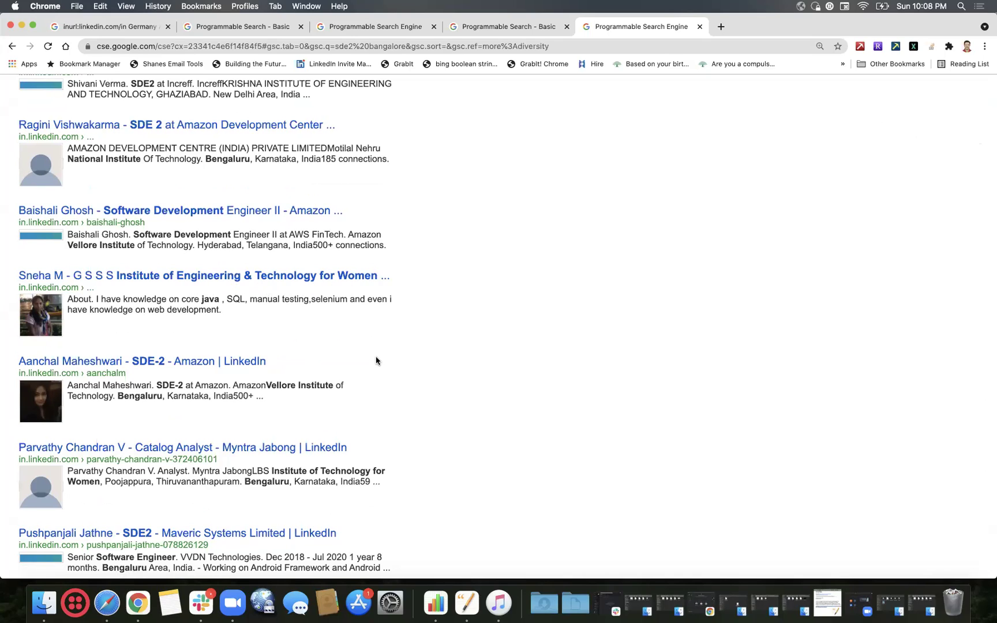
{"action": "scroll", "coordinate": [300, 355], "scroll_direction": "down", "scroll_amount": 2}
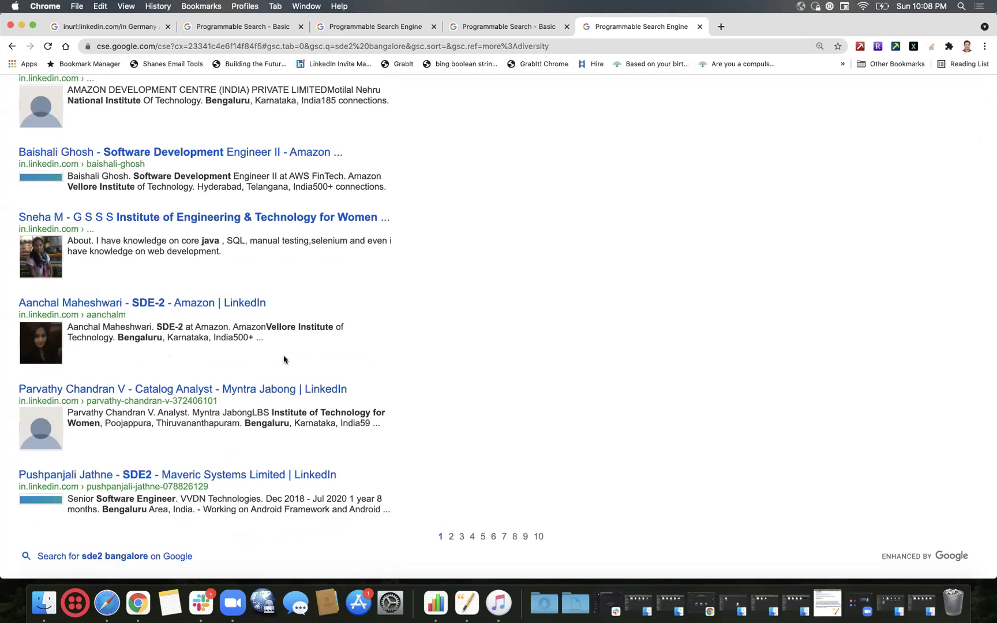
{"action": "scroll", "coordinate": [284, 360], "scroll_direction": "up", "scroll_amount": 15}
Filter the results by Diversity 1 and open that refinement's definition in the engine's settings to check its search string.
{"action": "left_click", "coordinate": [91, 211]}
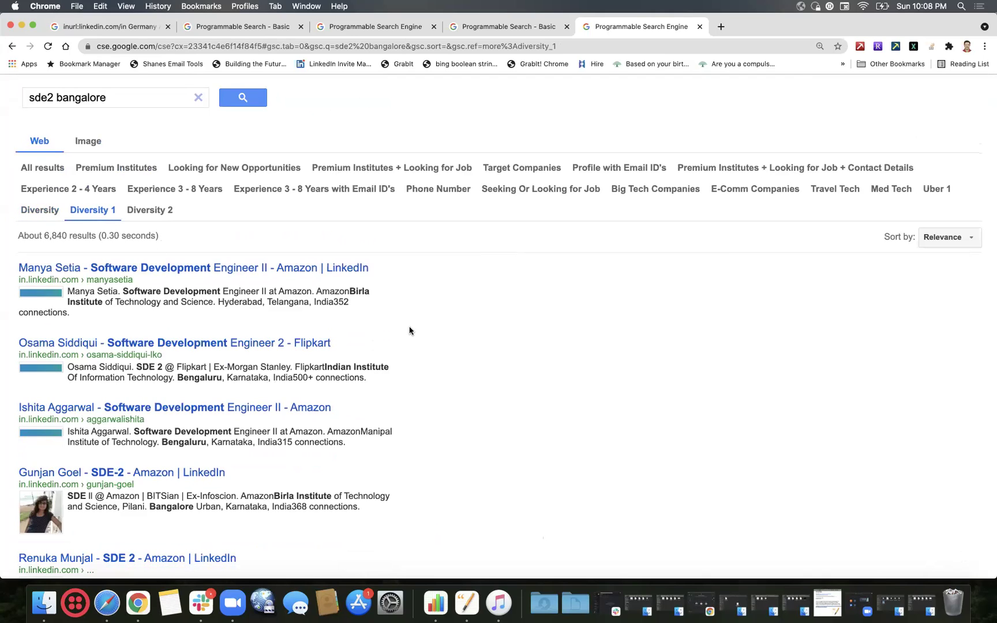
{"action": "left_click", "coordinate": [488, 26]}
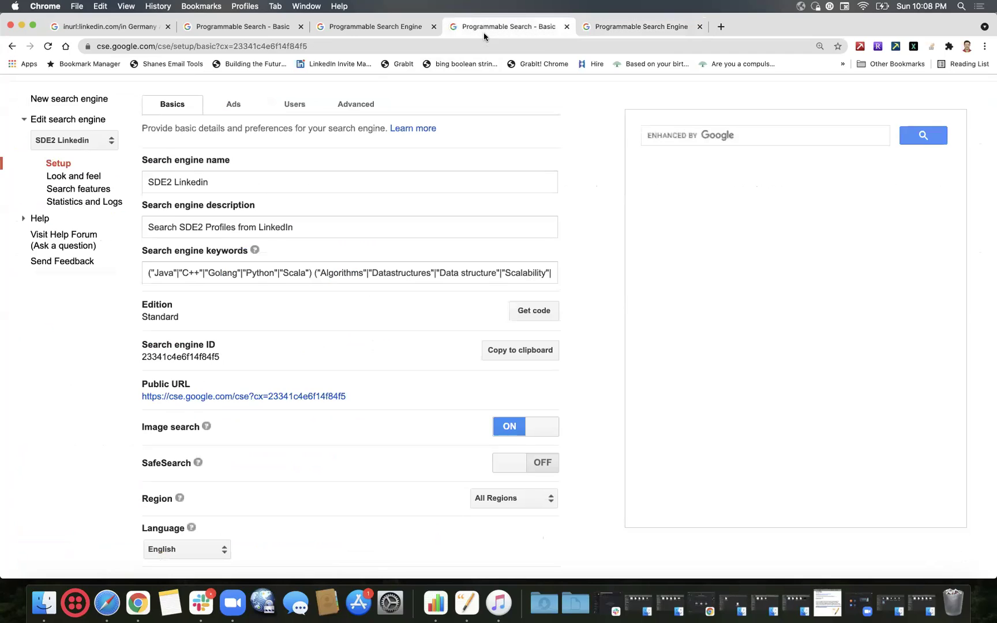
{"action": "left_click", "coordinate": [104, 188]}
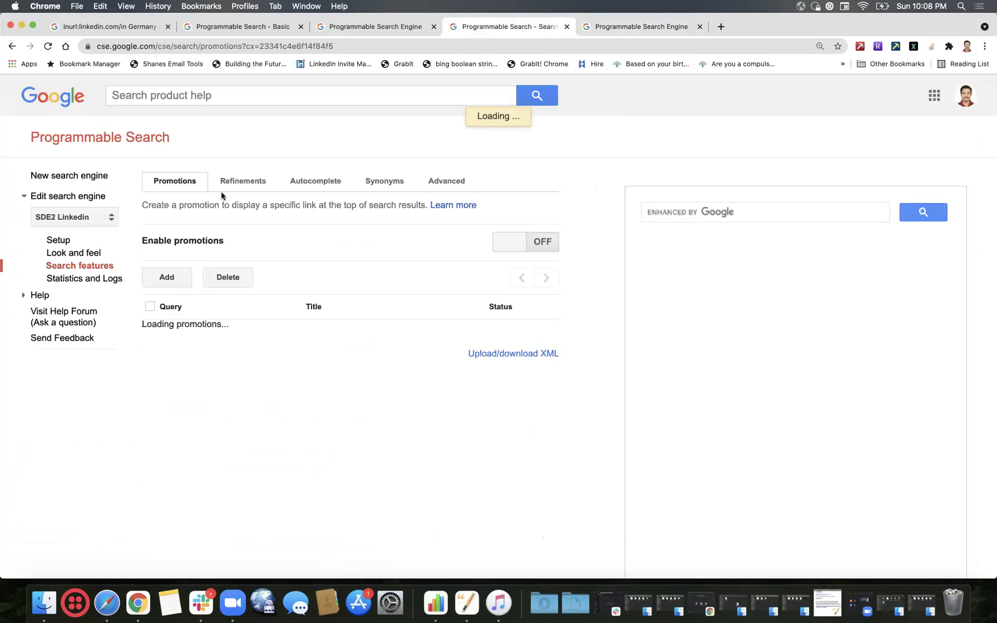
{"action": "left_click", "coordinate": [233, 186]}
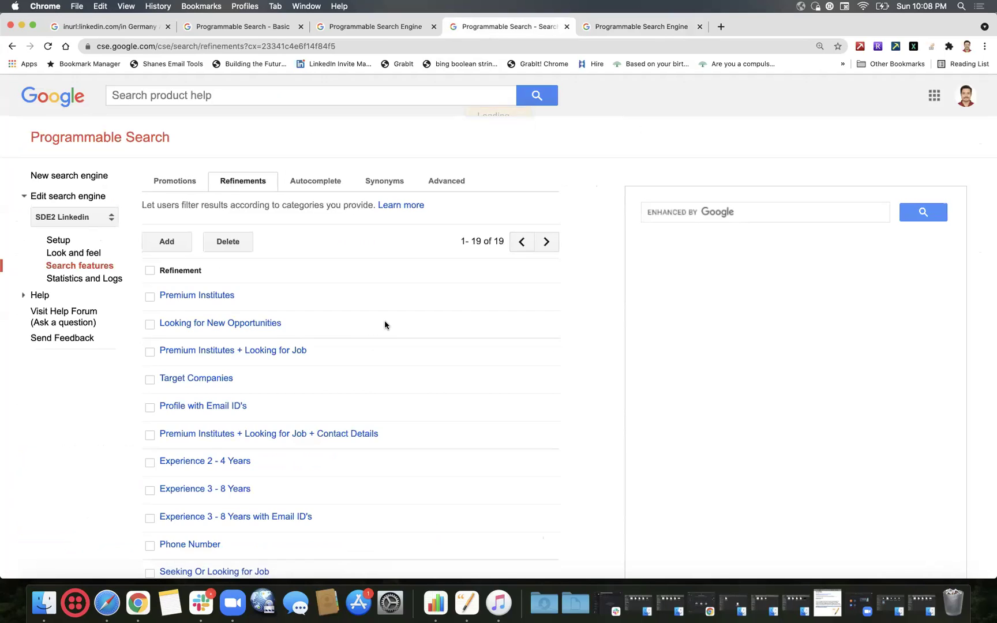
{"action": "scroll", "coordinate": [384, 323], "scroll_direction": "down", "scroll_amount": 10}
{"action": "left_click", "coordinate": [194, 427]}
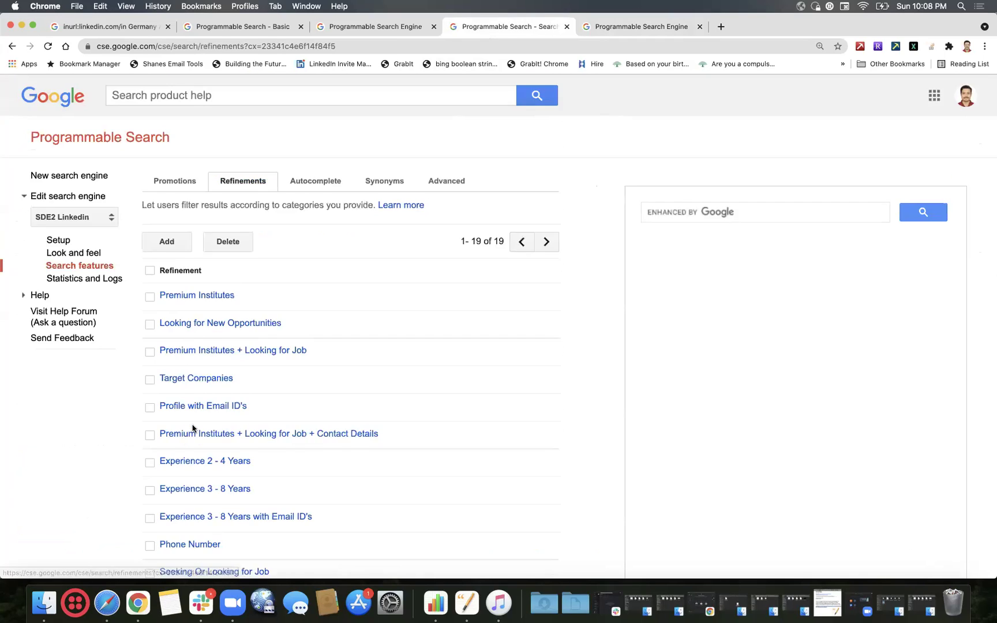
{"action": "scroll", "coordinate": [442, 392], "scroll_direction": "down", "scroll_amount": 3}
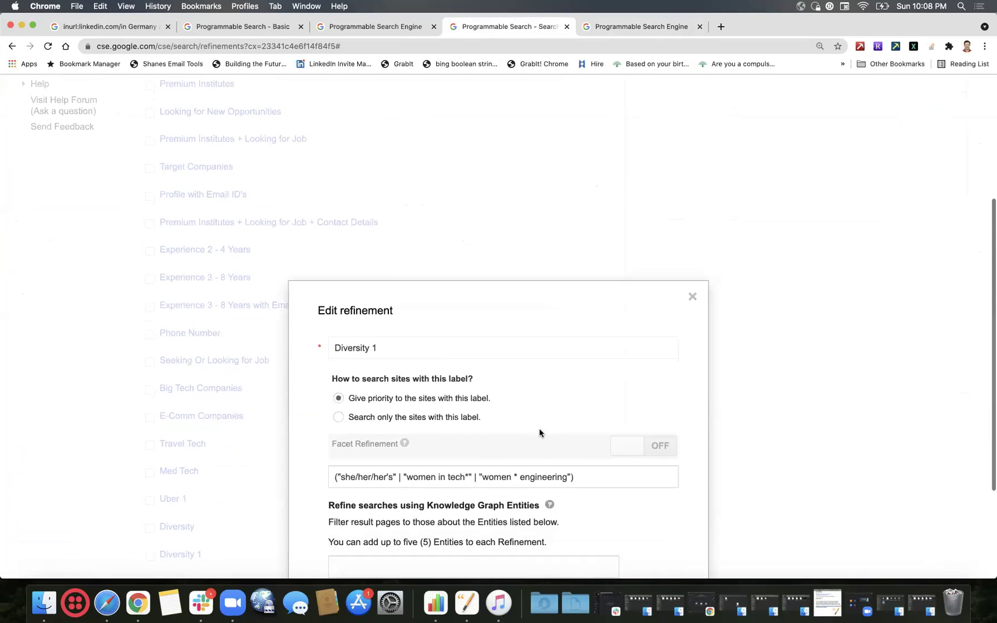
{"action": "scroll", "coordinate": [462, 404], "scroll_direction": "down", "scroll_amount": 2}
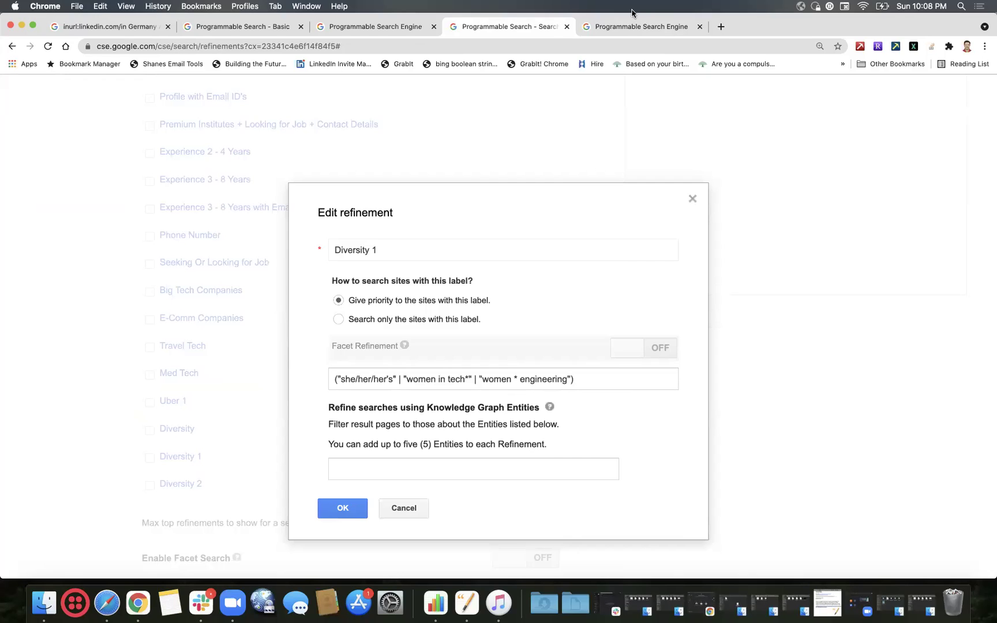
Return to the Diversity 1 search results and look through the listed profiles.
{"action": "left_click", "coordinate": [634, 27]}
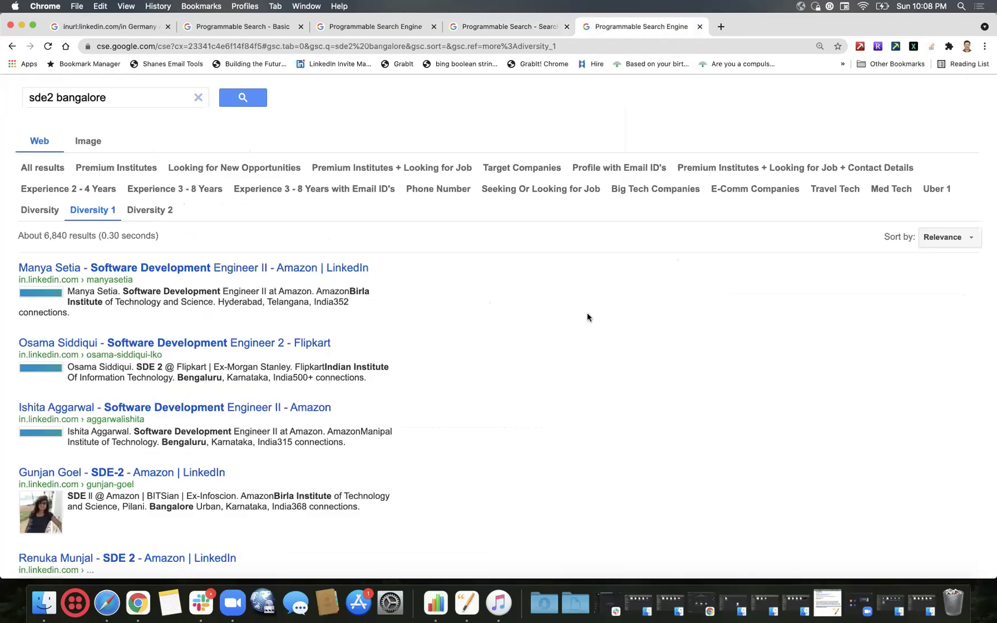
{"action": "scroll", "coordinate": [449, 315], "scroll_direction": "down", "scroll_amount": 5}
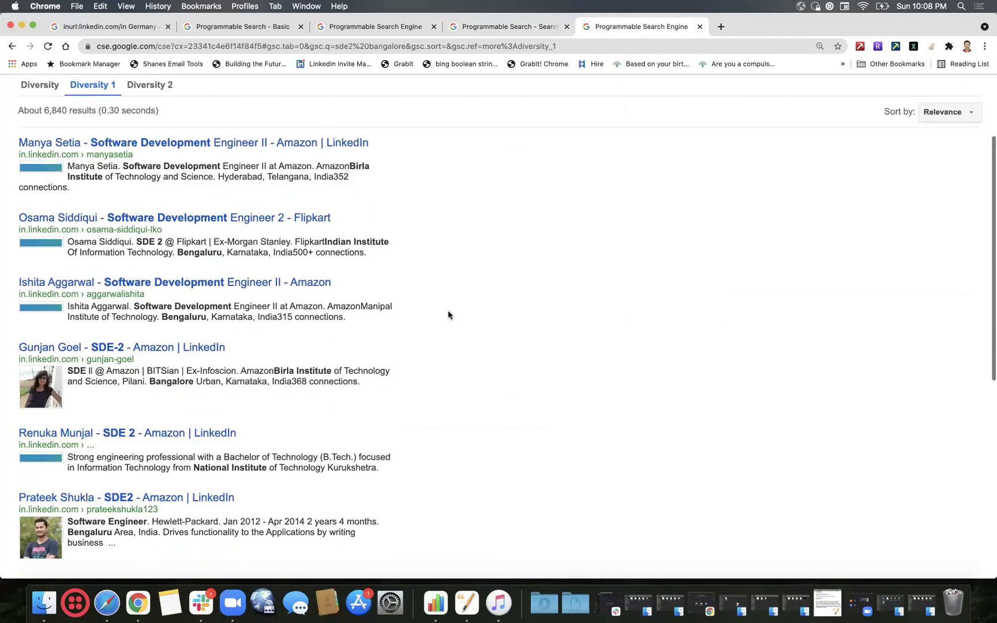
{"action": "scroll", "coordinate": [449, 315], "scroll_direction": "down", "scroll_amount": 1}
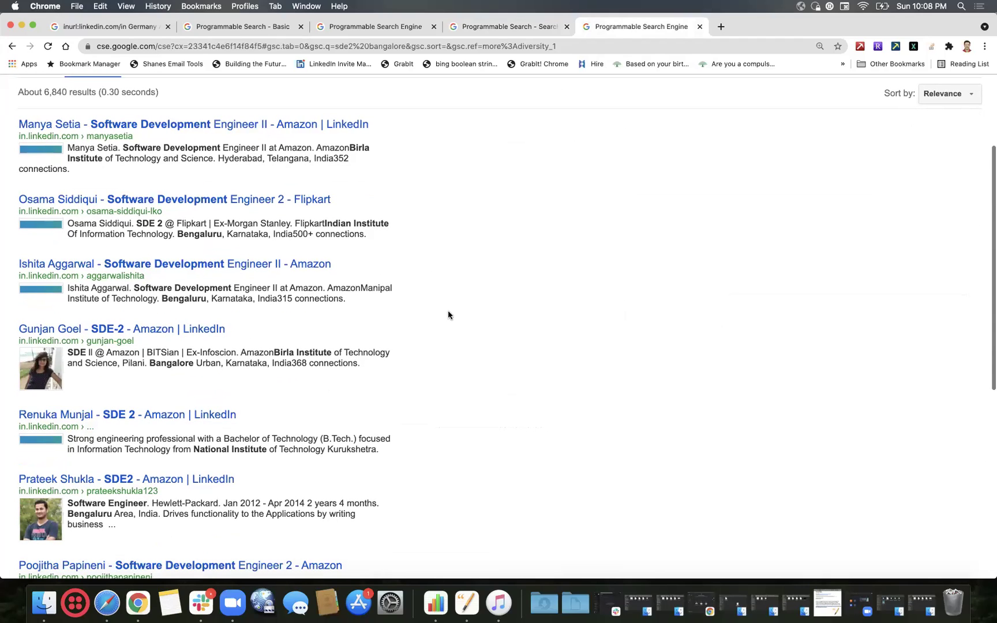
Open the LinkedIn profile of the Flipkart Software Development Engineer 2 and expand its full About text.
{"action": "left_click", "coordinate": [309, 200]}
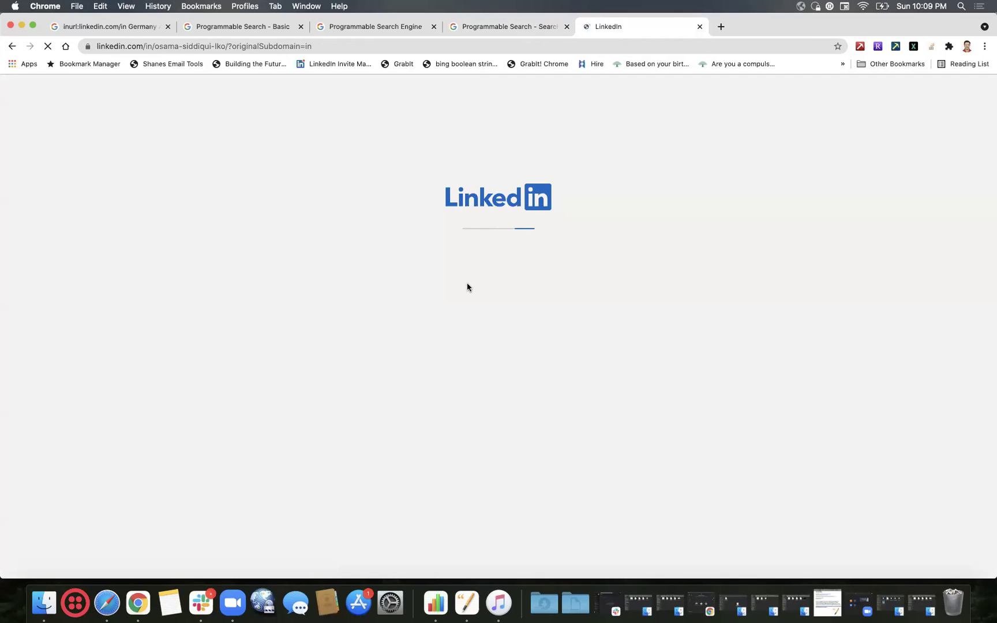
{"action": "scroll", "coordinate": [457, 319], "scroll_direction": "down", "scroll_amount": 3}
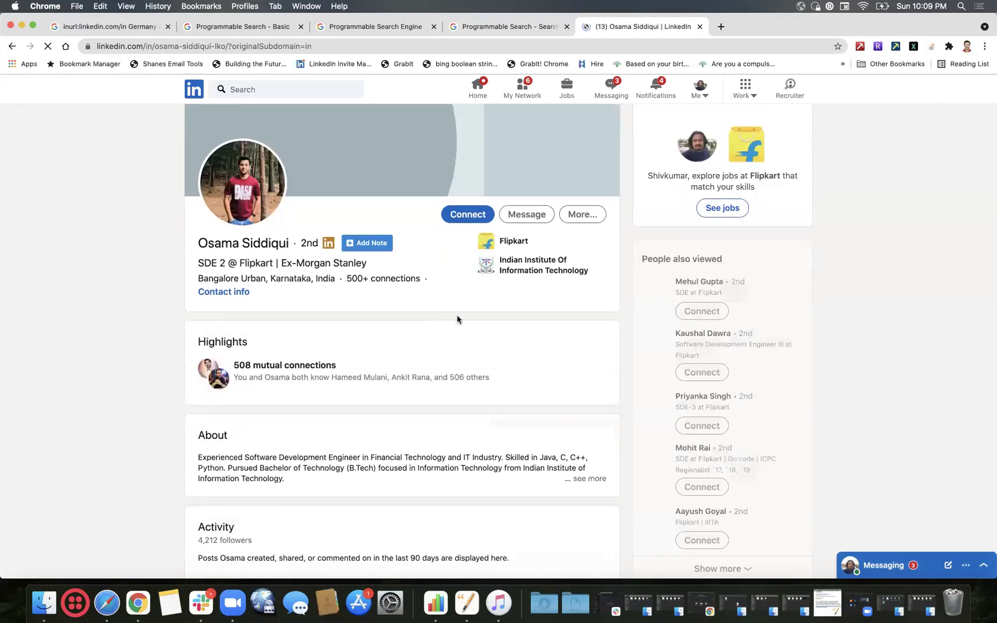
{"action": "left_click", "coordinate": [584, 348]}
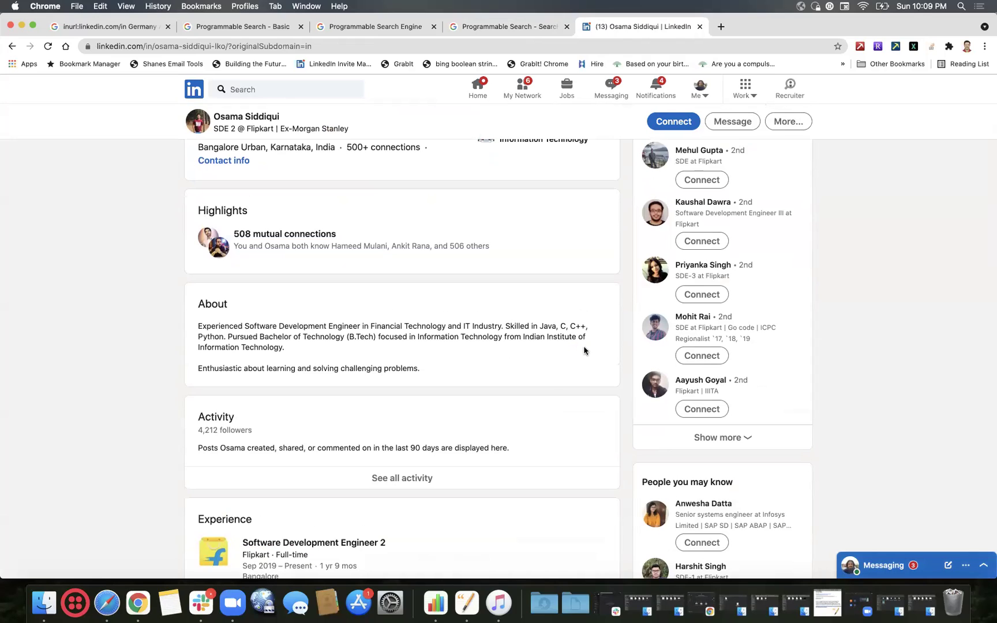
Read the Flipkart engineer's profile down to the recommendations and search the page for "wome".
{"action": "scroll", "coordinate": [544, 388], "scroll_direction": "down", "scroll_amount": 8}
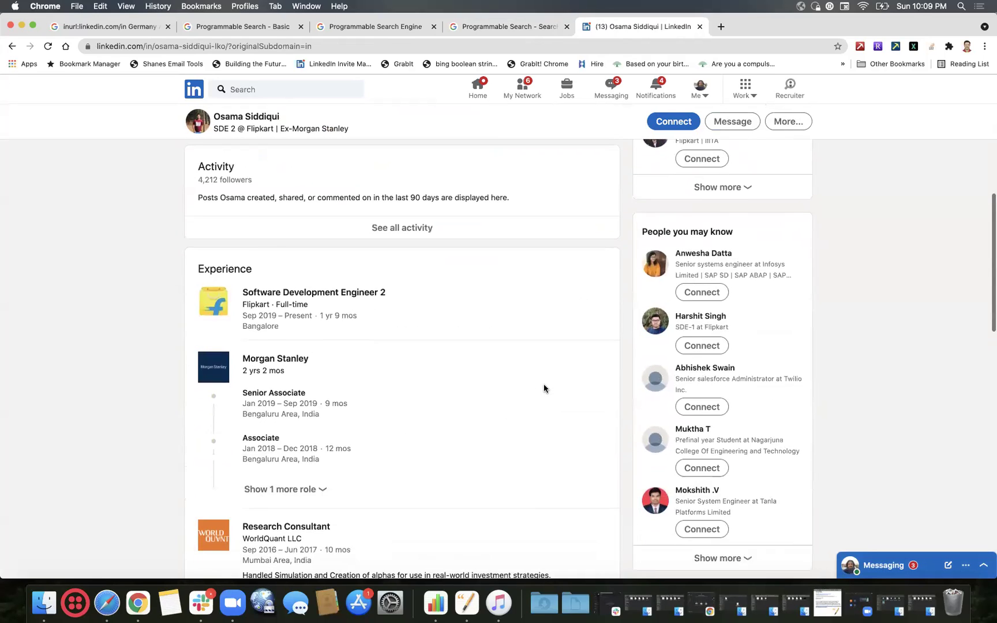
{"action": "scroll", "coordinate": [544, 388], "scroll_direction": "down", "scroll_amount": 6}
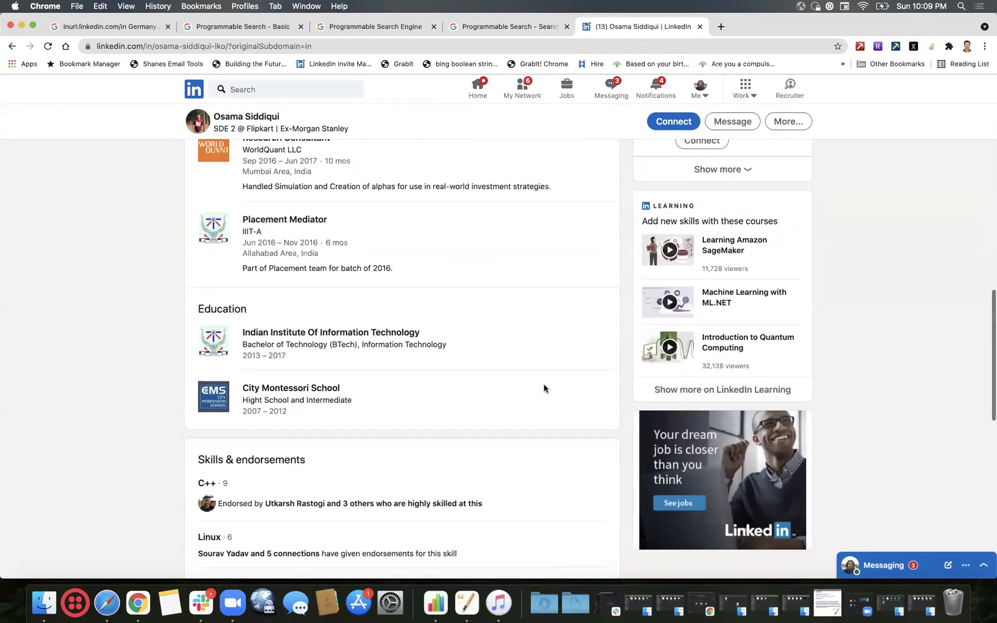
{"action": "scroll", "coordinate": [544, 389], "scroll_direction": "down", "scroll_amount": 4}
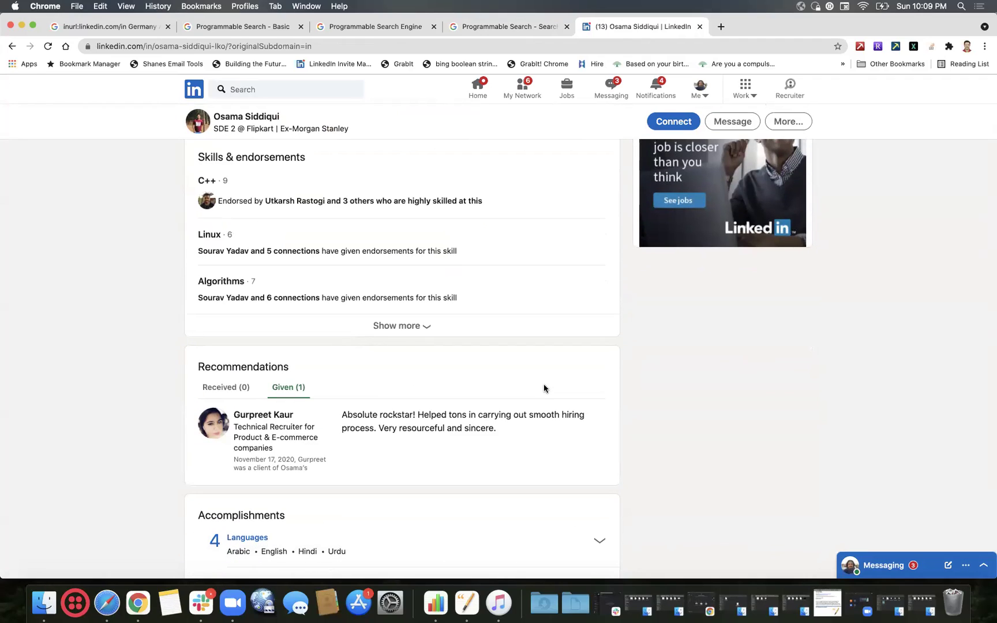
{"action": "key", "text": "super+f"}
{"action": "type", "text": "wome"}
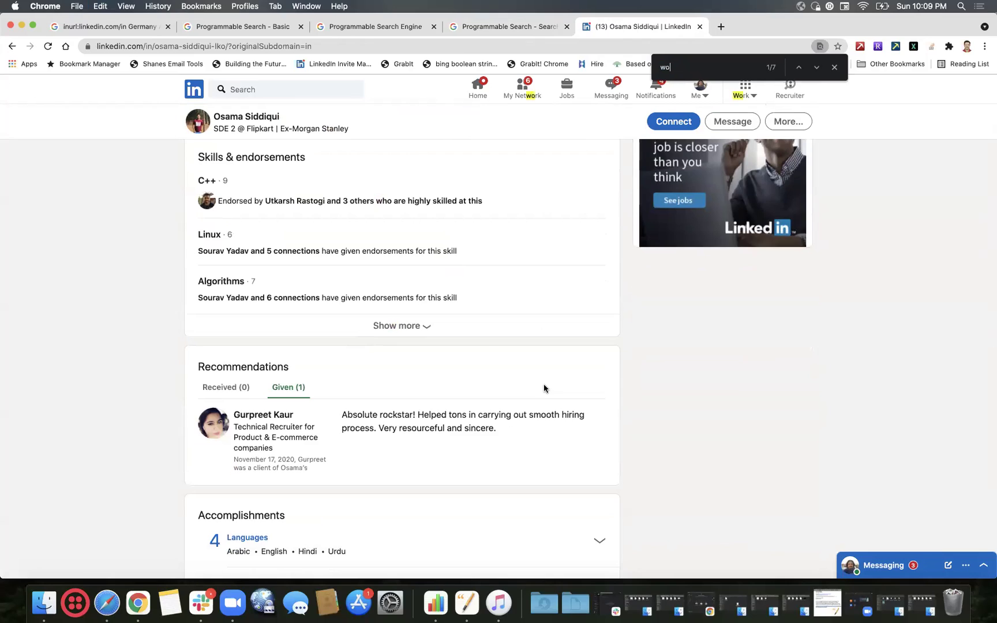
{"action": "key", "text": "BackSpace"}
{"action": "key", "text": "BackSpace"}
{"action": "key", "text": "BackSpace"}
{"action": "key", "text": "BackSpace"}
Check the Diversity 1 search string again, search the Flipkart engineer's profile page for "she" and step through the matches.
{"action": "left_click", "coordinate": [520, 23]}
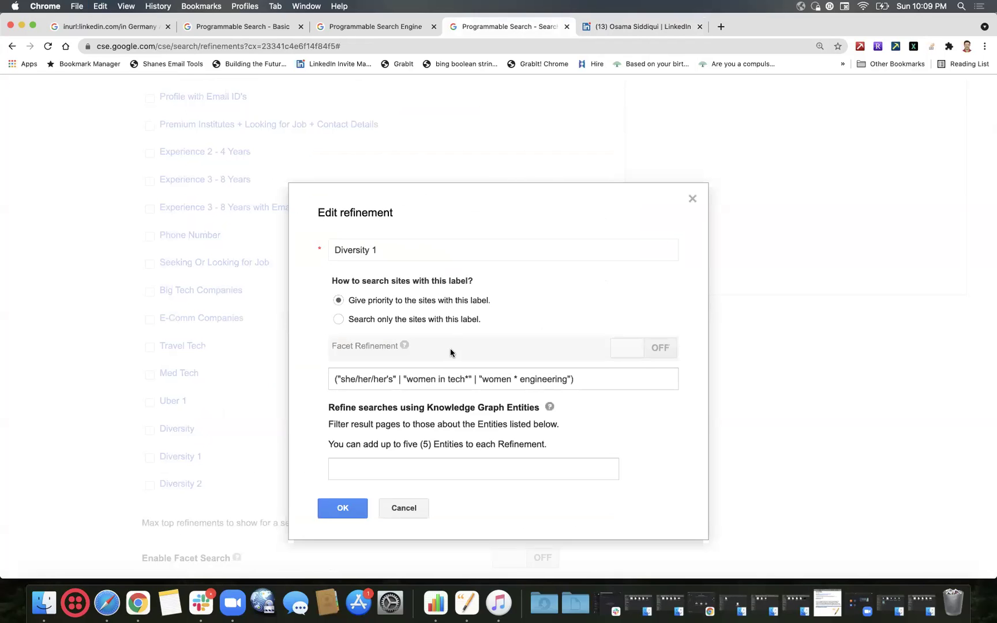
{"action": "left_click", "coordinate": [645, 28]}
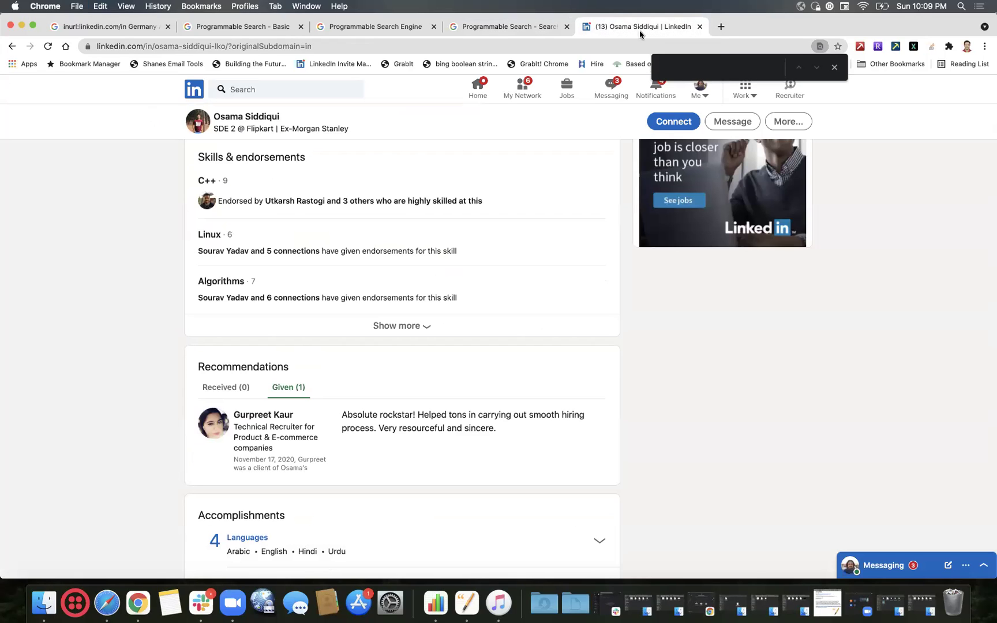
{"action": "key", "text": "Return"}
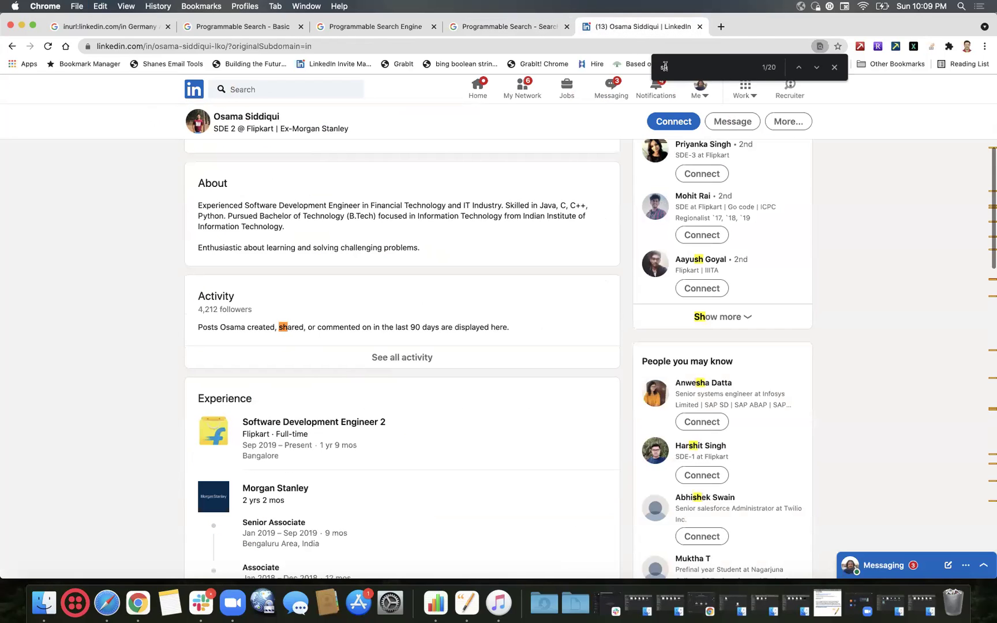
{"action": "type", "text": "e"}
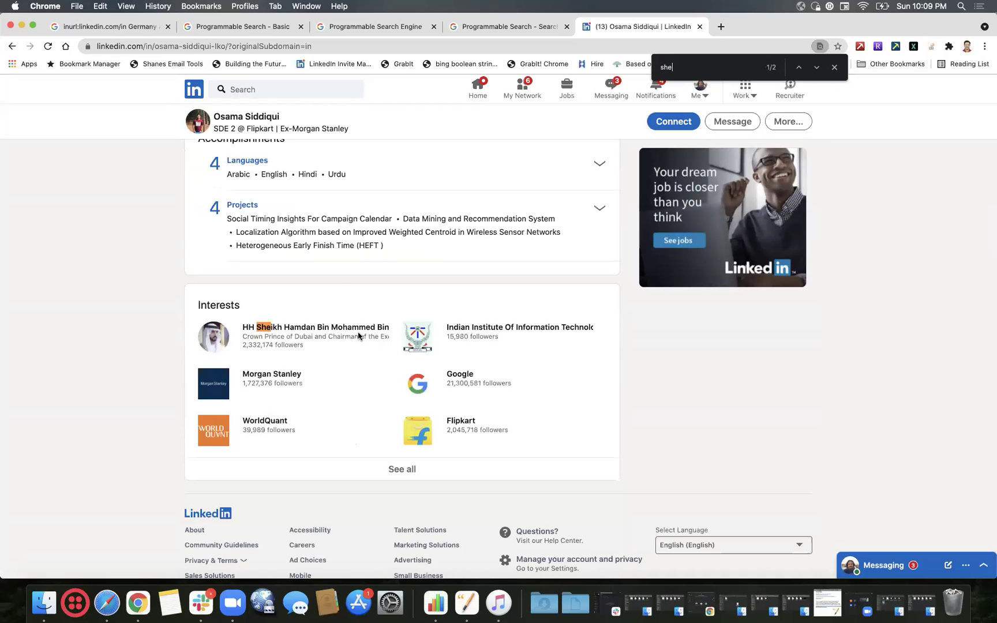
{"action": "key", "text": "Return"}
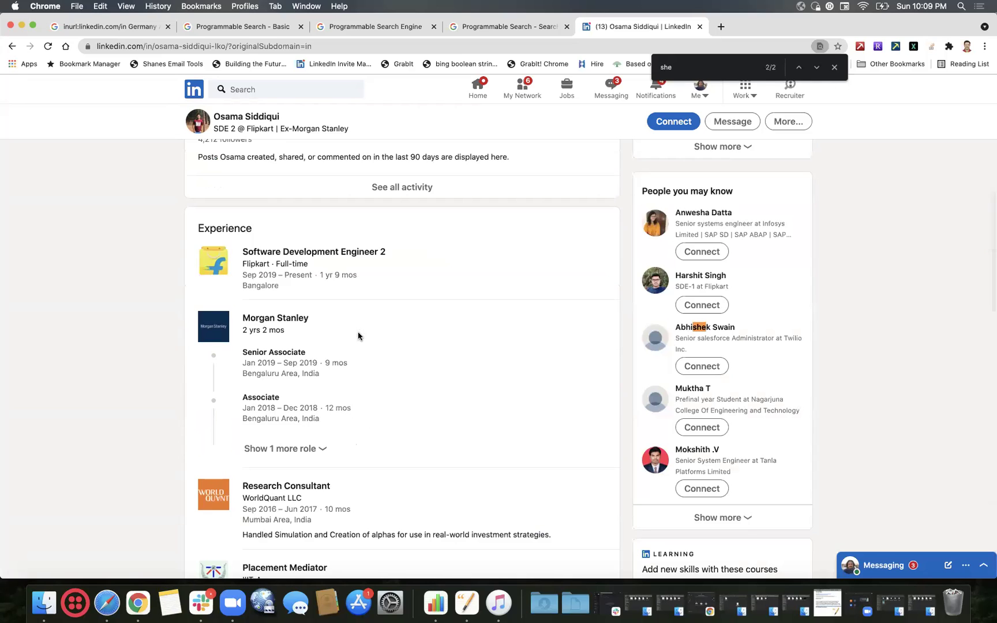
{"action": "key", "text": "Return"}
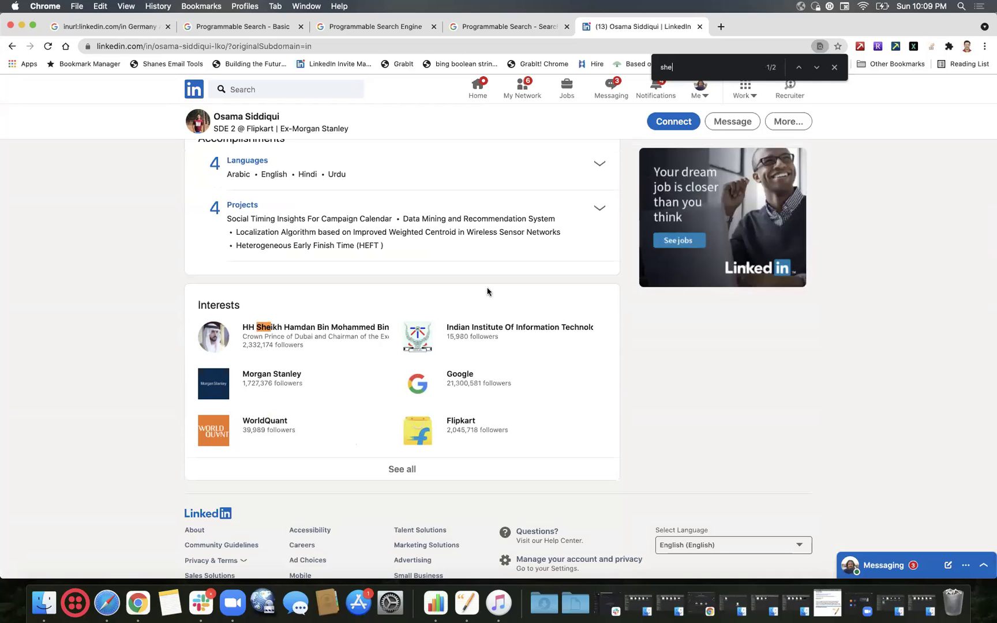
Review the profile back up to its header, recheck the Diversity 1 string and return to the search results.
{"action": "scroll", "coordinate": [486, 352], "scroll_direction": "up", "scroll_amount": 10}
{"action": "scroll", "coordinate": [488, 291], "scroll_direction": "up", "scroll_amount": 8}
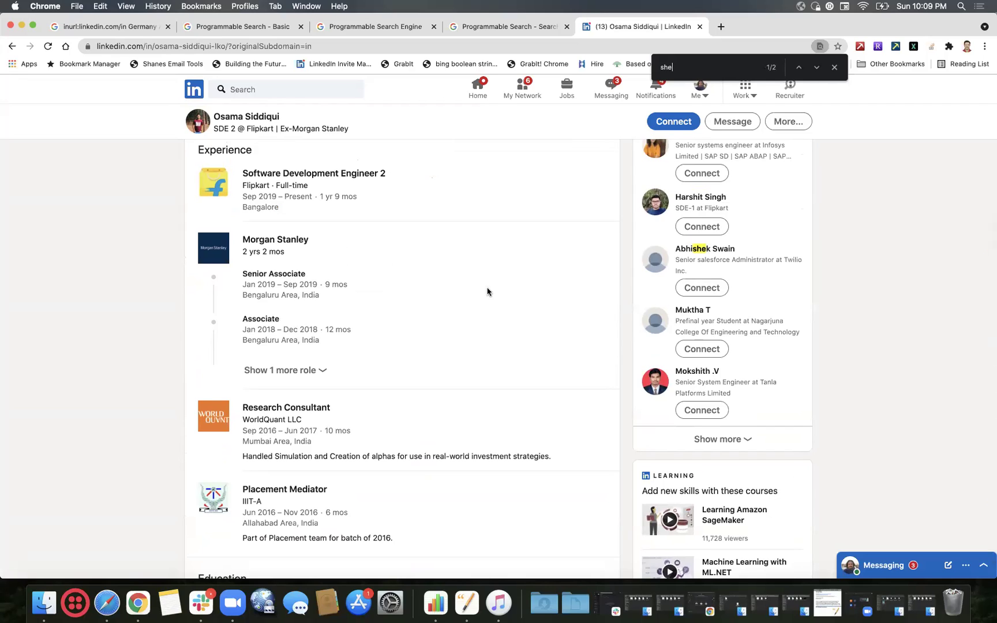
{"action": "scroll", "coordinate": [488, 291], "scroll_direction": "up", "scroll_amount": 1}
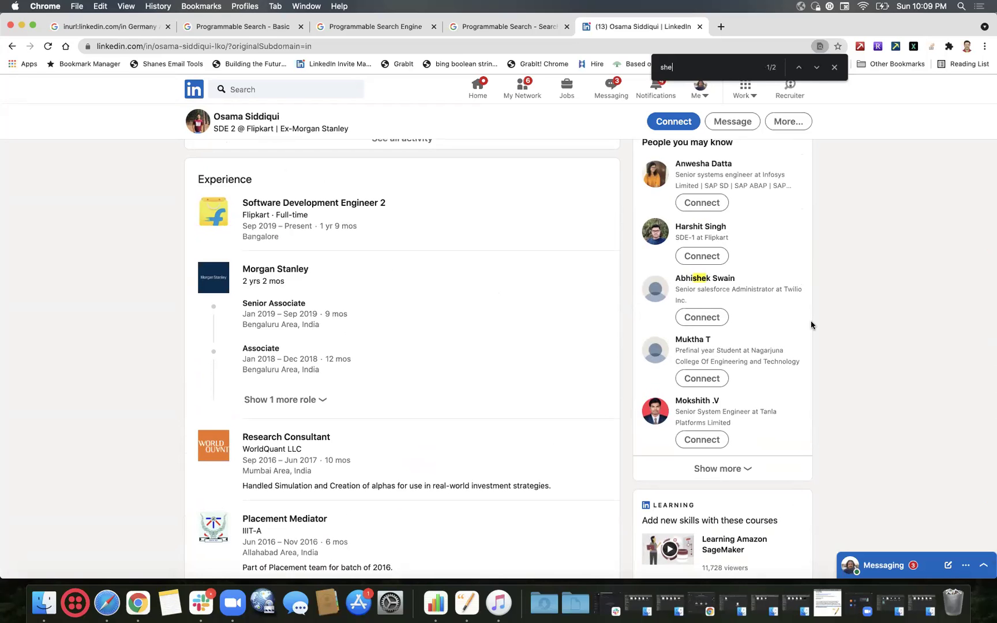
{"action": "scroll", "coordinate": [811, 325], "scroll_direction": "up", "scroll_amount": 10}
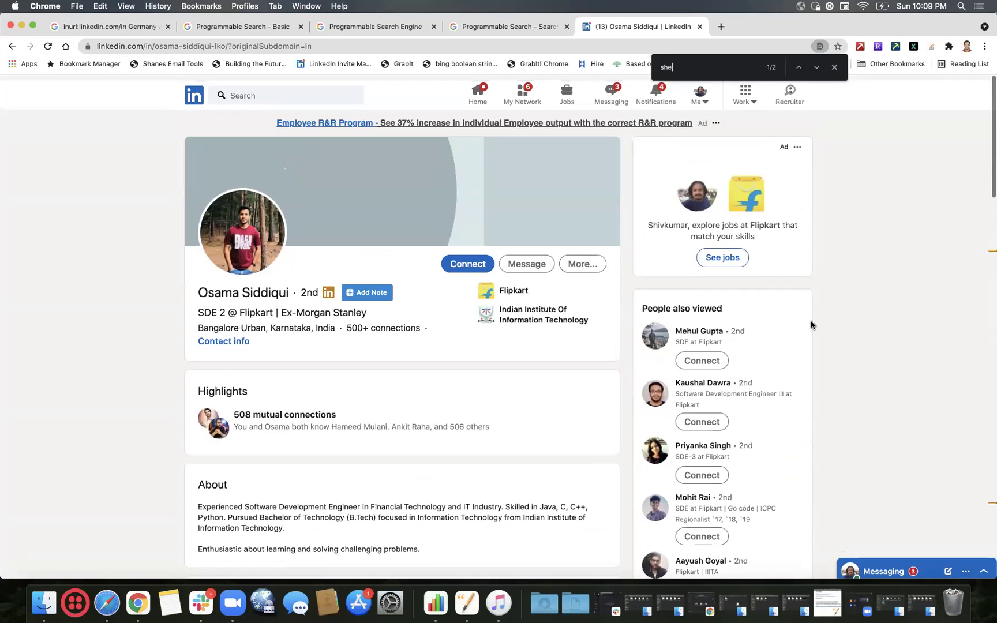
{"action": "left_click", "coordinate": [519, 32]}
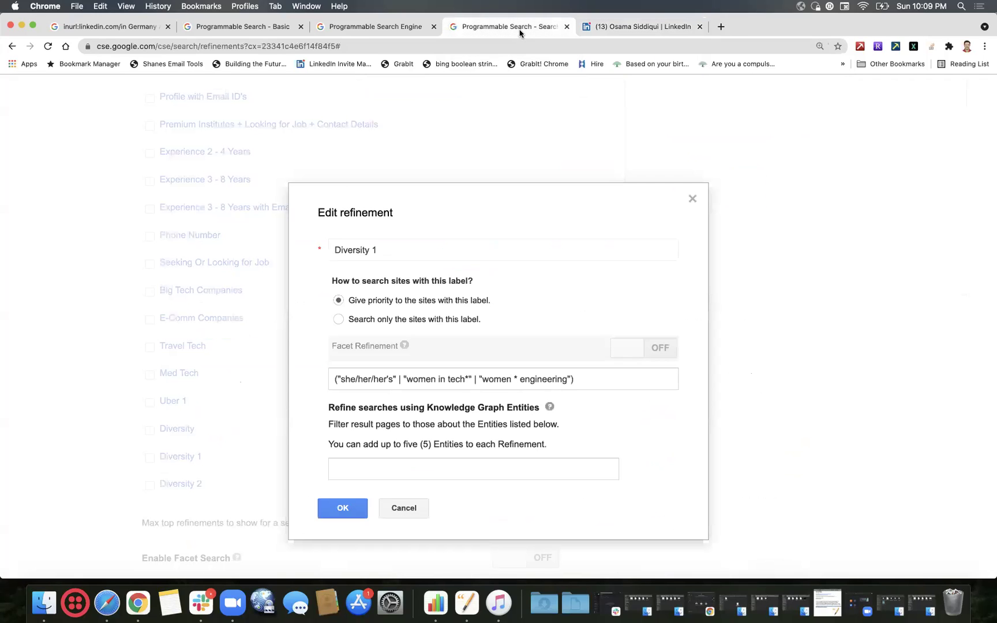
{"action": "left_click", "coordinate": [658, 26]}
{"action": "left_click", "coordinate": [11, 46]}
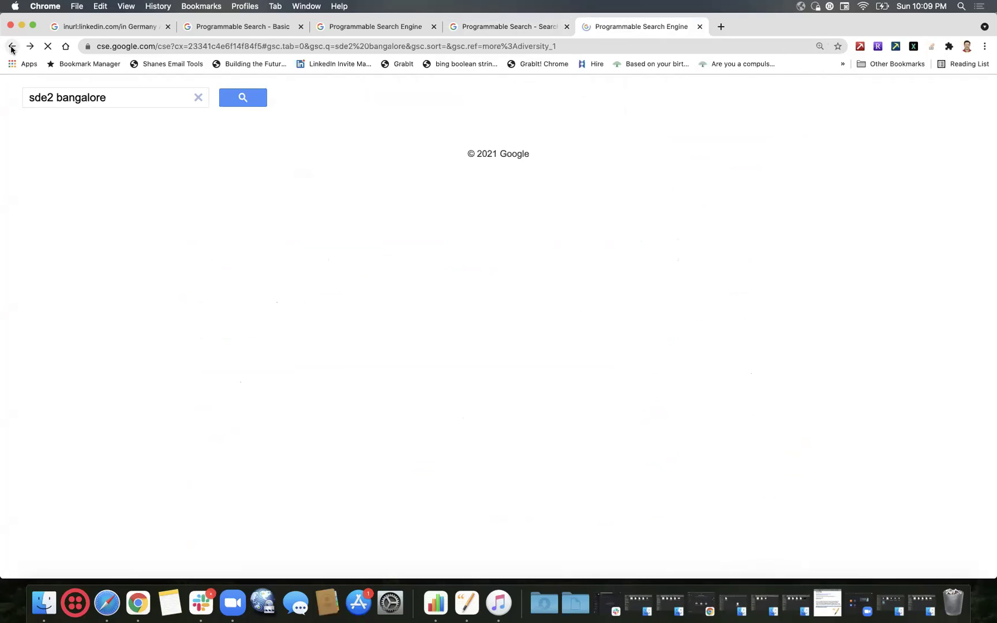
Look through the first page of Diversity 1 results and the profiles on results page 8.
{"action": "scroll", "coordinate": [510, 329], "scroll_direction": "down", "scroll_amount": 10}
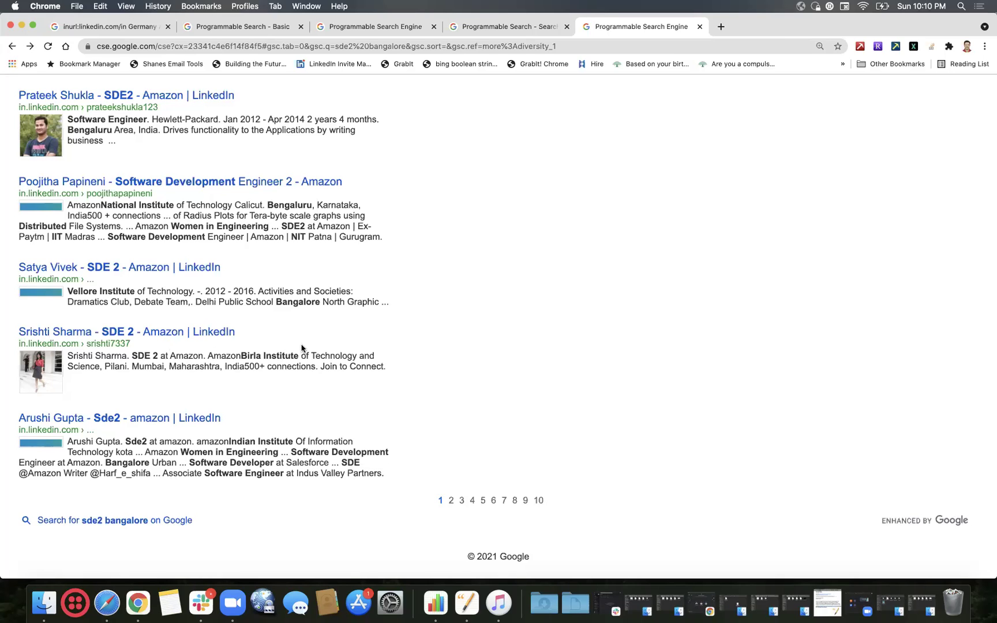
{"action": "scroll", "coordinate": [302, 348], "scroll_direction": "up", "scroll_amount": 2}
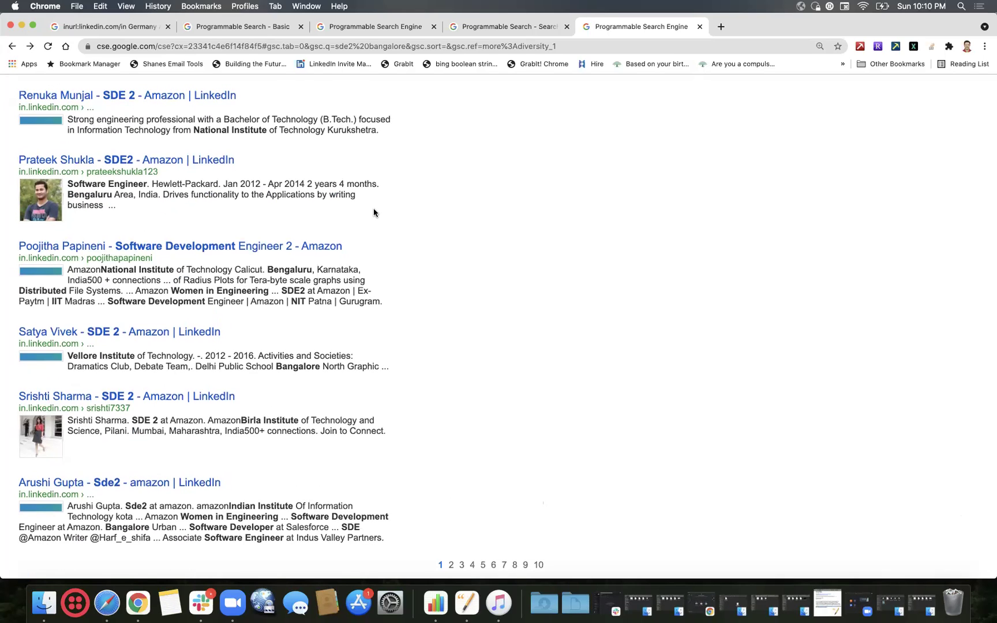
{"action": "scroll", "coordinate": [374, 213], "scroll_direction": "up", "scroll_amount": 3}
{"action": "scroll", "coordinate": [374, 214], "scroll_direction": "down", "scroll_amount": 5}
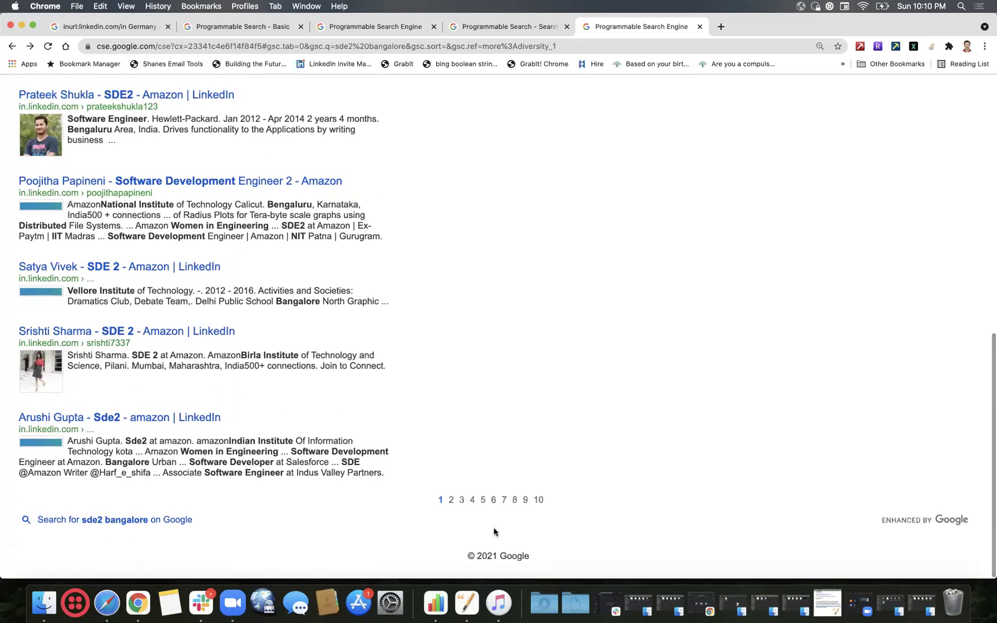
{"action": "left_click", "coordinate": [515, 500]}
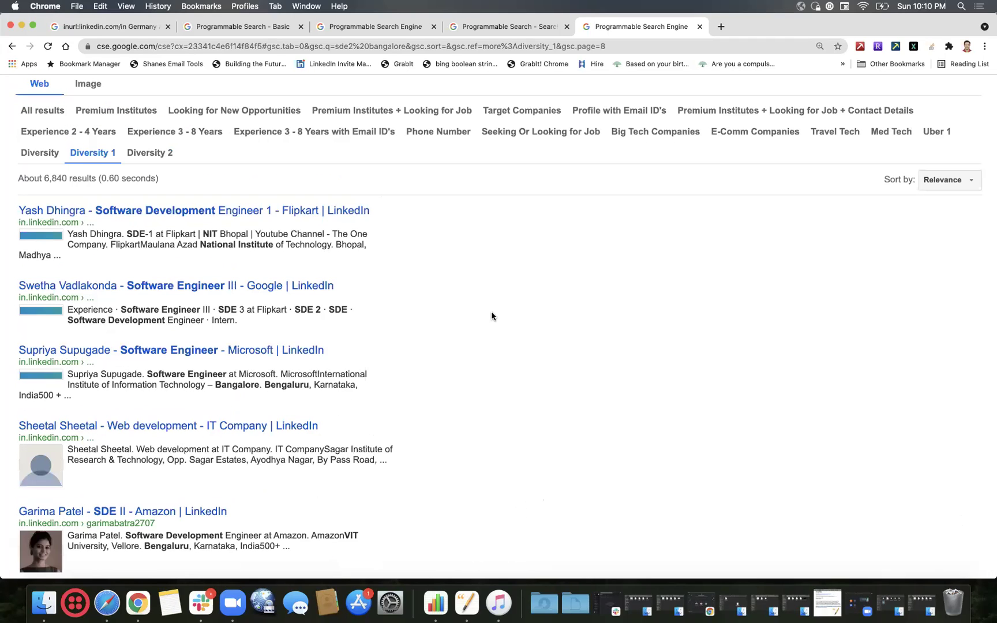
{"action": "scroll", "coordinate": [492, 313], "scroll_direction": "down", "scroll_amount": 5}
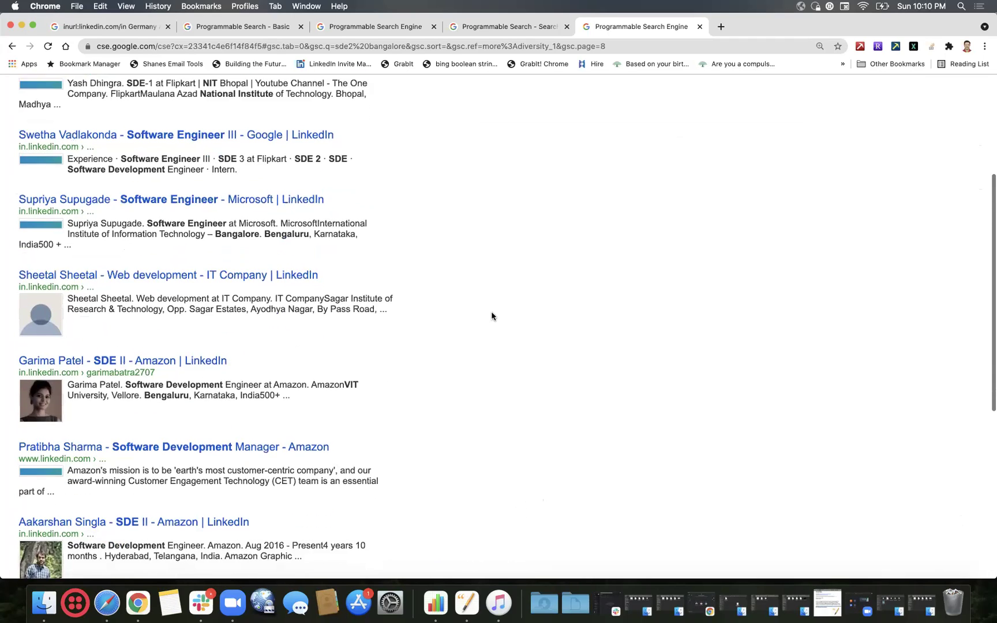
{"action": "scroll", "coordinate": [492, 316], "scroll_direction": "down", "scroll_amount": 5}
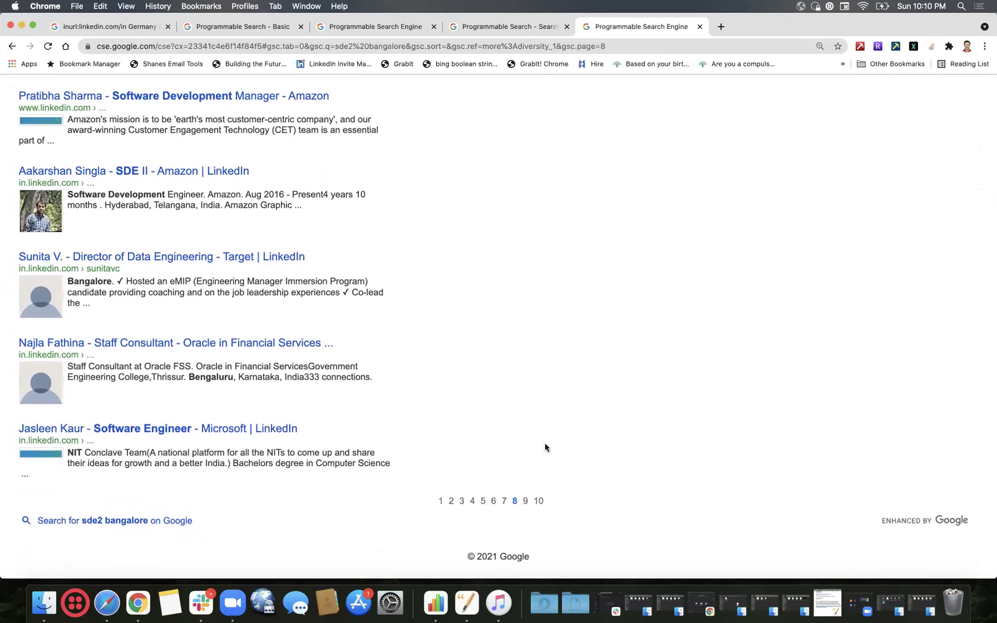
Open page 10 of the Diversity 1 results and review the profiles listed there.
{"action": "left_click", "coordinate": [539, 501]}
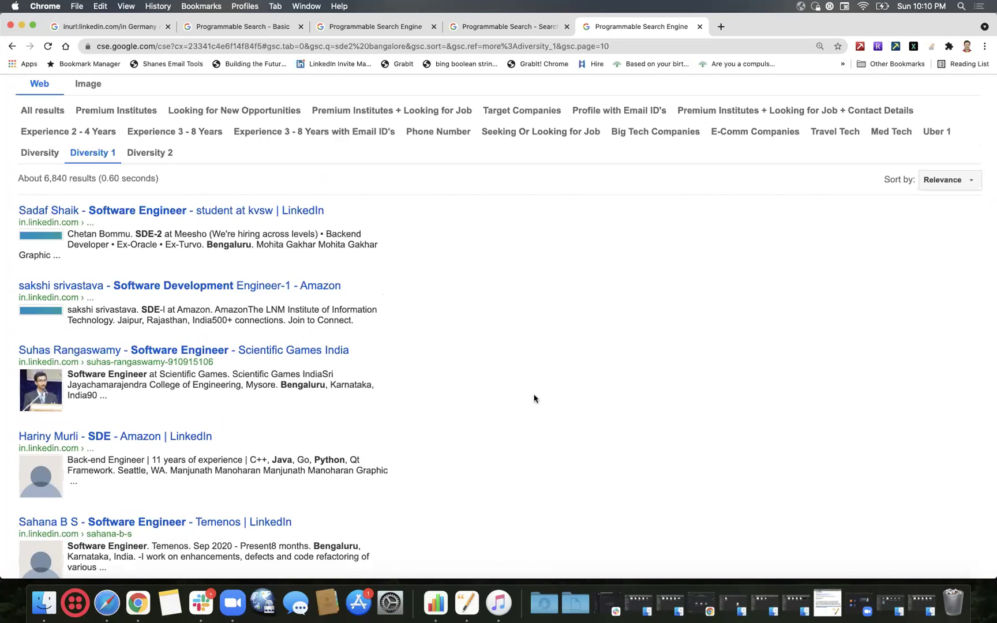
{"action": "scroll", "coordinate": [534, 398], "scroll_direction": "down", "scroll_amount": 2}
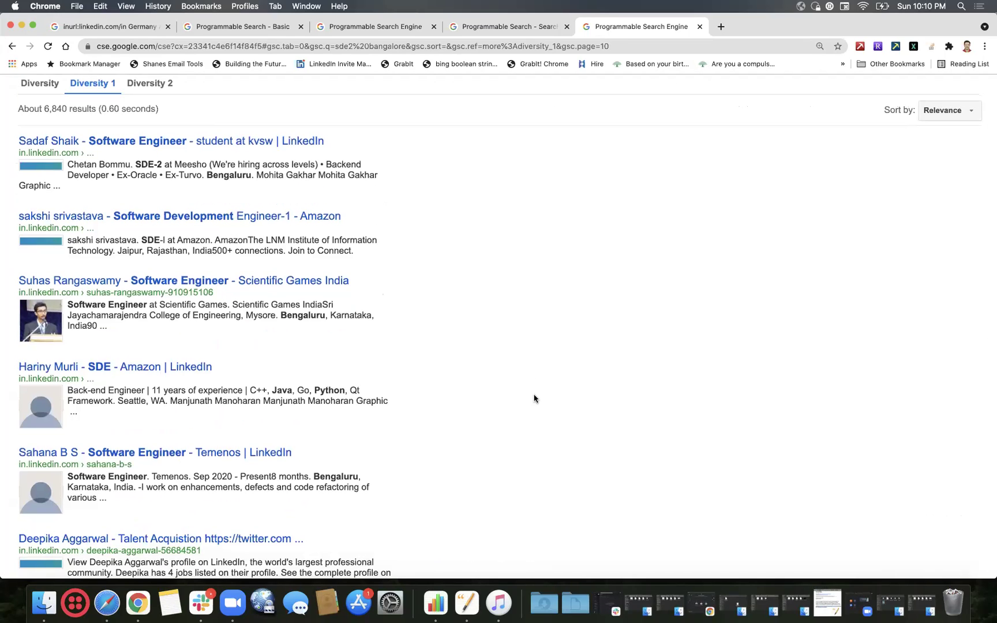
{"action": "scroll", "coordinate": [535, 399], "scroll_direction": "down", "scroll_amount": 10}
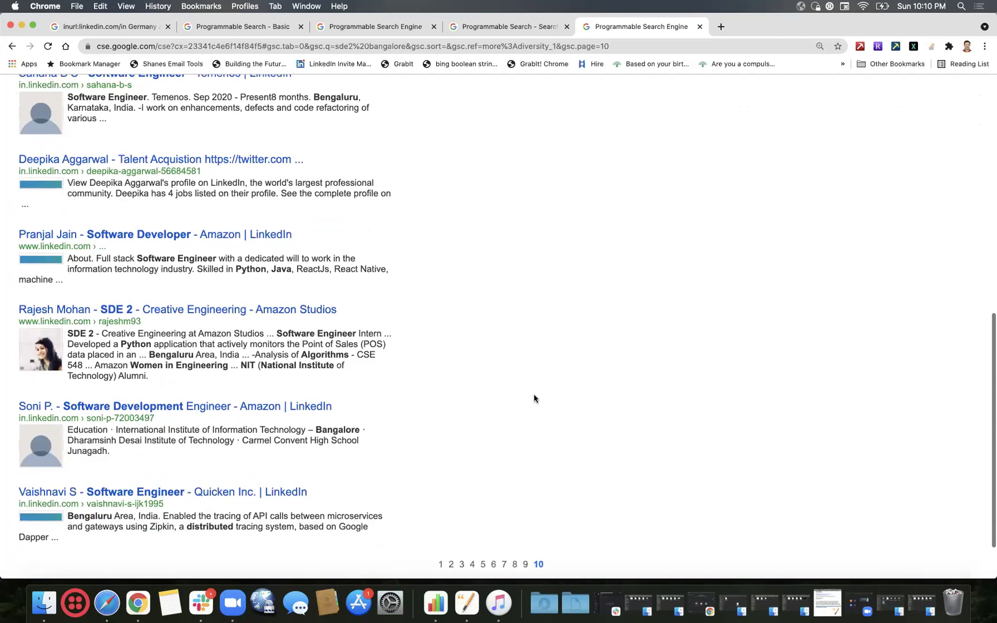
{"action": "scroll", "coordinate": [534, 398], "scroll_direction": "up", "scroll_amount": 12}
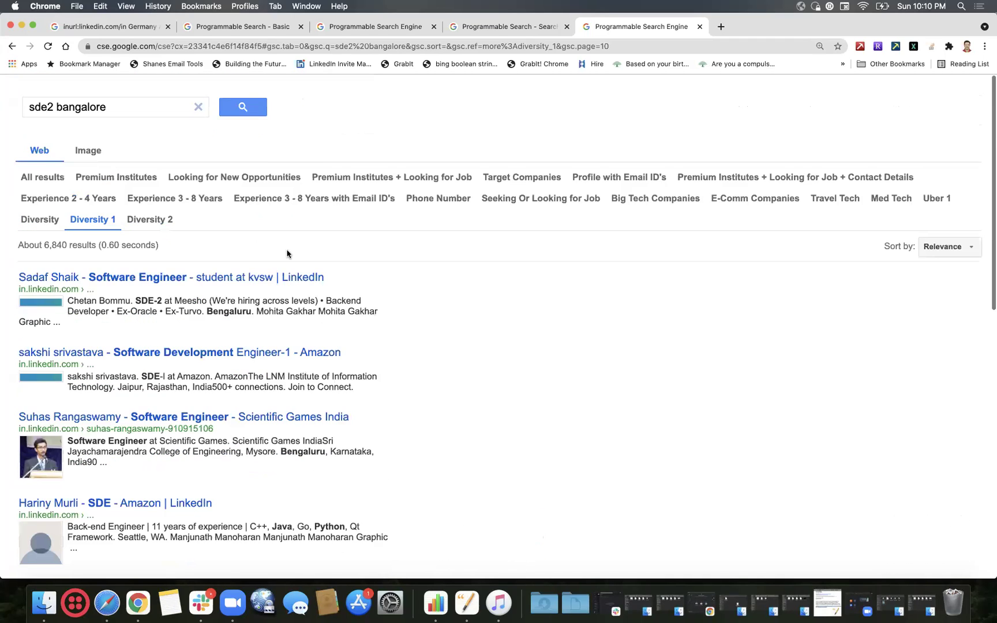
Filter the results by the Diversity 2 refinement and review the profiles on its first two pages.
{"action": "left_click", "coordinate": [151, 212]}
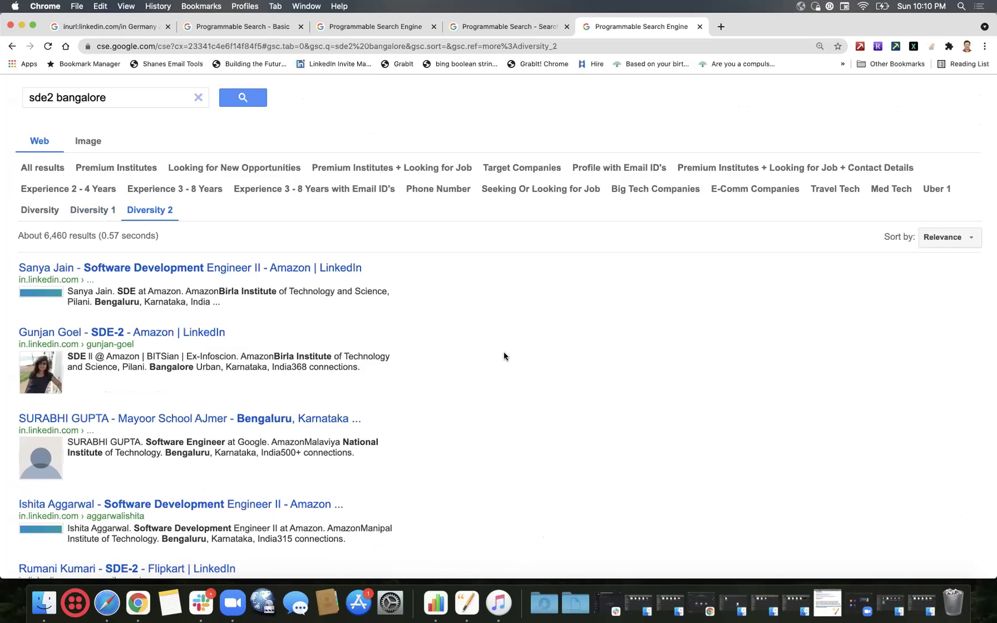
{"action": "scroll", "coordinate": [504, 356], "scroll_direction": "down", "scroll_amount": 5}
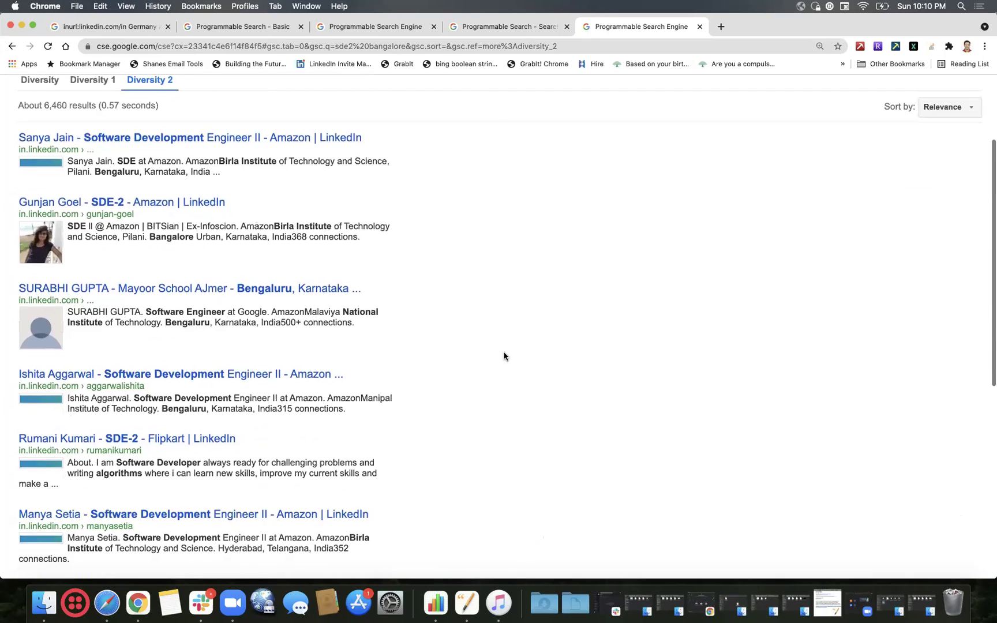
{"action": "scroll", "coordinate": [504, 356], "scroll_direction": "down", "scroll_amount": 6}
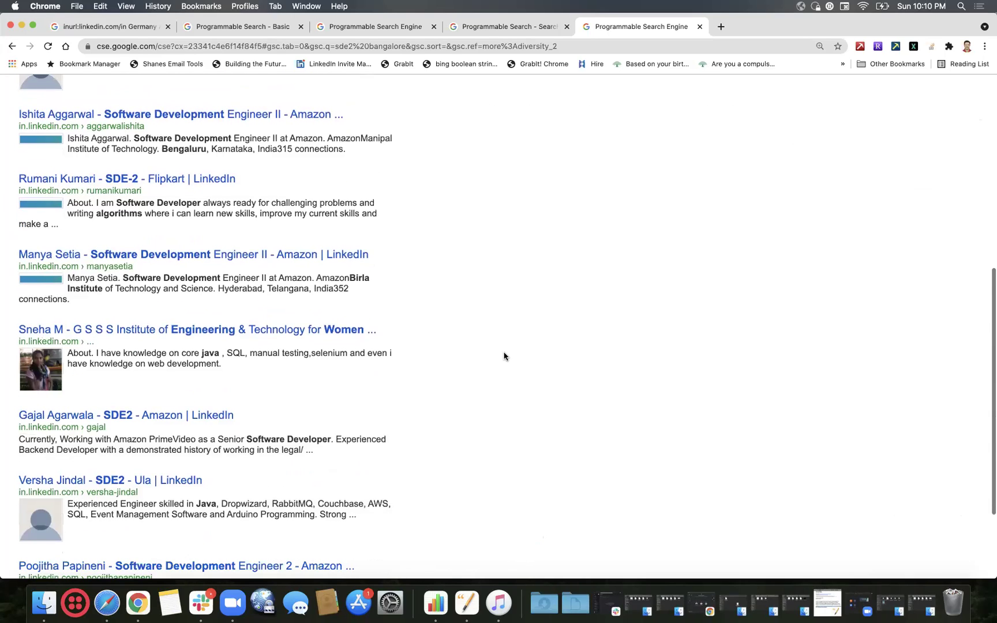
{"action": "scroll", "coordinate": [503, 356], "scroll_direction": "down", "scroll_amount": 3}
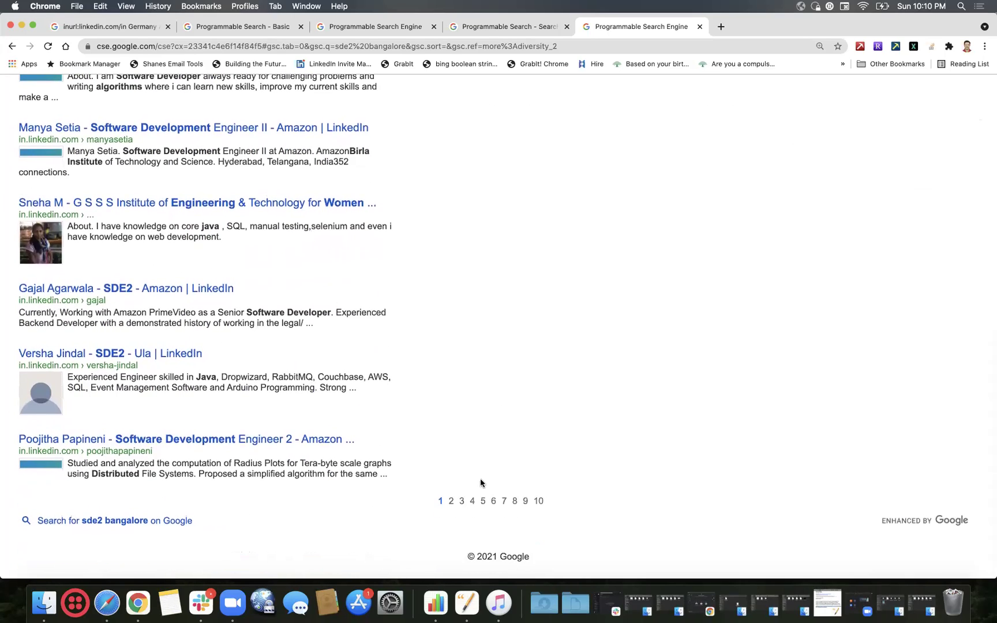
{"action": "left_click", "coordinate": [451, 501]}
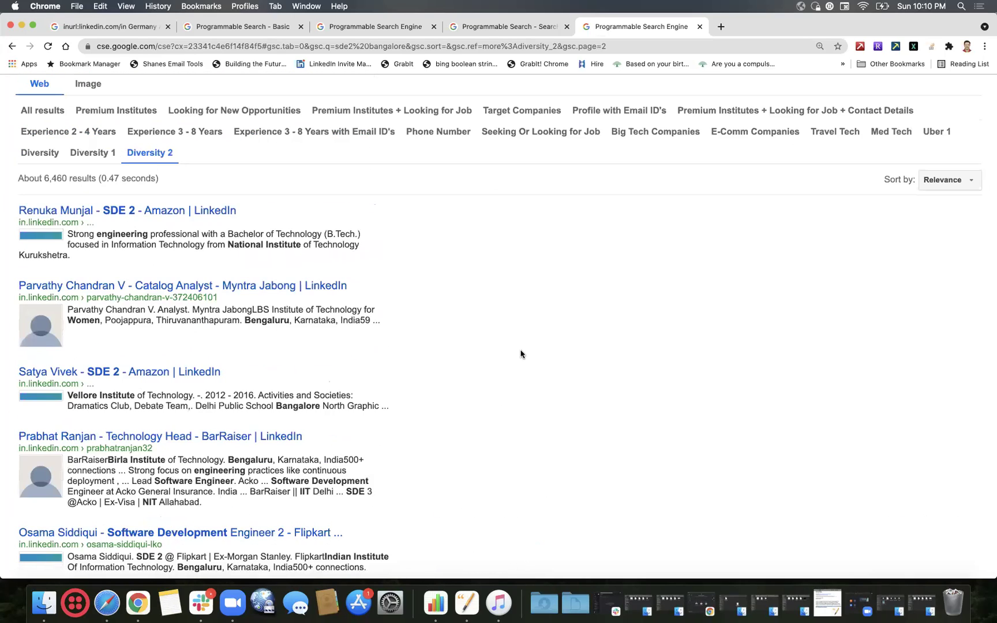
{"action": "scroll", "coordinate": [521, 353], "scroll_direction": "down", "scroll_amount": 3}
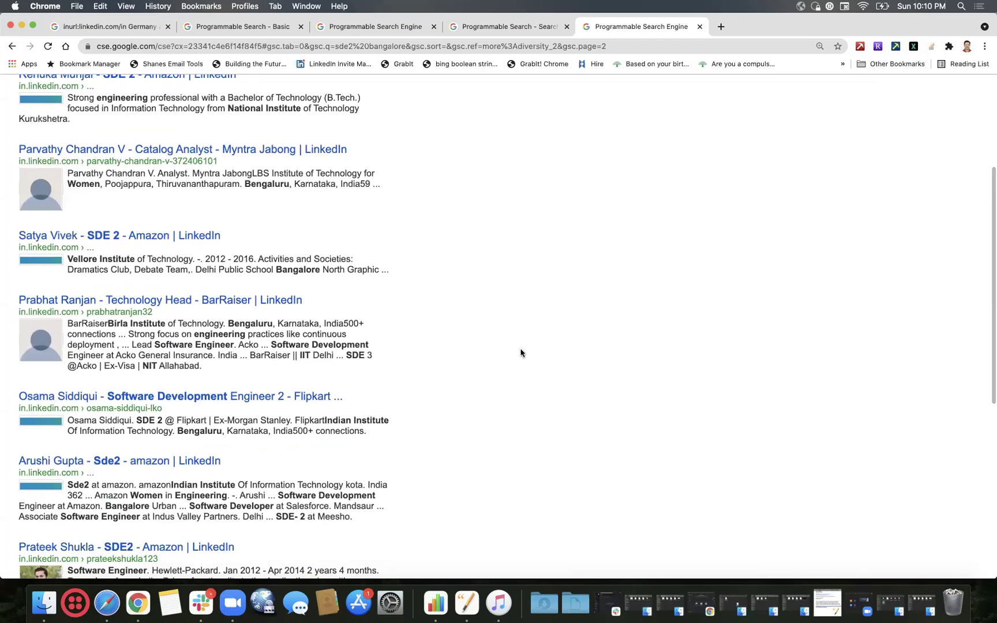
Open the LinkedIn profile of the Amazon SDE 2 from Vellore Institute of Technology and read it down to the accomplishments.
{"action": "left_click", "coordinate": [203, 240]}
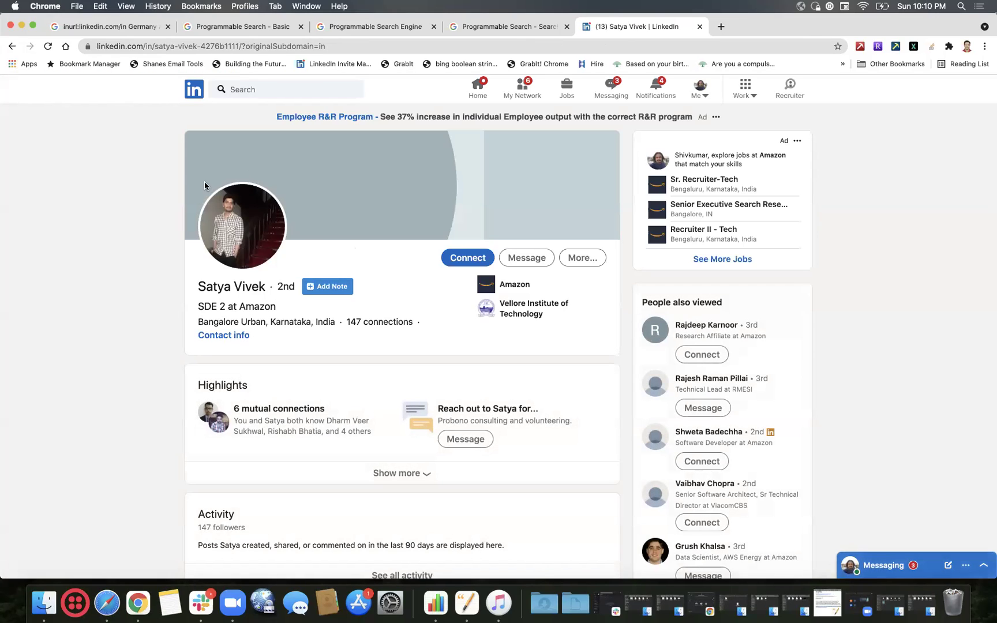
{"action": "left_click_drag", "start_coordinate": [347, 251], "coordinate": [214, 187]}
{"action": "scroll", "coordinate": [274, 248], "scroll_direction": "down", "scroll_amount": 10}
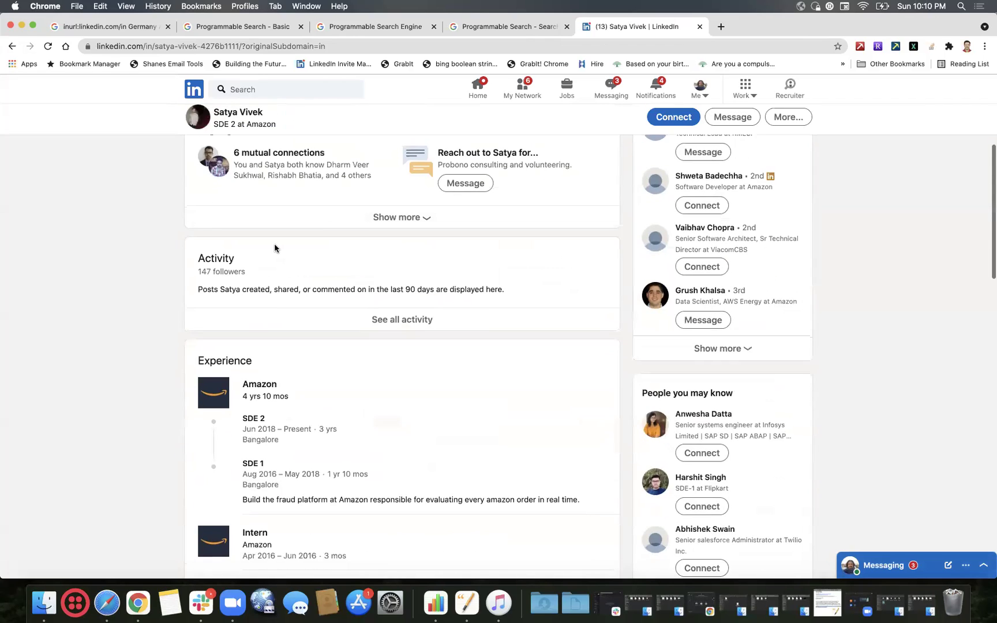
{"action": "scroll", "coordinate": [274, 248], "scroll_direction": "down", "scroll_amount": 8}
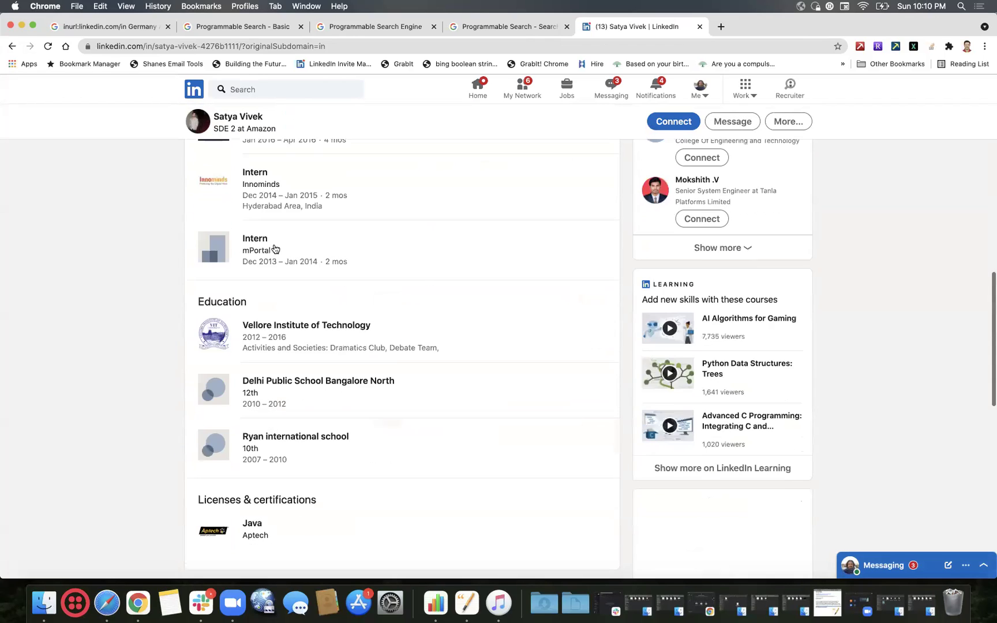
{"action": "scroll", "coordinate": [276, 244], "scroll_direction": "down", "scroll_amount": 6}
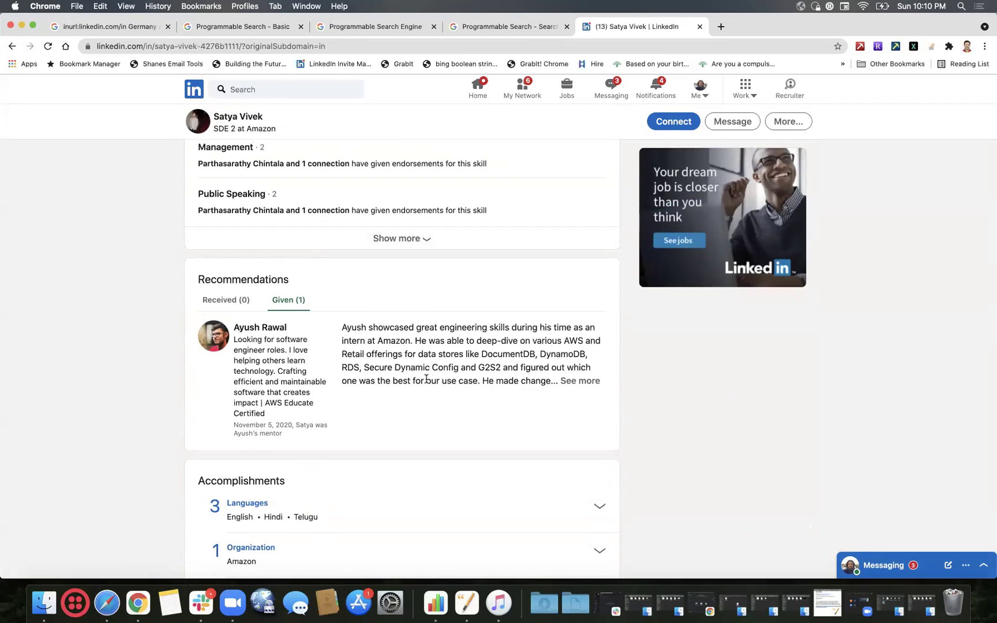
Open the Amazon Women in Engineering group from the profile's interests and request to join it.
{"action": "scroll", "coordinate": [426, 380], "scroll_direction": "down", "scroll_amount": 5}
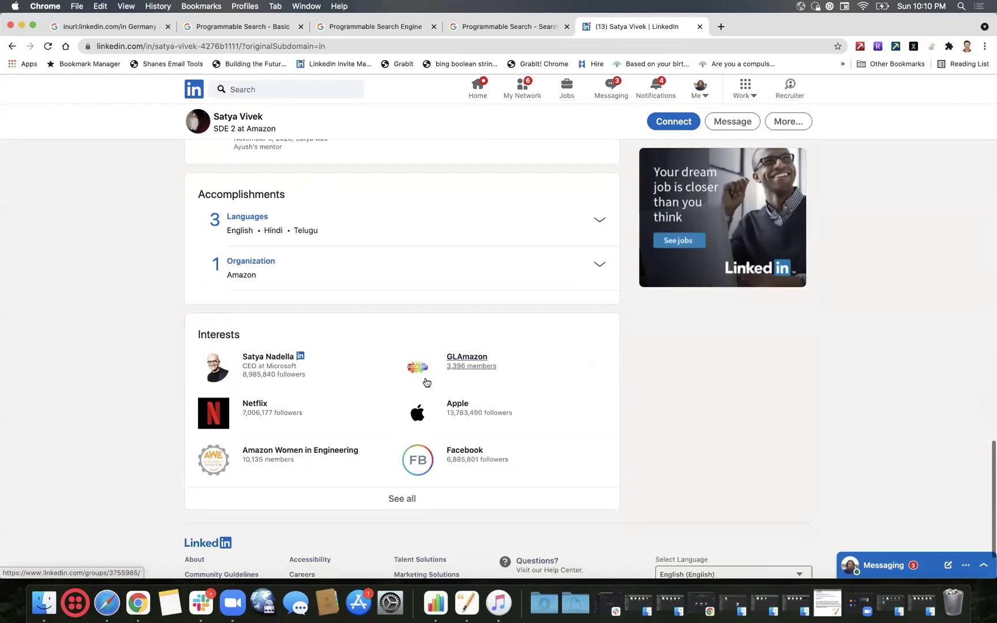
{"action": "scroll", "coordinate": [426, 380], "scroll_direction": "down", "scroll_amount": 1}
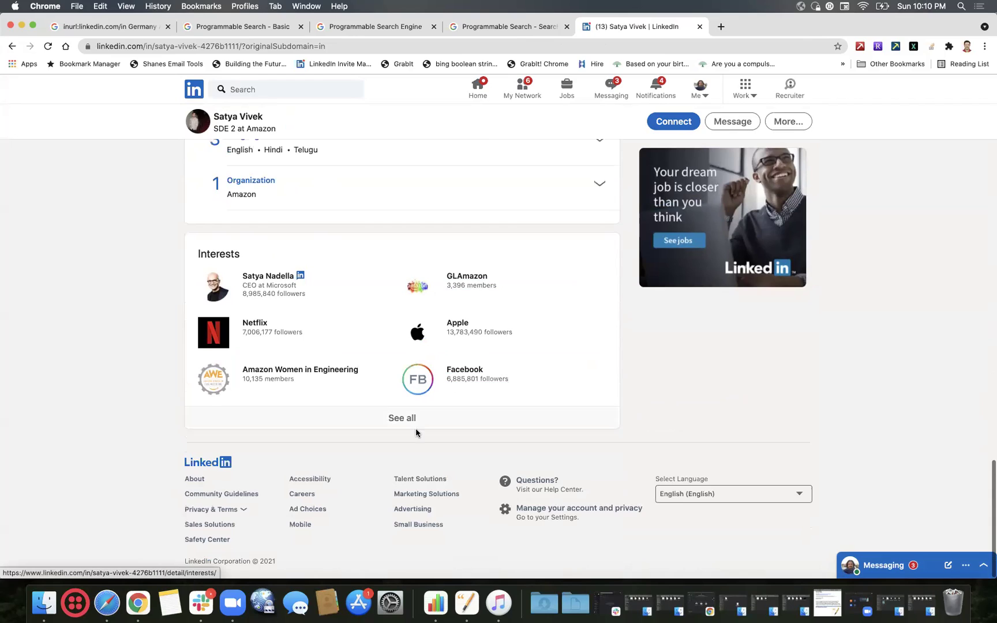
{"action": "left_click", "coordinate": [313, 373]}
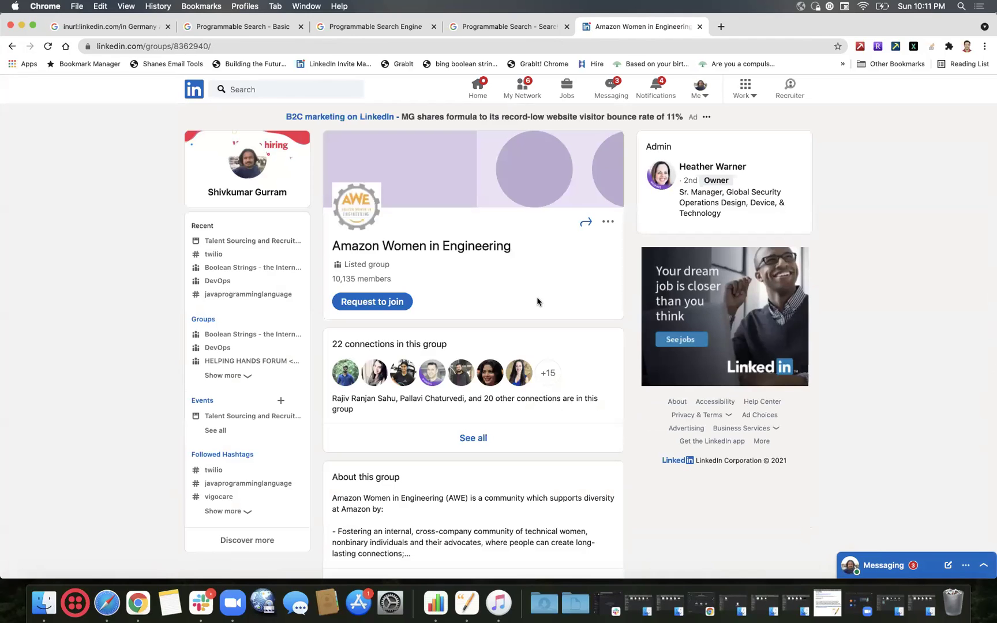
{"action": "left_click", "coordinate": [397, 306]}
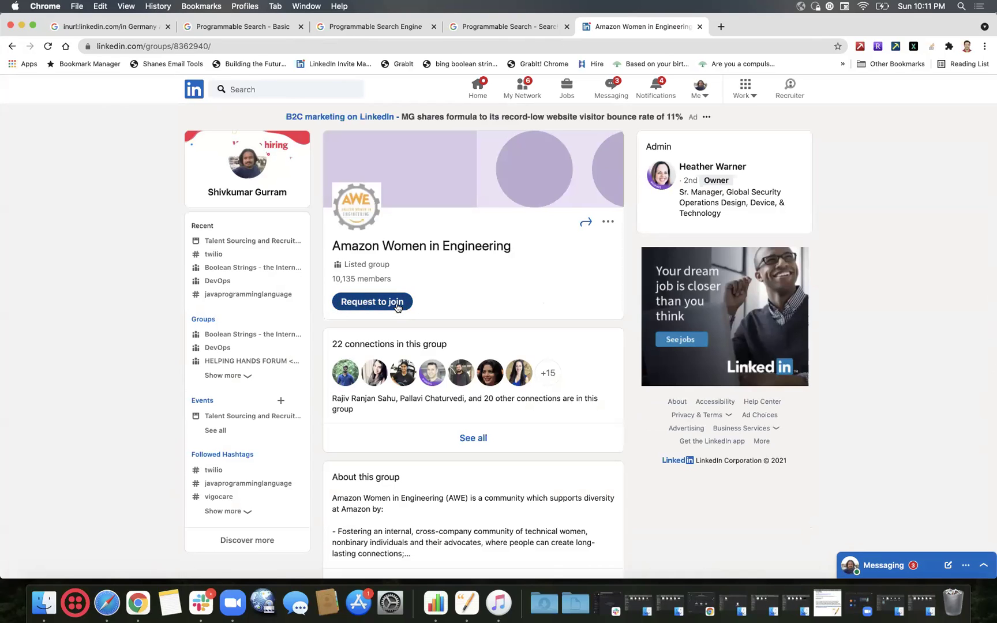
Review the group's description, member highlights and related groups, and check the Diversity 1 refinement's search string.
{"action": "scroll", "coordinate": [471, 293], "scroll_direction": "down", "scroll_amount": 3}
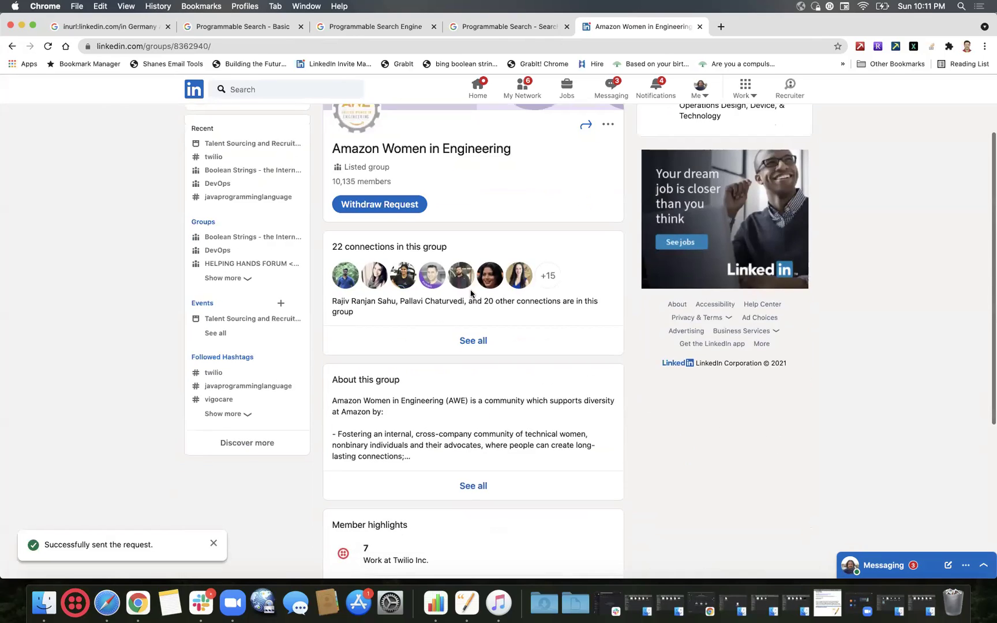
{"action": "scroll", "coordinate": [470, 293], "scroll_direction": "down", "scroll_amount": 5}
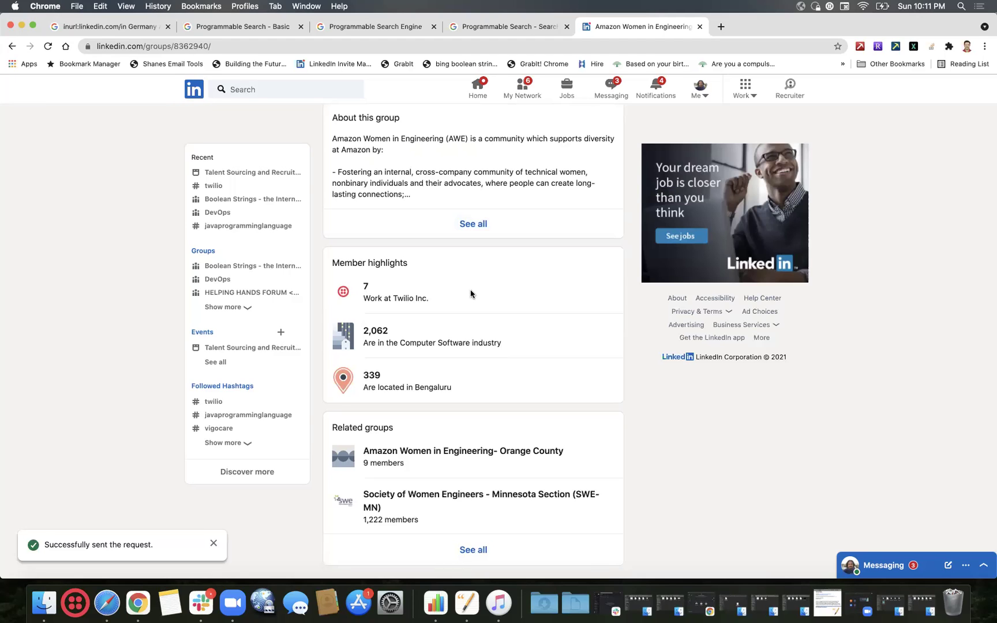
{"action": "scroll", "coordinate": [470, 293], "scroll_direction": "up", "scroll_amount": 7}
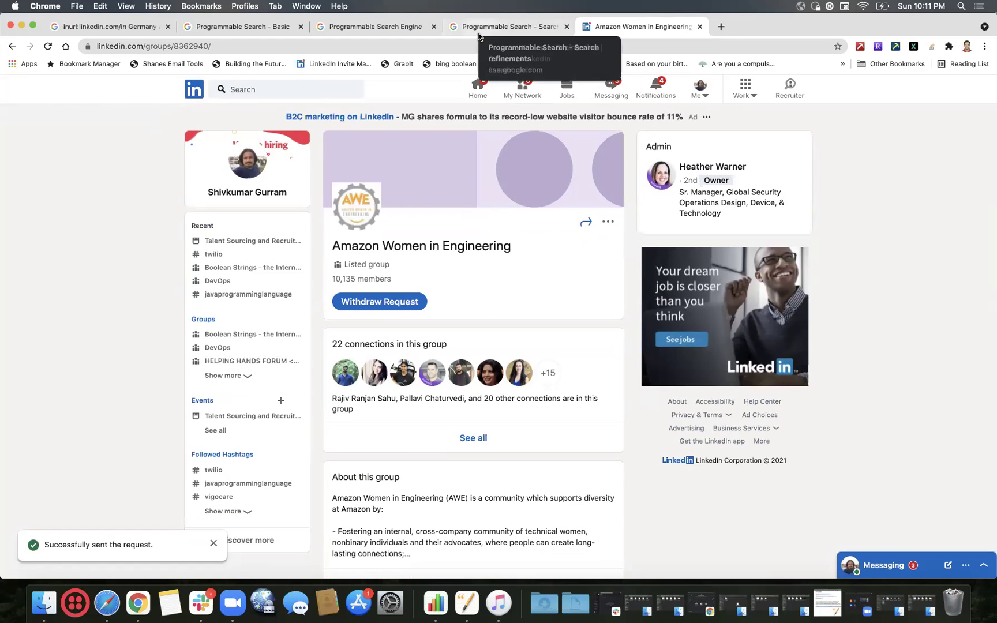
{"action": "left_click", "coordinate": [476, 29]}
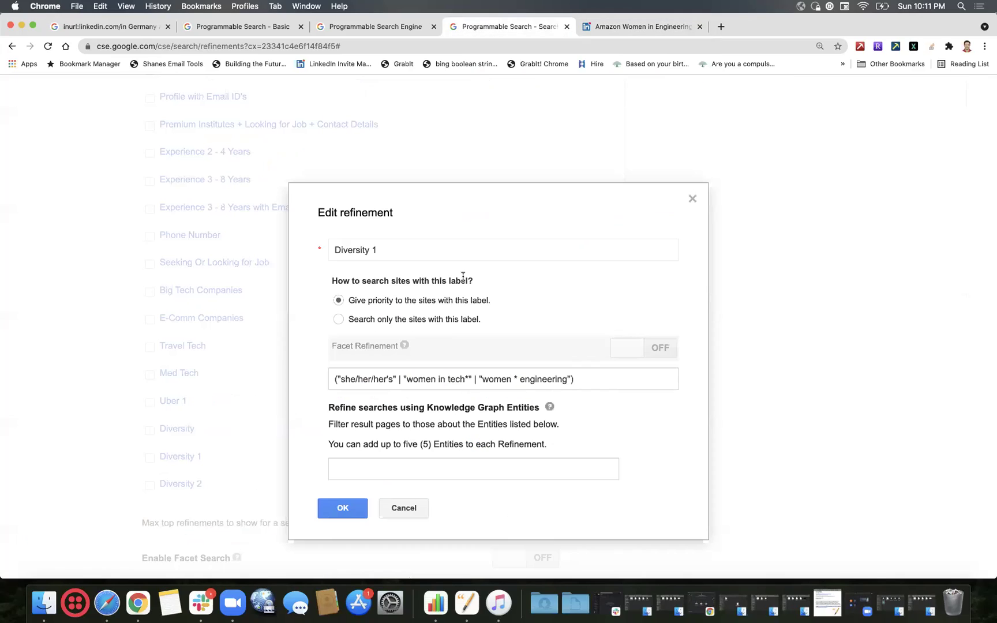
{"action": "left_click", "coordinate": [617, 26]}
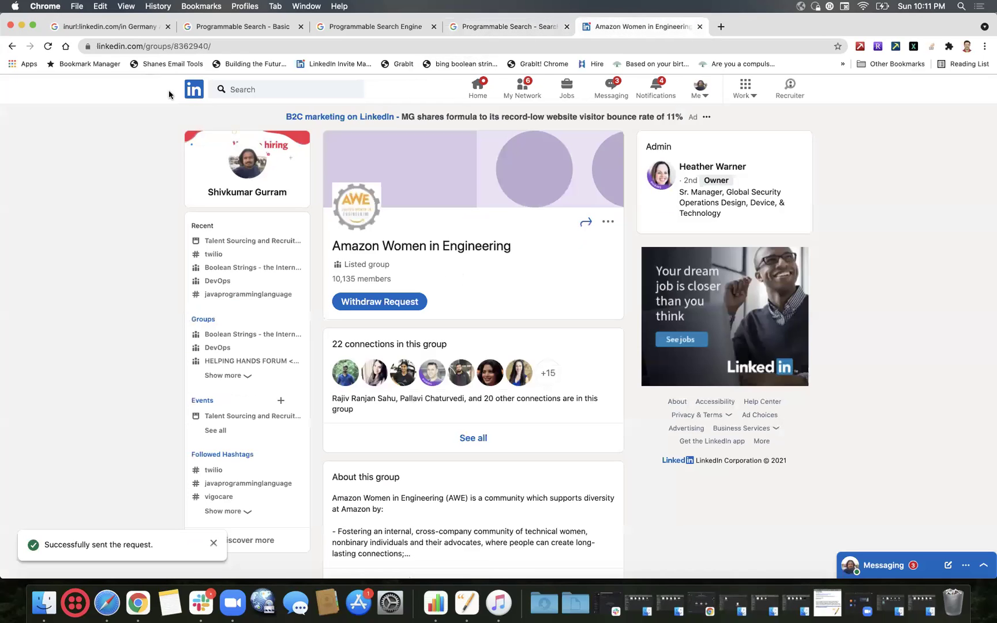
Return to page 2 of the Diversity 2 results and review the remaining profiles there.
{"action": "left_click", "coordinate": [11, 48]}
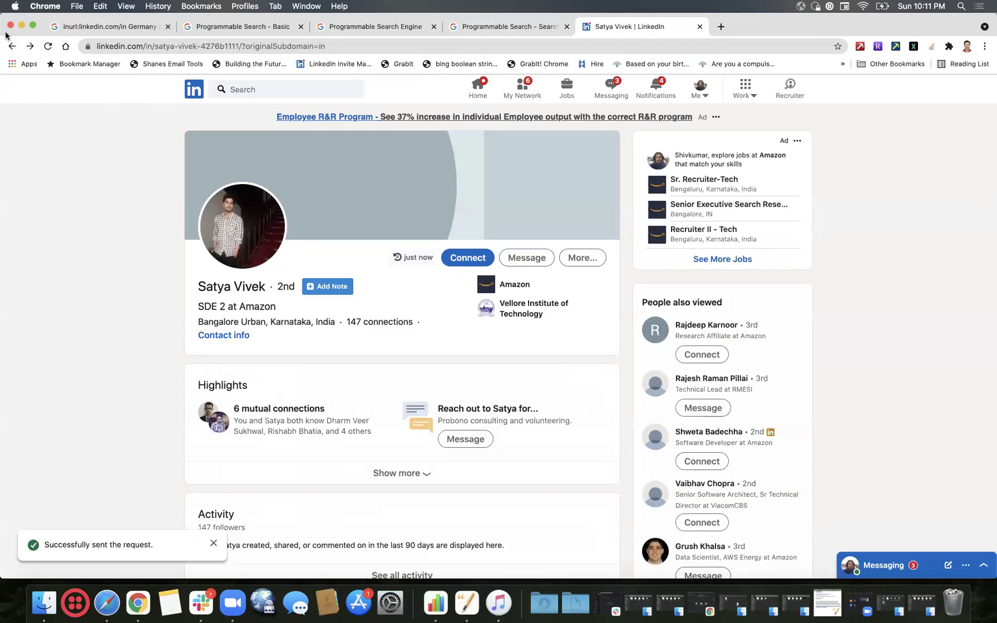
{"action": "left_click", "coordinate": [11, 47]}
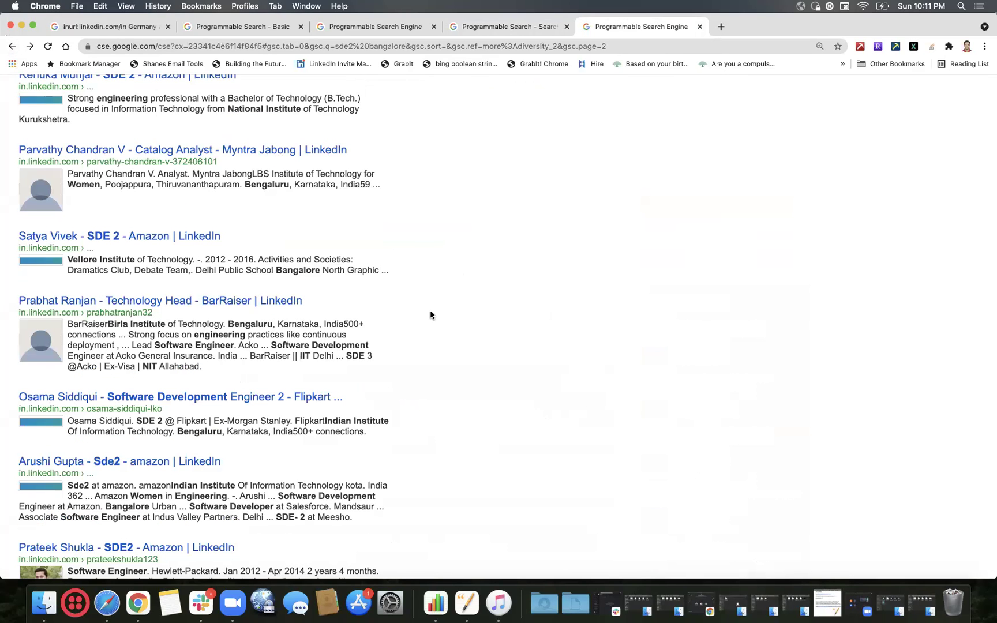
{"action": "scroll", "coordinate": [431, 314], "scroll_direction": "down", "scroll_amount": 6}
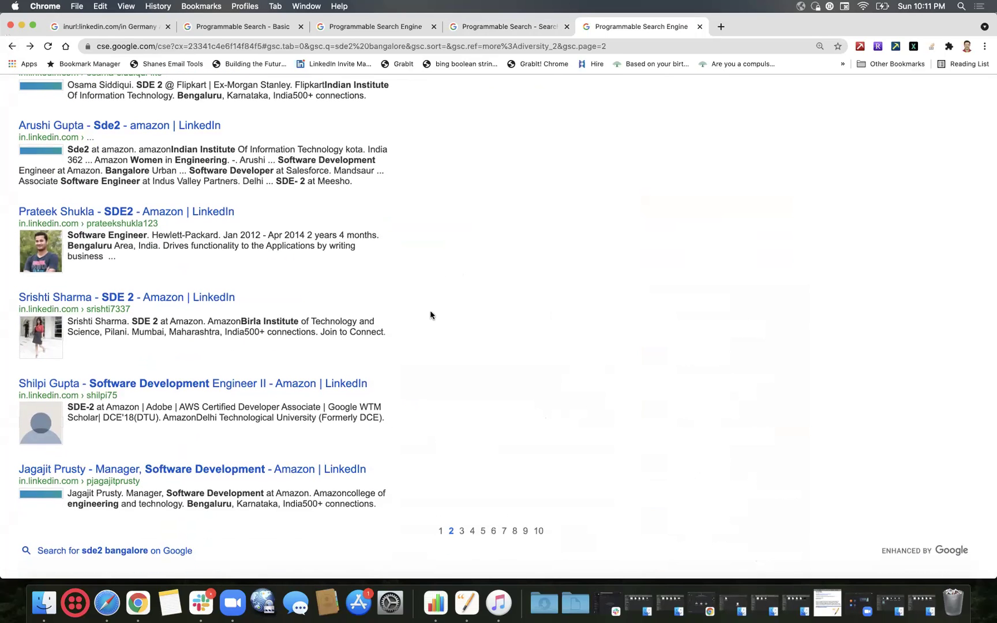
{"action": "scroll", "coordinate": [430, 315], "scroll_direction": "up", "scroll_amount": 10}
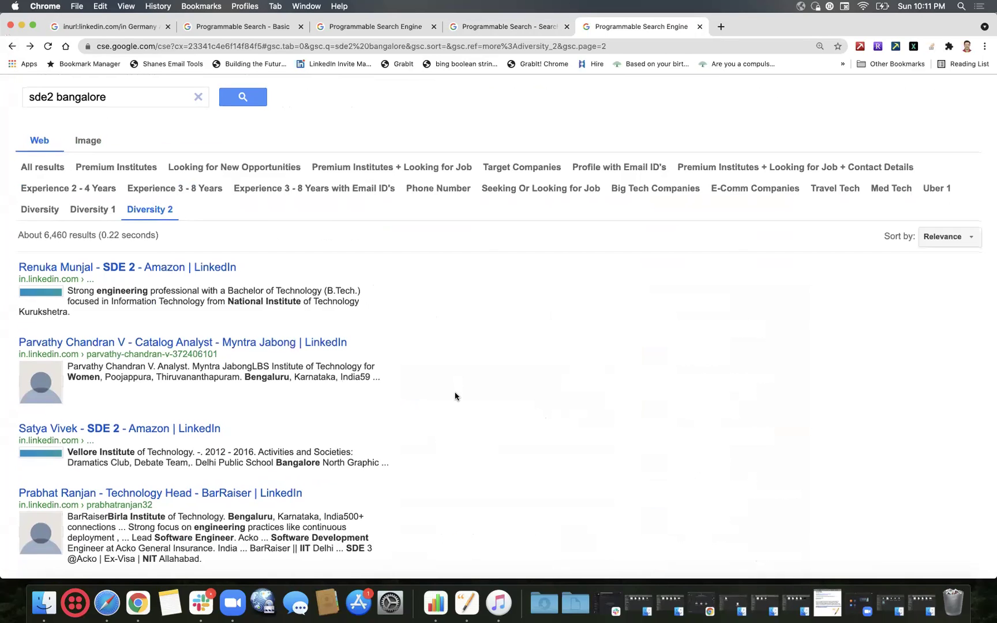
{"action": "scroll", "coordinate": [455, 396], "scroll_direction": "down", "scroll_amount": 10}
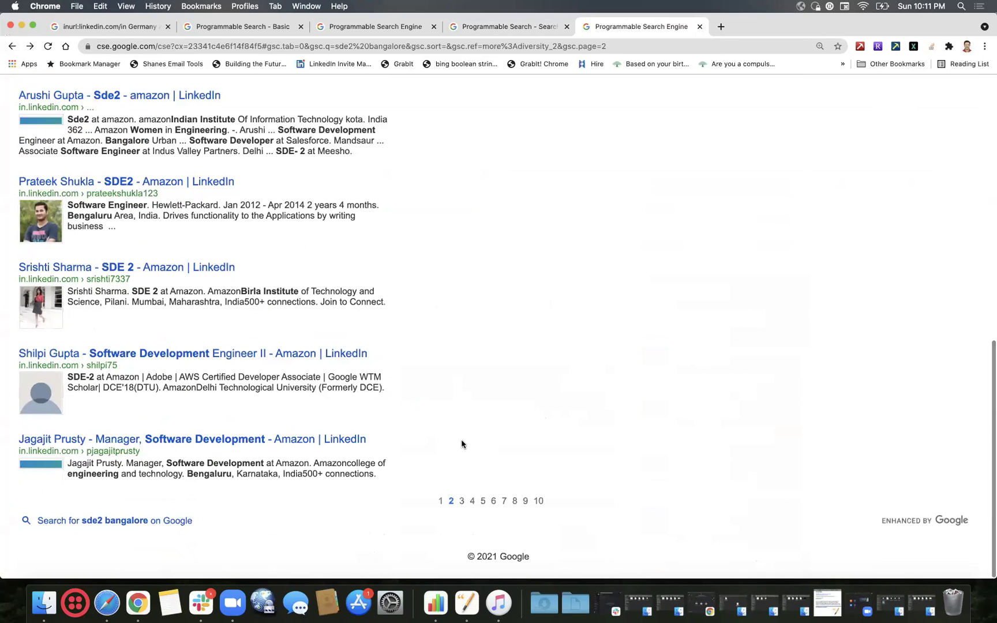
Open page 5 of the Diversity 2 results and look through its profiles.
{"action": "left_click", "coordinate": [484, 501]}
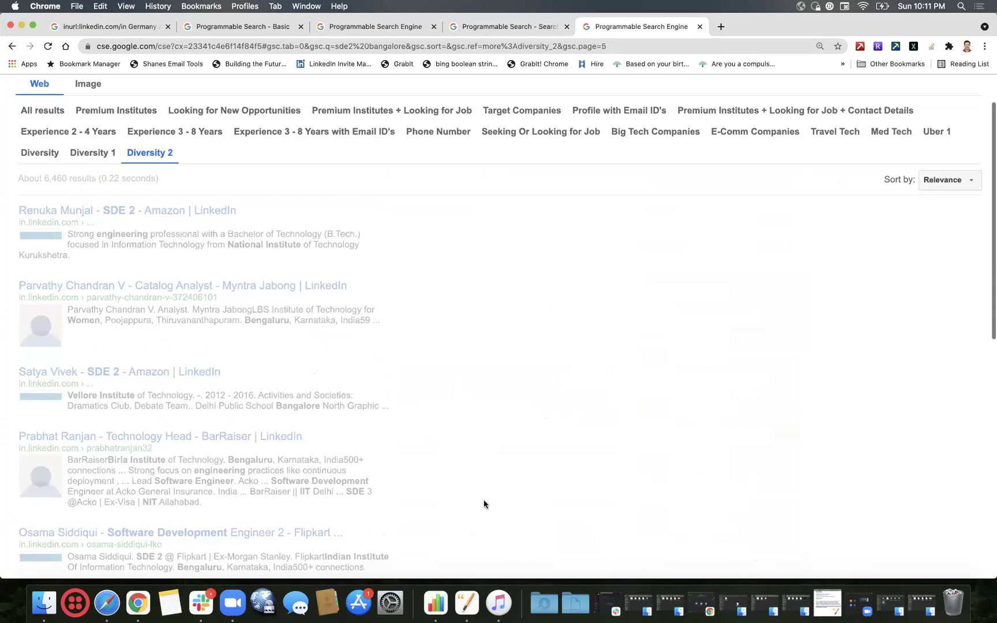
{"action": "scroll", "coordinate": [587, 377], "scroll_direction": "down", "scroll_amount": 5}
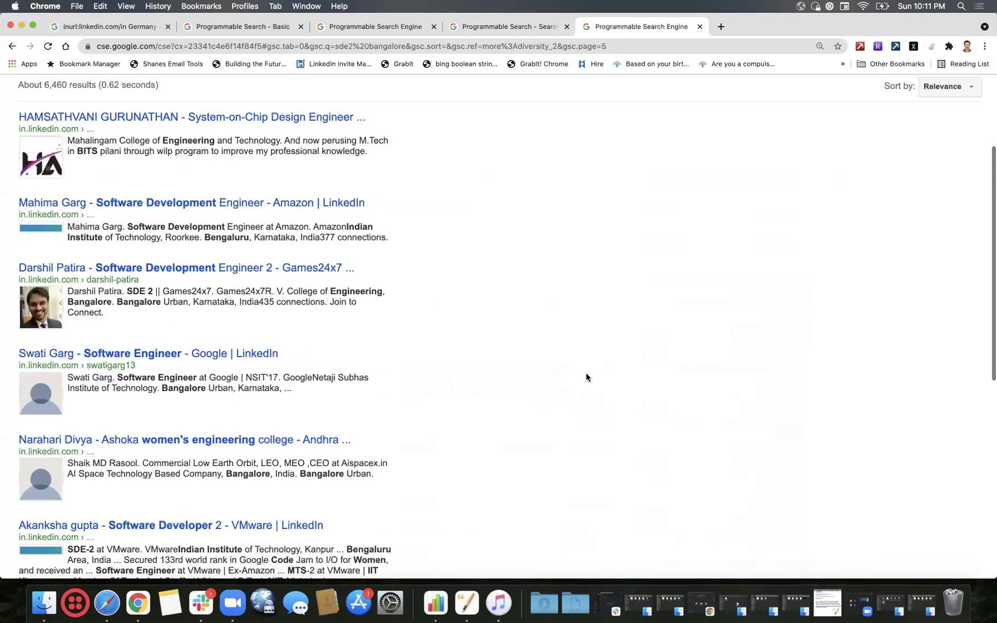
{"action": "scroll", "coordinate": [587, 377], "scroll_direction": "down", "scroll_amount": 6}
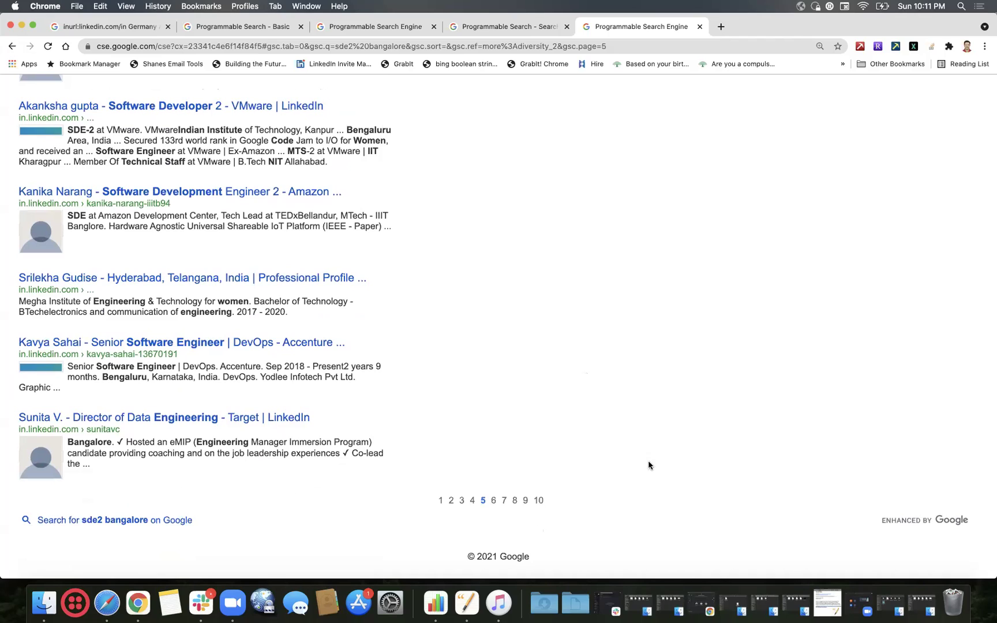
Open page 10 of the Diversity 2 results and review the profiles listed on it.
{"action": "left_click", "coordinate": [538, 500]}
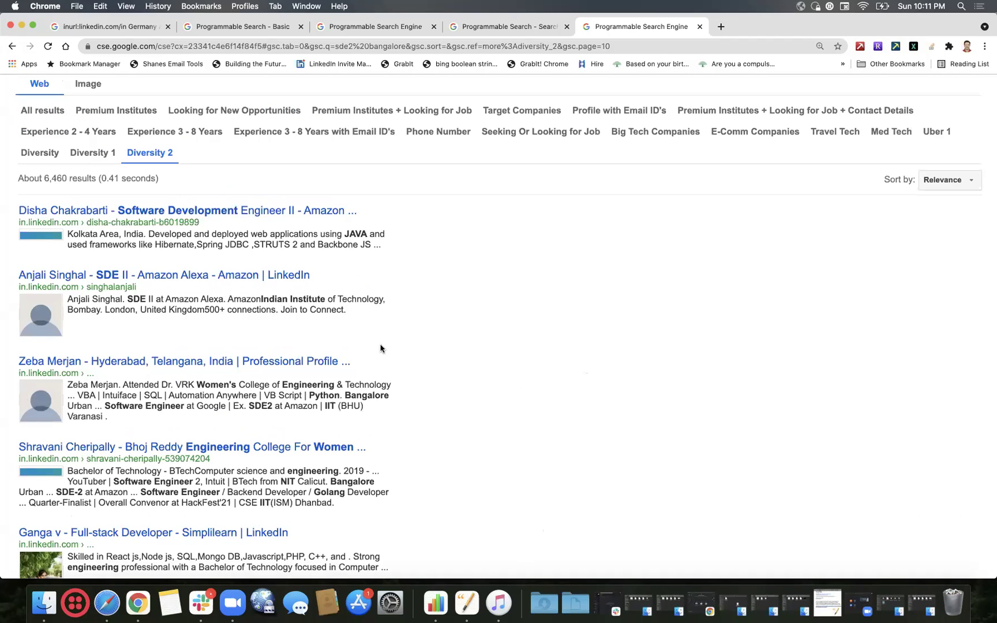
{"action": "scroll", "coordinate": [380, 349], "scroll_direction": "down", "scroll_amount": 10}
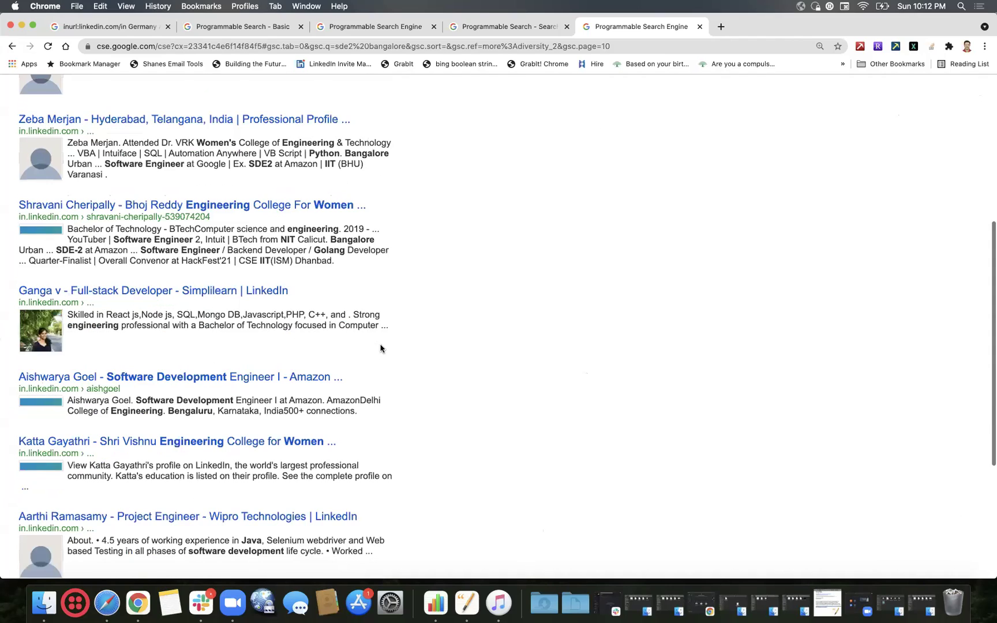
{"action": "scroll", "coordinate": [380, 348], "scroll_direction": "down", "scroll_amount": 5}
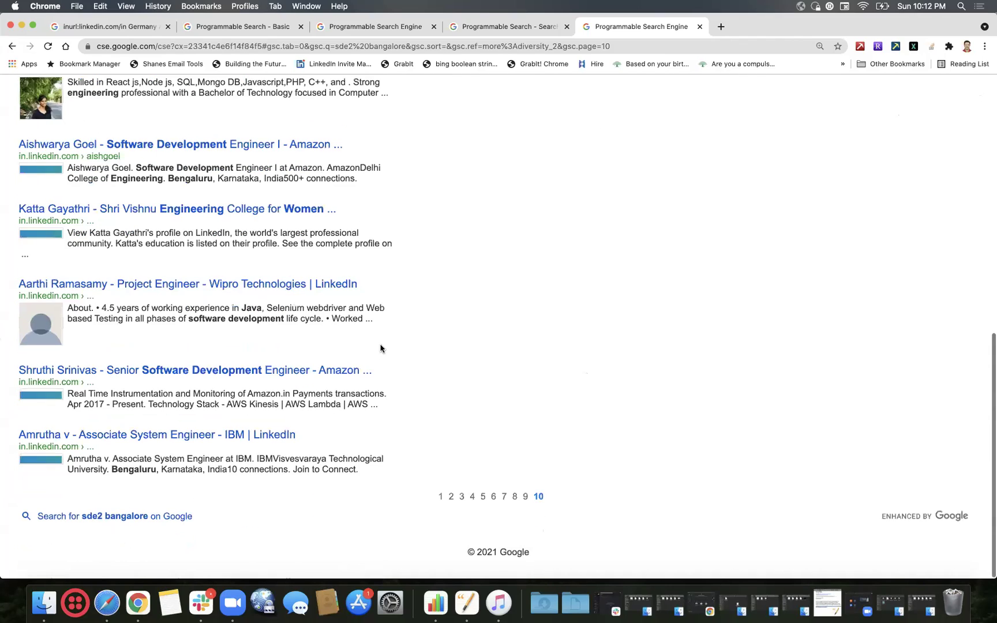
{"action": "scroll", "coordinate": [606, 317], "scroll_direction": "up", "scroll_amount": 8}
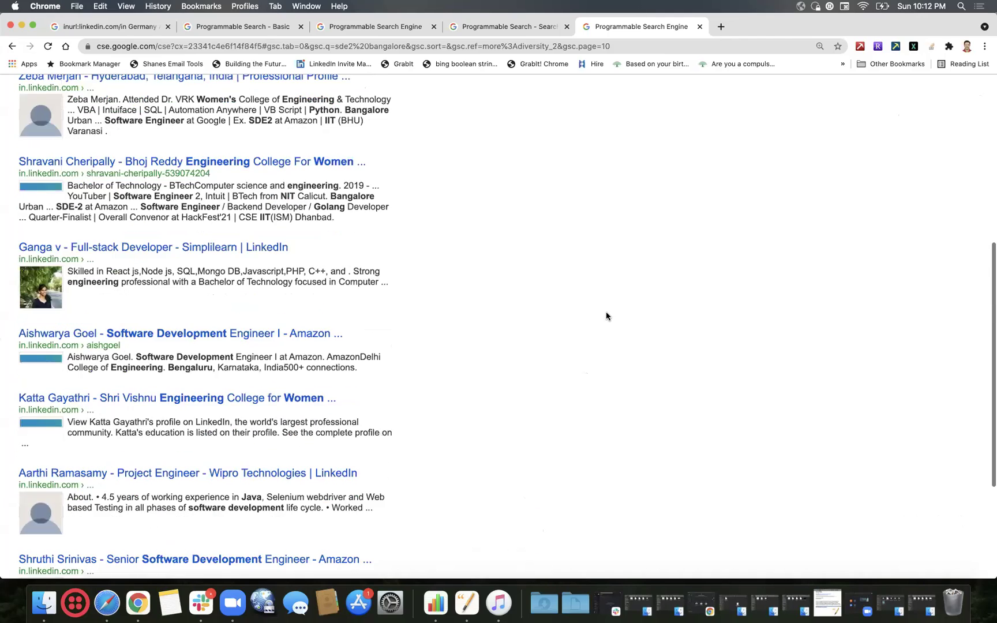
{"action": "scroll", "coordinate": [606, 316], "scroll_direction": "up", "scroll_amount": 7}
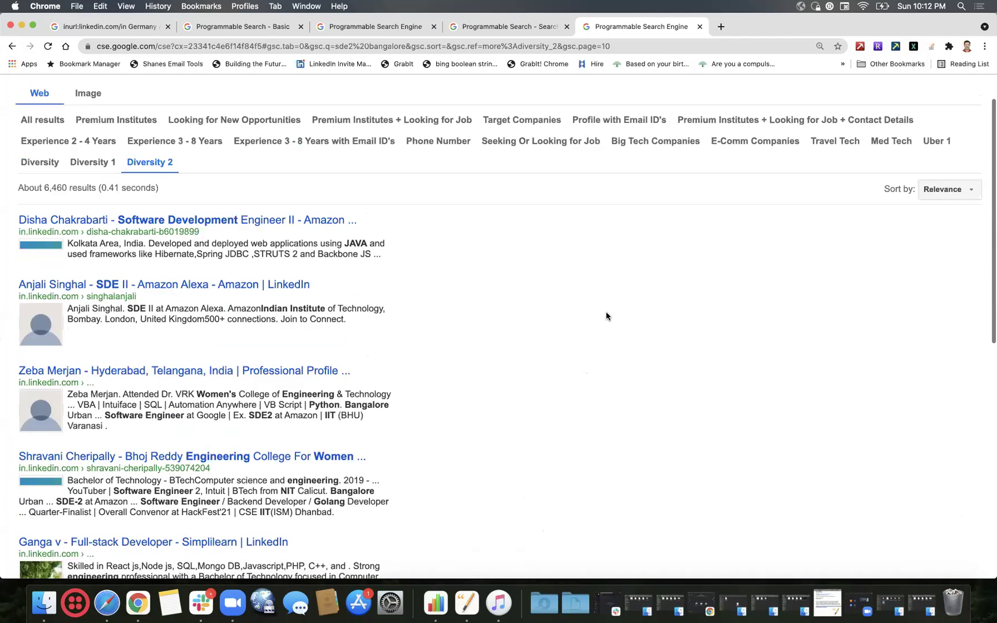
{"action": "scroll", "coordinate": [606, 316], "scroll_direction": "down", "scroll_amount": 1}
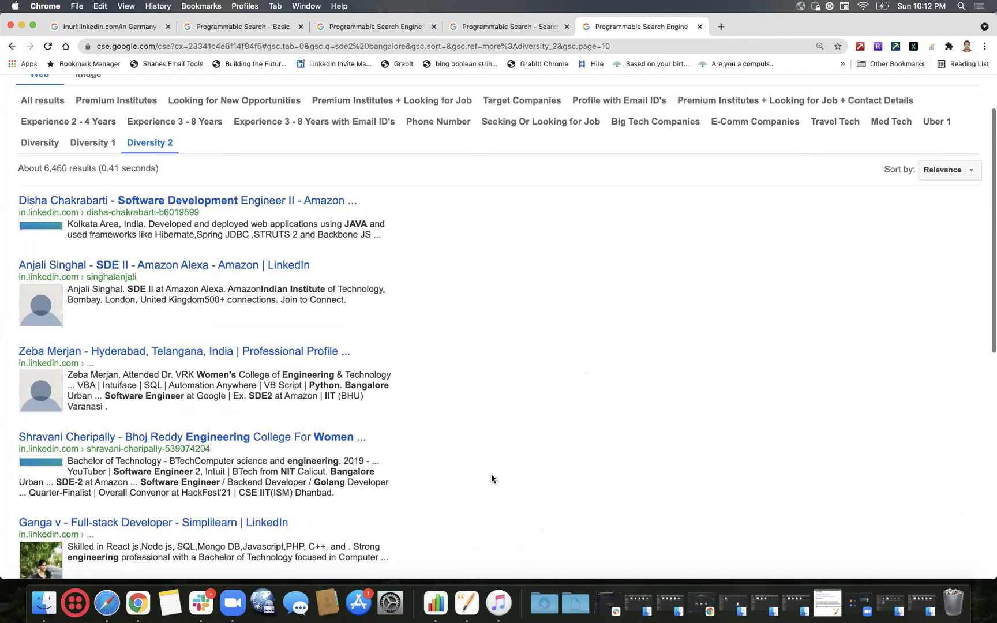
Go to page 6 of the Diversity 2 results and look over the first profiles.
{"action": "scroll", "coordinate": [489, 515], "scroll_direction": "down", "scroll_amount": 14}
{"action": "left_click", "coordinate": [491, 513]}
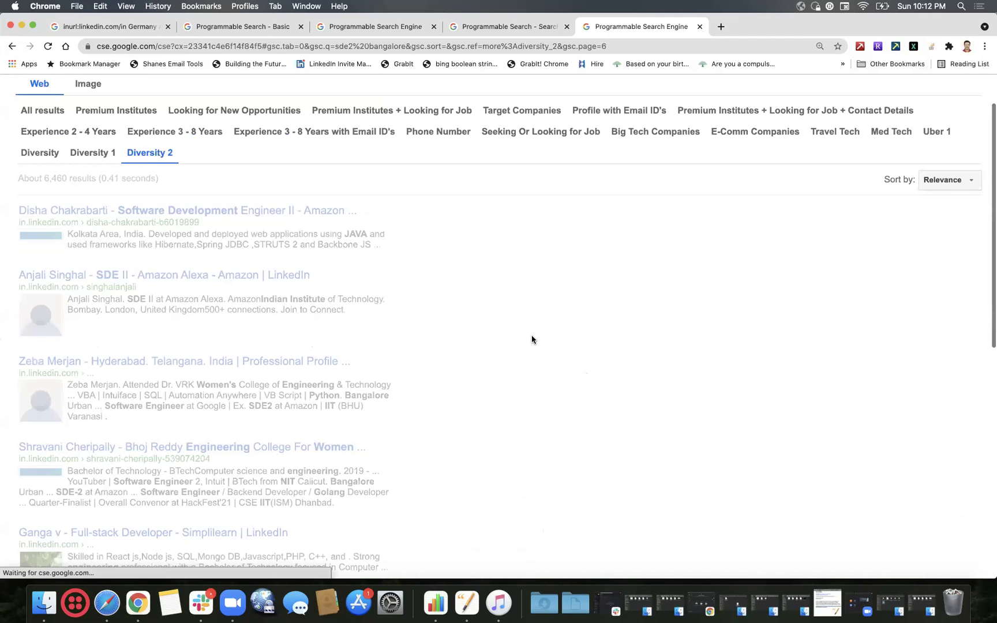
{"action": "scroll", "coordinate": [532, 339], "scroll_direction": "down", "scroll_amount": 3}
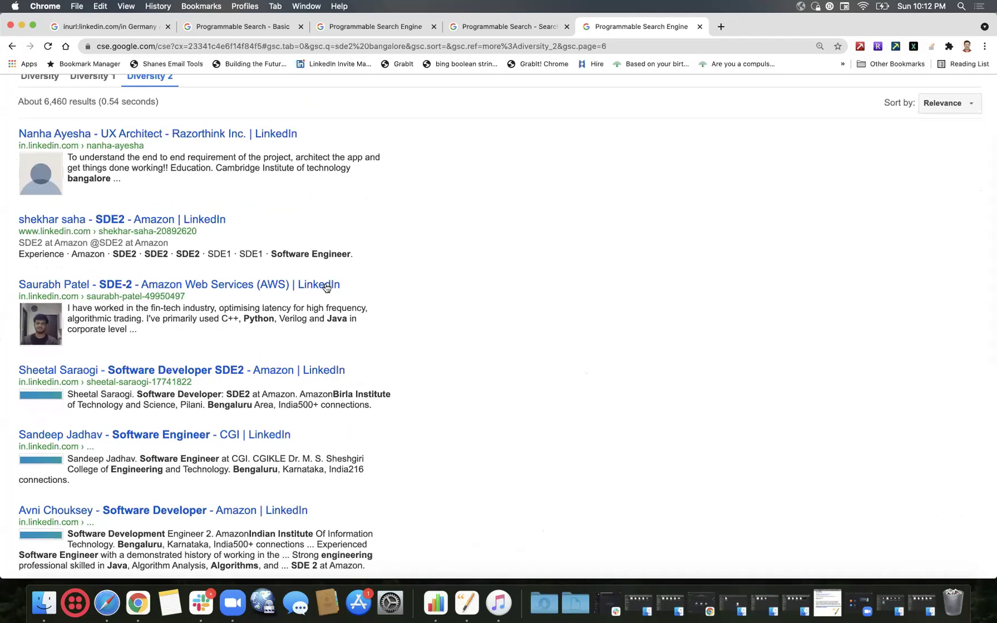
Open the LinkedIn profile of the SDE-2 at Amazon Web Services and examine its experience, education, accomplishments and interests.
{"action": "left_click", "coordinate": [326, 285]}
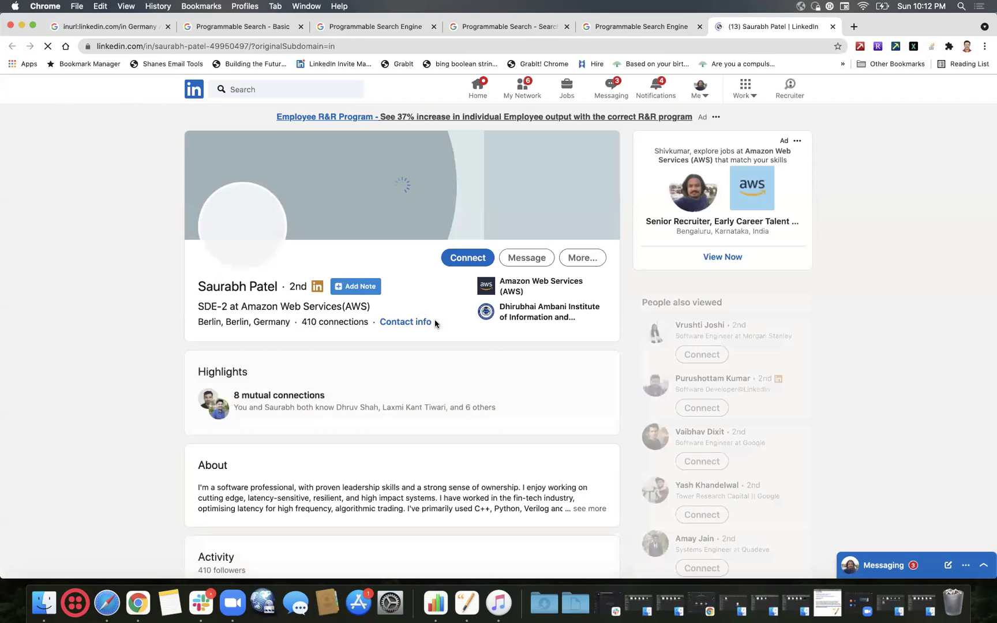
{"action": "scroll", "coordinate": [435, 321], "scroll_direction": "down", "scroll_amount": 10}
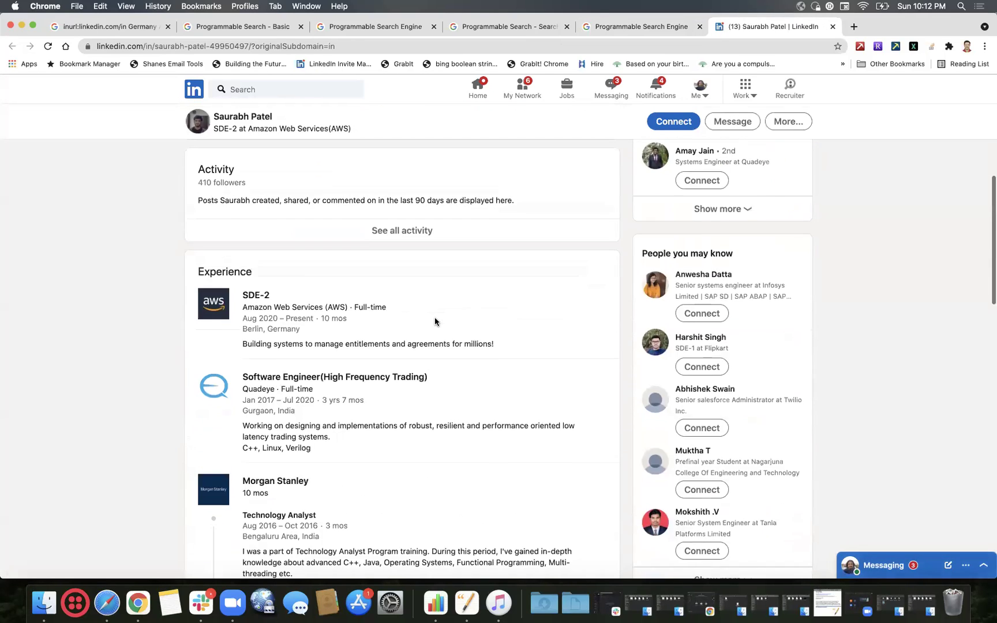
{"action": "scroll", "coordinate": [434, 321], "scroll_direction": "down", "scroll_amount": 8}
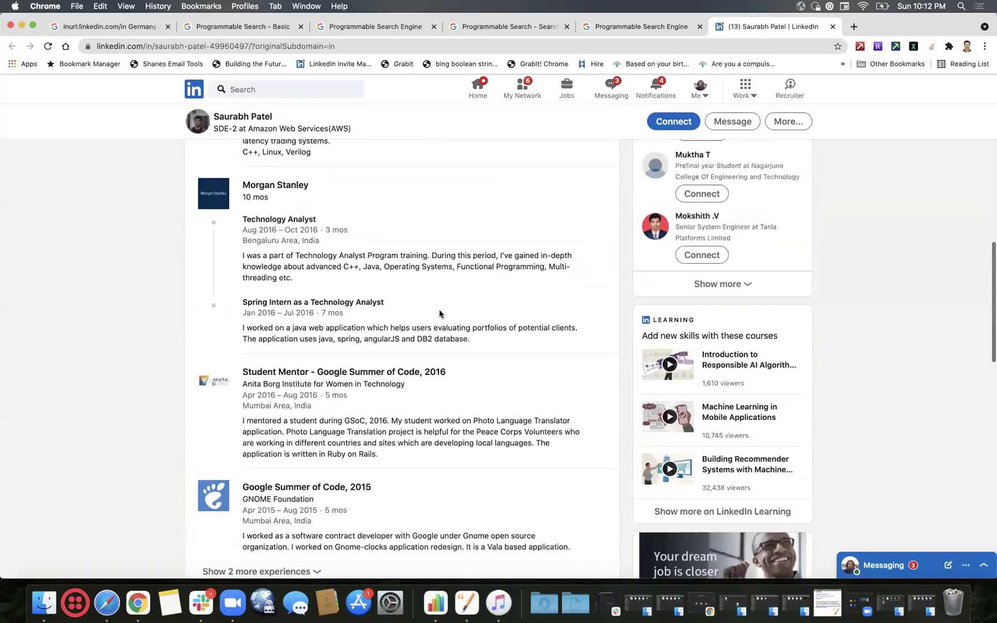
{"action": "scroll", "coordinate": [439, 314], "scroll_direction": "down", "scroll_amount": 20}
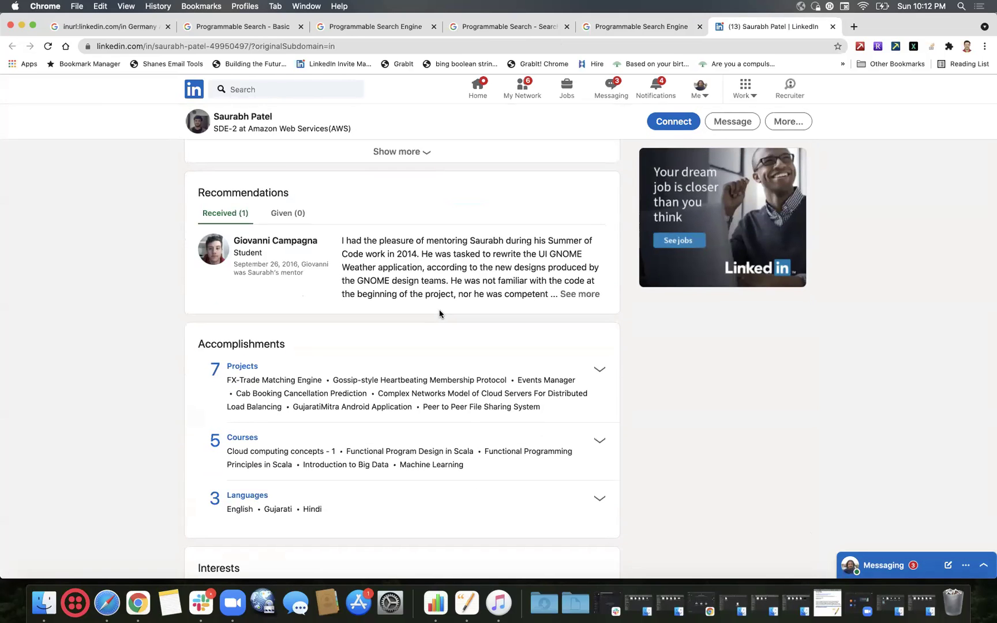
{"action": "scroll", "coordinate": [439, 314], "scroll_direction": "down", "scroll_amount": 8}
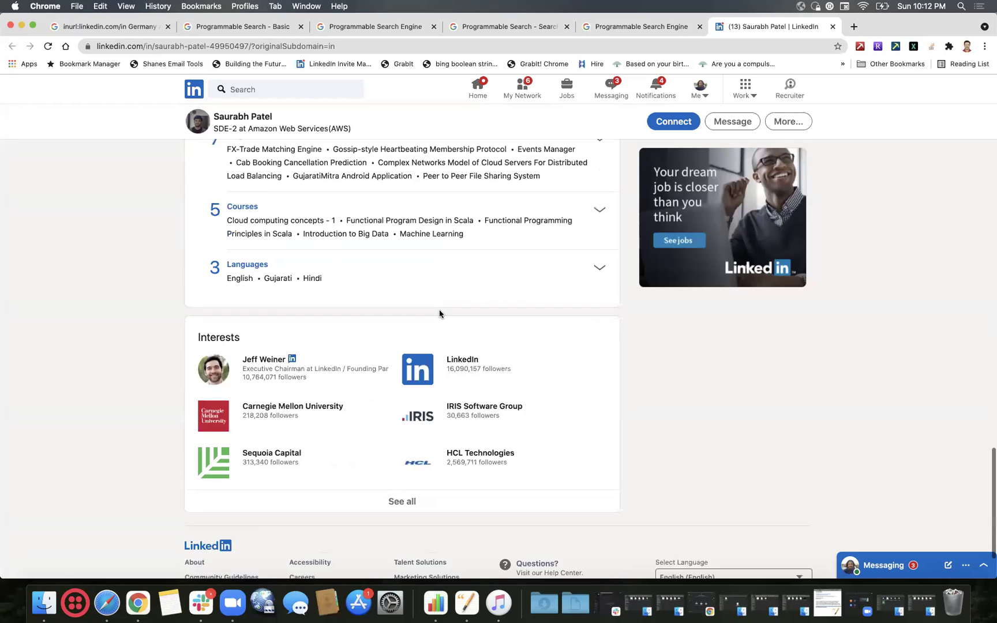
{"action": "scroll", "coordinate": [439, 314], "scroll_direction": "up", "scroll_amount": 2}
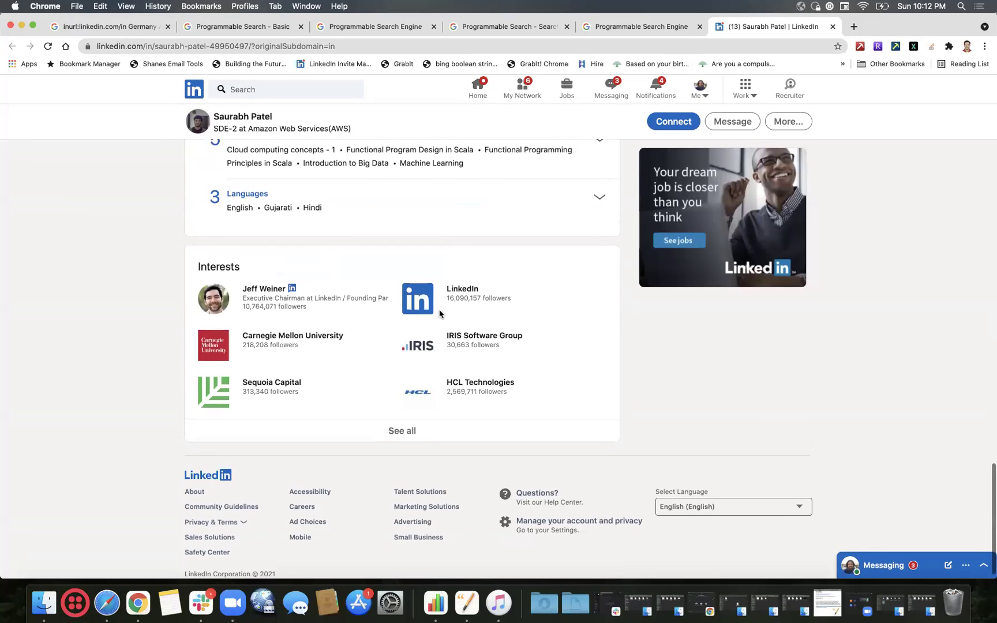
{"action": "scroll", "coordinate": [439, 313], "scroll_direction": "up", "scroll_amount": 2}
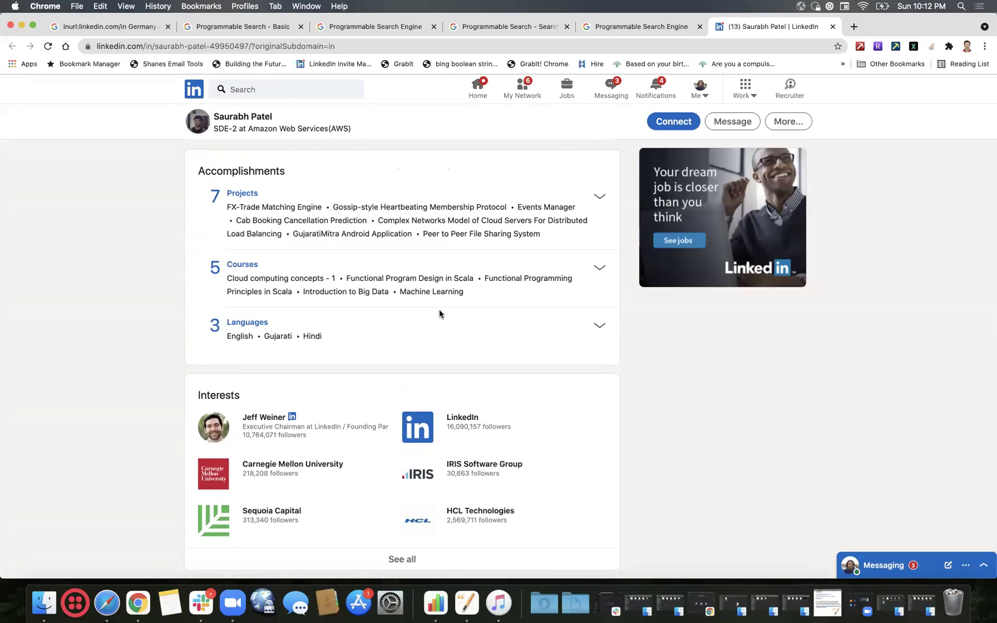
{"action": "scroll", "coordinate": [439, 313], "scroll_direction": "up", "scroll_amount": 12}
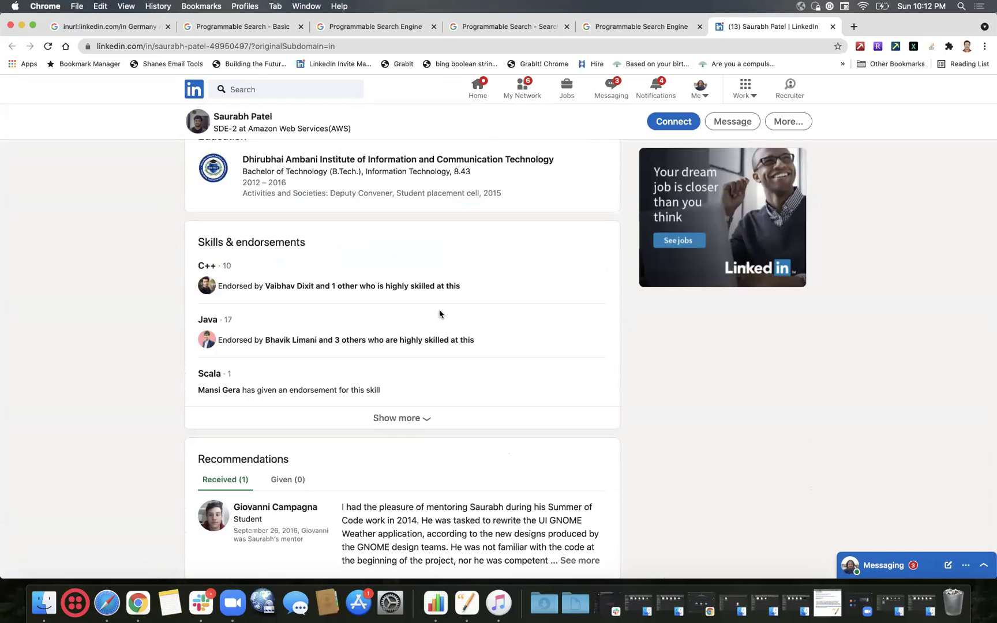
{"action": "scroll", "coordinate": [439, 313], "scroll_direction": "up", "scroll_amount": 15}
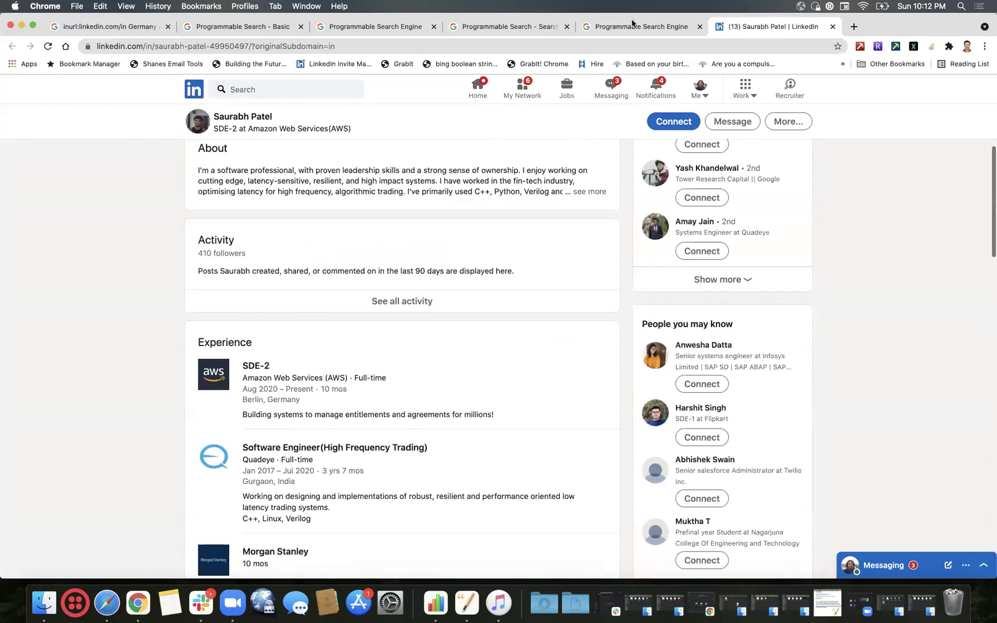
Return to the sde2 bangalore search results and filter them by the Diversity refinement.
{"action": "left_click", "coordinate": [634, 26]}
{"action": "scroll", "coordinate": [467, 203], "scroll_direction": "down", "scroll_amount": 6}
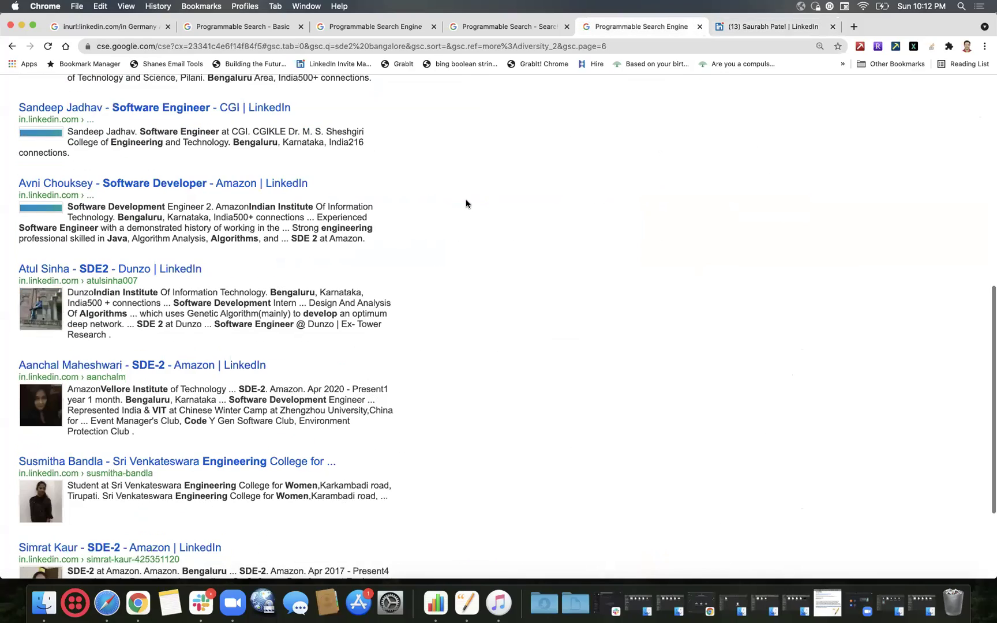
{"action": "scroll", "coordinate": [466, 203], "scroll_direction": "up", "scroll_amount": 8}
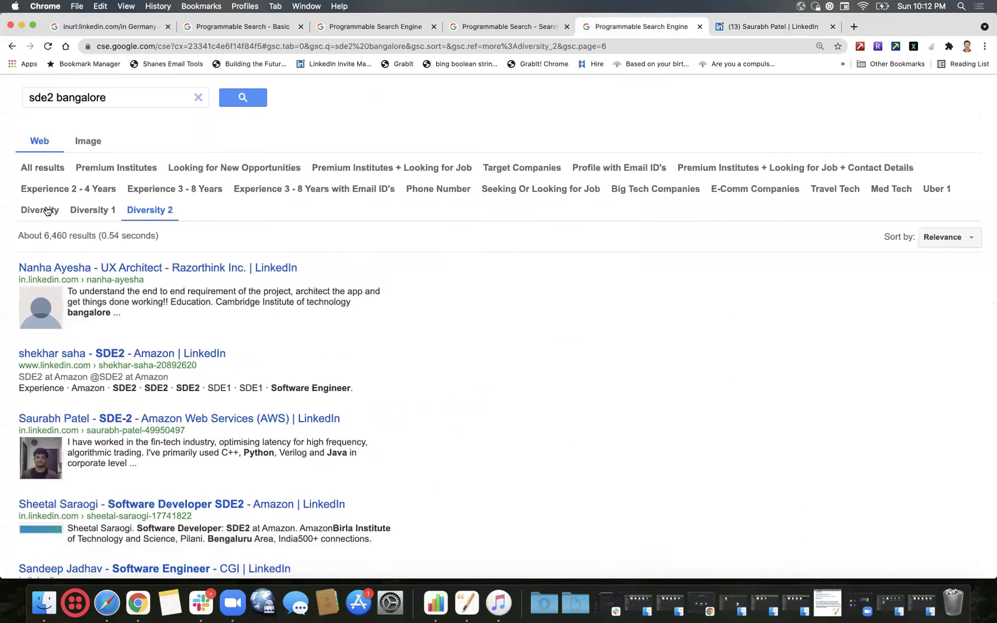
{"action": "left_click", "coordinate": [42, 209]}
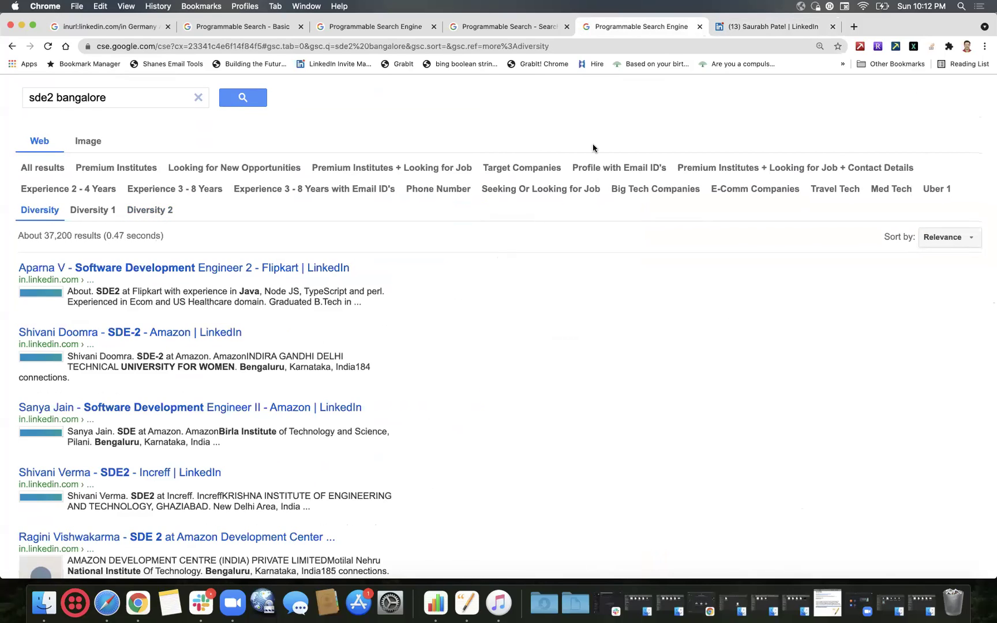
Close the Diversity 1 refinement in the search engine's settings without changing it.
{"action": "left_click", "coordinate": [501, 27]}
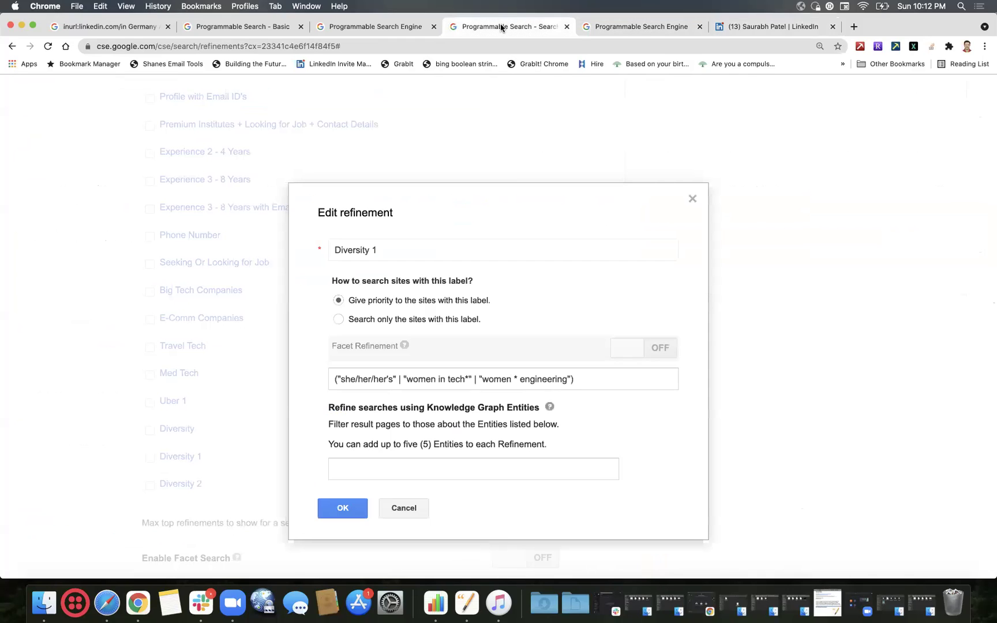
{"action": "left_click", "coordinate": [691, 200]}
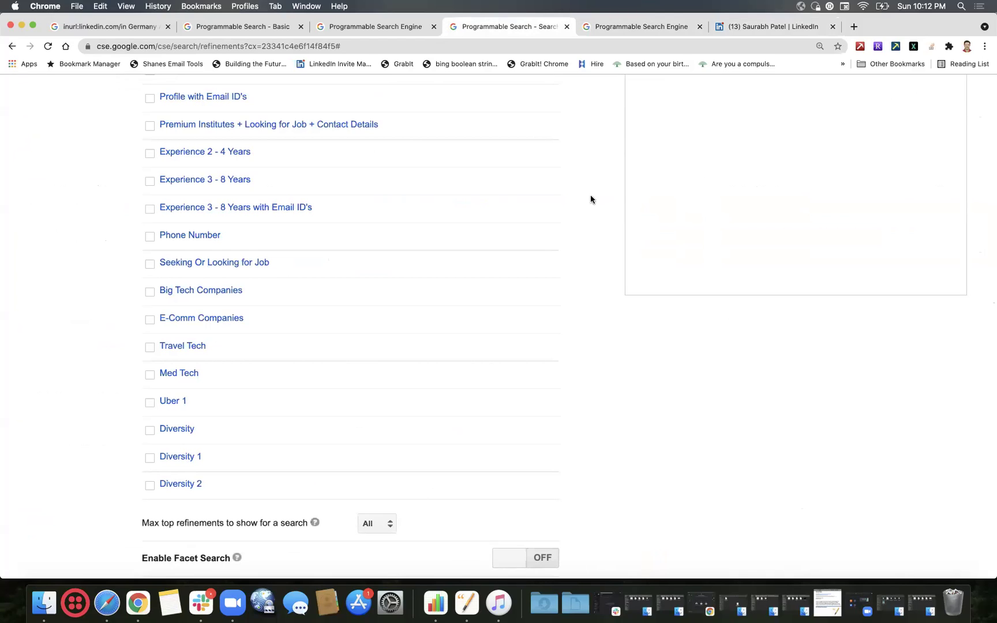
{"action": "scroll", "coordinate": [590, 199], "scroll_direction": "up", "scroll_amount": 10}
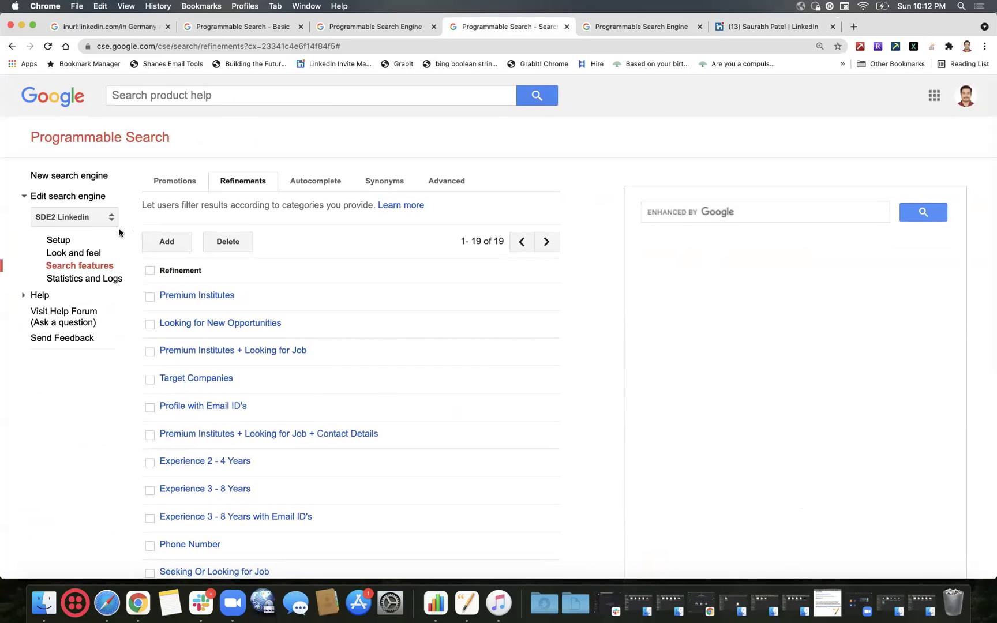
Look through the list of existing search engines, and review the basic setup and sites to search of SDE2 Linkedin.
{"action": "left_click", "coordinate": [109, 222]}
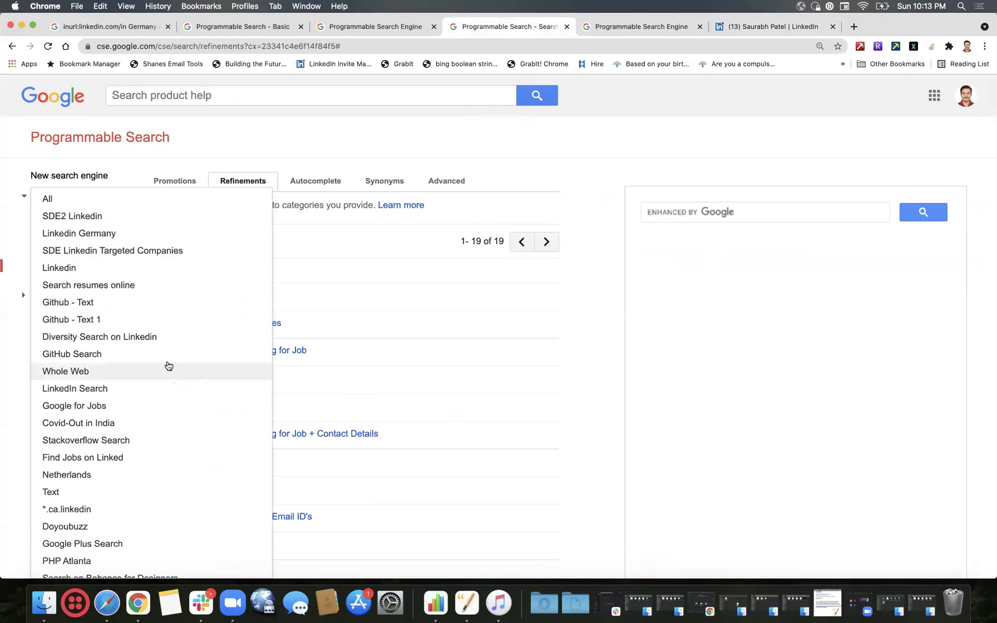
{"action": "scroll", "coordinate": [168, 362], "scroll_direction": "down", "scroll_amount": 2}
{"action": "scroll", "coordinate": [168, 363], "scroll_direction": "down", "scroll_amount": 6}
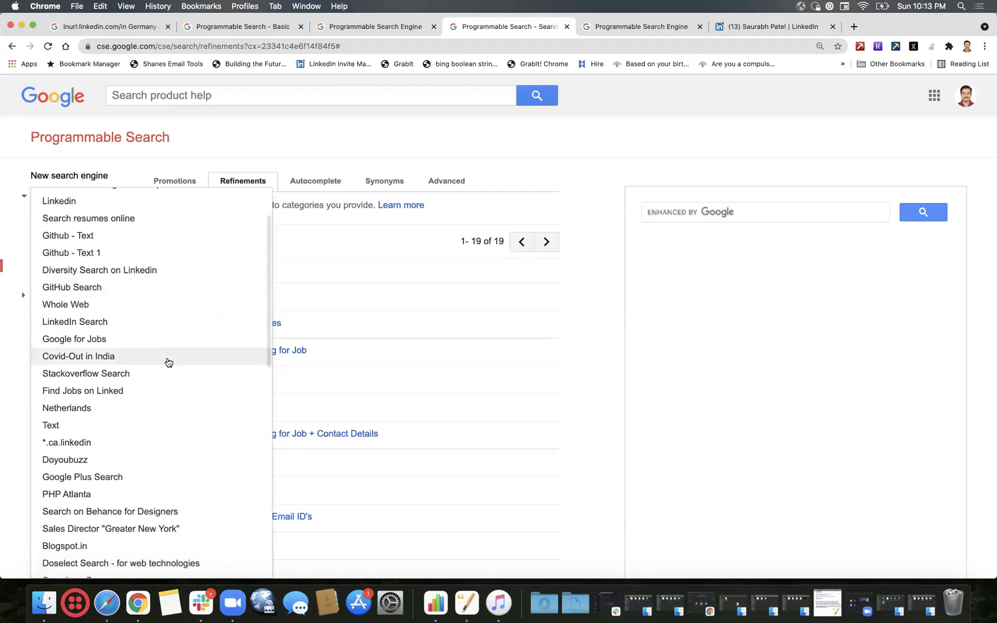
{"action": "scroll", "coordinate": [168, 363], "scroll_direction": "down", "scroll_amount": 5}
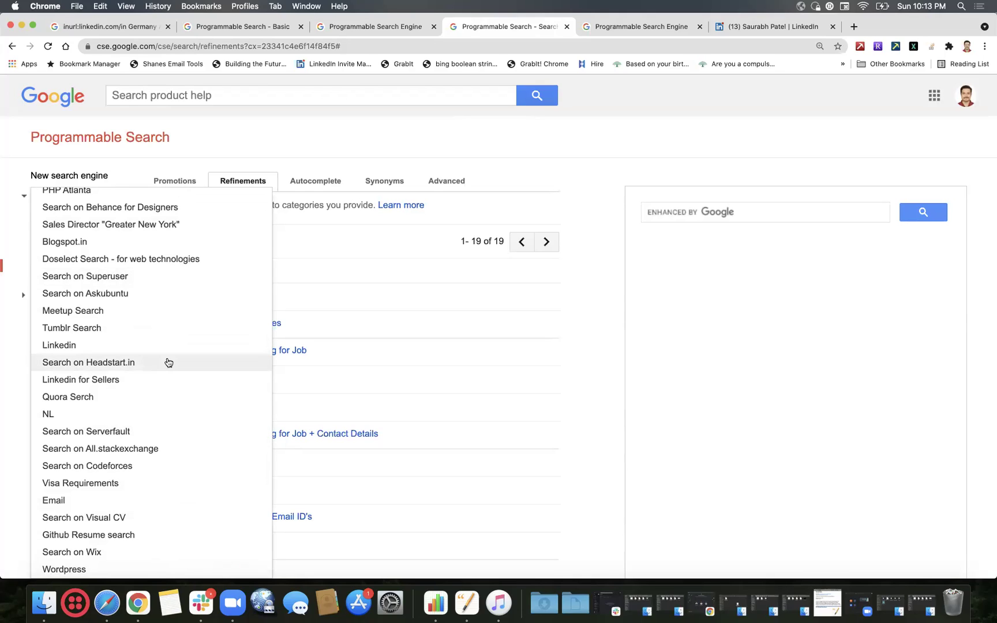
{"action": "left_click", "coordinate": [337, 138]}
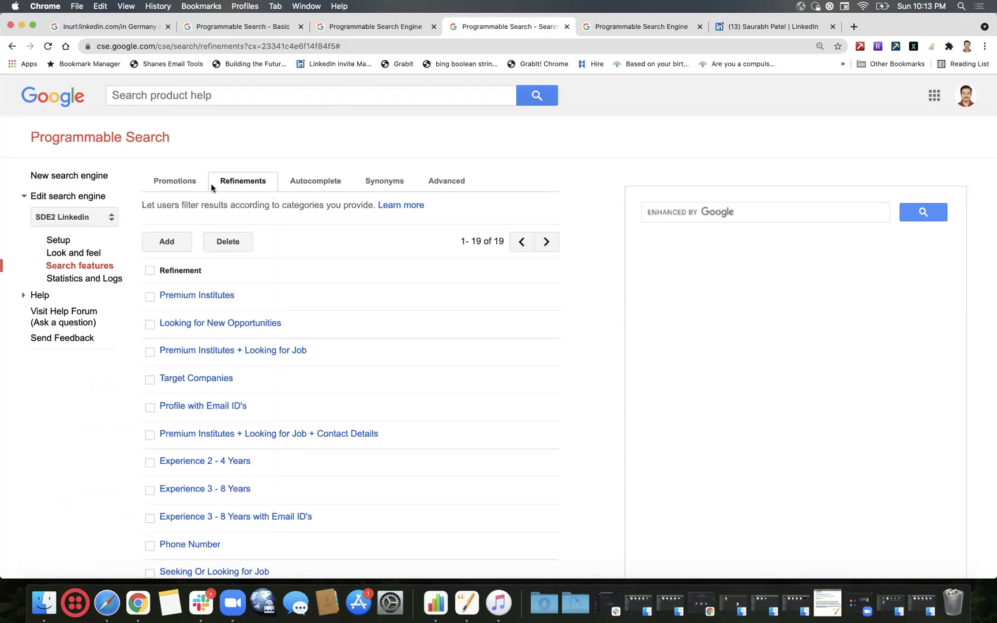
{"action": "left_click", "coordinate": [88, 243]}
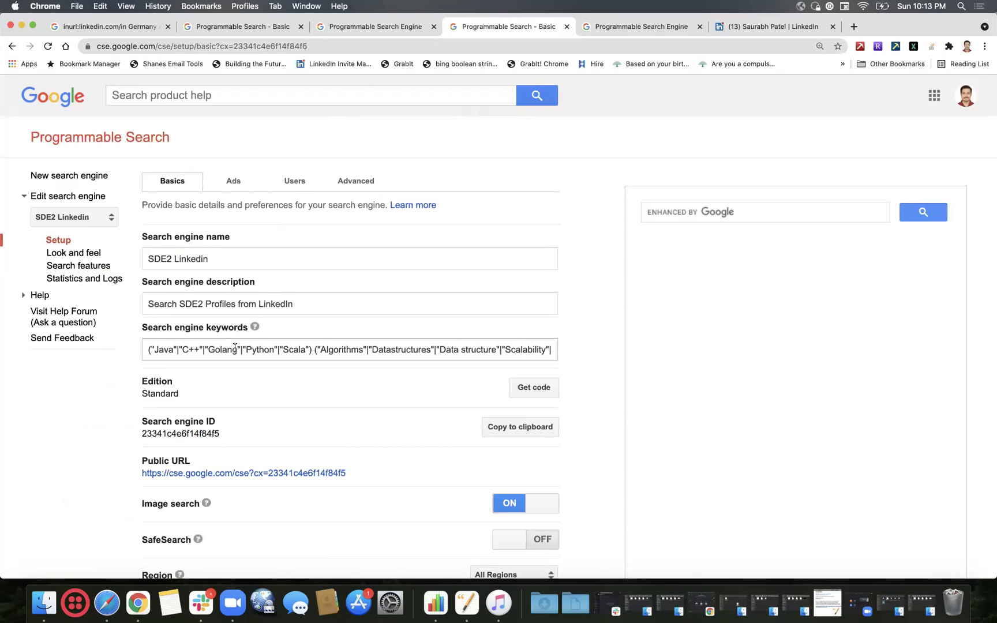
{"action": "scroll", "coordinate": [303, 410], "scroll_direction": "down", "scroll_amount": 9}
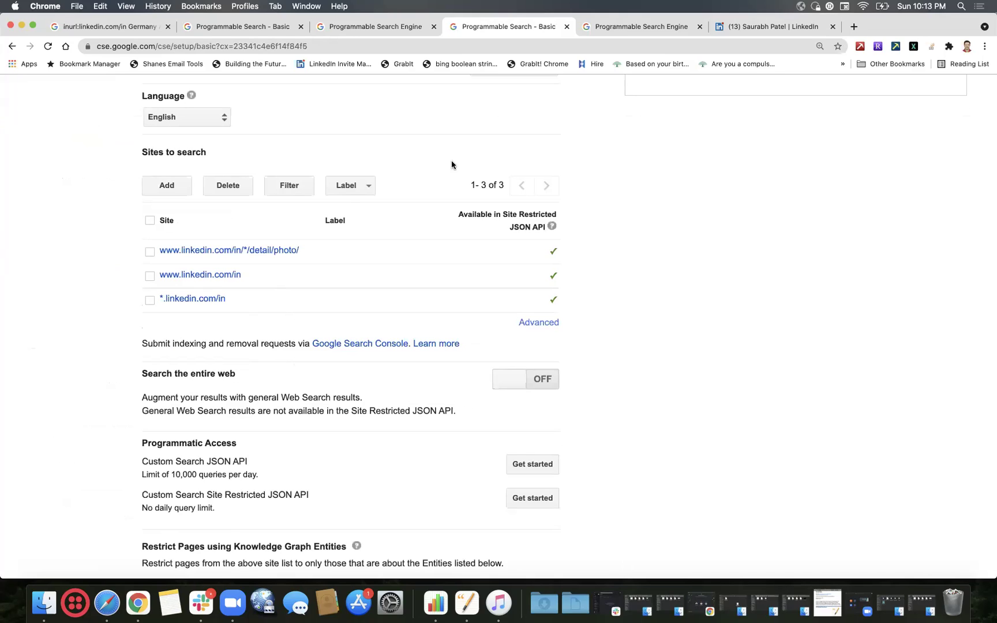
Open WhatsApp Web in a new browser tab and open the #TalentSourcing Group chat.
{"action": "left_click", "coordinate": [853, 26]}
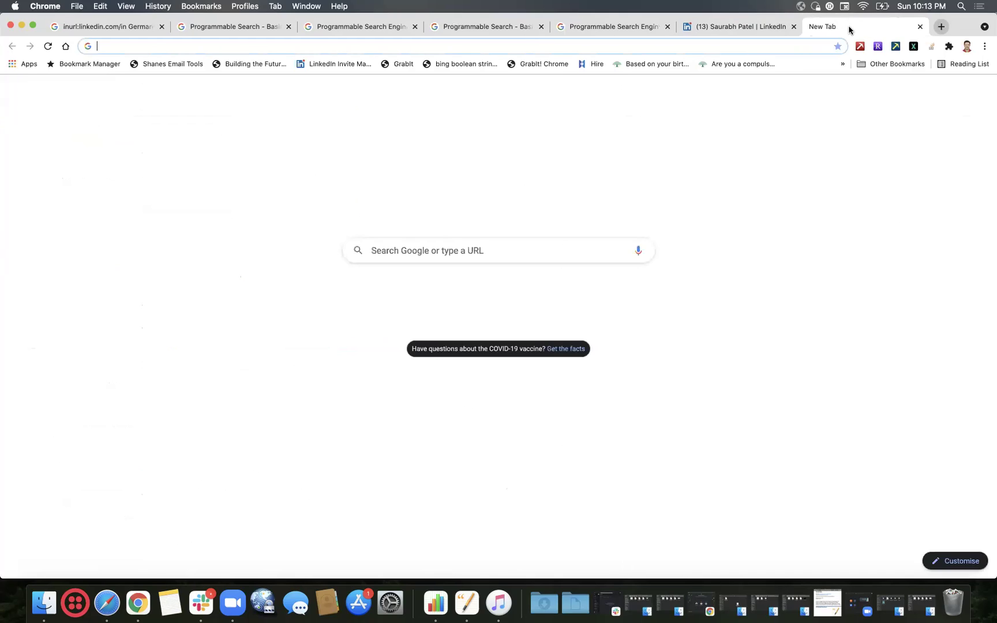
{"action": "type", "text": "web whatsapp"}
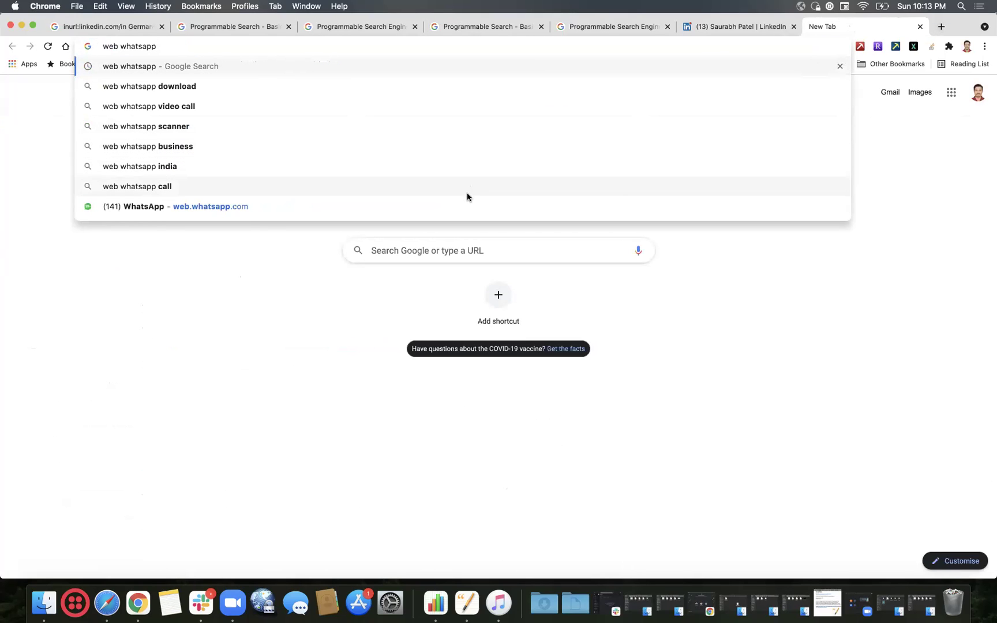
{"action": "left_click", "coordinate": [461, 207]}
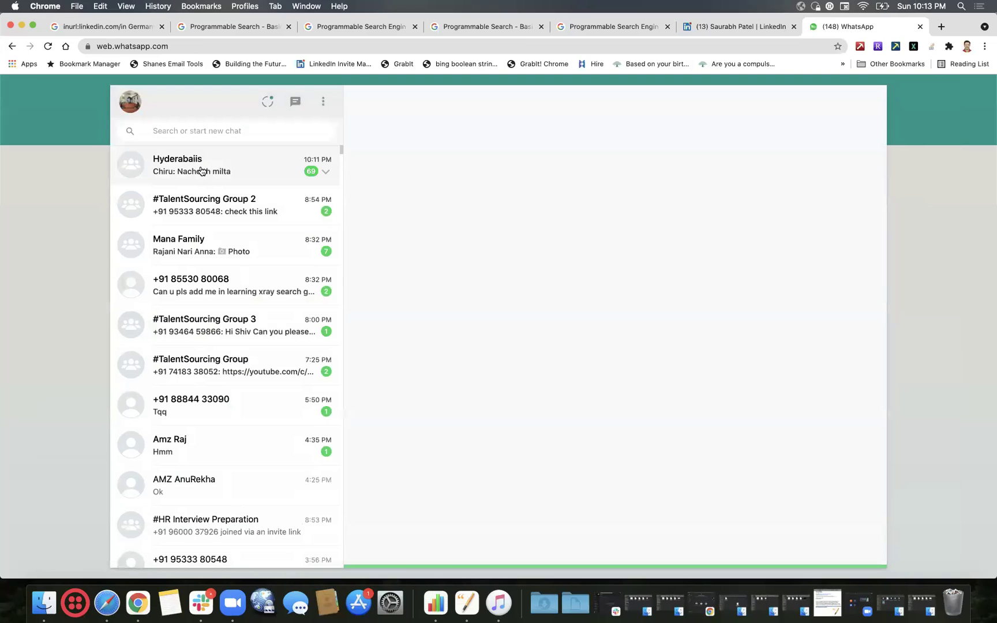
{"action": "left_click", "coordinate": [252, 369]}
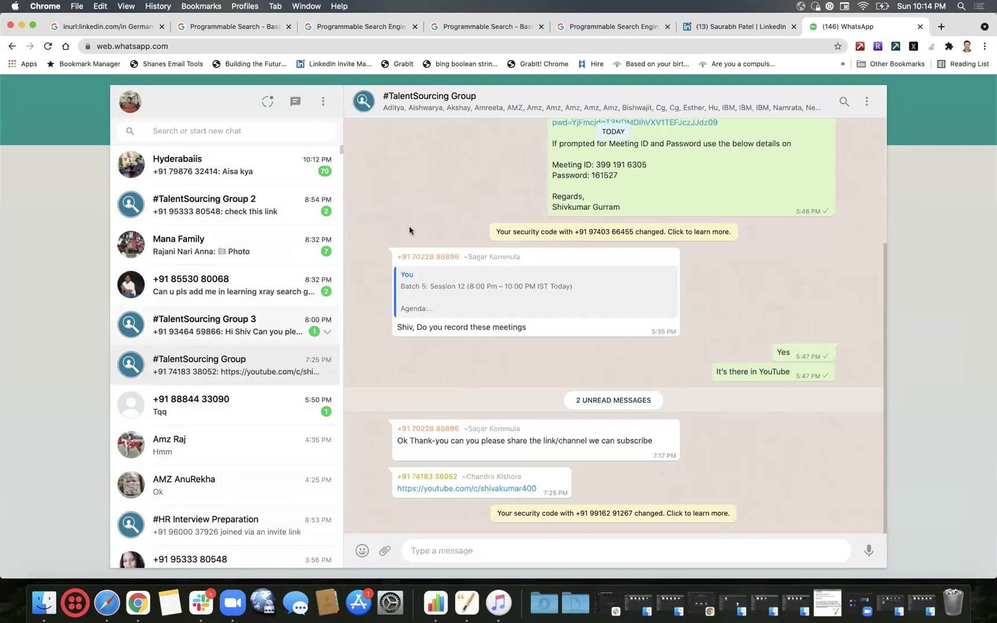
Look back through the #TalentSourcing Group chat history to 30 April and 1 May 2021 for shared search engine and sourcing links.
{"action": "scroll", "coordinate": [442, 172], "scroll_direction": "up", "scroll_amount": 3}
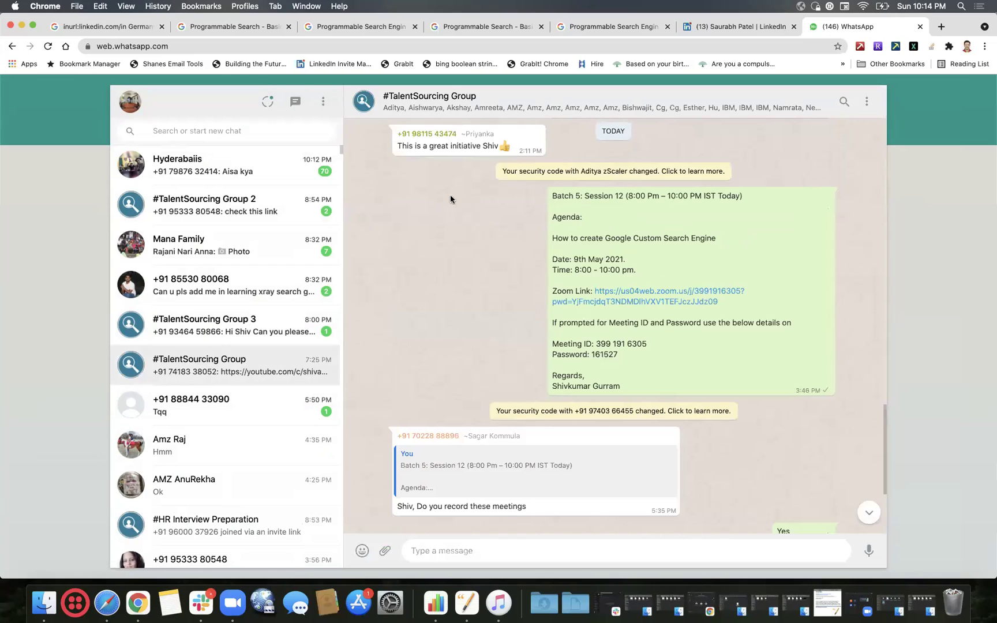
{"action": "scroll", "coordinate": [450, 196], "scroll_direction": "up", "scroll_amount": 5}
{"action": "scroll", "coordinate": [455, 228], "scroll_direction": "up", "scroll_amount": 10}
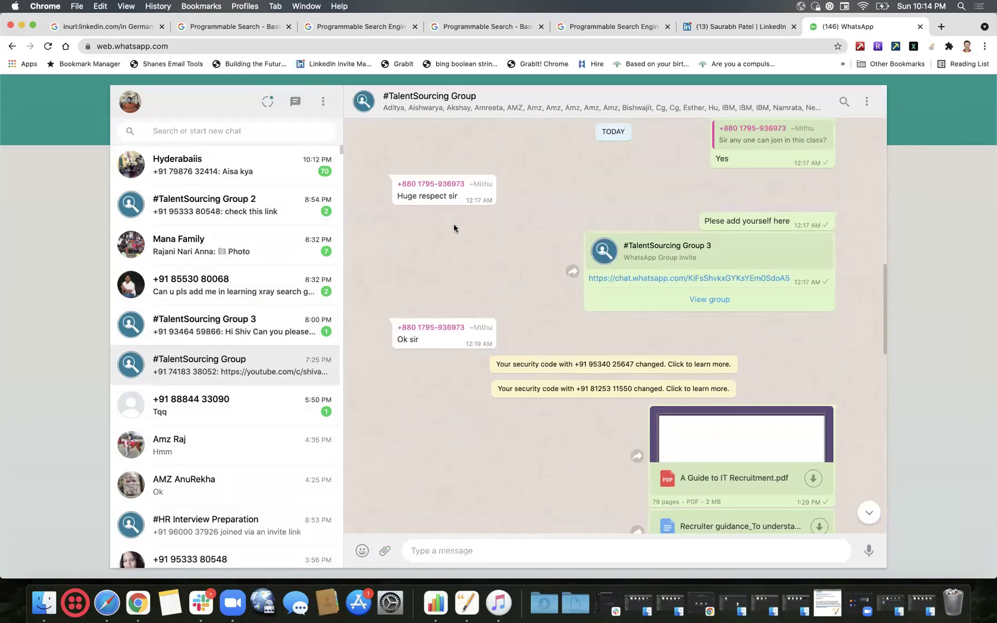
{"action": "scroll", "coordinate": [449, 233], "scroll_direction": "up", "scroll_amount": 12}
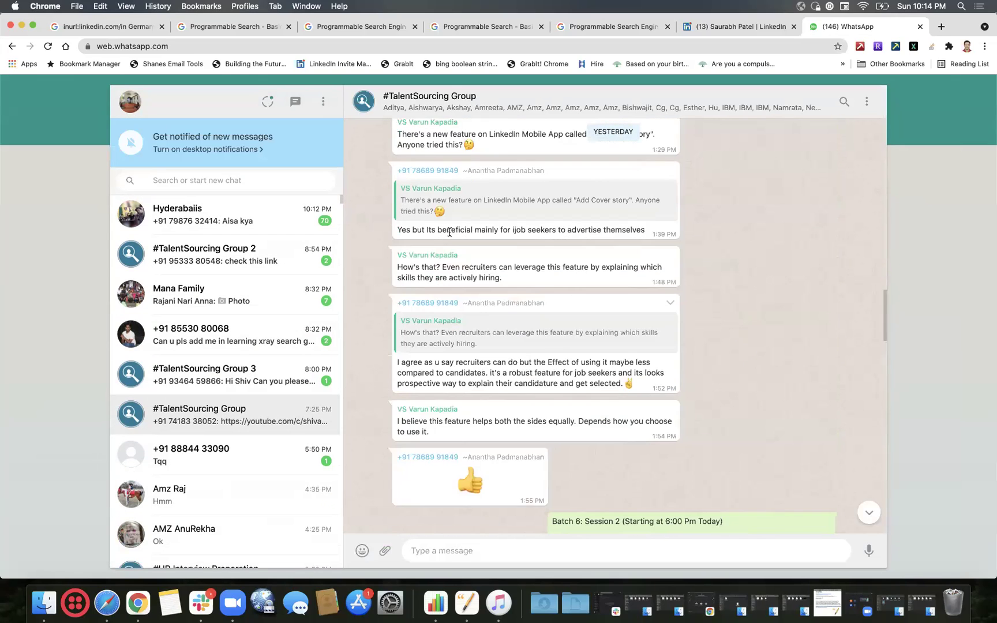
{"action": "scroll", "coordinate": [451, 234], "scroll_direction": "up", "scroll_amount": 15}
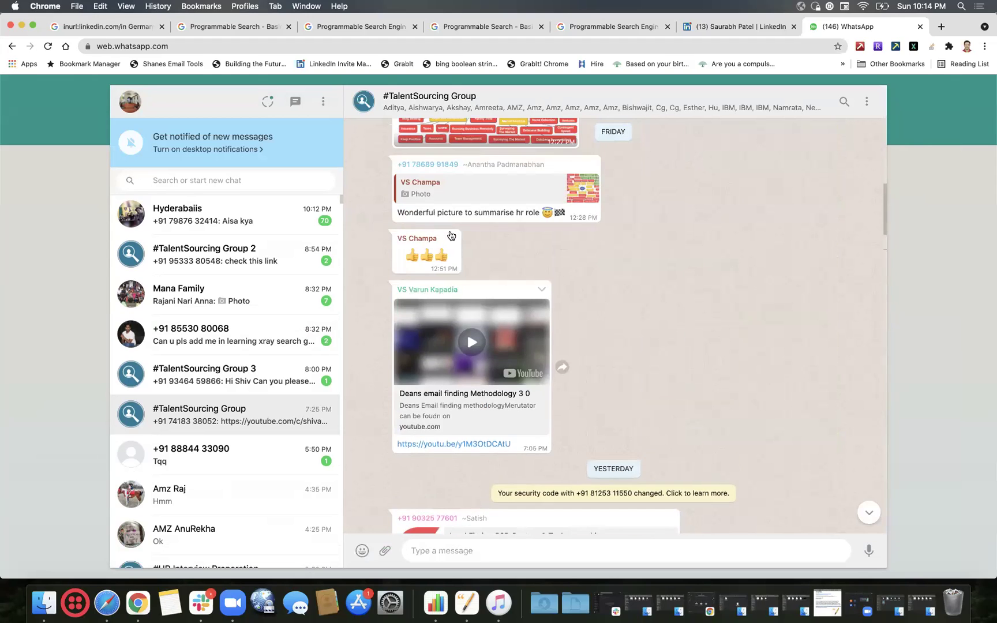
{"action": "scroll", "coordinate": [449, 232], "scroll_direction": "up", "scroll_amount": 15}
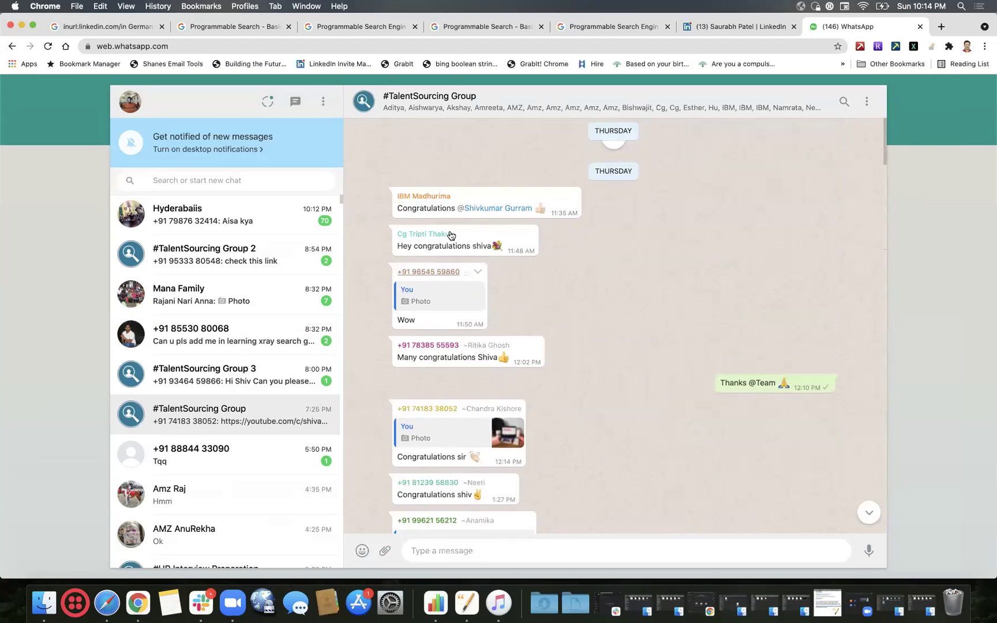
{"action": "scroll", "coordinate": [449, 234], "scroll_direction": "up", "scroll_amount": 15}
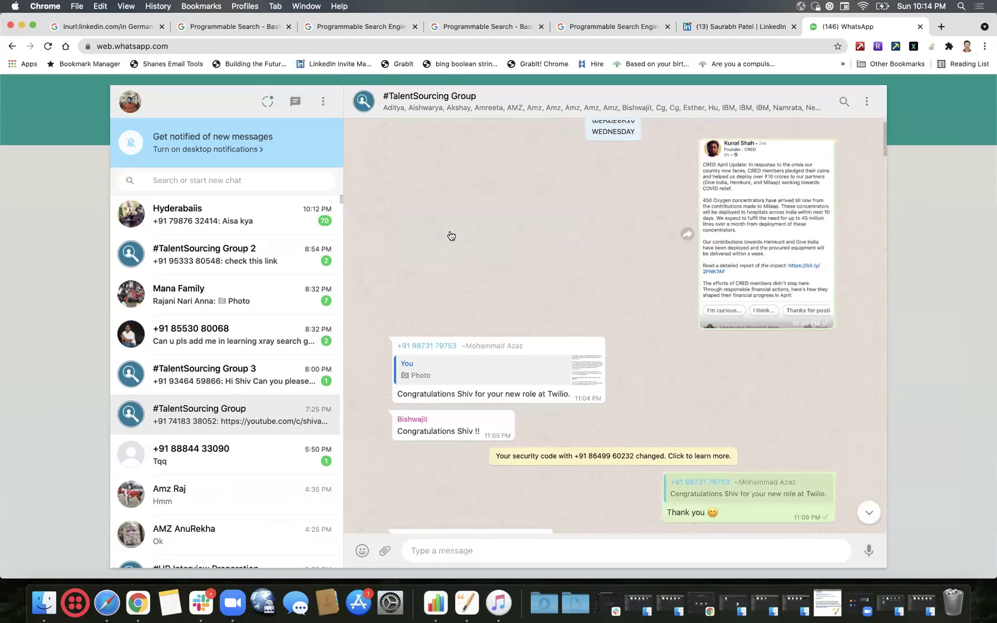
{"action": "scroll", "coordinate": [441, 249], "scroll_direction": "up", "scroll_amount": 10}
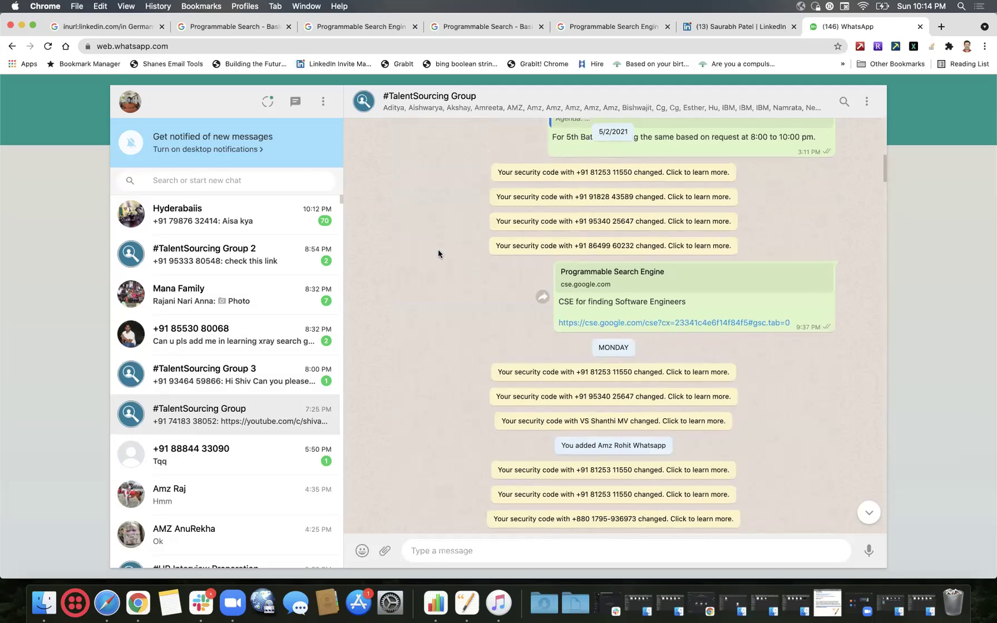
{"action": "scroll", "coordinate": [438, 249], "scroll_direction": "up", "scroll_amount": 5}
{"action": "scroll", "coordinate": [438, 249], "scroll_direction": "up", "scroll_amount": 8}
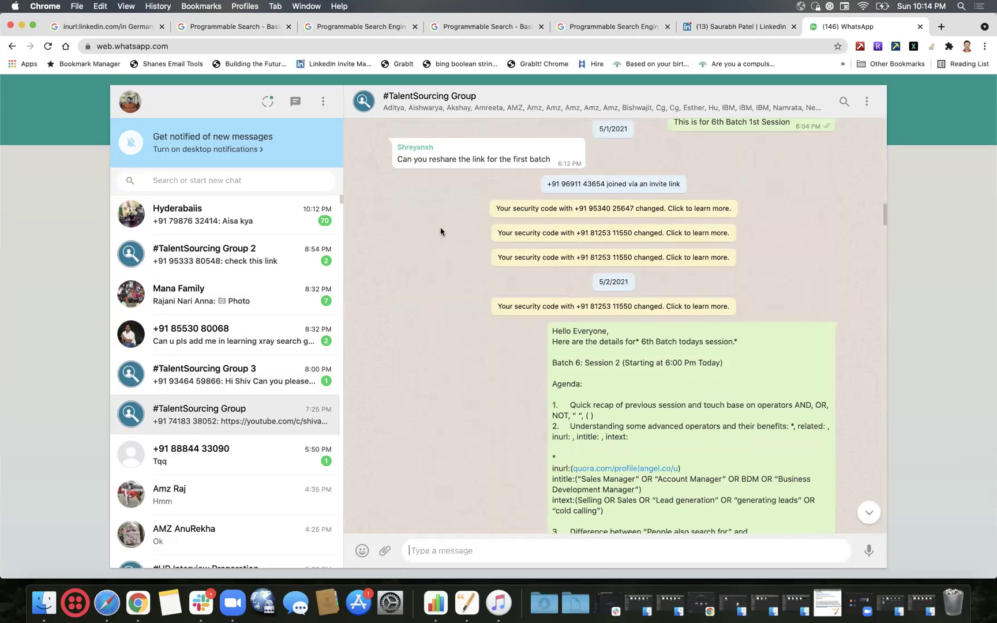
{"action": "scroll", "coordinate": [441, 231], "scroll_direction": "up", "scroll_amount": 10}
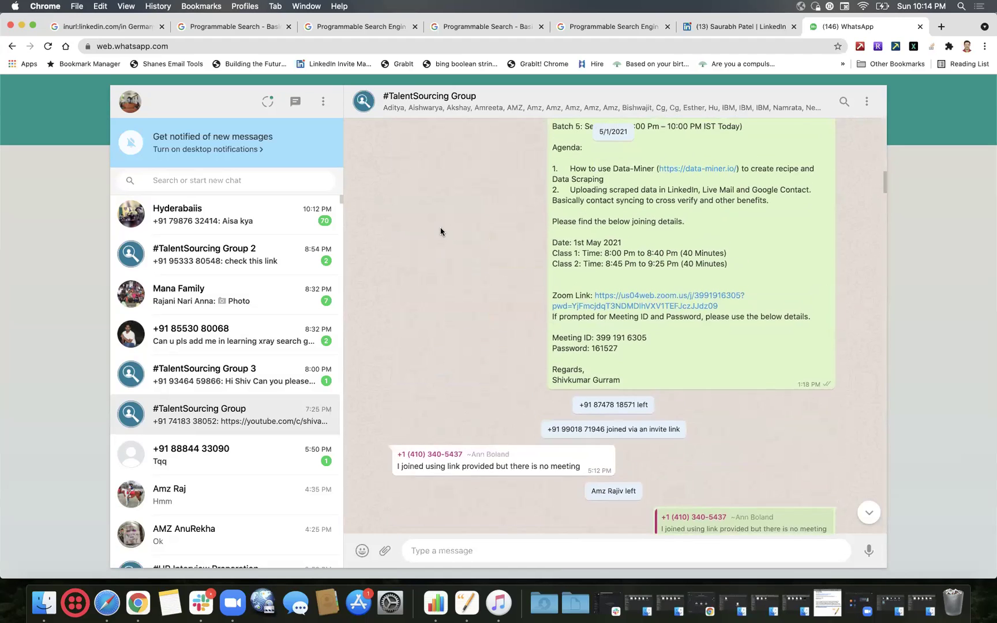
{"action": "scroll", "coordinate": [440, 231], "scroll_direction": "up", "scroll_amount": 5}
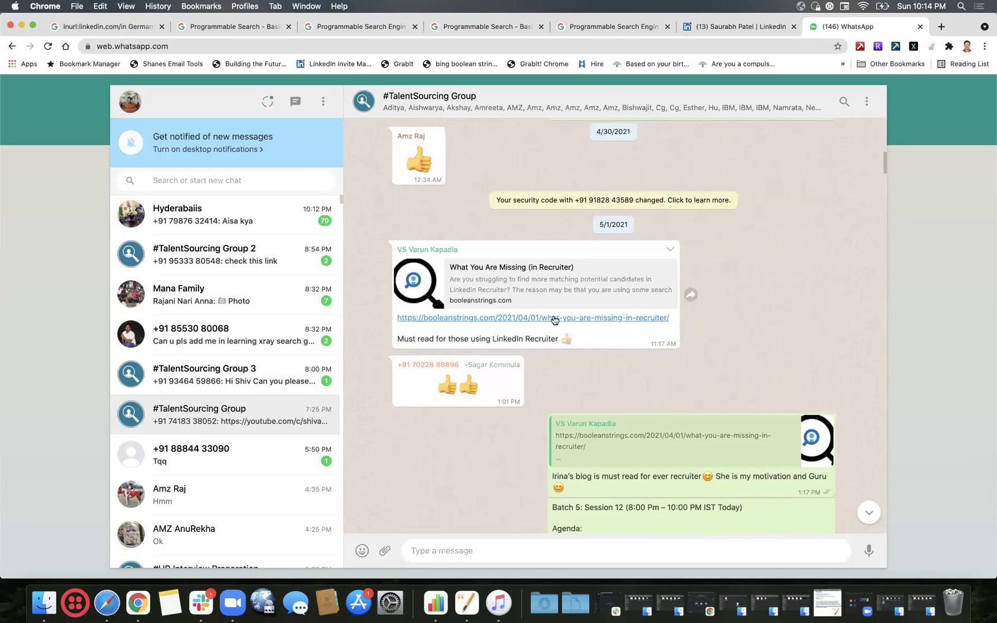
Open the shared booleanstrings.com article "What You Are Missing (in Recruiter)" and skim its opening sections.
{"action": "left_click", "coordinate": [566, 318]}
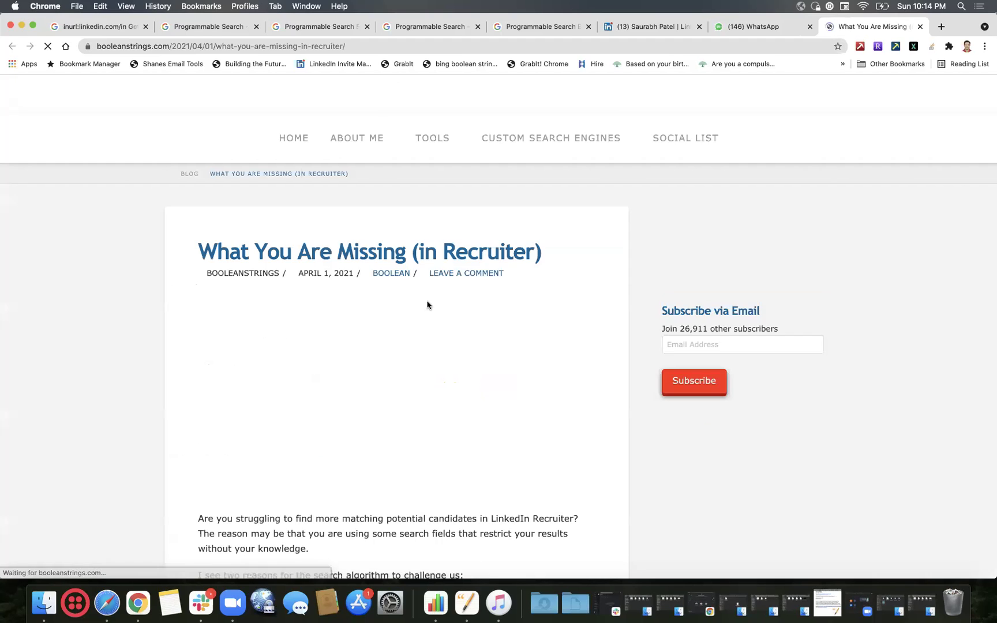
{"action": "scroll", "coordinate": [428, 298], "scroll_direction": "down", "scroll_amount": 10}
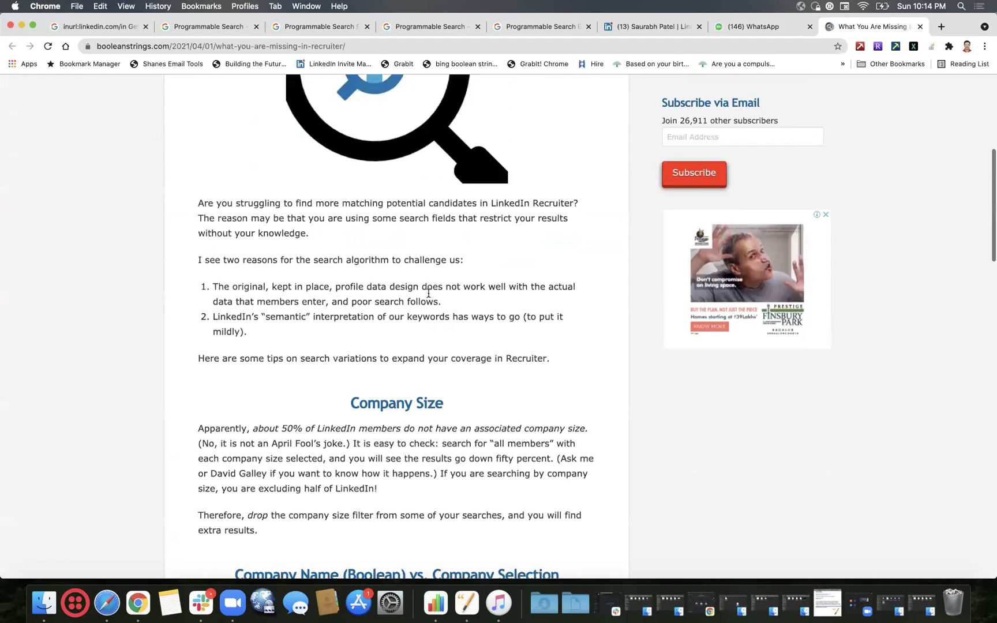
{"action": "scroll", "coordinate": [428, 297], "scroll_direction": "up", "scroll_amount": 15}
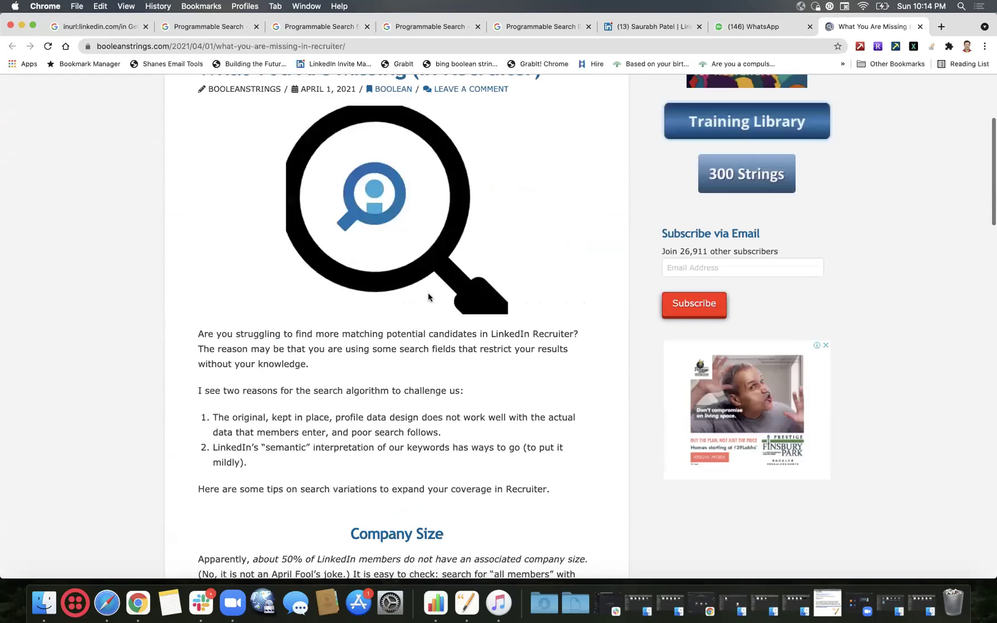
Return to the WhatsApp group chat and open the shared Programmable Search Engine link for finding jobs.
{"action": "left_click", "coordinate": [751, 26]}
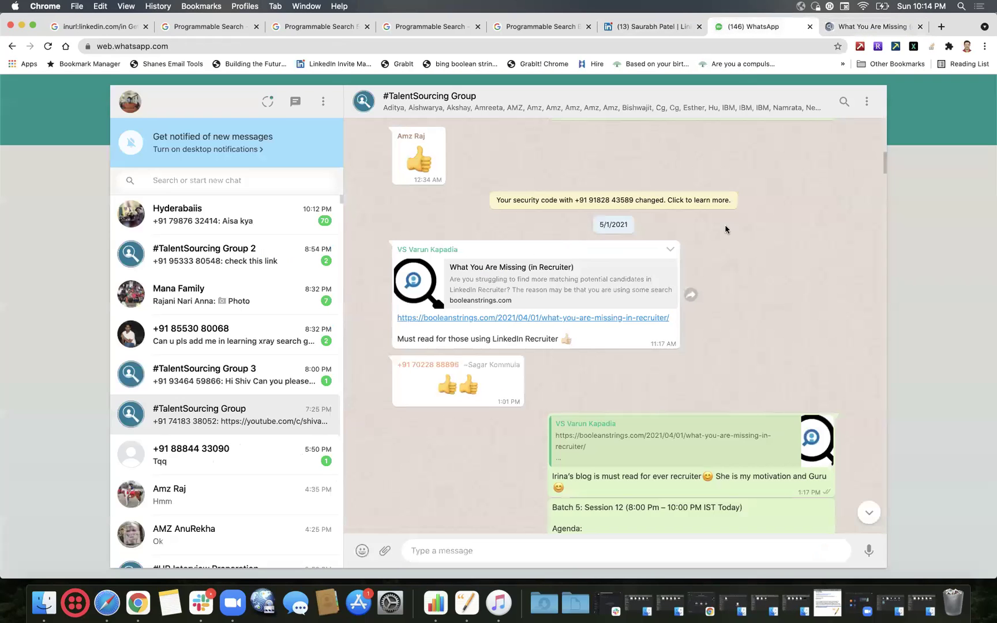
{"action": "scroll", "coordinate": [766, 271], "scroll_direction": "up", "scroll_amount": 3}
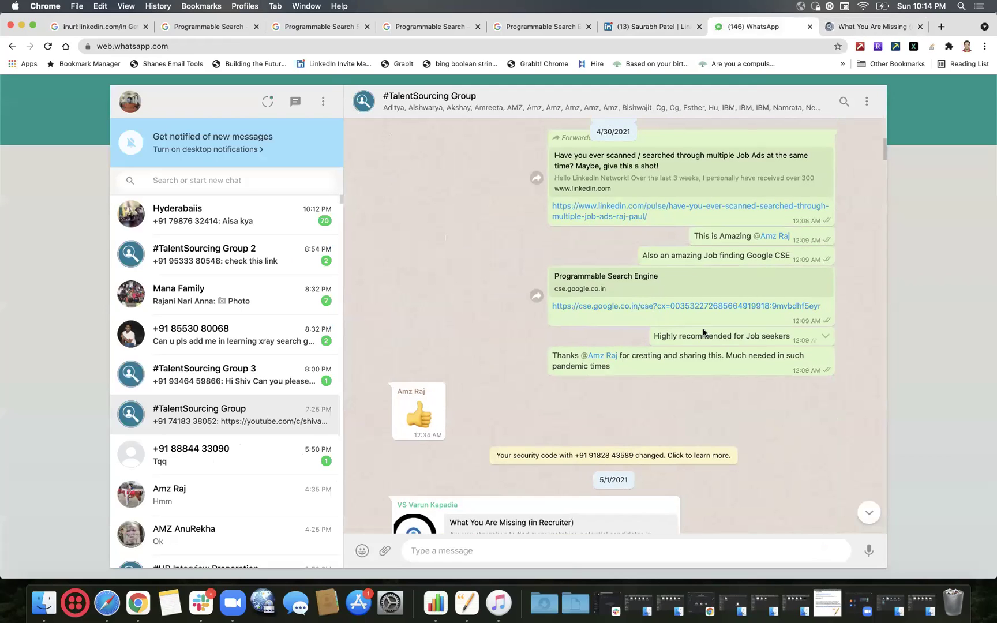
{"action": "left_click", "coordinate": [697, 307]}
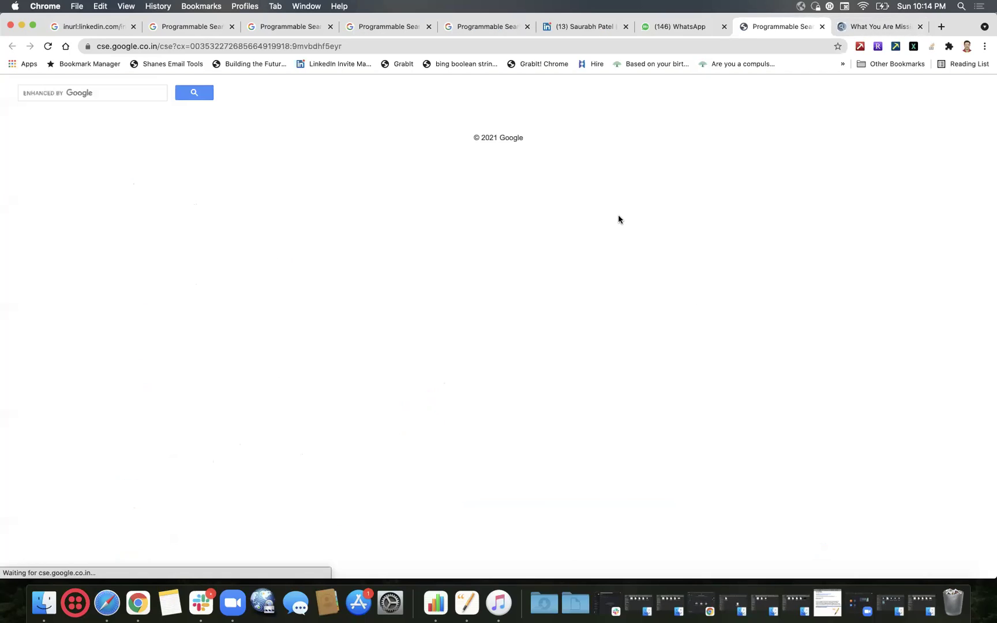
Search the job-finding custom search engine for "recruiter bangalore".
{"action": "left_click", "coordinate": [115, 90]}
{"action": "type", "text": "recrui"}
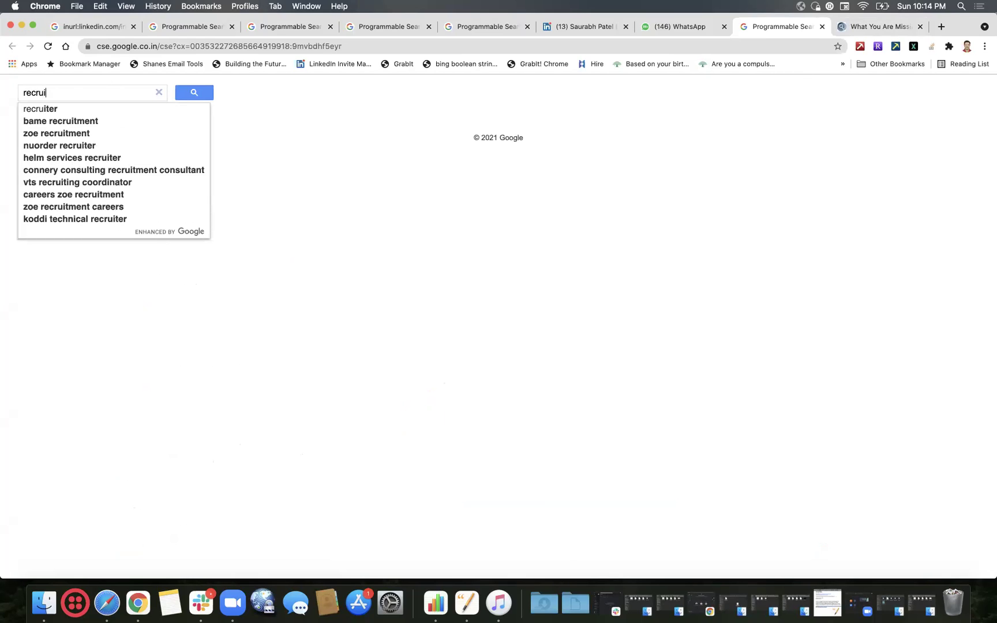
{"action": "type", "text": "ter banga"}
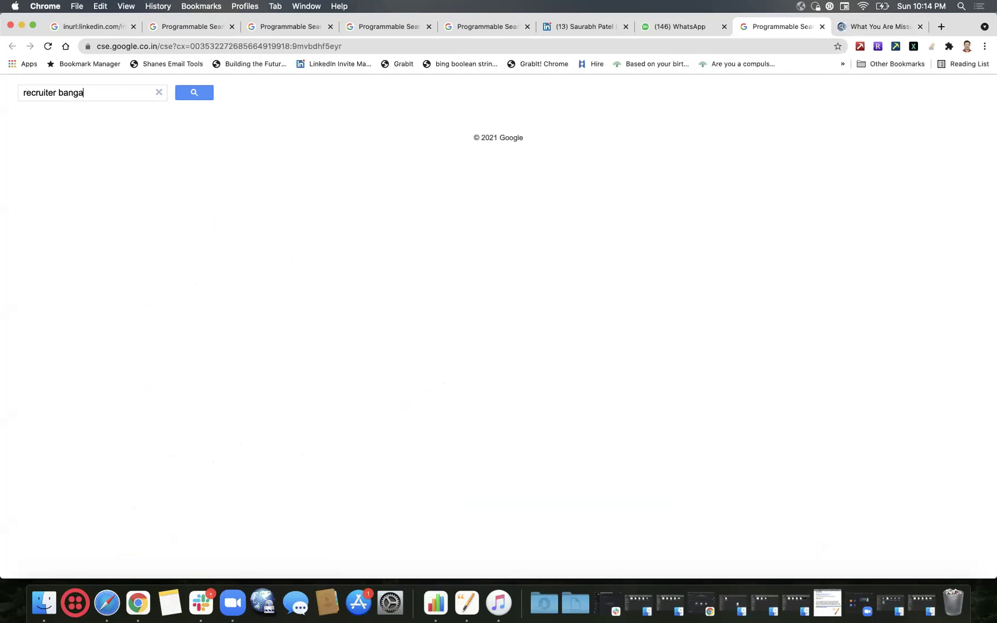
{"action": "type", "text": "lore"}
{"action": "key", "text": "Return"}
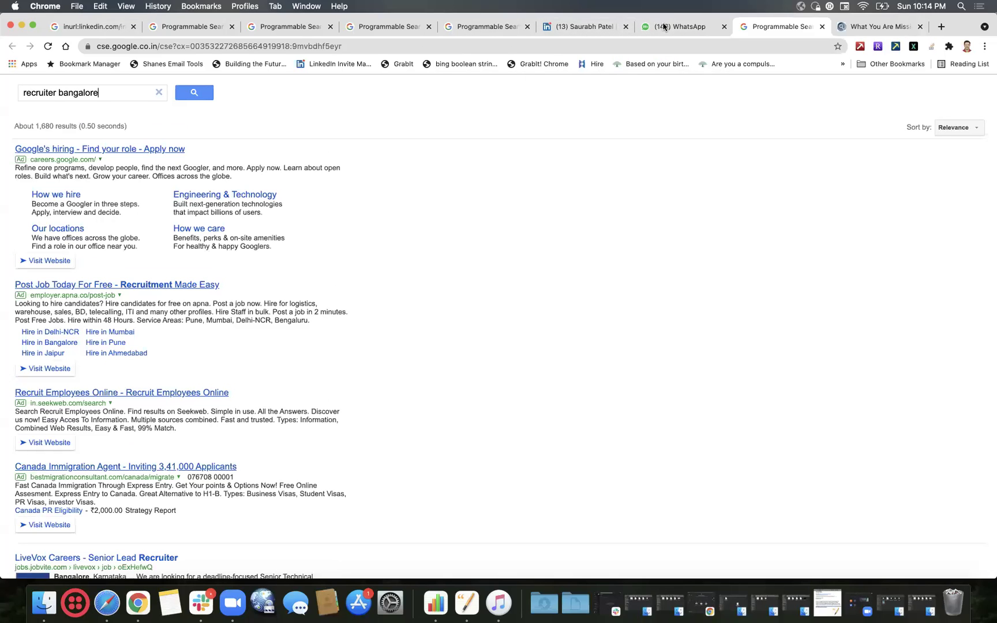
Open the LinkedIn article on searching multiple job ads from the WhatsApp group chat and read through to its Set-1 ATS platform table.
{"action": "left_click", "coordinate": [666, 27]}
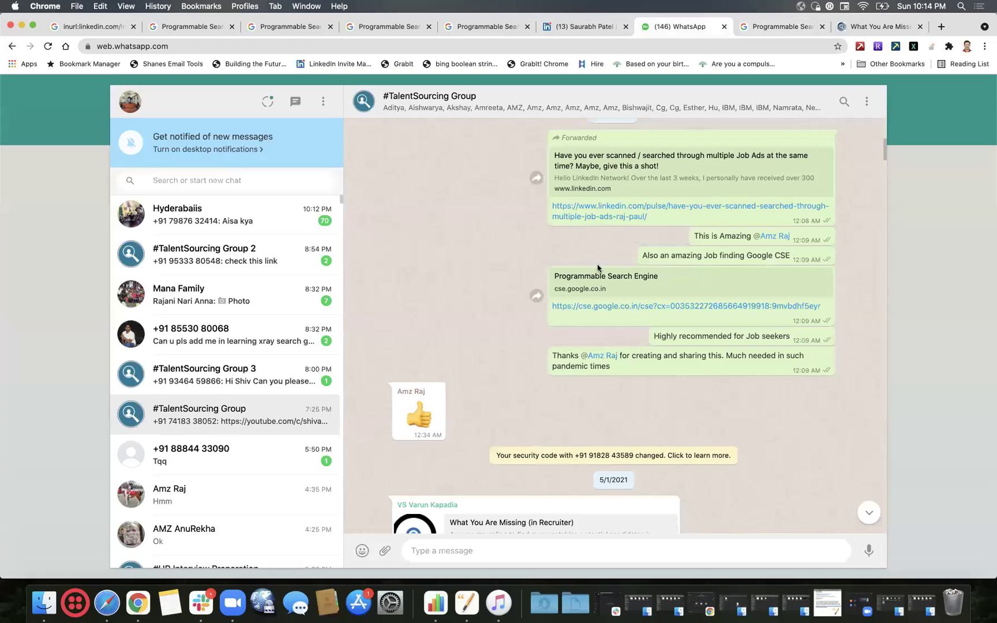
{"action": "left_click", "coordinate": [608, 216]}
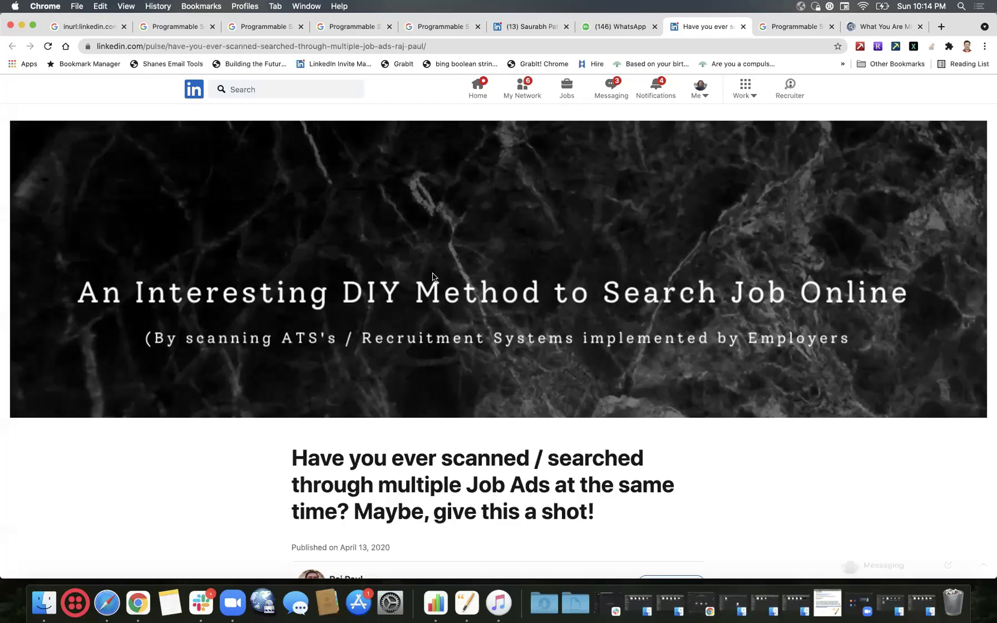
{"action": "scroll", "coordinate": [432, 273], "scroll_direction": "down", "scroll_amount": 7}
{"action": "scroll", "coordinate": [433, 273], "scroll_direction": "down", "scroll_amount": 3}
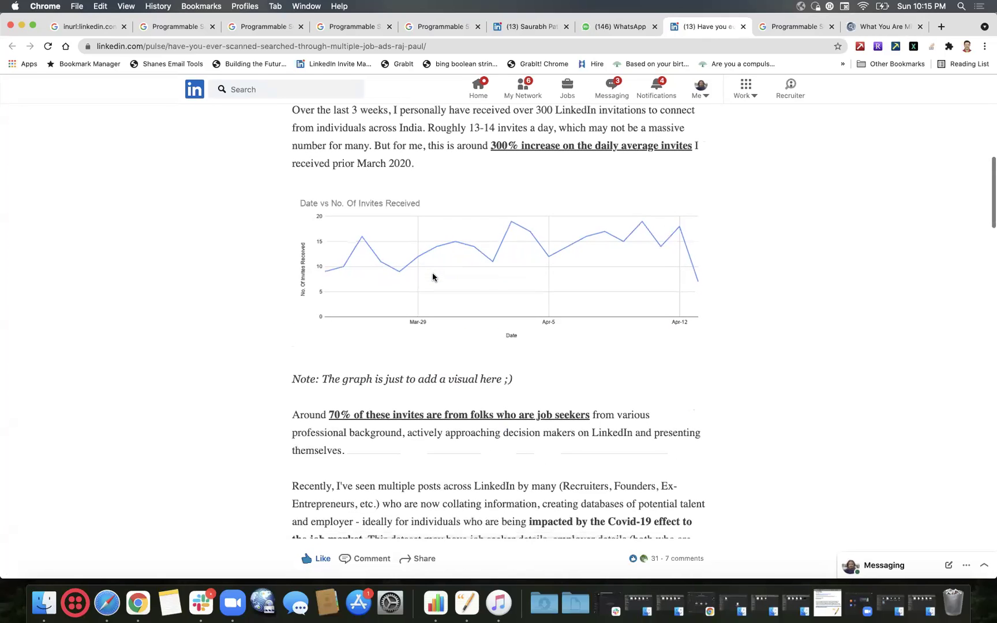
{"action": "scroll", "coordinate": [612, 327], "scroll_direction": "down", "scroll_amount": 12}
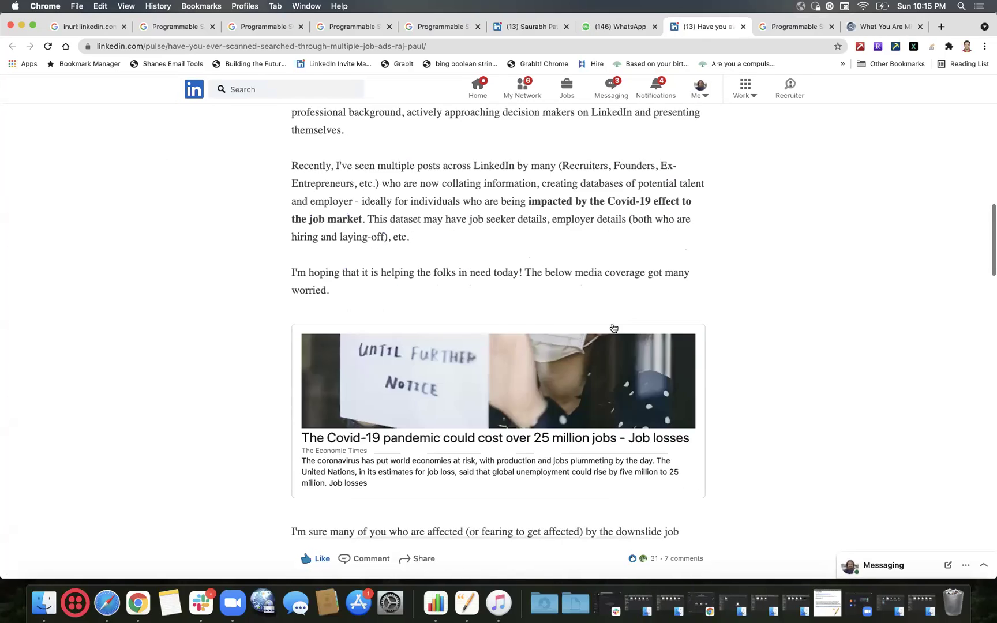
{"action": "scroll", "coordinate": [614, 326], "scroll_direction": "down", "scroll_amount": 6}
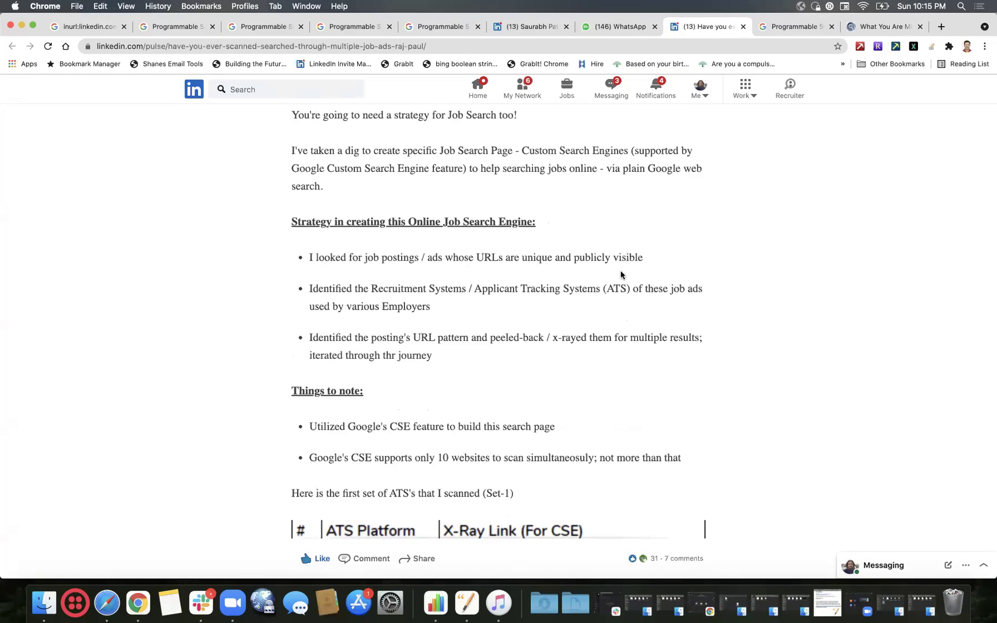
{"action": "scroll", "coordinate": [638, 279], "scroll_direction": "down", "scroll_amount": 1}
{"action": "scroll", "coordinate": [638, 279], "scroll_direction": "down", "scroll_amount": 6}
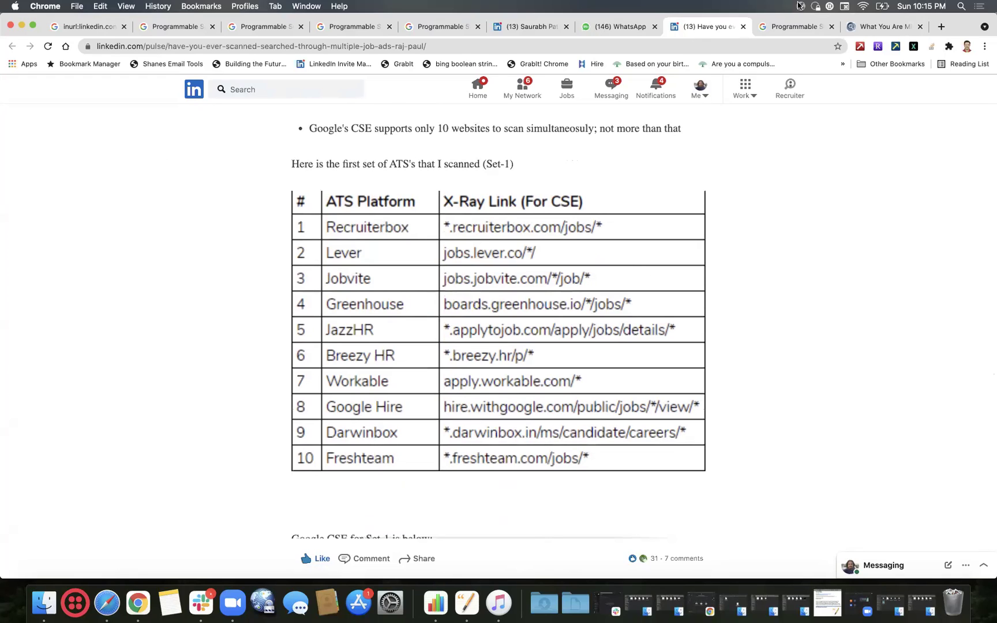
Check the source sites of the "recruiter bangalore" job results against the ATS platform table in the LinkedIn article.
{"action": "left_click", "coordinate": [793, 29]}
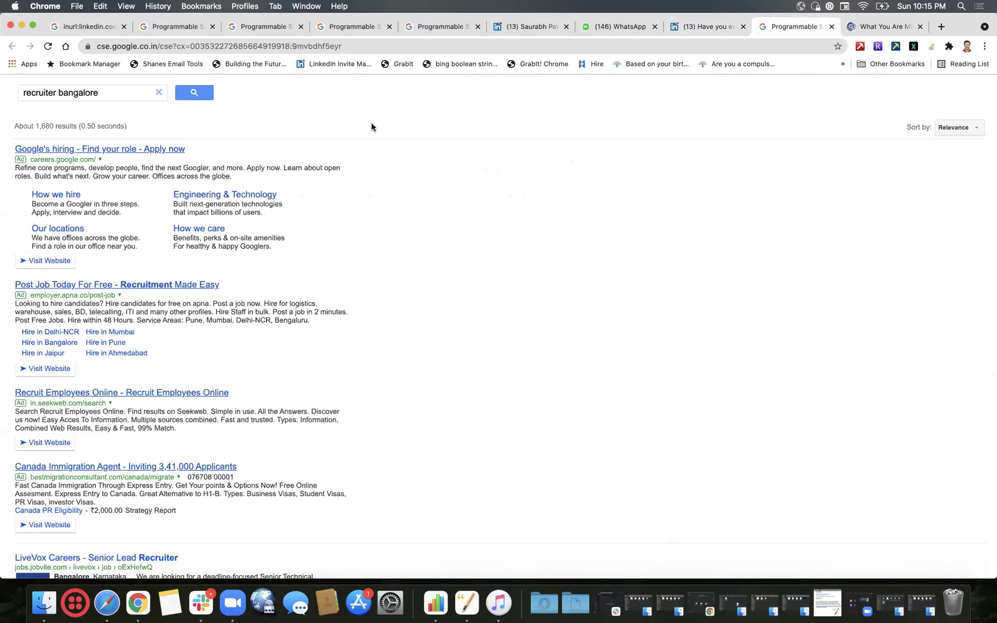
{"action": "scroll", "coordinate": [336, 274], "scroll_direction": "down", "scroll_amount": 1}
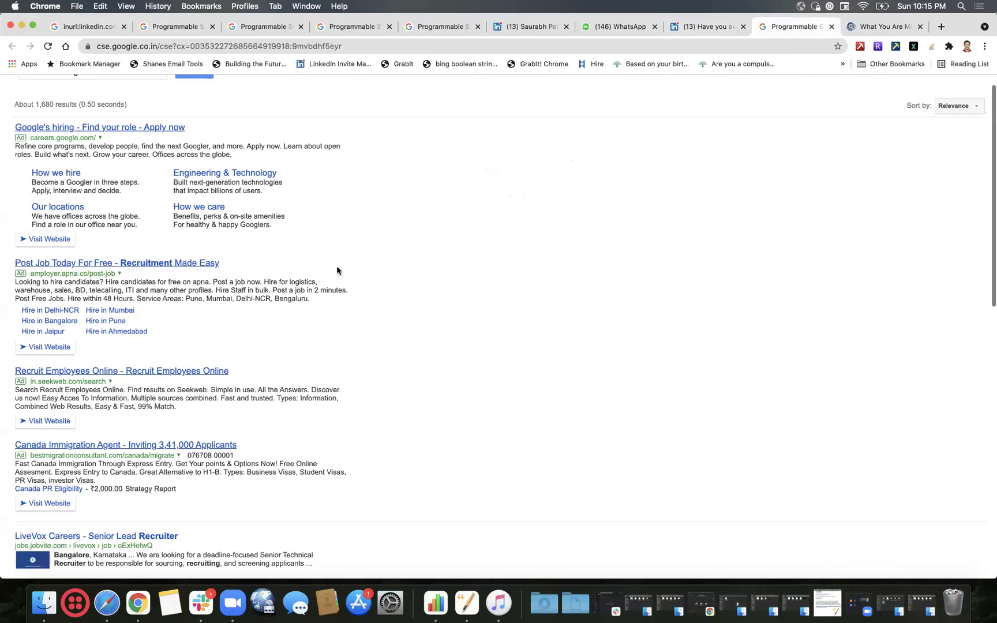
{"action": "scroll", "coordinate": [409, 346], "scroll_direction": "down", "scroll_amount": 5}
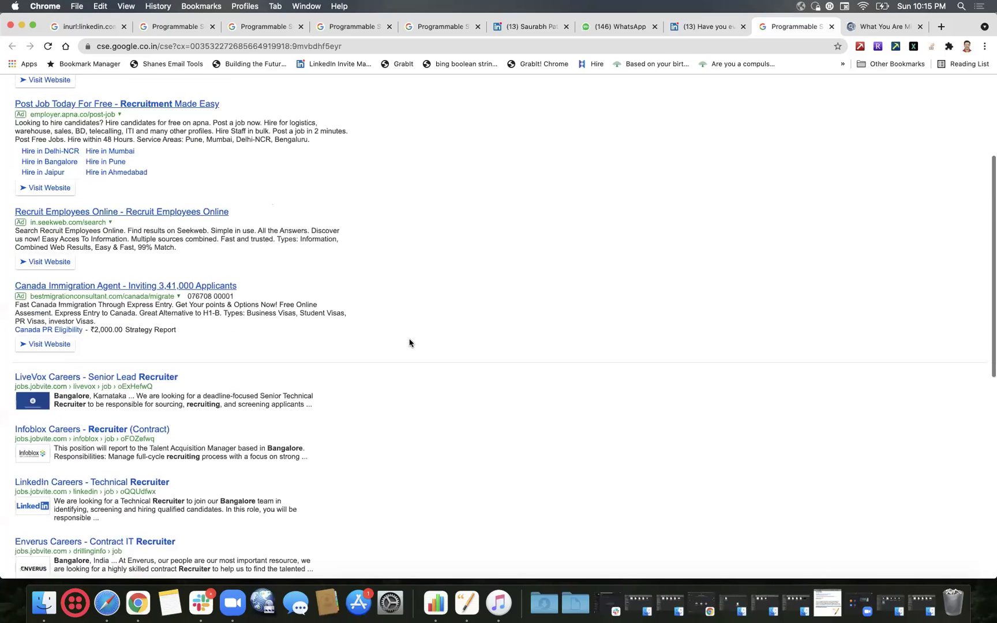
{"action": "scroll", "coordinate": [409, 343], "scroll_direction": "down", "scroll_amount": 2}
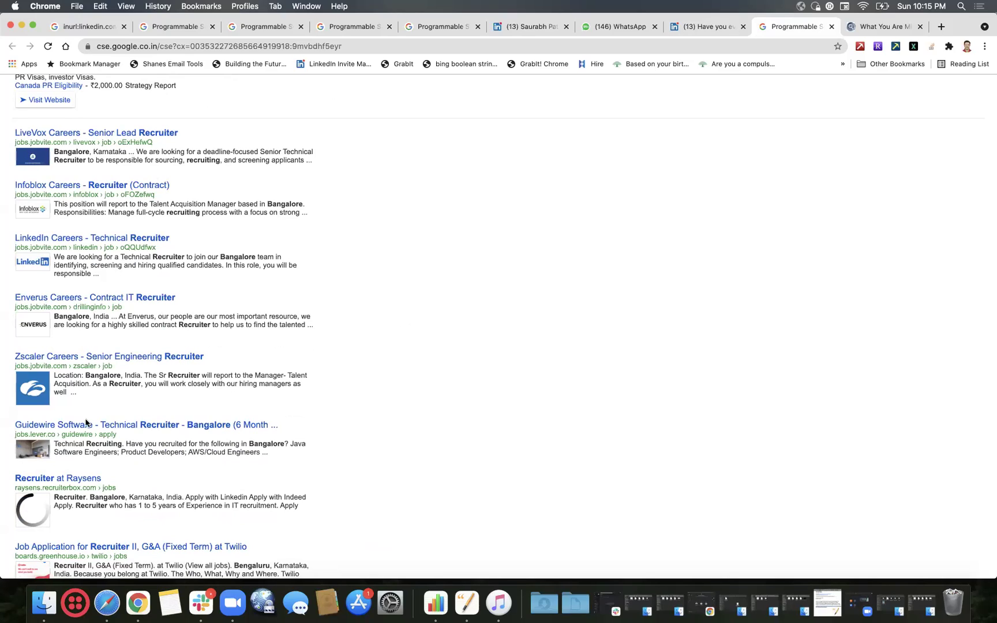
{"action": "scroll", "coordinate": [77, 441], "scroll_direction": "down", "scroll_amount": 1}
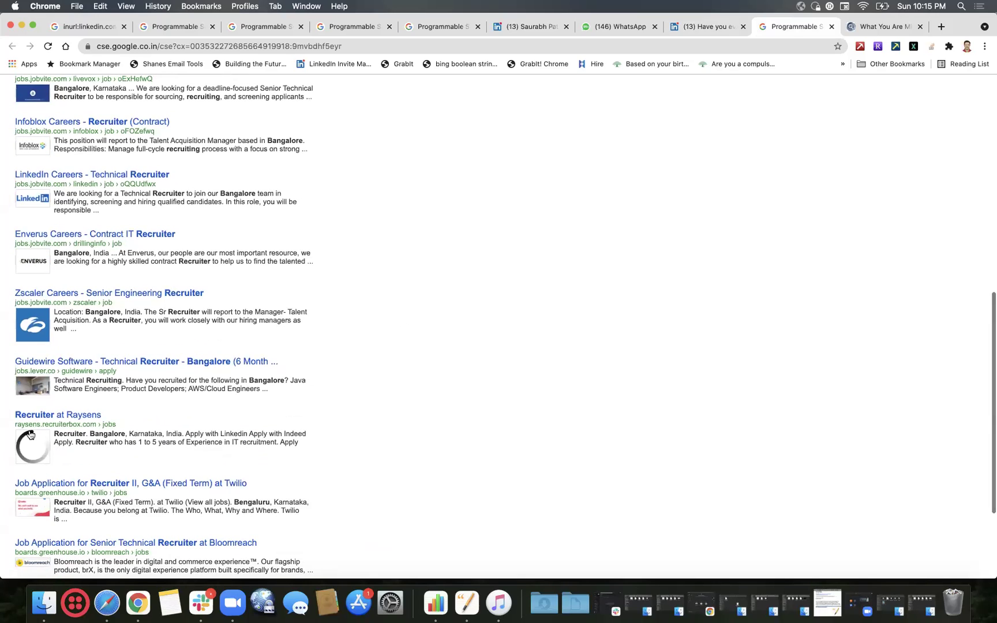
{"action": "scroll", "coordinate": [129, 428], "scroll_direction": "down", "scroll_amount": 3}
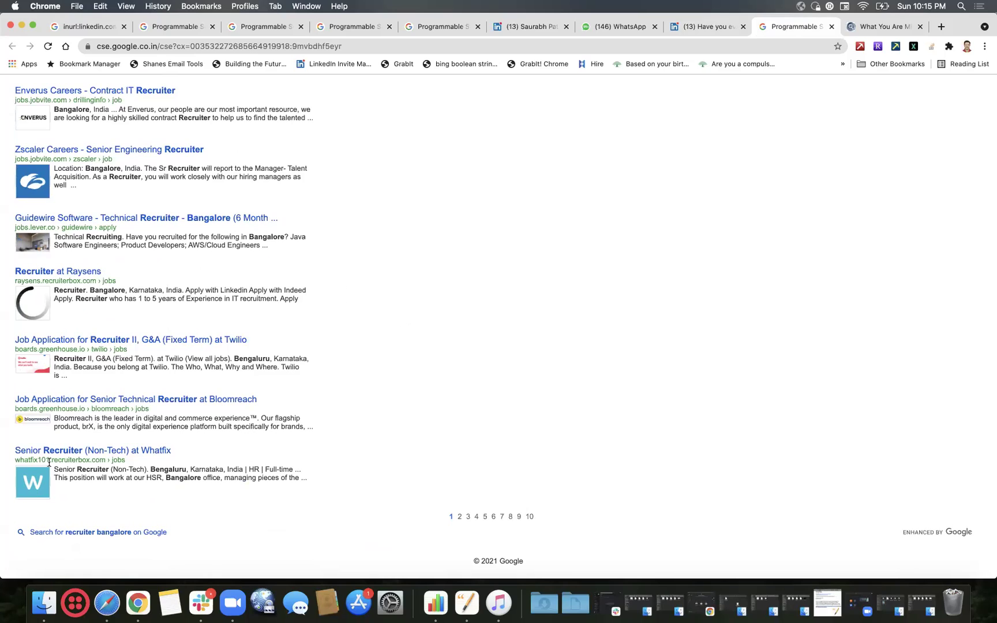
{"action": "left_click", "coordinate": [706, 26]}
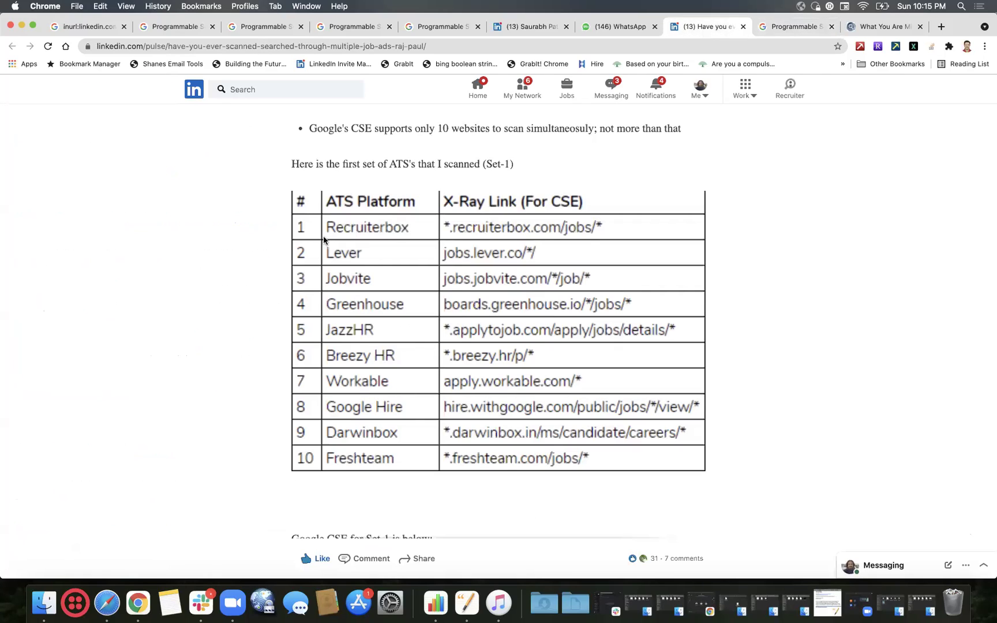
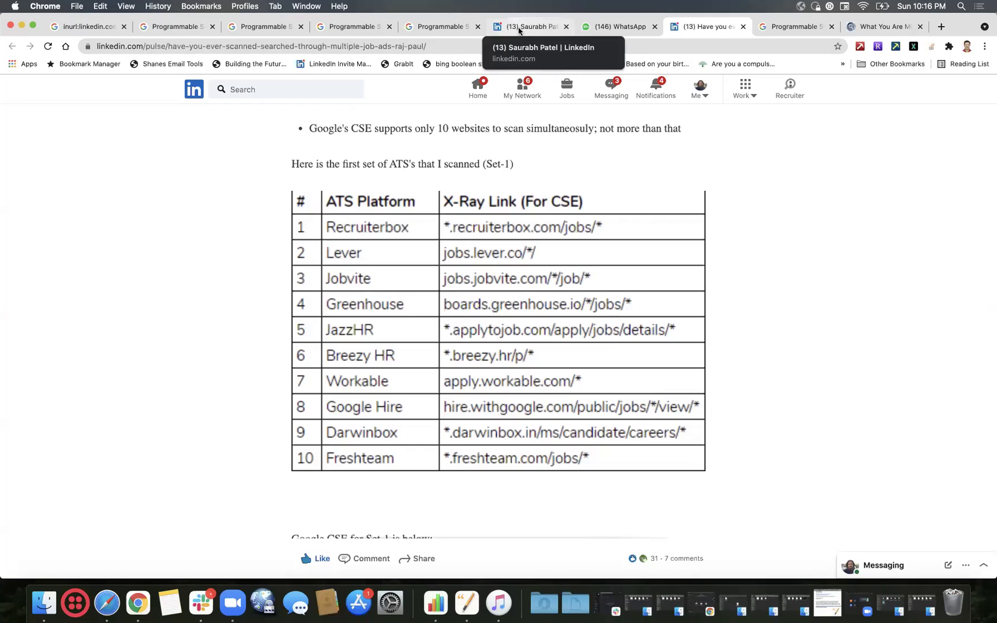
Return to the SDE2 Linkedin search engine's setup page and show the list of all existing search engines.
{"action": "left_click", "coordinate": [518, 27]}
{"action": "left_click", "coordinate": [454, 29]}
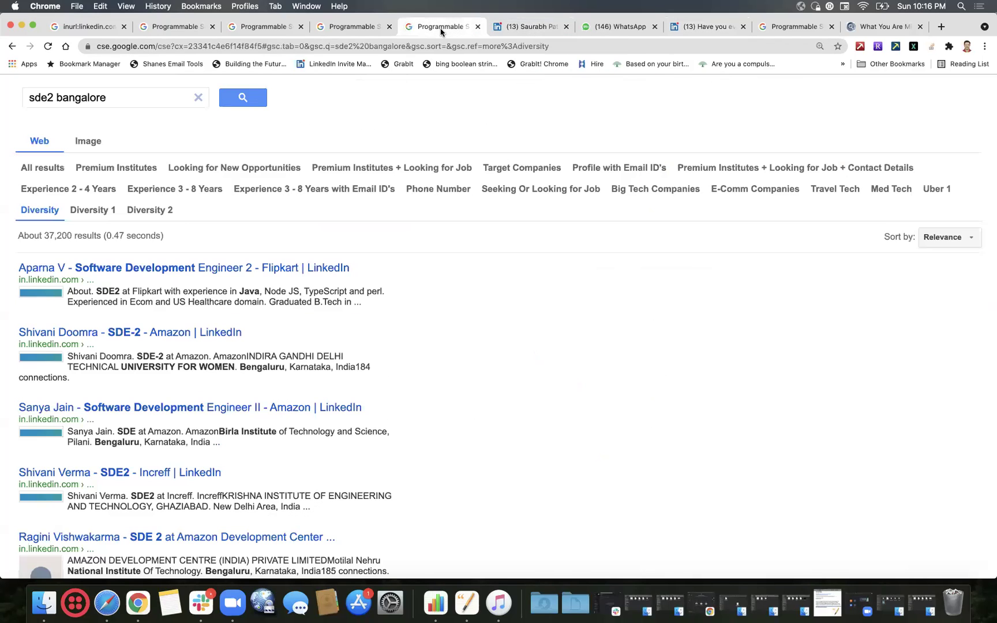
{"action": "left_click", "coordinate": [327, 28]}
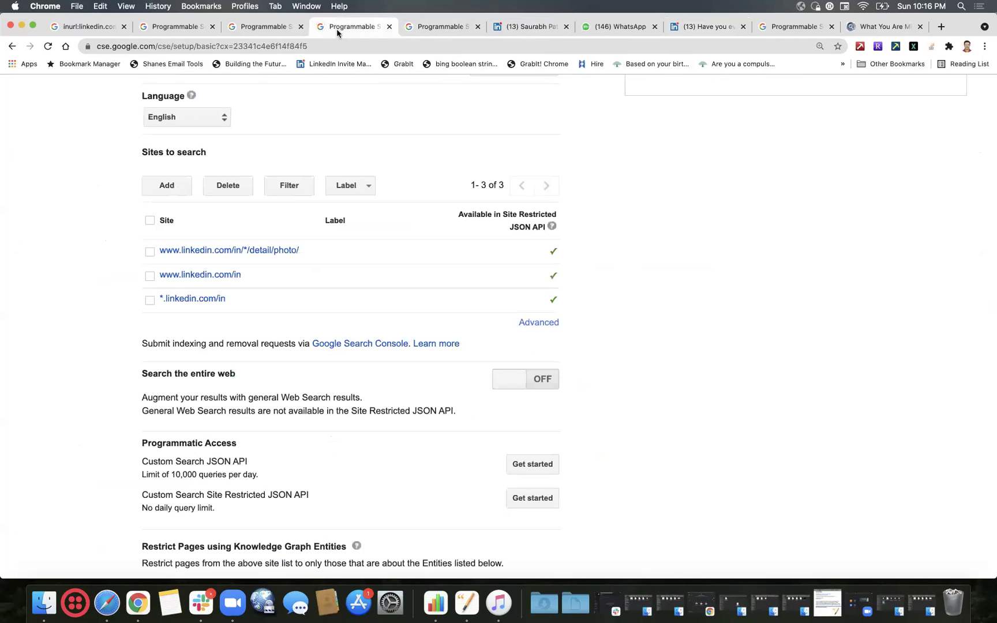
{"action": "scroll", "coordinate": [97, 223], "scroll_direction": "up", "scroll_amount": 10}
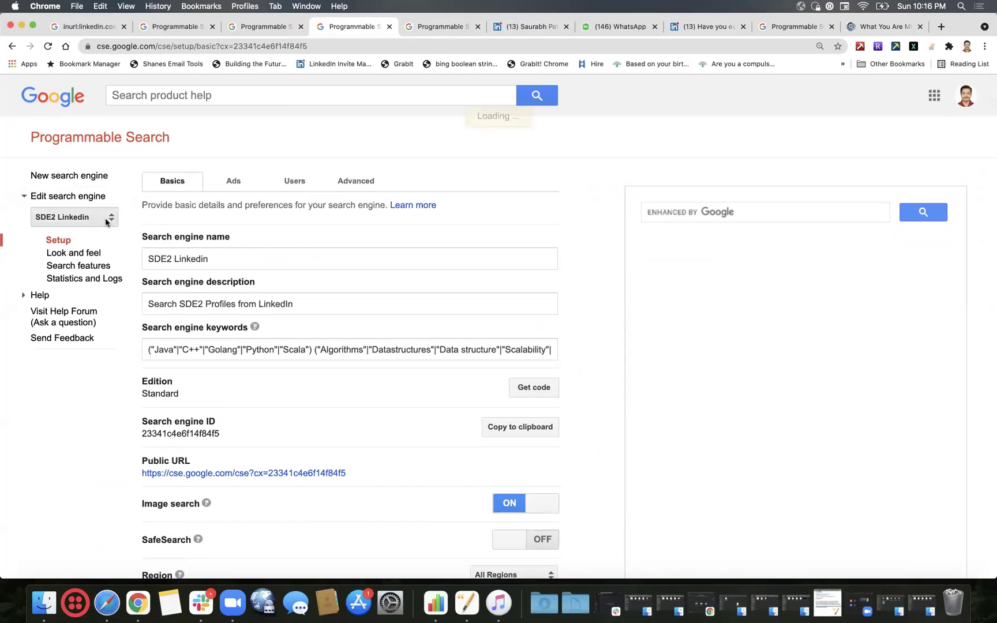
{"action": "left_click", "coordinate": [106, 224]}
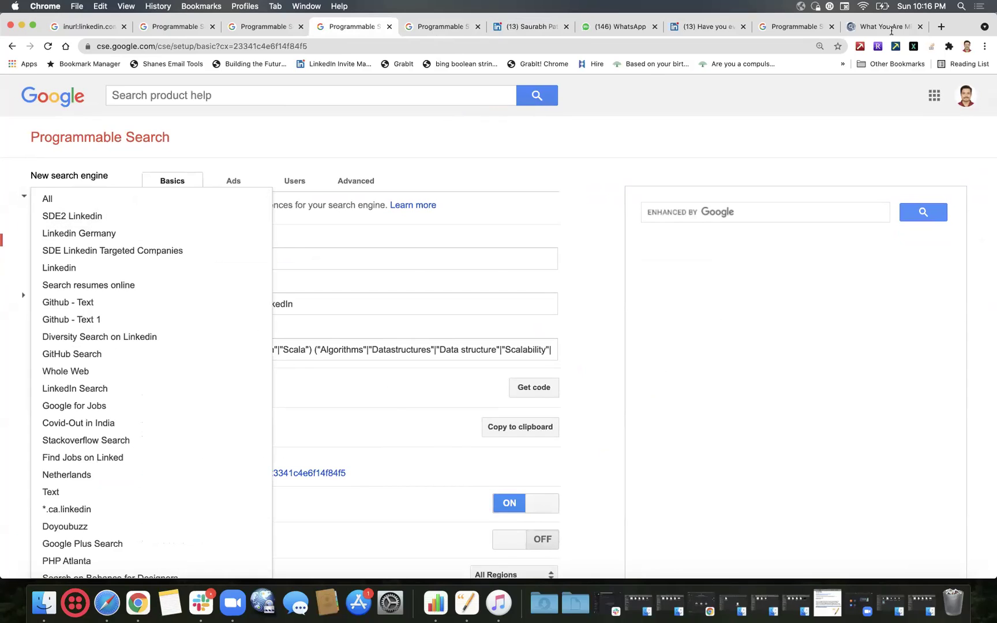
Load sourcego.blogspot.com in place of the booleanstrings.com article.
{"action": "left_click", "coordinate": [891, 29]}
{"action": "left_click", "coordinate": [674, 50]}
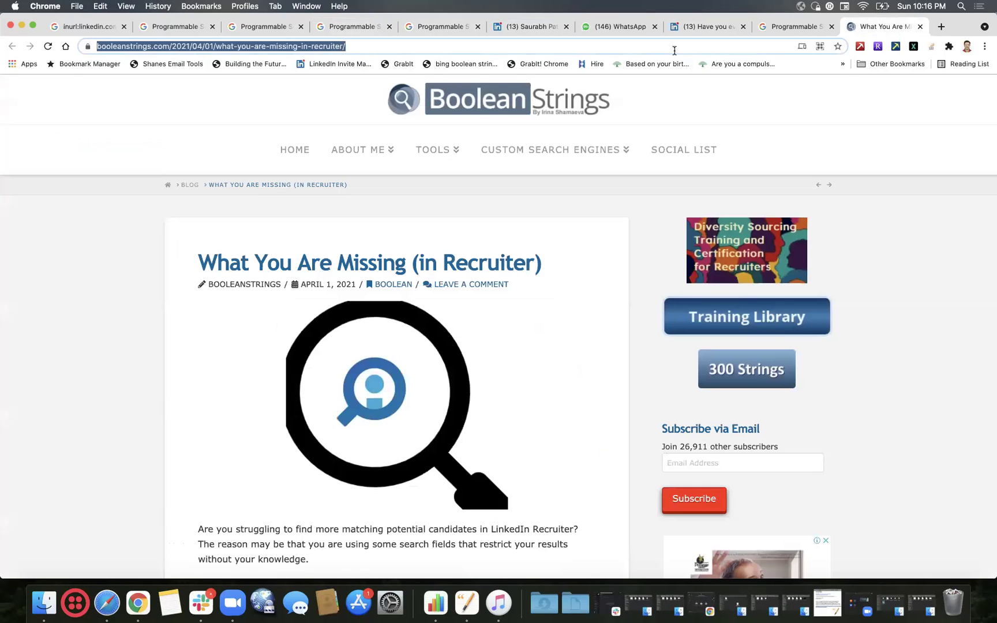
{"action": "type", "text": "s"}
{"action": "key", "text": "Right"}
{"action": "key", "text": "Return"}
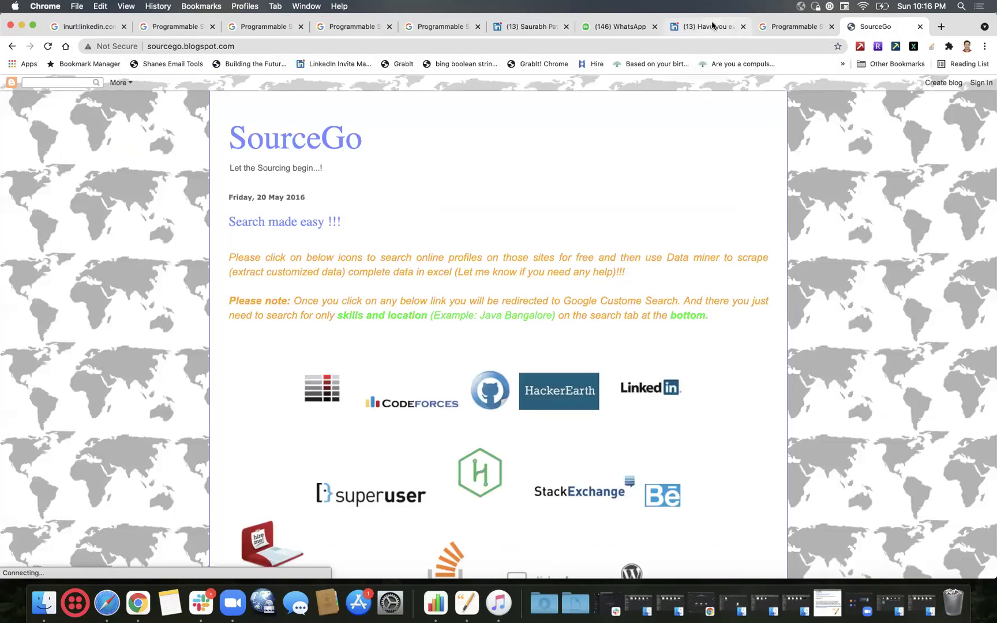
Revisit the job and diversity search results, and open the form for creating a new programmable search engine.
{"action": "left_click", "coordinate": [796, 26]}
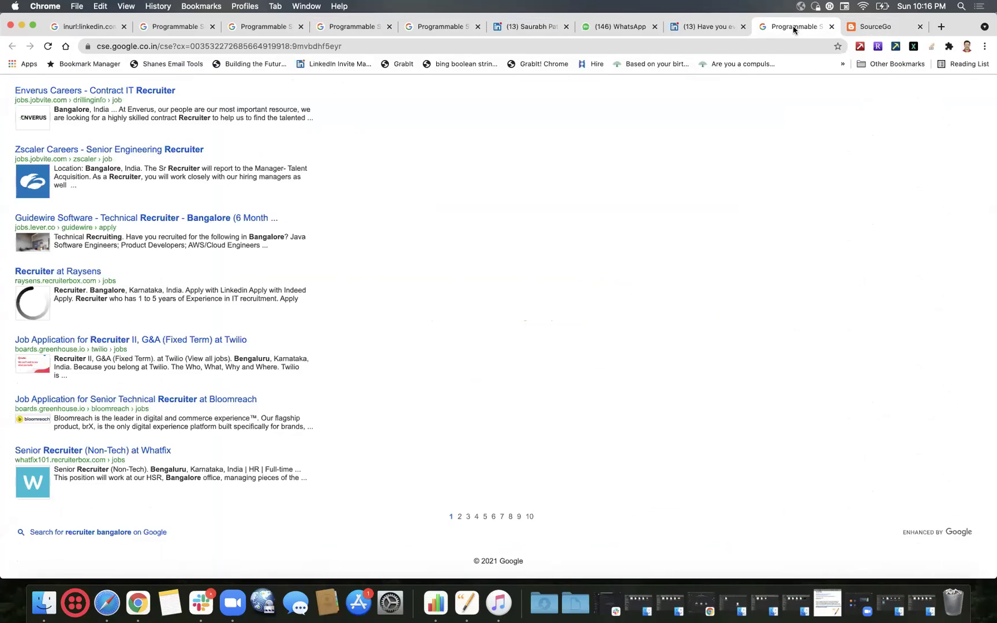
{"action": "left_click", "coordinate": [448, 28]}
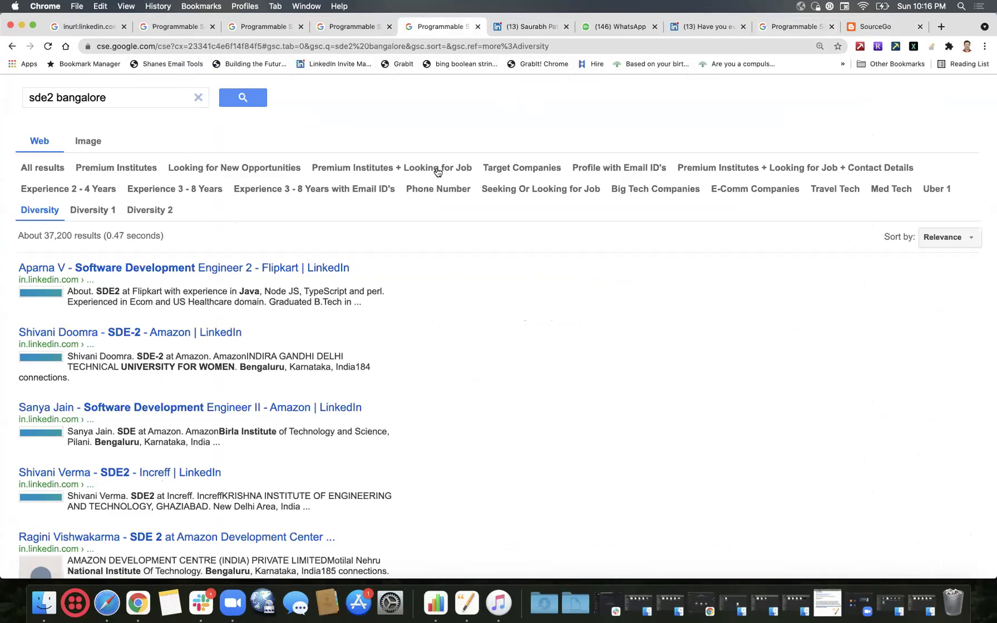
{"action": "left_click", "coordinate": [355, 27]}
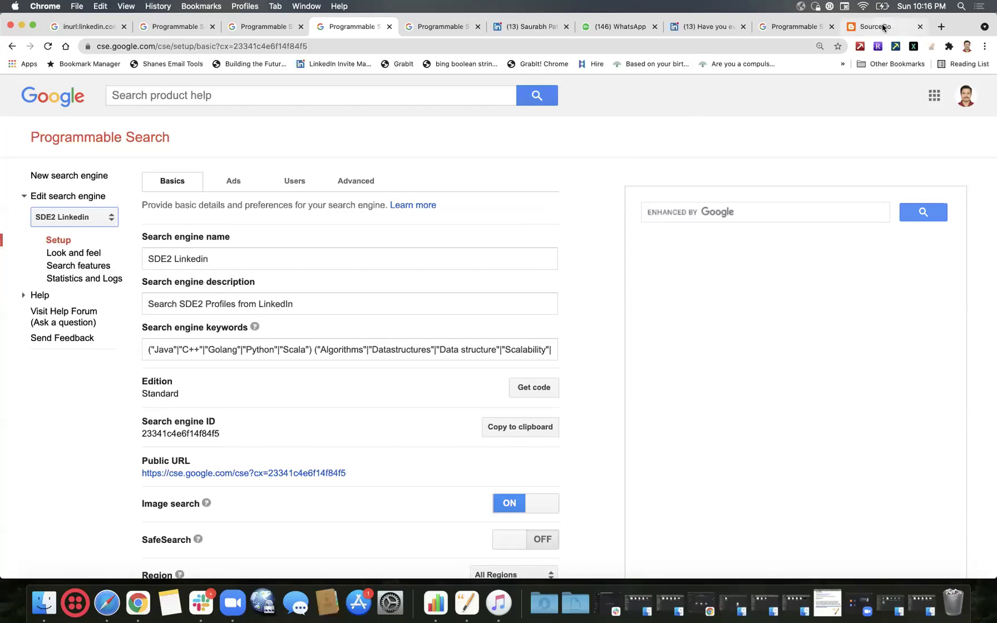
{"action": "left_click", "coordinate": [63, 177]}
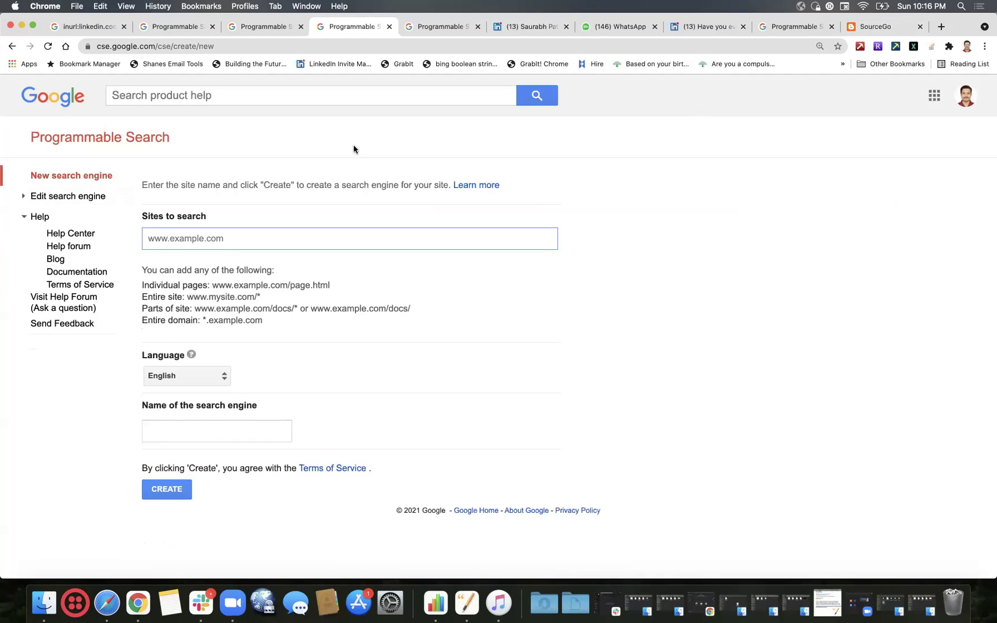
Go back to the SourceGo blog and open its Search on Play Store custom search engine.
{"action": "left_click", "coordinate": [860, 27]}
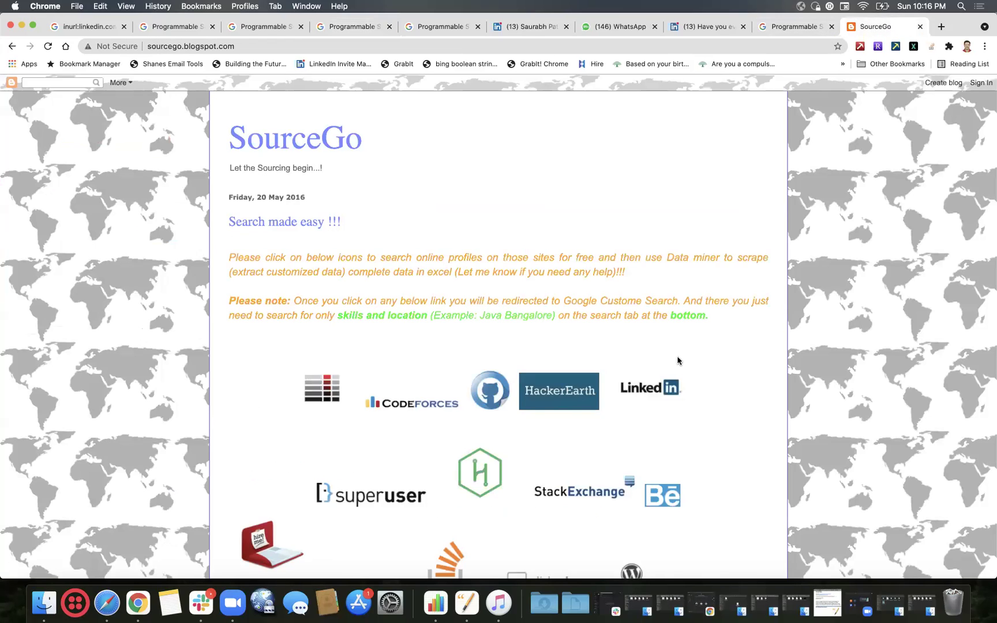
{"action": "scroll", "coordinate": [678, 360], "scroll_direction": "down", "scroll_amount": 5}
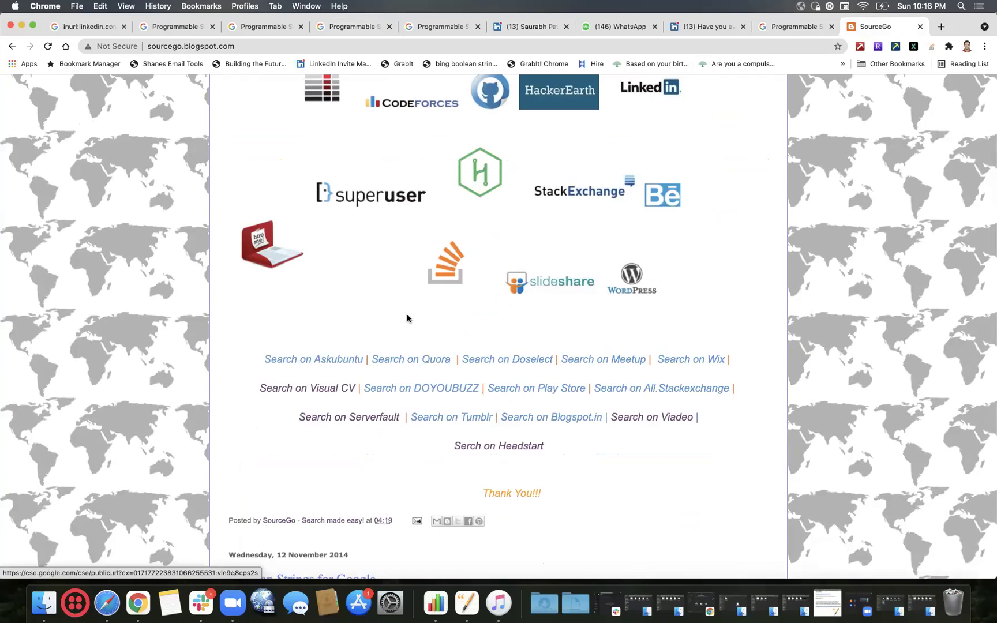
{"action": "left_click", "coordinate": [533, 388]}
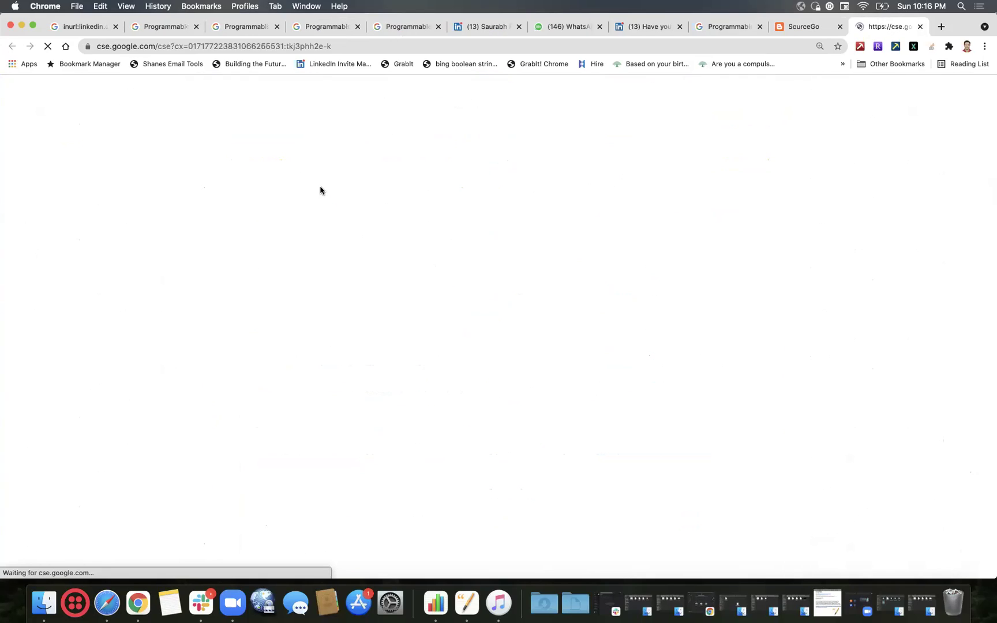
Search the Play Store custom search engine for "bangalore" and look through the app results.
{"action": "left_click", "coordinate": [174, 104]}
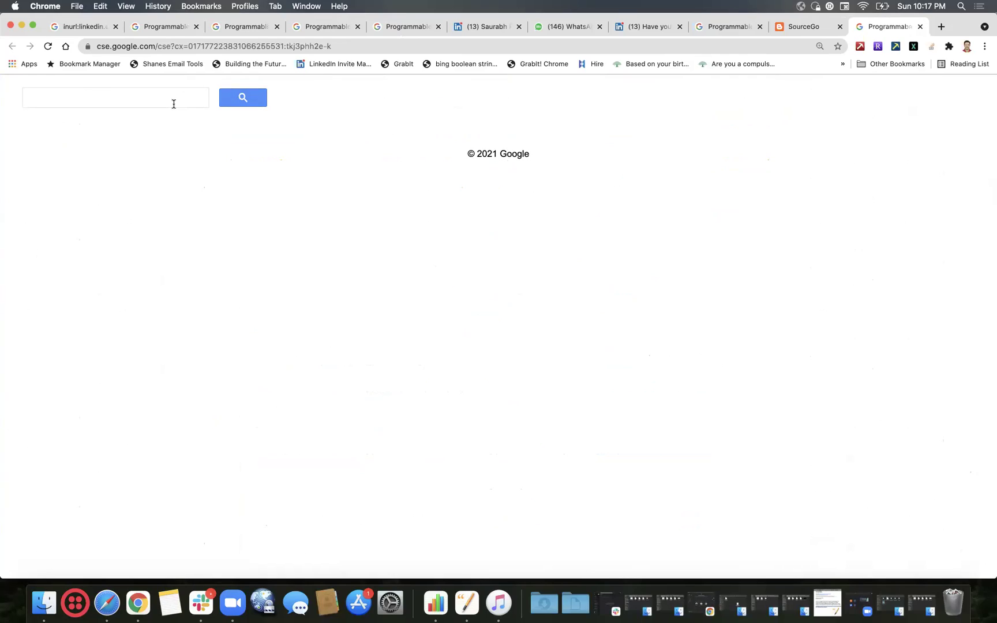
{"action": "type", "text": "ba"}
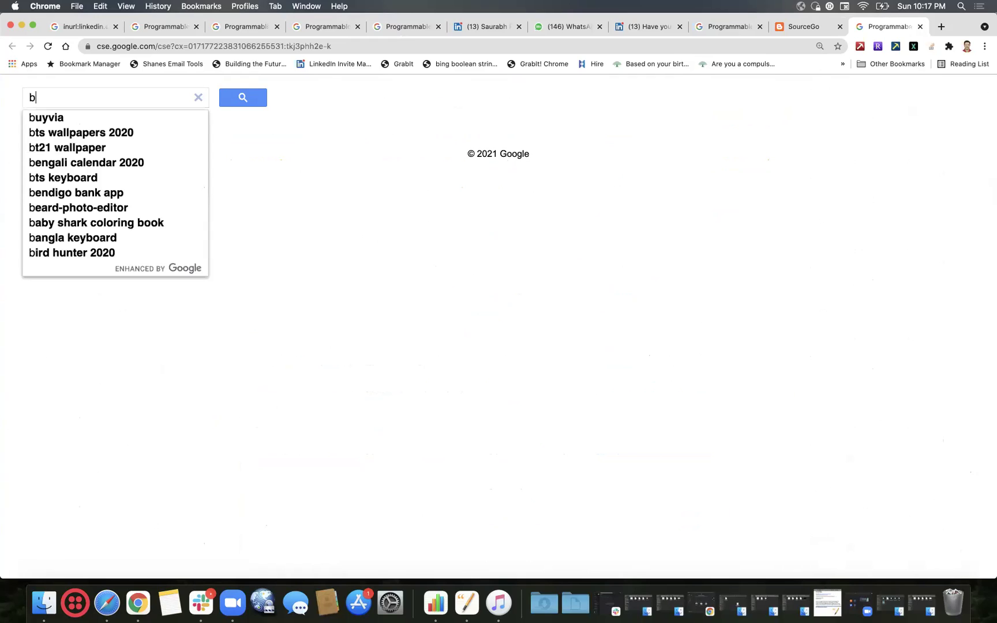
{"action": "key", "text": "BackSpace"}
{"action": "type", "text": "angalore"}
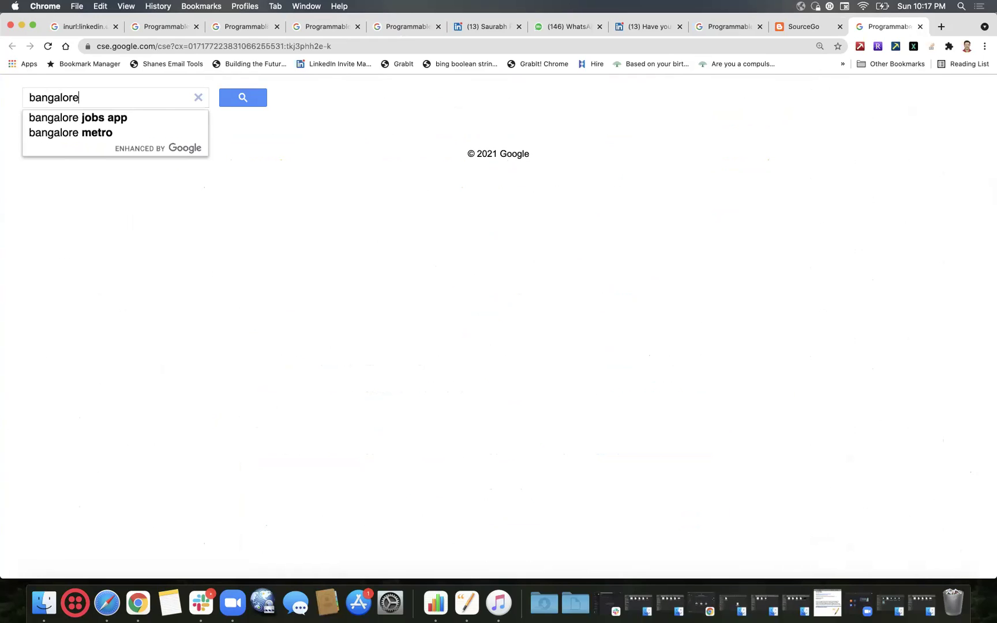
{"action": "key", "text": "Return"}
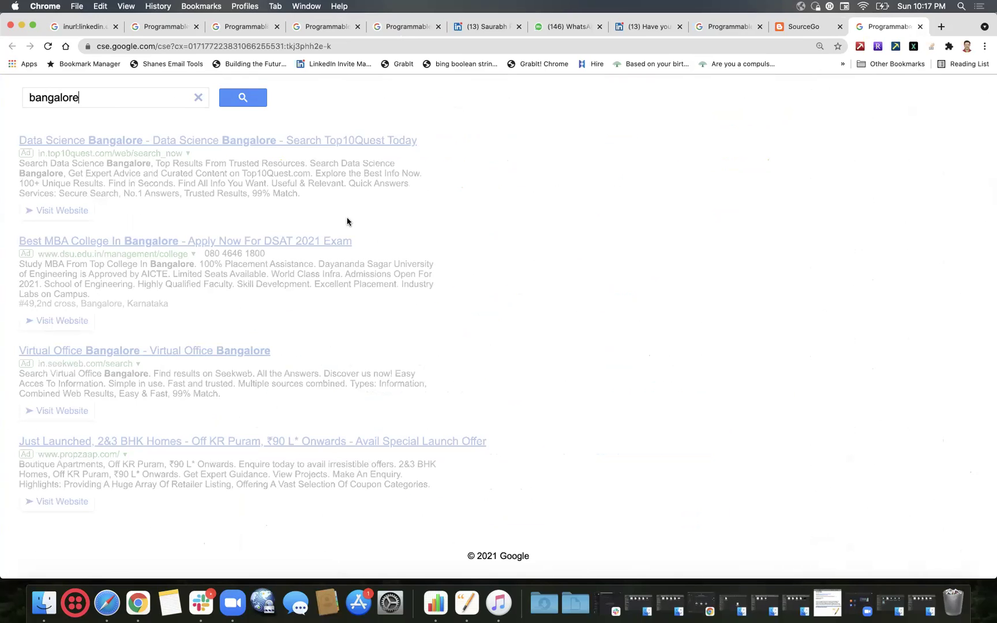
{"action": "scroll", "coordinate": [409, 305], "scroll_direction": "down", "scroll_amount": 5}
{"action": "scroll", "coordinate": [409, 306], "scroll_direction": "down", "scroll_amount": 8}
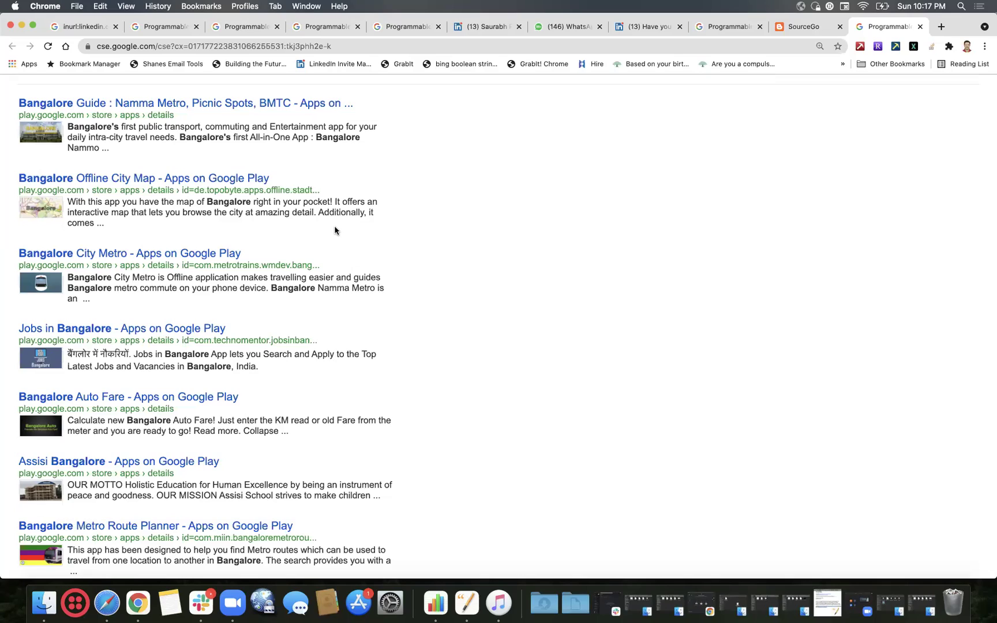
{"action": "scroll", "coordinate": [335, 231], "scroll_direction": "down", "scroll_amount": 8}
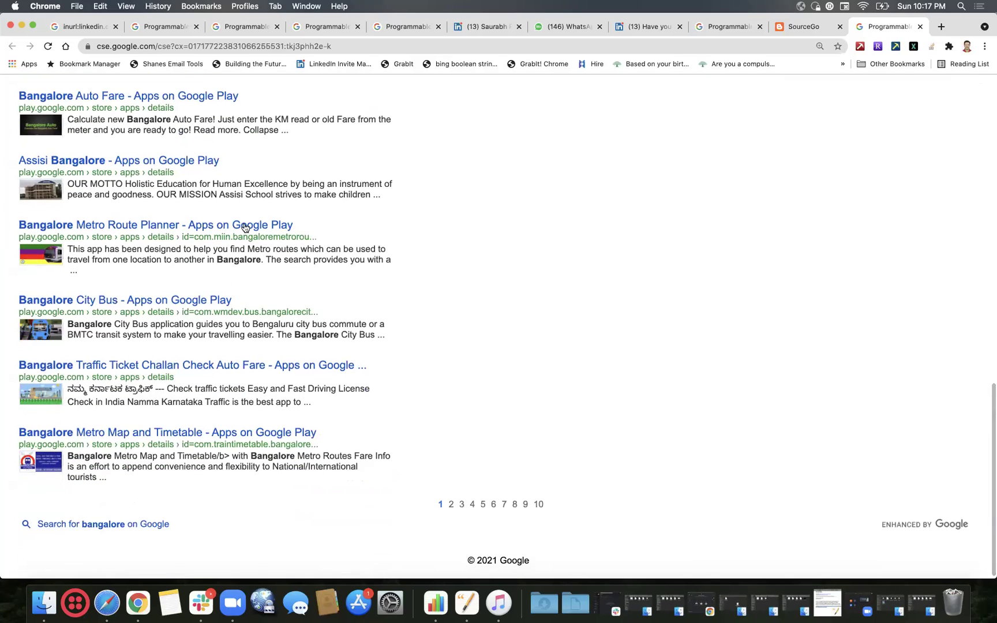
Apply the Email refinement to the "bangalore" Play Store search and look through the refined results.
{"action": "scroll", "coordinate": [356, 220], "scroll_direction": "up", "scroll_amount": 15}
{"action": "left_click", "coordinate": [101, 141]}
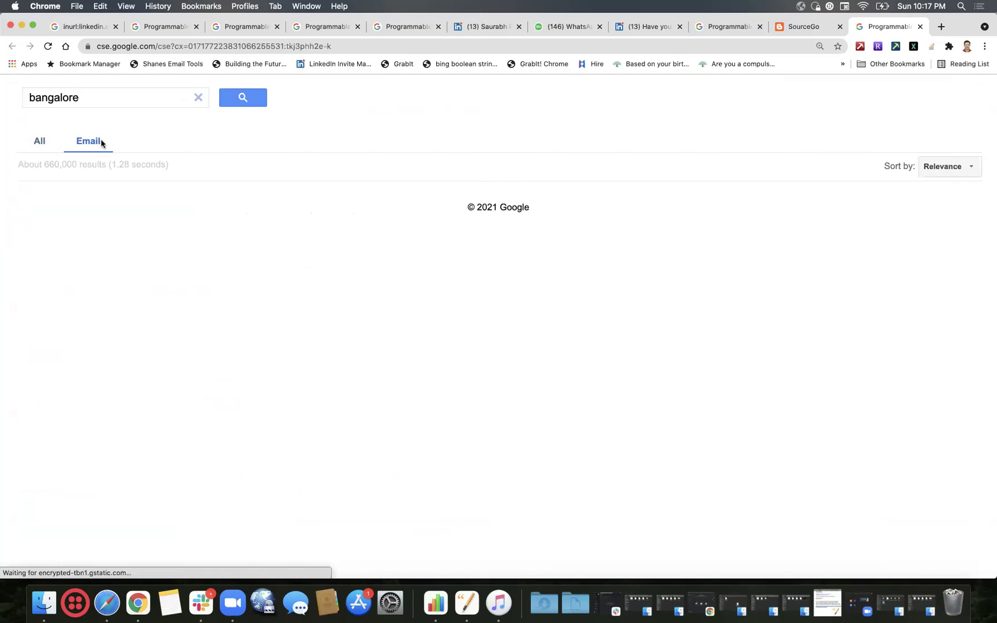
{"action": "scroll", "coordinate": [392, 314], "scroll_direction": "down", "scroll_amount": 3}
{"action": "scroll", "coordinate": [392, 314], "scroll_direction": "down", "scroll_amount": 8}
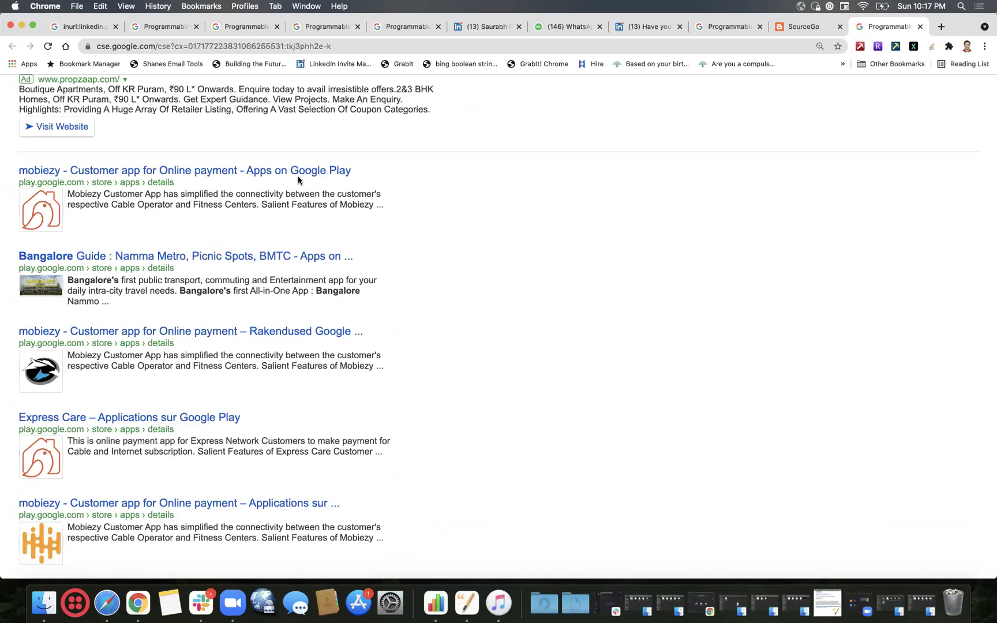
Open three of the mobiezy app listings from the first page of "bangalore" results, returning to the search results after each.
{"action": "left_click", "coordinate": [297, 169]}
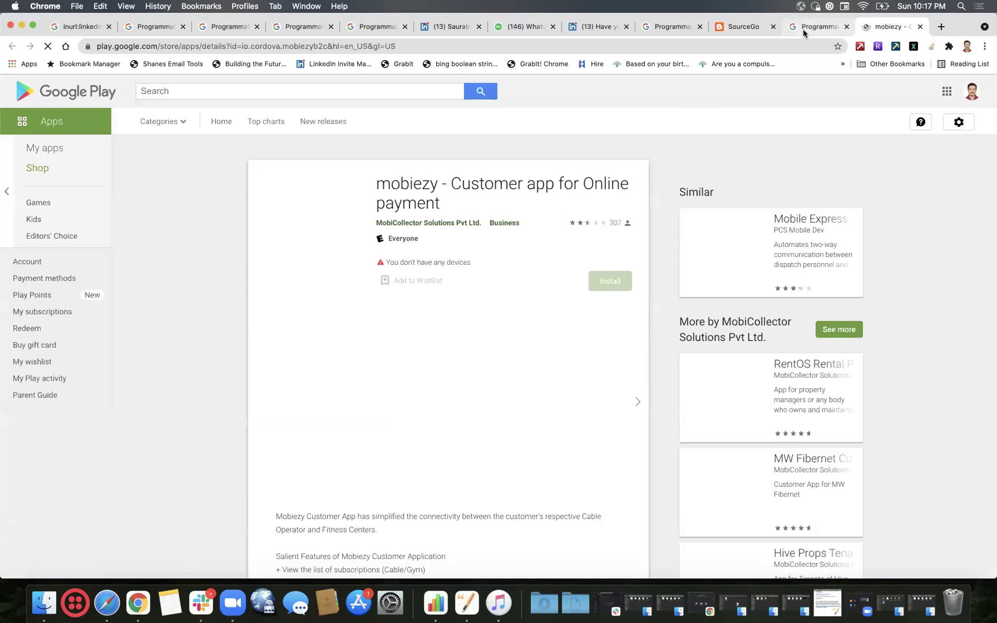
{"action": "left_click", "coordinate": [804, 31]}
{"action": "scroll", "coordinate": [492, 252], "scroll_direction": "down", "scroll_amount": 9}
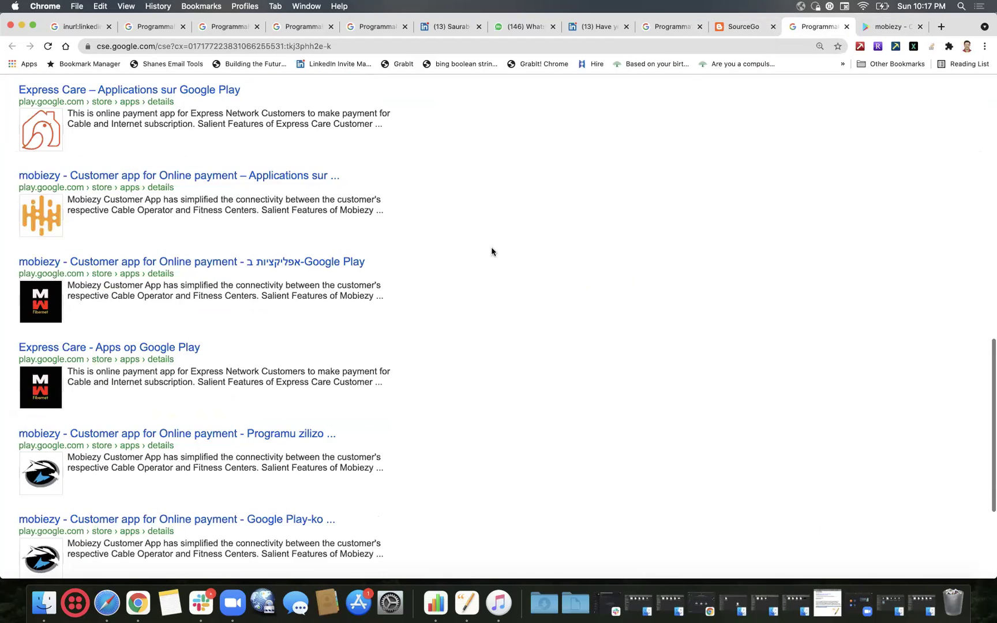
{"action": "scroll", "coordinate": [289, 231], "scroll_direction": "down", "scroll_amount": 2}
{"action": "left_click", "coordinate": [275, 203]}
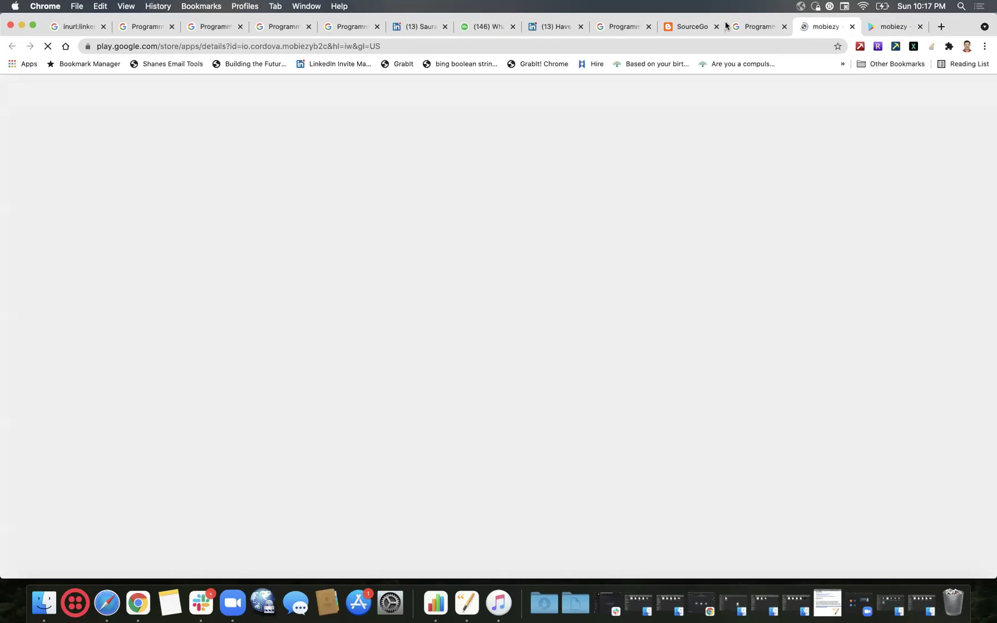
{"action": "left_click", "coordinate": [750, 26]}
{"action": "scroll", "coordinate": [554, 278], "scroll_direction": "down", "scroll_amount": 4}
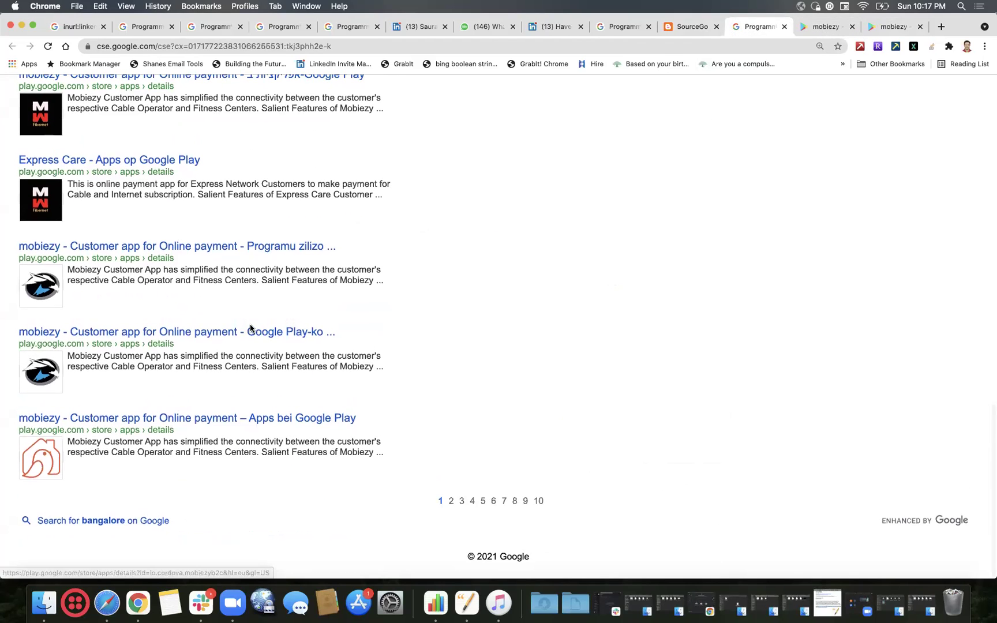
{"action": "left_click", "coordinate": [251, 331]}
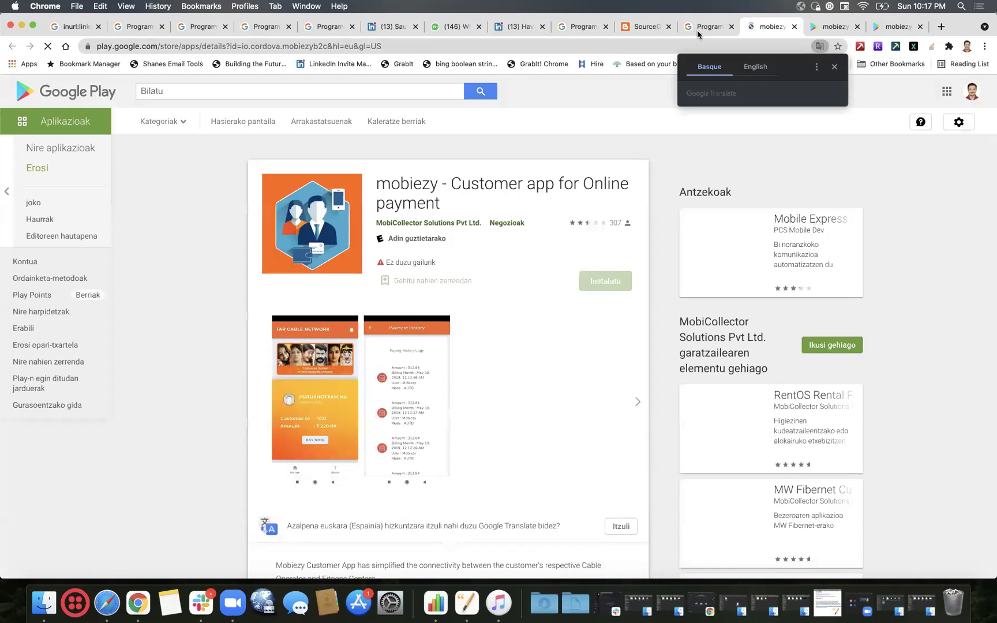
{"action": "left_click", "coordinate": [697, 31]}
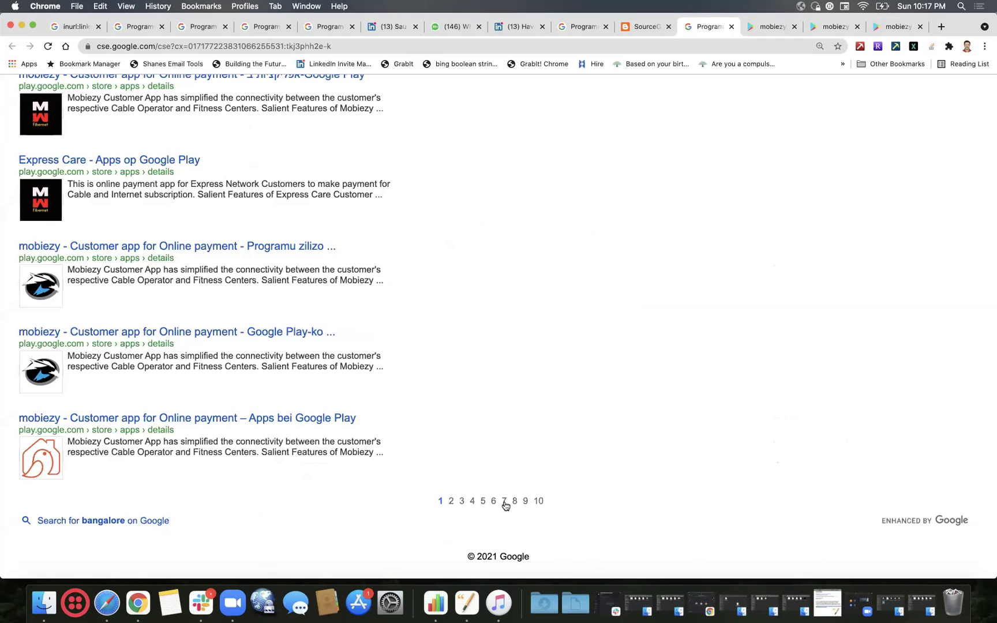
Go to results page 7 and view the Dual Bangalore Service and Organic A2 Fresh Cow Milk app listings, returning to the results after each.
{"action": "left_click", "coordinate": [505, 501]}
{"action": "scroll", "coordinate": [467, 363], "scroll_direction": "down", "scroll_amount": 3}
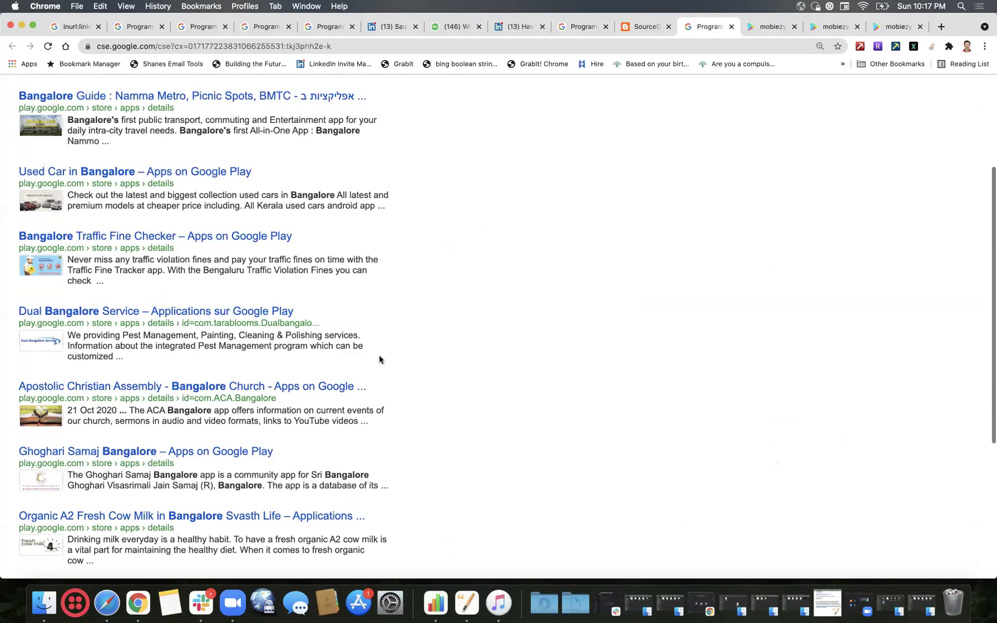
{"action": "left_click", "coordinate": [250, 312]}
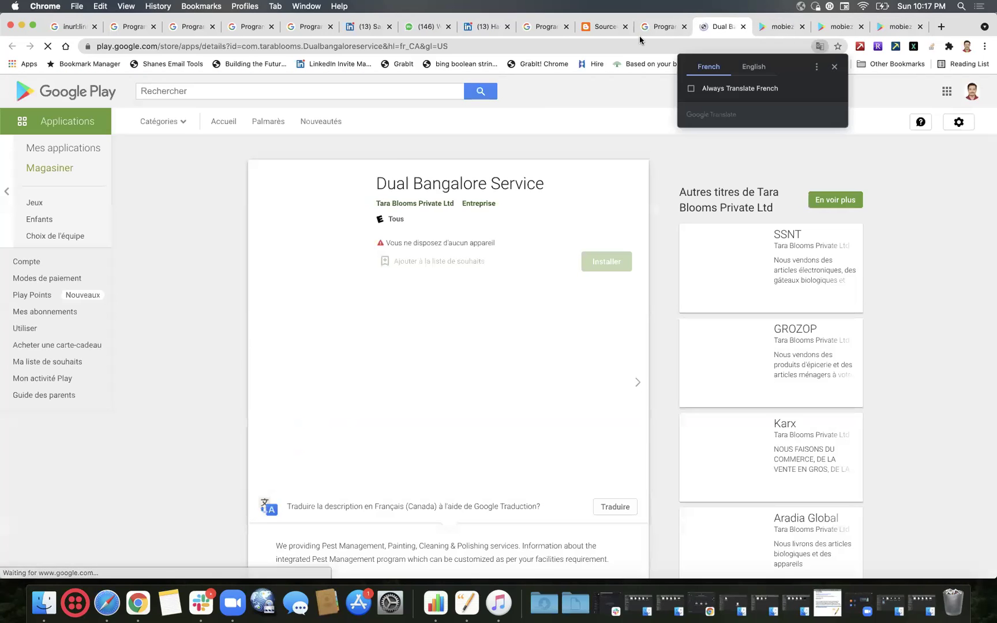
{"action": "left_click", "coordinate": [658, 27]}
{"action": "scroll", "coordinate": [482, 262], "scroll_direction": "down", "scroll_amount": 4}
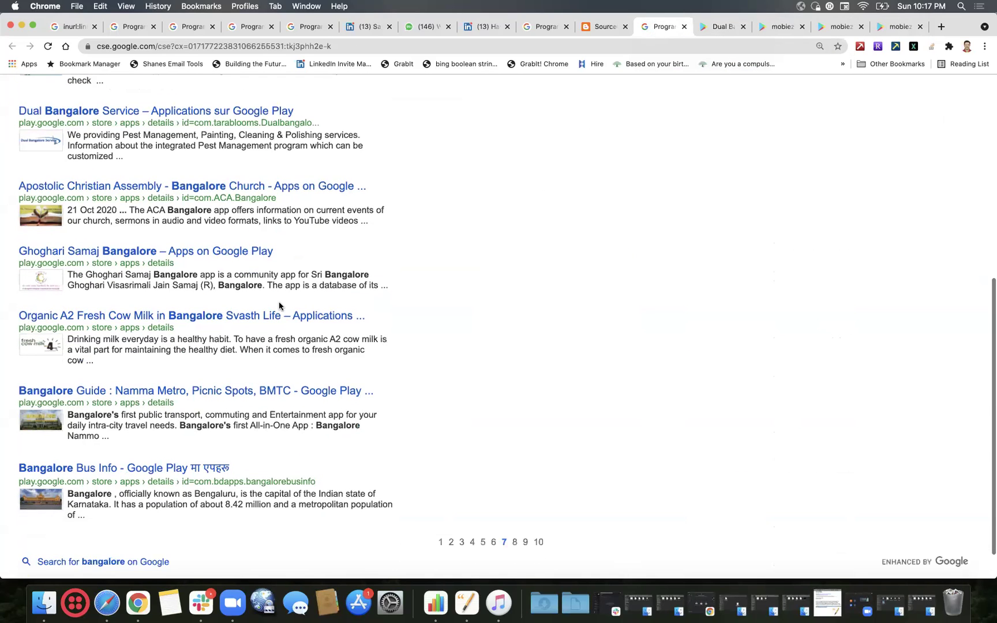
{"action": "left_click", "coordinate": [278, 317]}
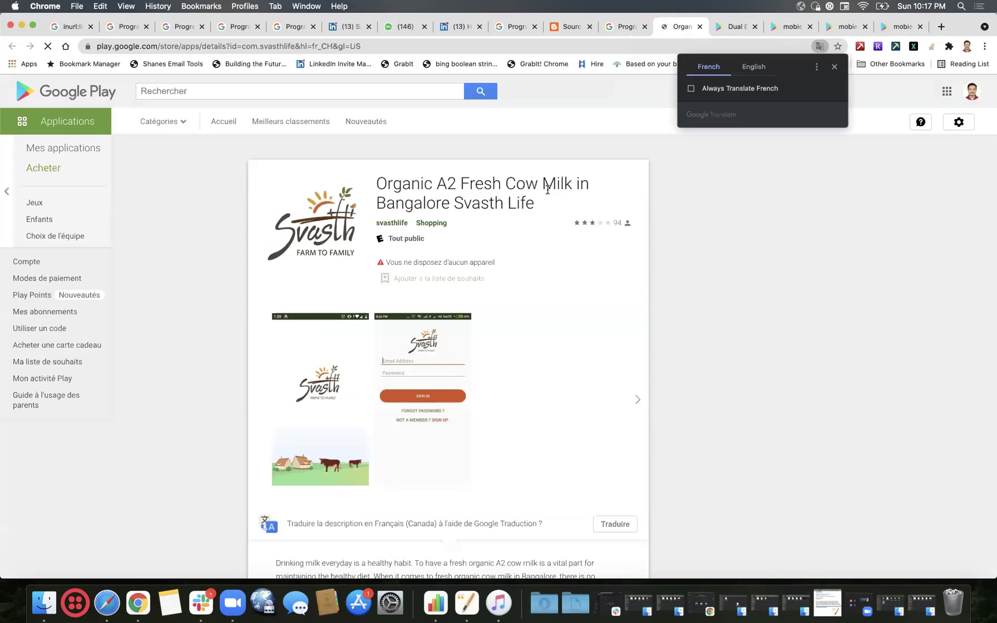
{"action": "left_click", "coordinate": [615, 32]}
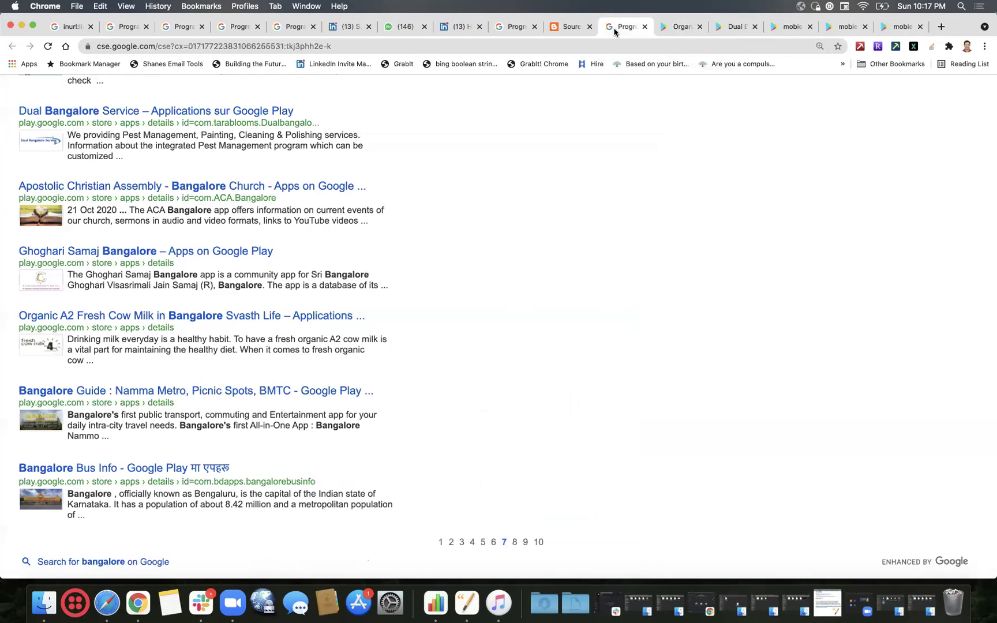
Return to the Programmable Search page and open the existing Play Store search engine for editing.
{"action": "left_click", "coordinate": [498, 31]}
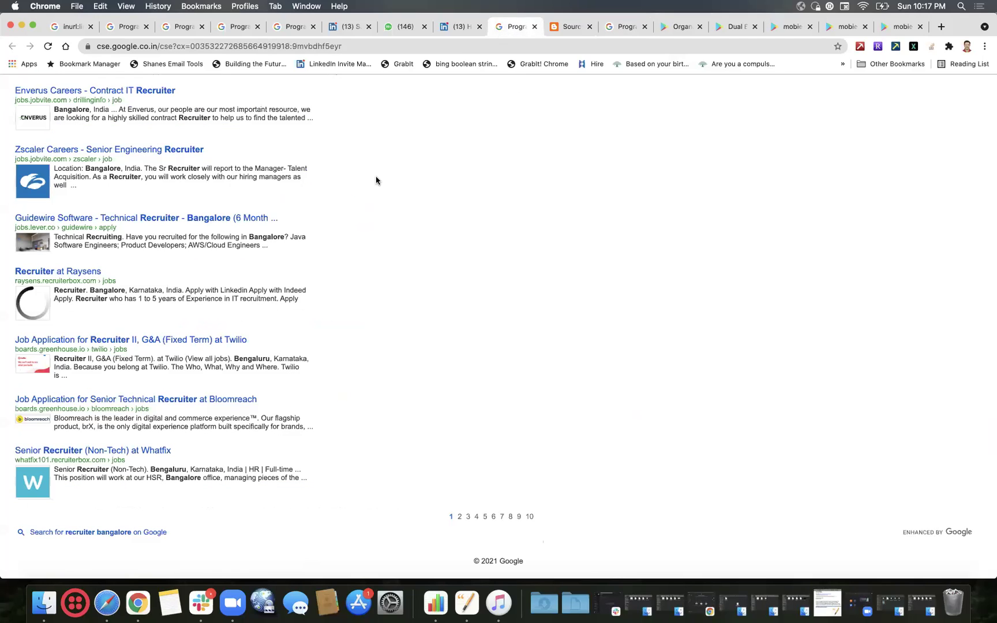
{"action": "left_click", "coordinate": [292, 30]}
{"action": "left_click", "coordinate": [232, 30]}
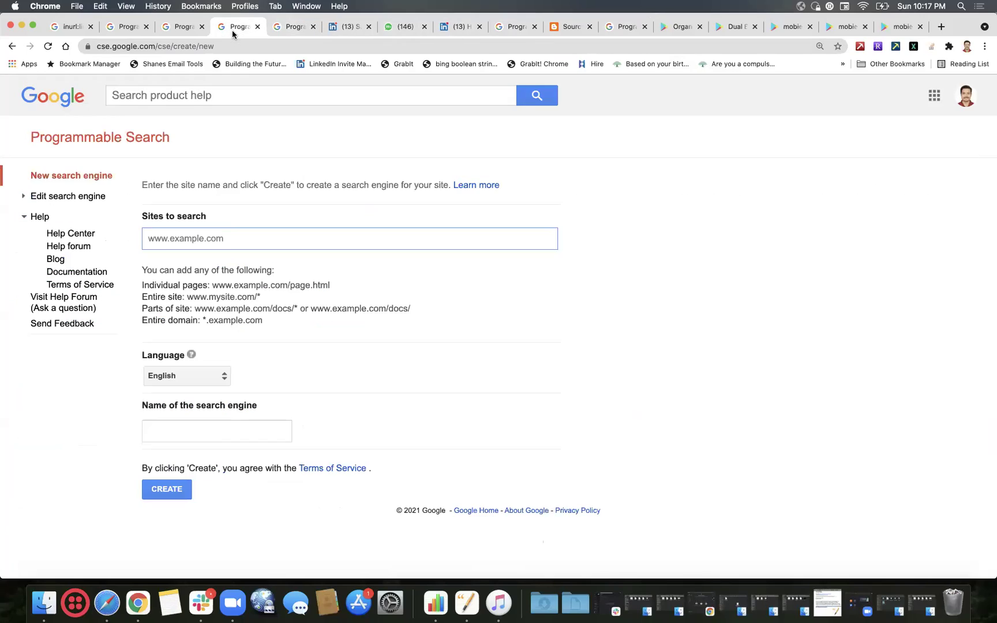
{"action": "left_click", "coordinate": [25, 198]}
{"action": "left_click", "coordinate": [98, 218]}
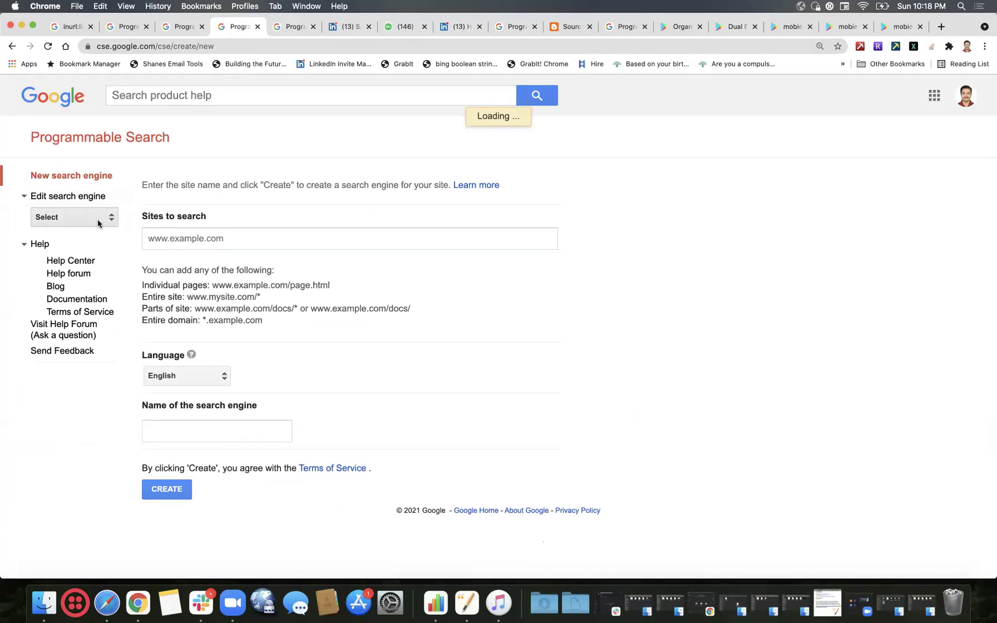
{"action": "scroll", "coordinate": [156, 375], "scroll_direction": "down", "scroll_amount": 3}
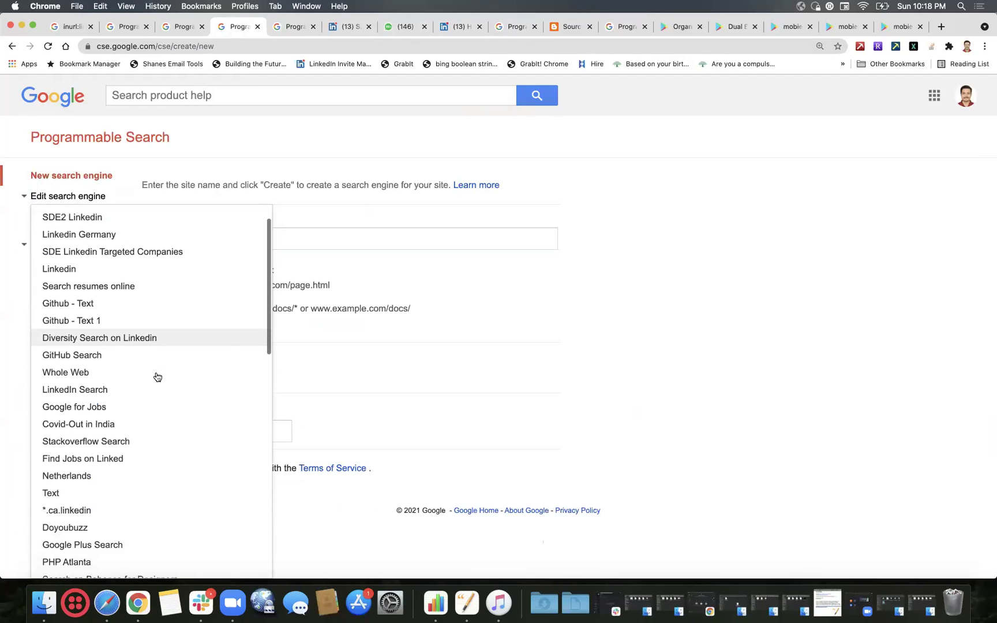
{"action": "scroll", "coordinate": [158, 377], "scroll_direction": "down", "scroll_amount": 5}
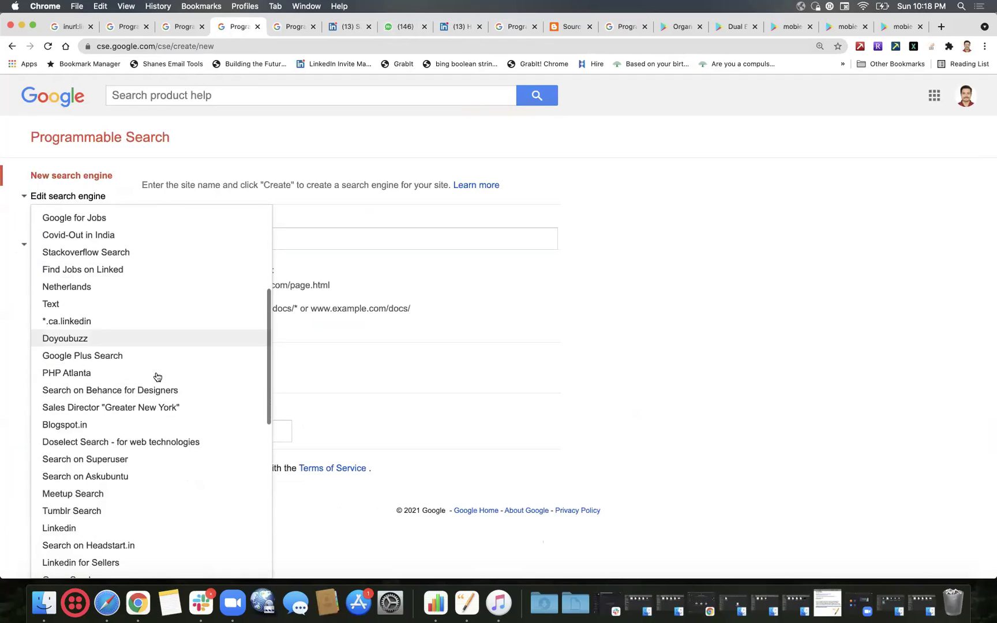
{"action": "scroll", "coordinate": [158, 377], "scroll_direction": "down", "scroll_amount": 5}
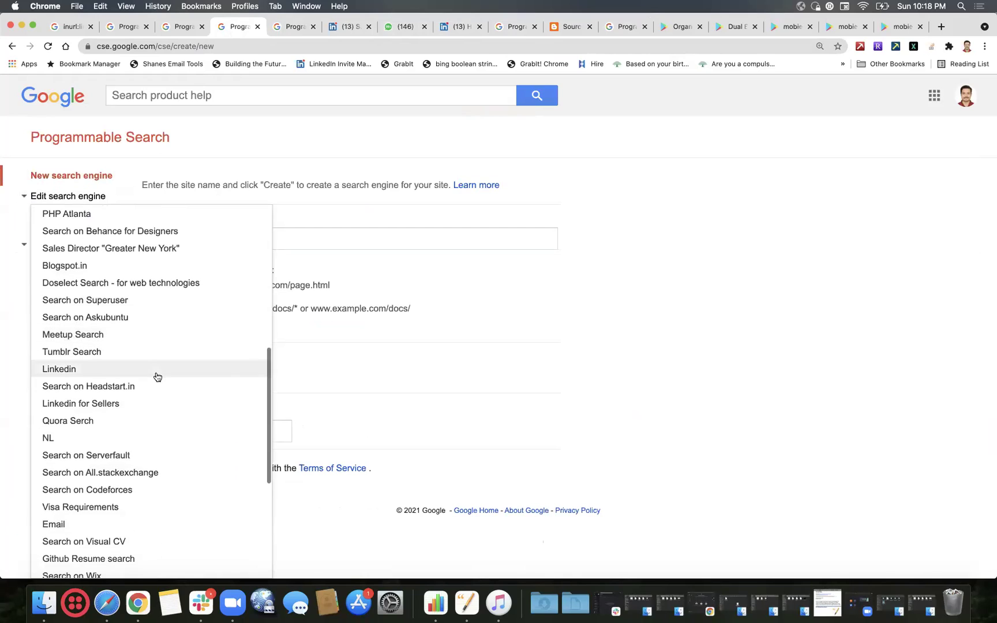
{"action": "scroll", "coordinate": [157, 377], "scroll_direction": "down", "scroll_amount": 5}
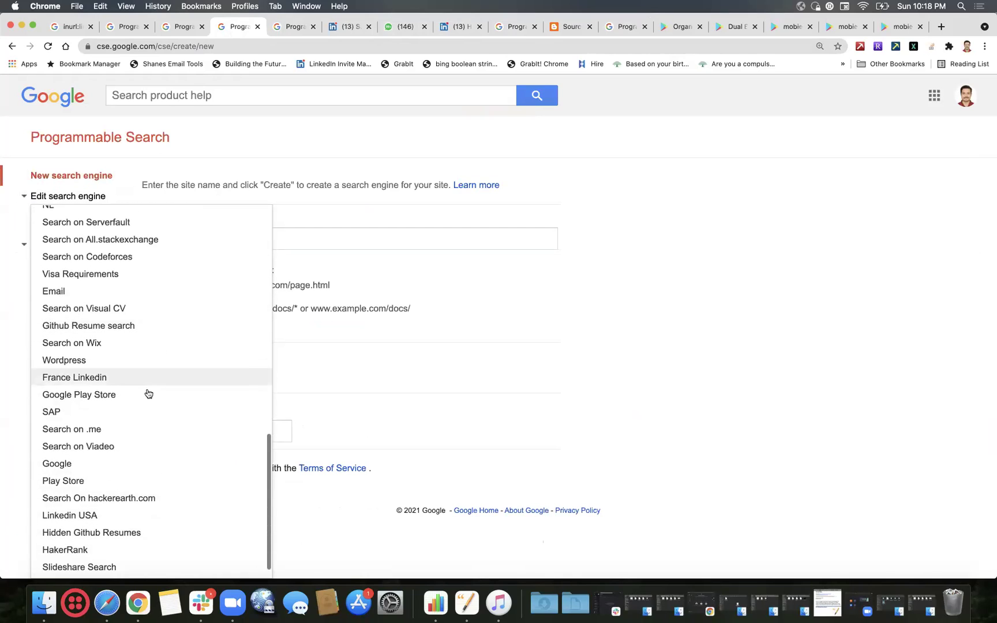
{"action": "left_click", "coordinate": [89, 483]}
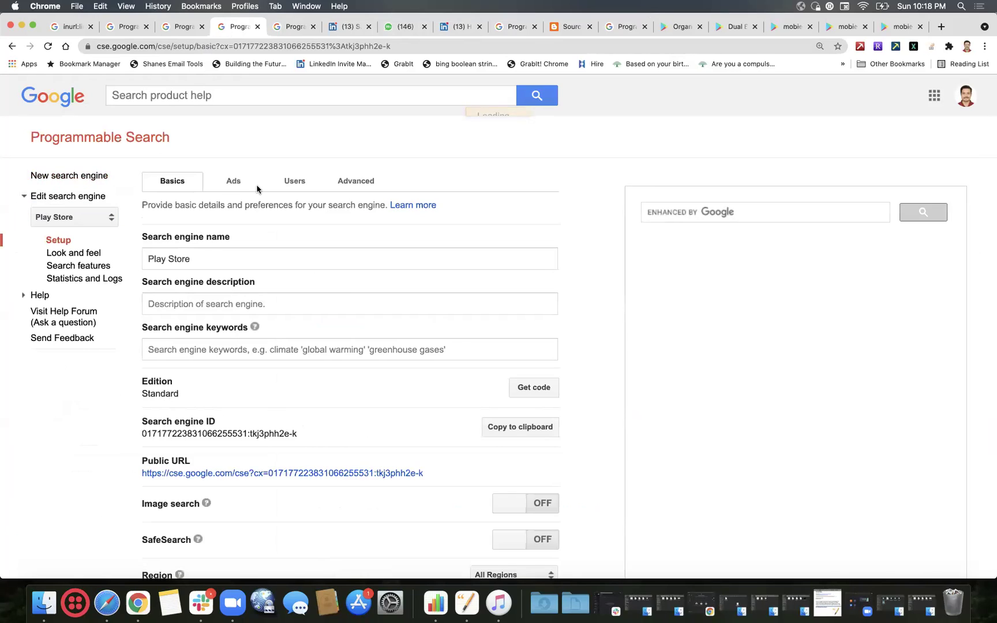
Review the Play Store engine's basic setup, including its sites to search.
{"action": "scroll", "coordinate": [189, 367], "scroll_direction": "down", "scroll_amount": 10}
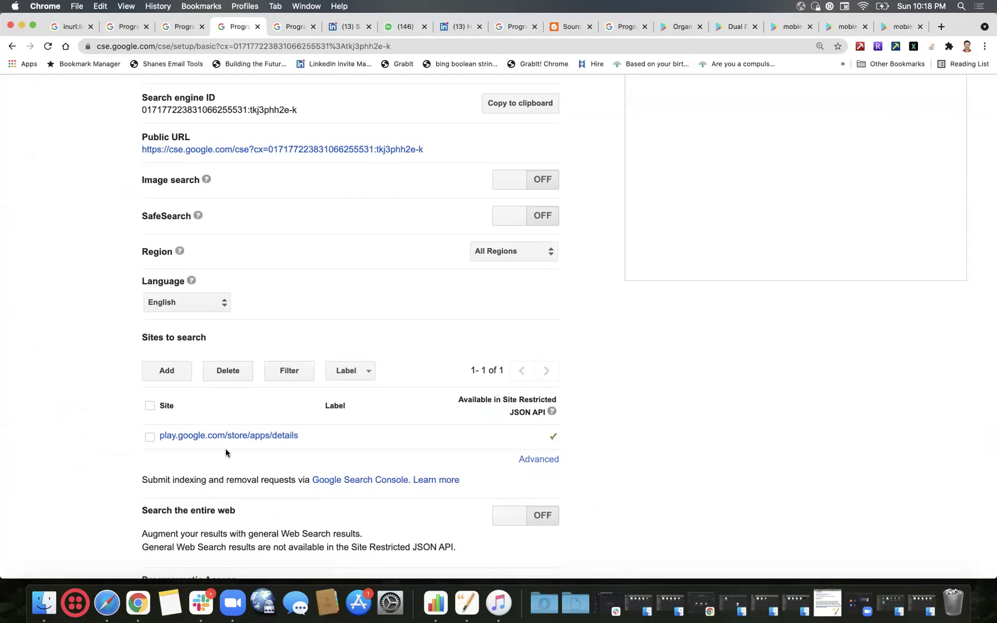
{"action": "scroll", "coordinate": [6, 409], "scroll_direction": "up", "scroll_amount": 7}
{"action": "scroll", "coordinate": [6, 409], "scroll_direction": "up", "scroll_amount": 3}
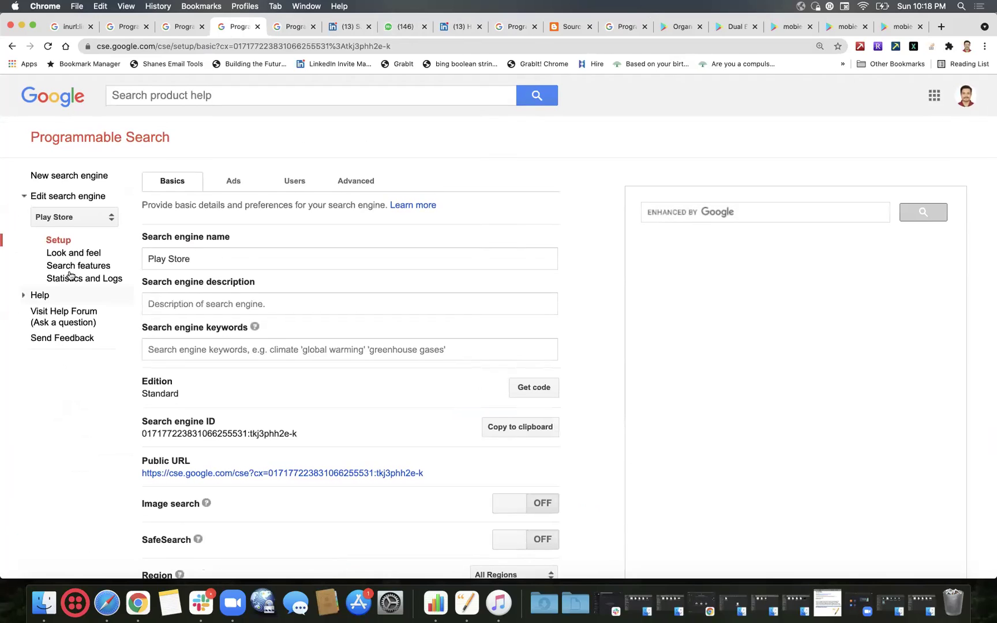
Open the Email refinement in the Play Store engine's search features to inspect its query.
{"action": "left_click", "coordinate": [88, 266]}
{"action": "left_click", "coordinate": [243, 182]}
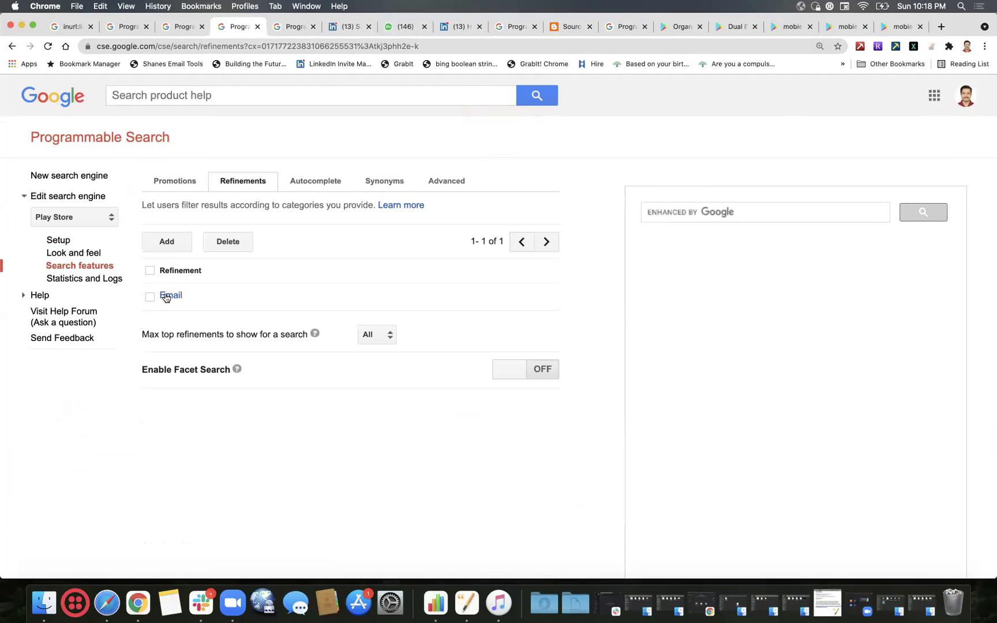
{"action": "left_click", "coordinate": [168, 295]}
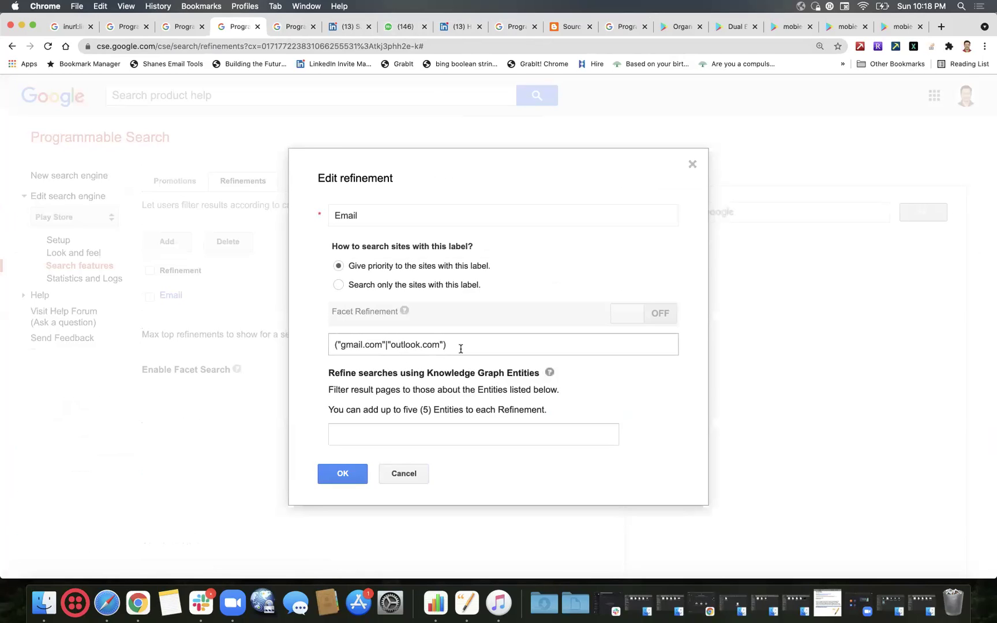
Check the additional information and developer contact details on the Organic A2 Fresh Cow Milk and Dual Bangalore Service Play Store listings.
{"action": "left_click", "coordinate": [674, 32]}
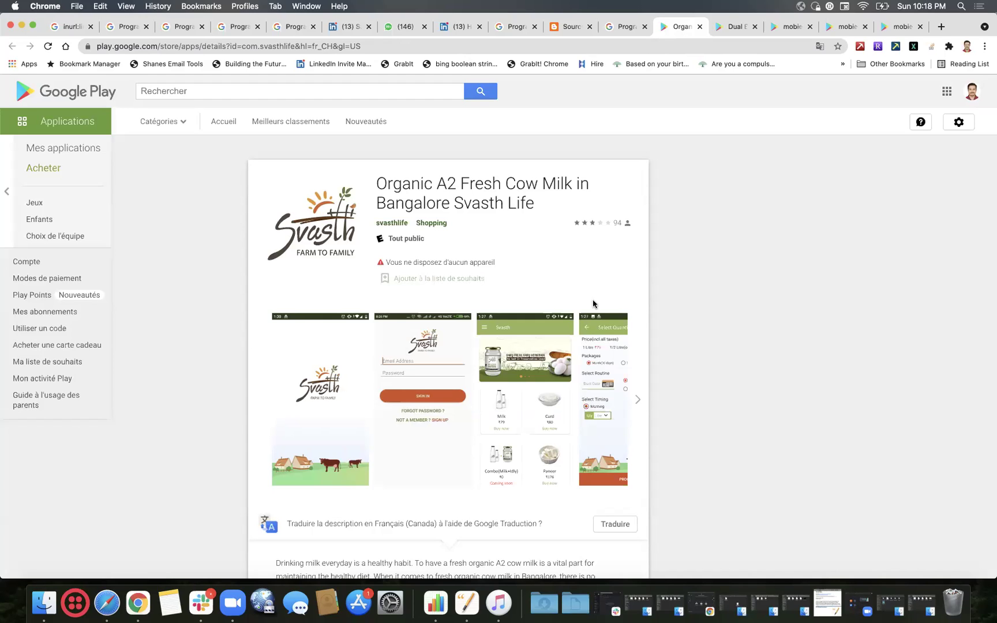
{"action": "scroll", "coordinate": [593, 304], "scroll_direction": "down", "scroll_amount": 10}
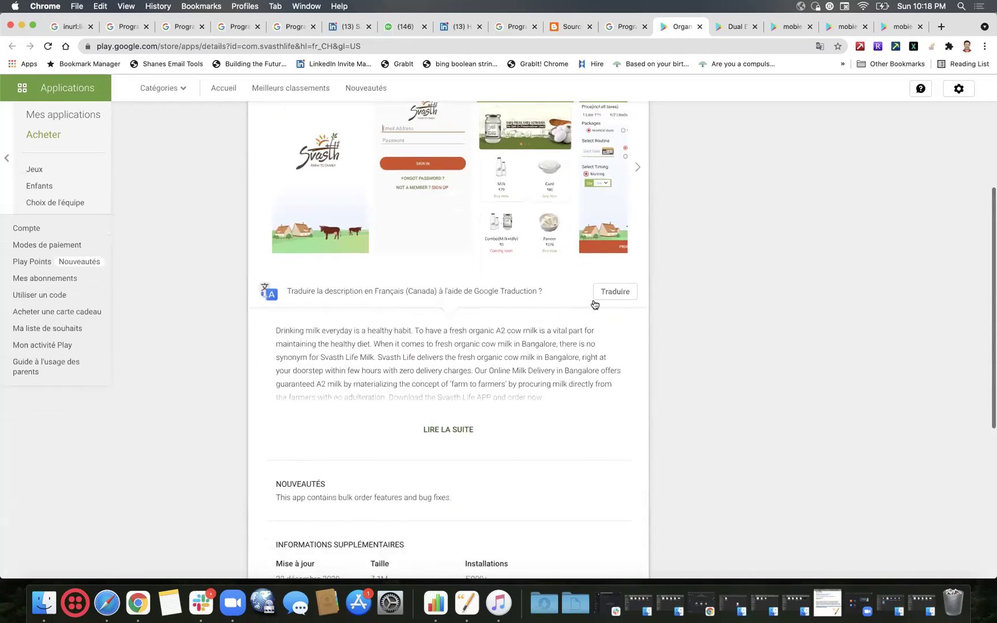
{"action": "scroll", "coordinate": [594, 295], "scroll_direction": "down", "scroll_amount": 5}
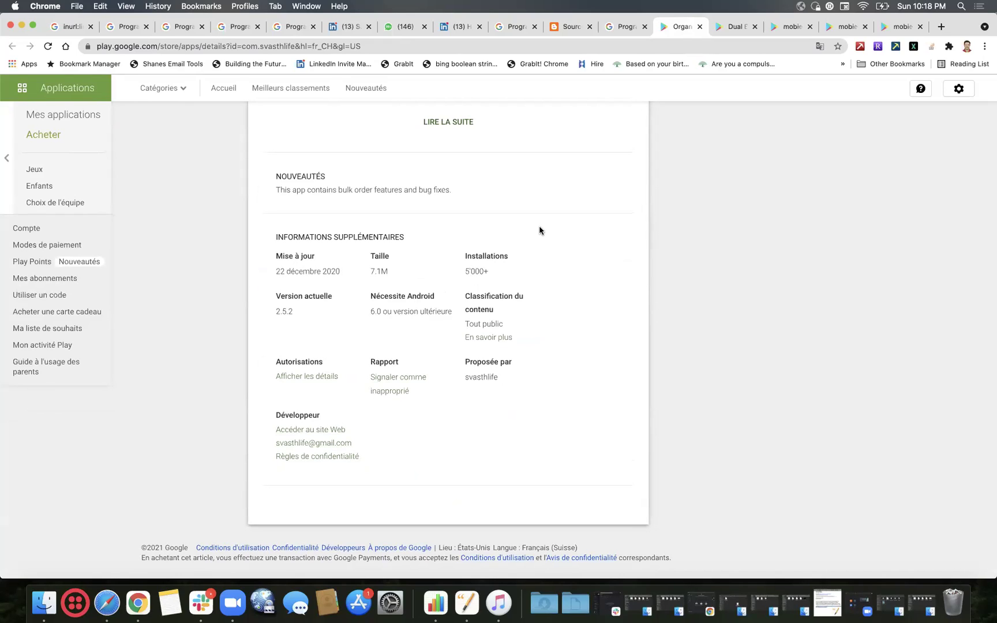
{"action": "left_click", "coordinate": [736, 27]}
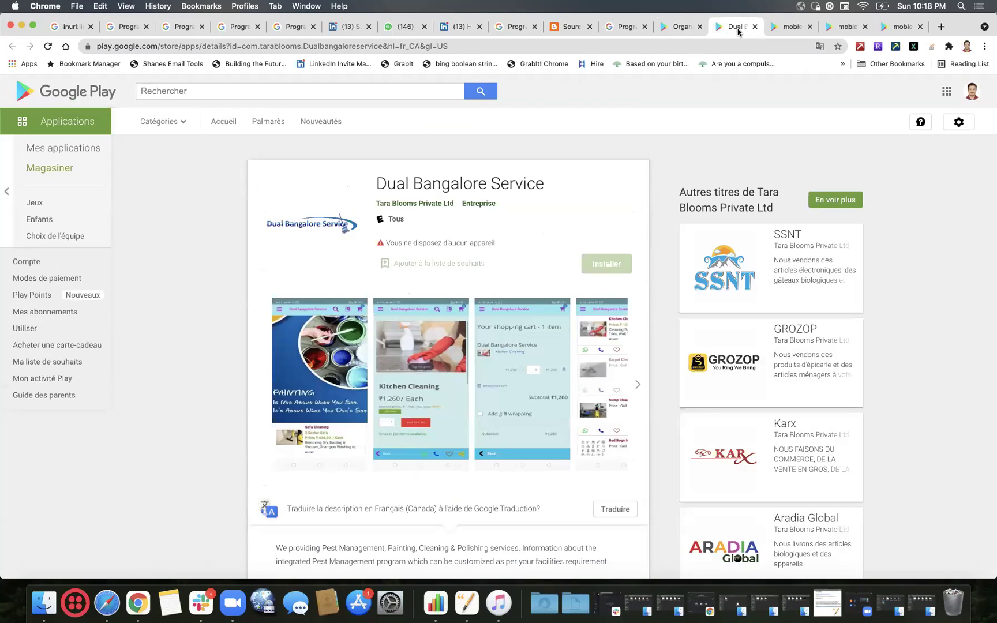
{"action": "scroll", "coordinate": [513, 247], "scroll_direction": "down", "scroll_amount": 5}
{"action": "scroll", "coordinate": [512, 247], "scroll_direction": "down", "scroll_amount": 7}
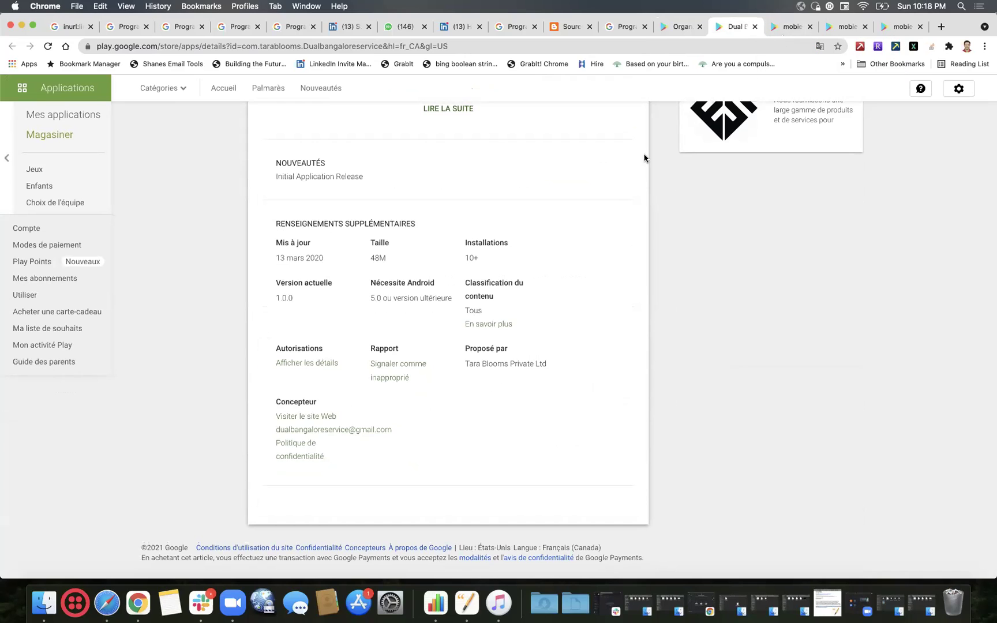
Inspect the developer contact details and app overview on the Hebrew version of the mobiezy Play Store listing.
{"action": "left_click", "coordinate": [856, 26]}
{"action": "scroll", "coordinate": [599, 195], "scroll_direction": "down", "scroll_amount": 10}
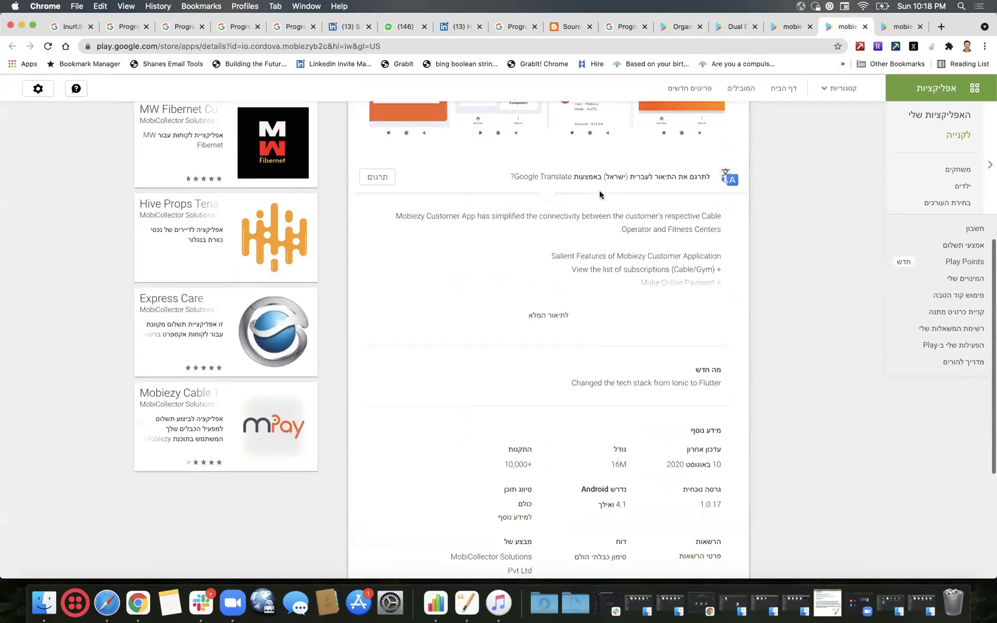
{"action": "scroll", "coordinate": [600, 195], "scroll_direction": "down", "scroll_amount": 2}
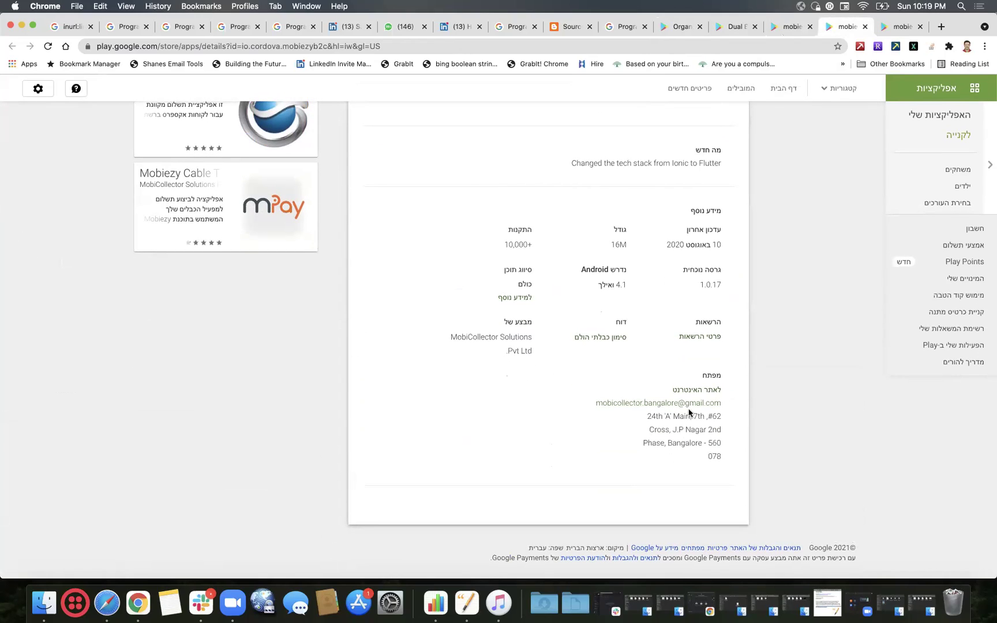
{"action": "scroll", "coordinate": [653, 288], "scroll_direction": "up", "scroll_amount": 10}
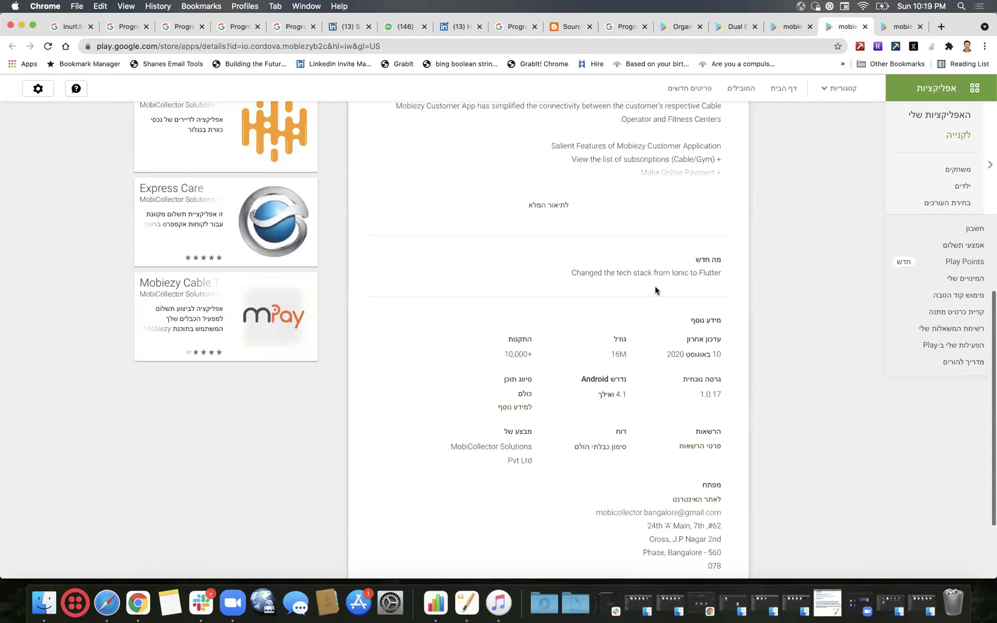
{"action": "scroll", "coordinate": [655, 290], "scroll_direction": "up", "scroll_amount": 4}
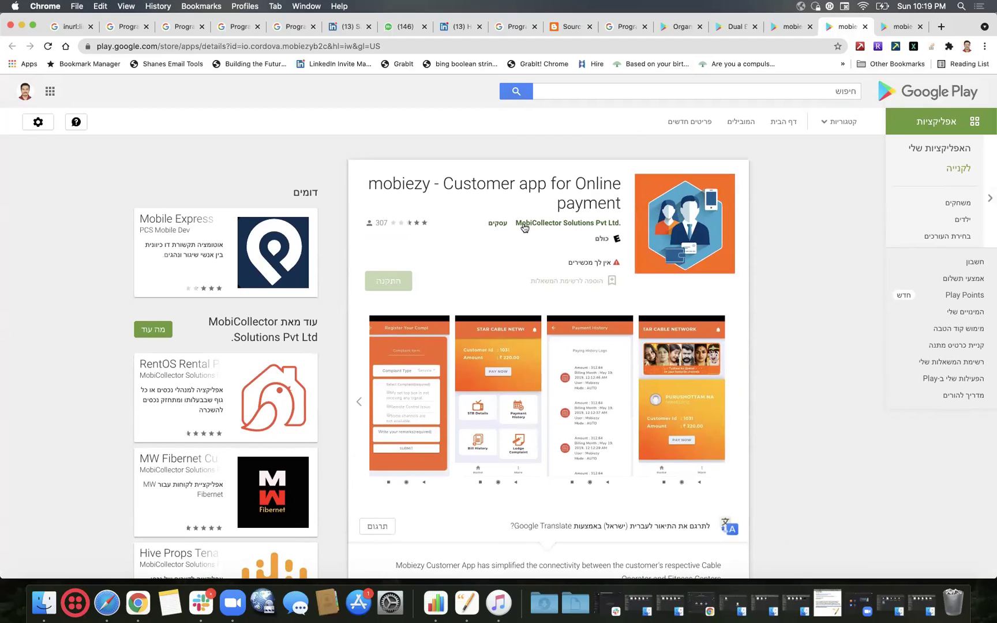
Examine the reviews, install figures and developer details on the English version of the mobiezy listing.
{"action": "left_click", "coordinate": [899, 23]}
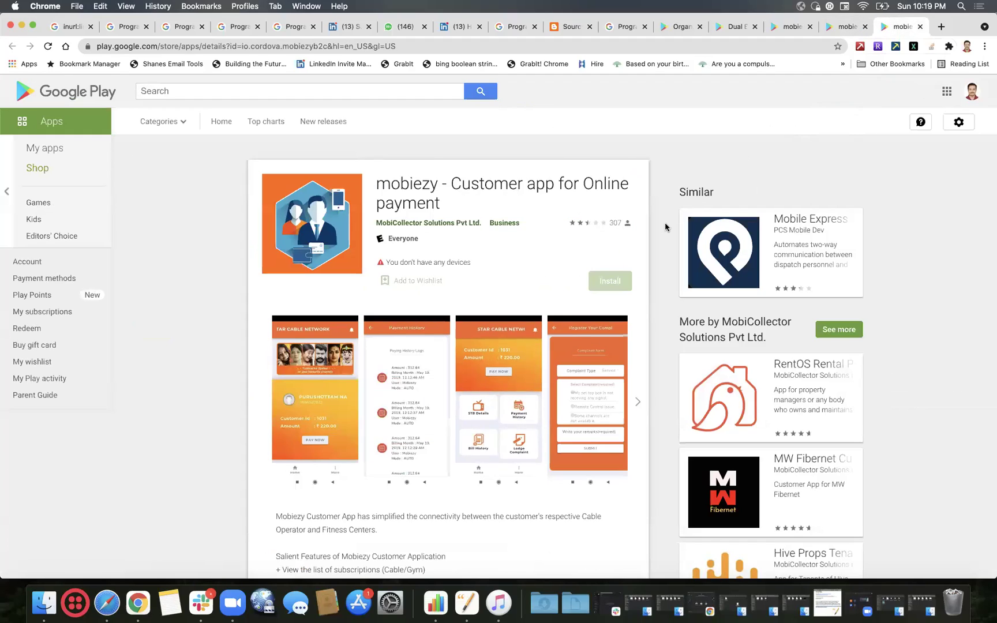
{"action": "scroll", "coordinate": [665, 227], "scroll_direction": "down", "scroll_amount": 10}
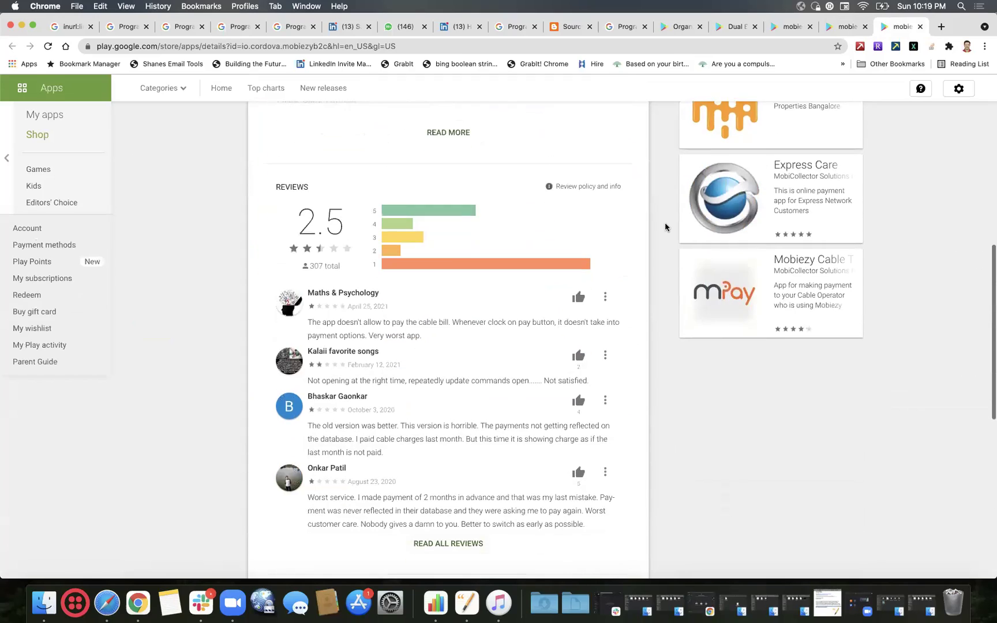
{"action": "scroll", "coordinate": [665, 227], "scroll_direction": "down", "scroll_amount": 5}
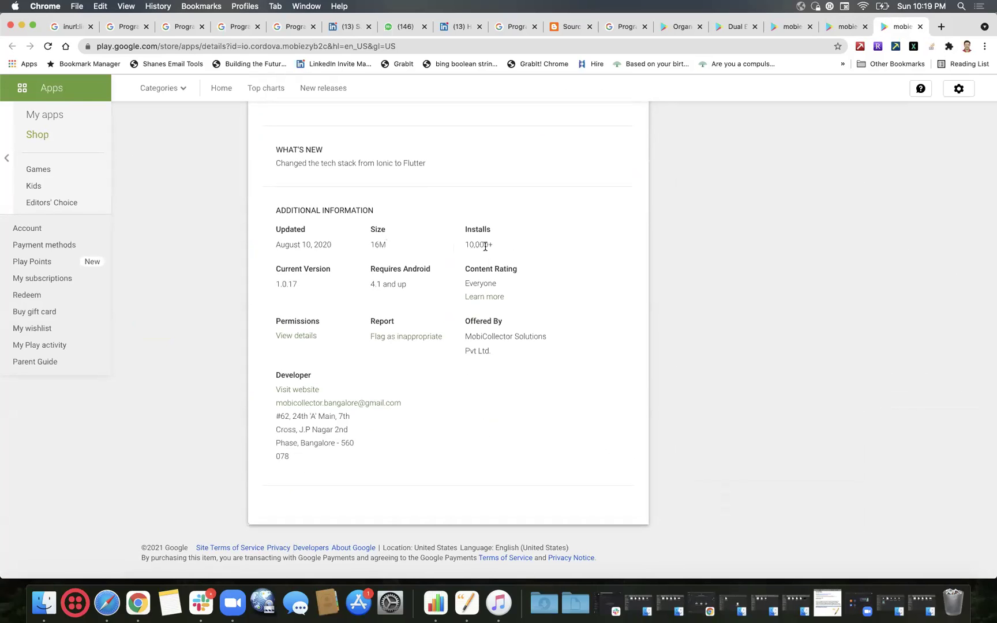
{"action": "scroll", "coordinate": [521, 242], "scroll_direction": "up", "scroll_amount": 10}
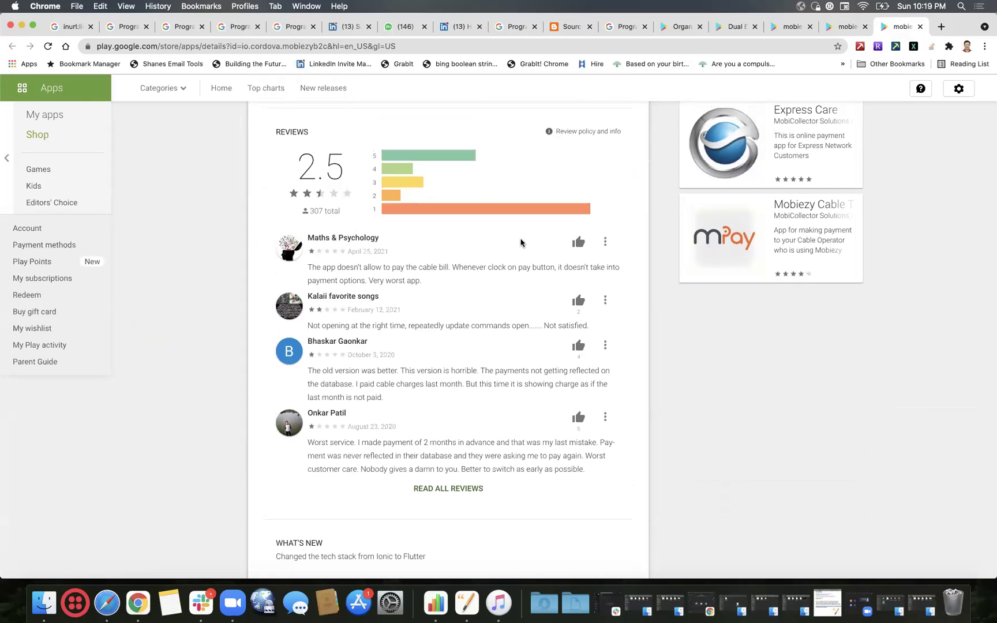
{"action": "scroll", "coordinate": [521, 242], "scroll_direction": "up", "scroll_amount": 15}
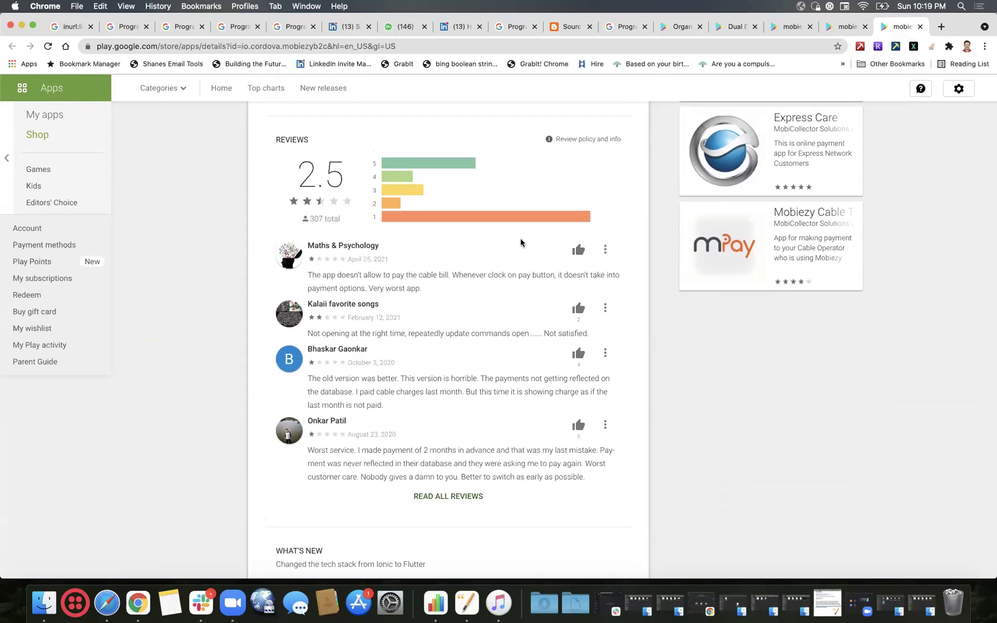
Close all the open Play Store listing tabs for mobiezy, Dual Bangalore Service and Organic A2 Fresh Cow Milk.
{"action": "left_click", "coordinate": [921, 29]}
{"action": "left_click", "coordinate": [921, 29]}
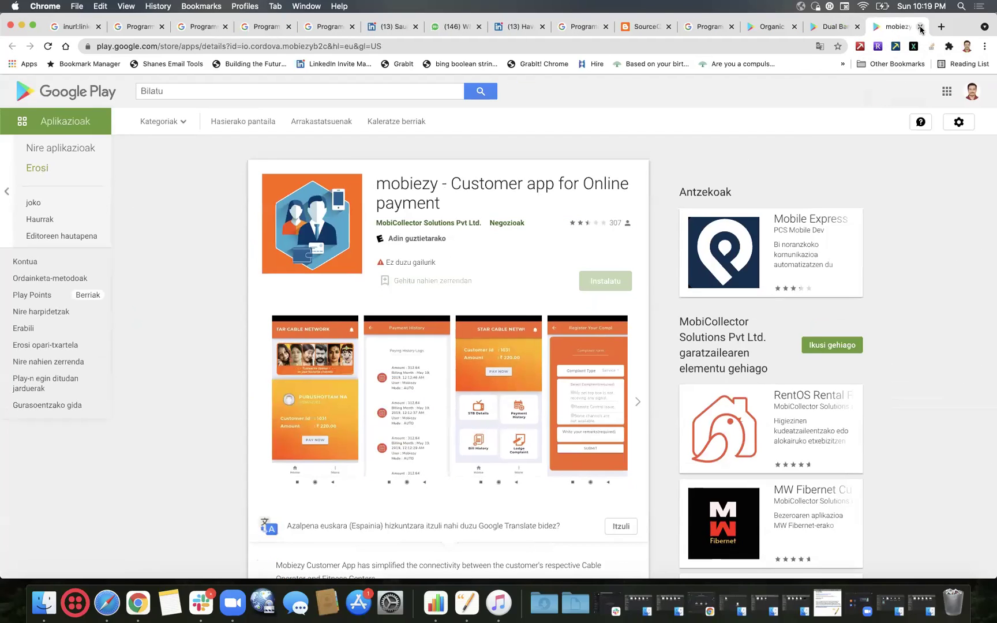
{"action": "left_click", "coordinate": [921, 29]}
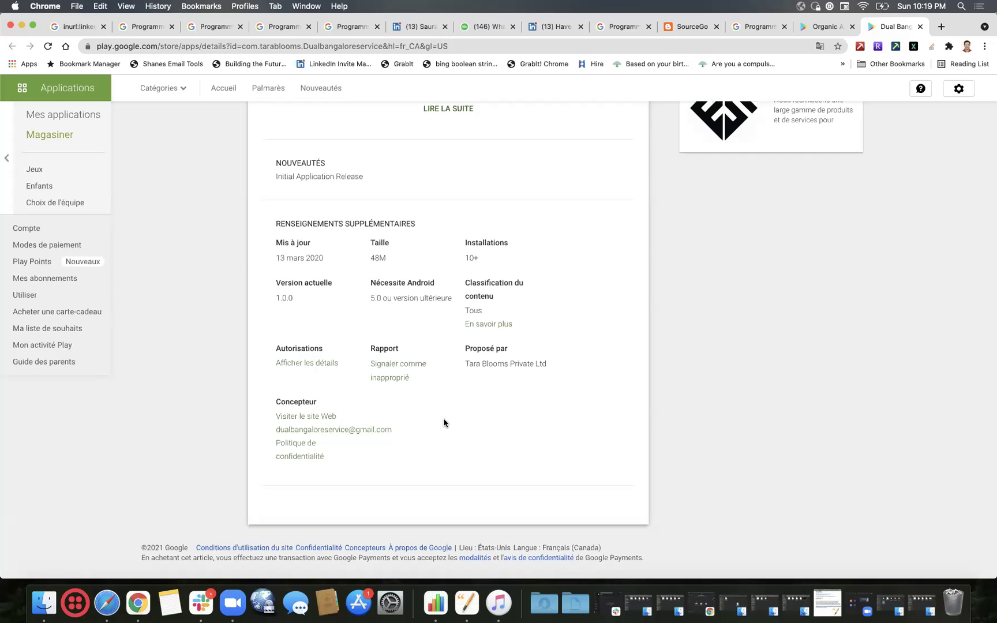
{"action": "scroll", "coordinate": [444, 423], "scroll_direction": "up", "scroll_amount": 15}
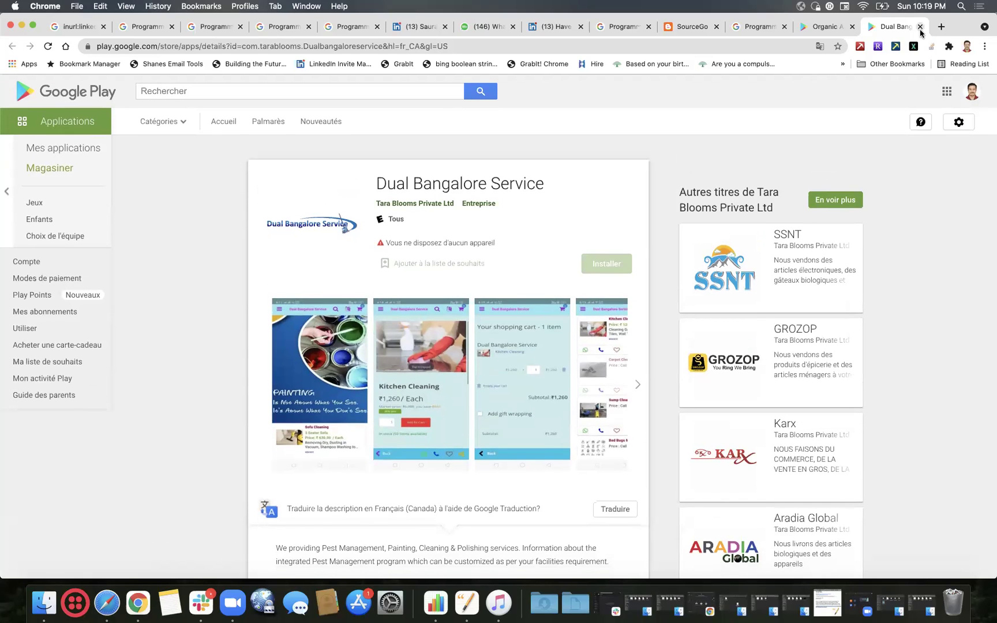
{"action": "left_click", "coordinate": [920, 27]}
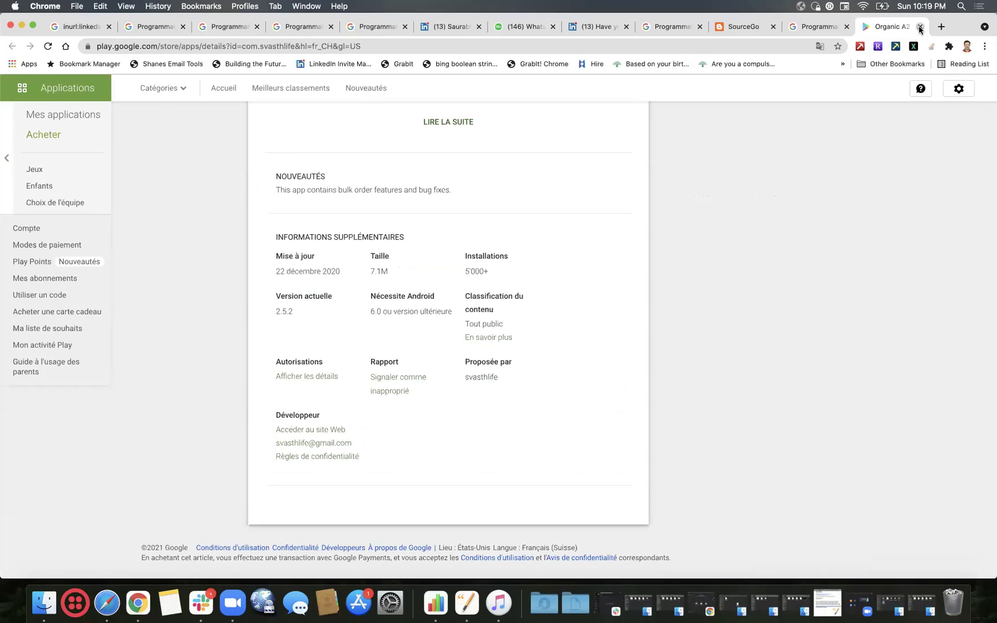
{"action": "left_click", "coordinate": [906, 26]}
Open the Bangalore Bus Info listing from the custom search results and look through its description and additional information.
{"action": "scroll", "coordinate": [831, 268], "scroll_direction": "down", "scroll_amount": 2}
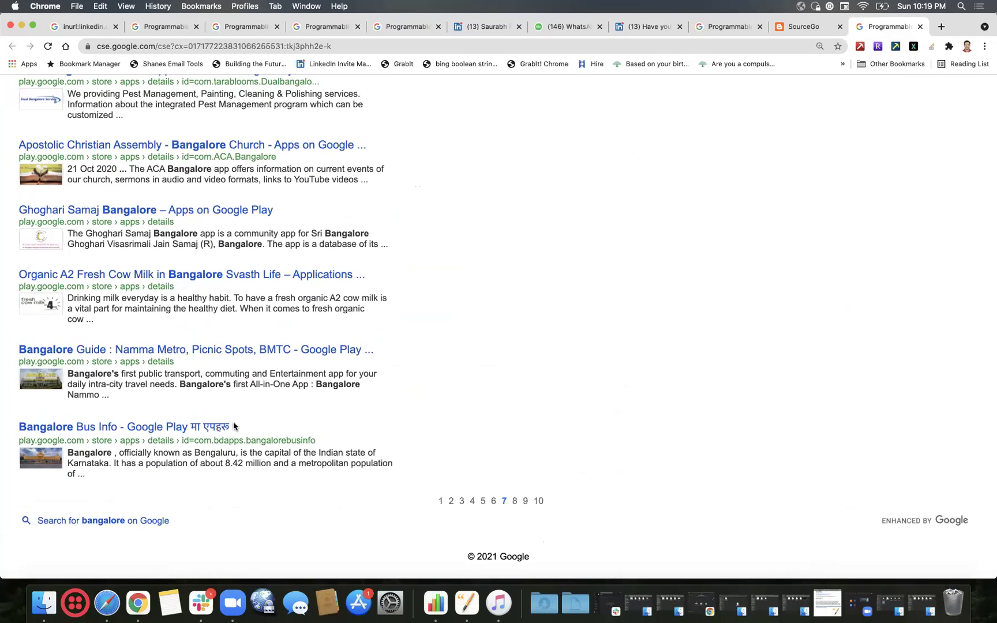
{"action": "left_click", "coordinate": [178, 426]}
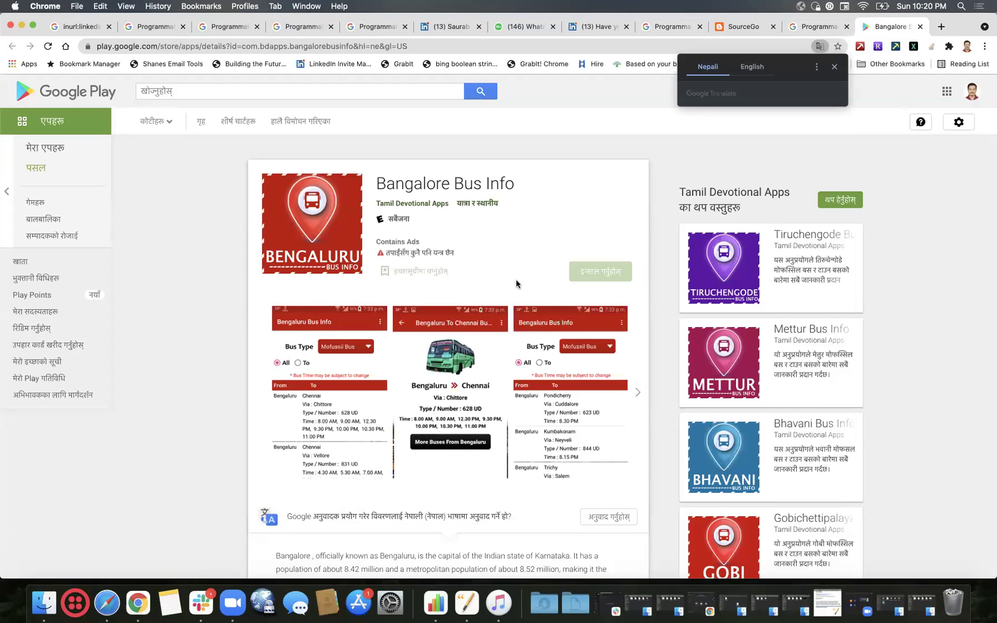
{"action": "scroll", "coordinate": [516, 280], "scroll_direction": "down", "scroll_amount": 10}
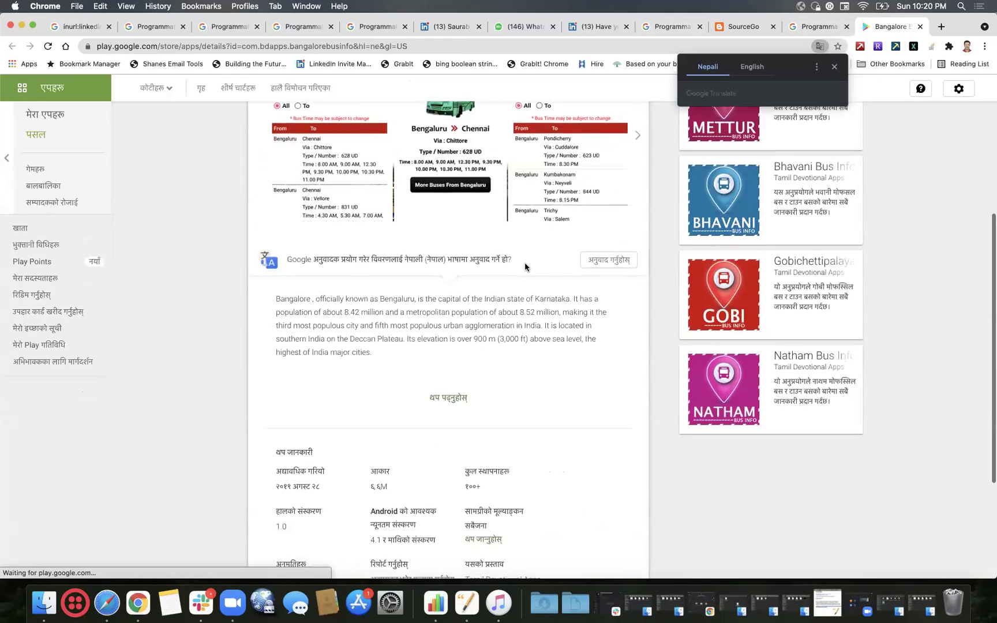
{"action": "scroll", "coordinate": [526, 267], "scroll_direction": "down", "scroll_amount": 1}
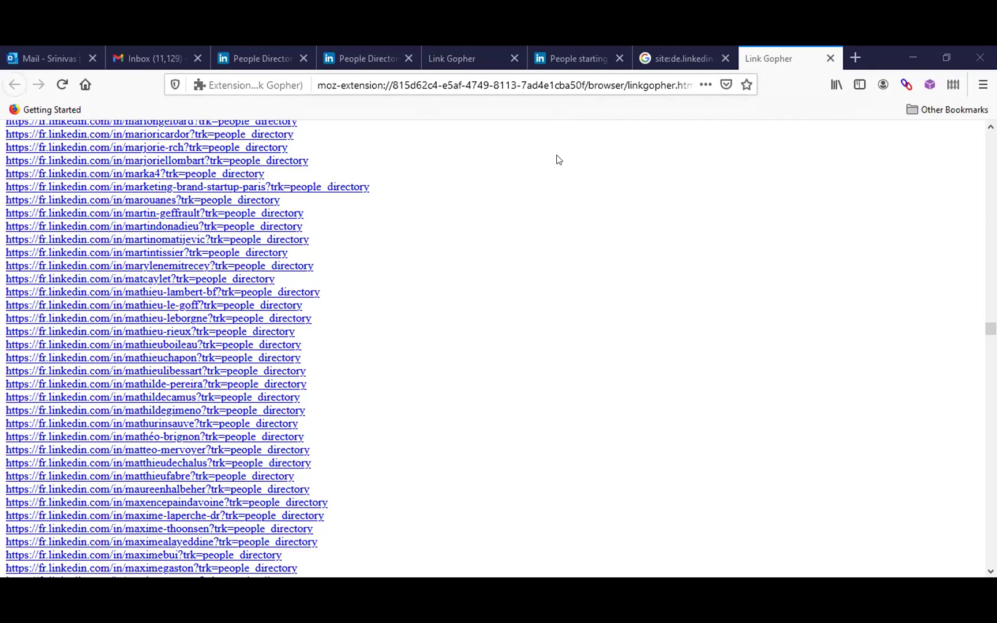
Show the French LinkedIn people directory page and highlight "more" at the end of its web address.
{"action": "left_click", "coordinate": [565, 55]}
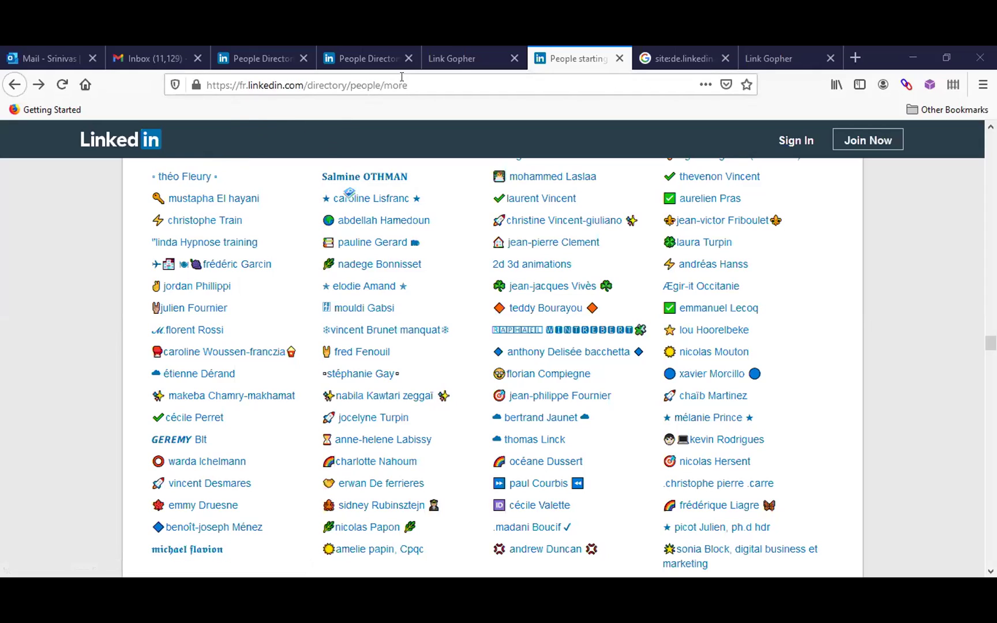
{"action": "left_click", "coordinate": [420, 85]}
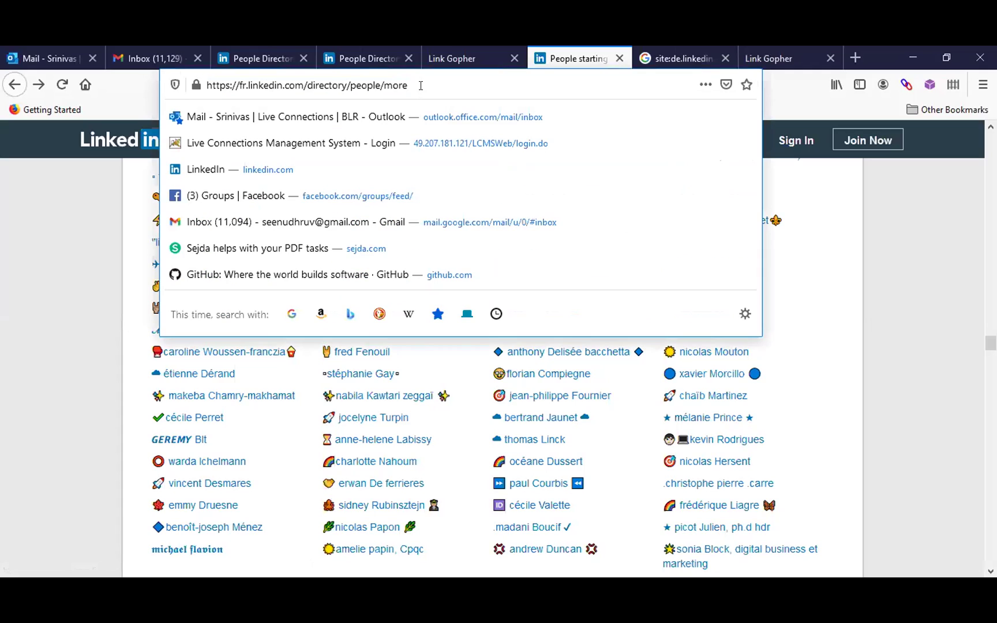
{"action": "key", "text": "shift+Left"}
{"action": "key", "text": "shift+Left"}
{"action": "key", "text": "shift+Left"}
{"action": "key", "text": "shift+Left"}
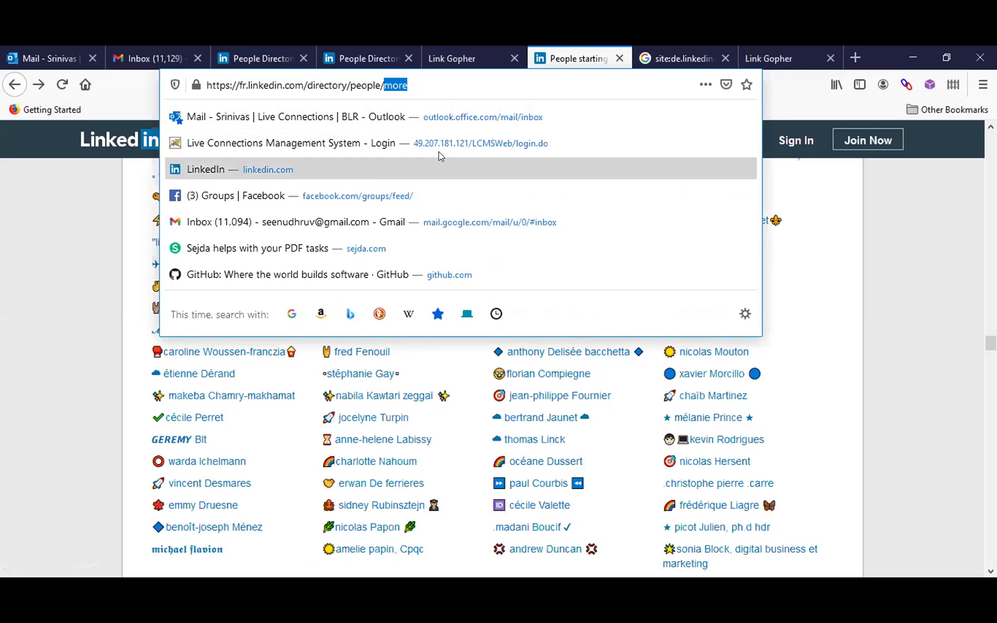
{"action": "left_click", "coordinate": [112, 259]}
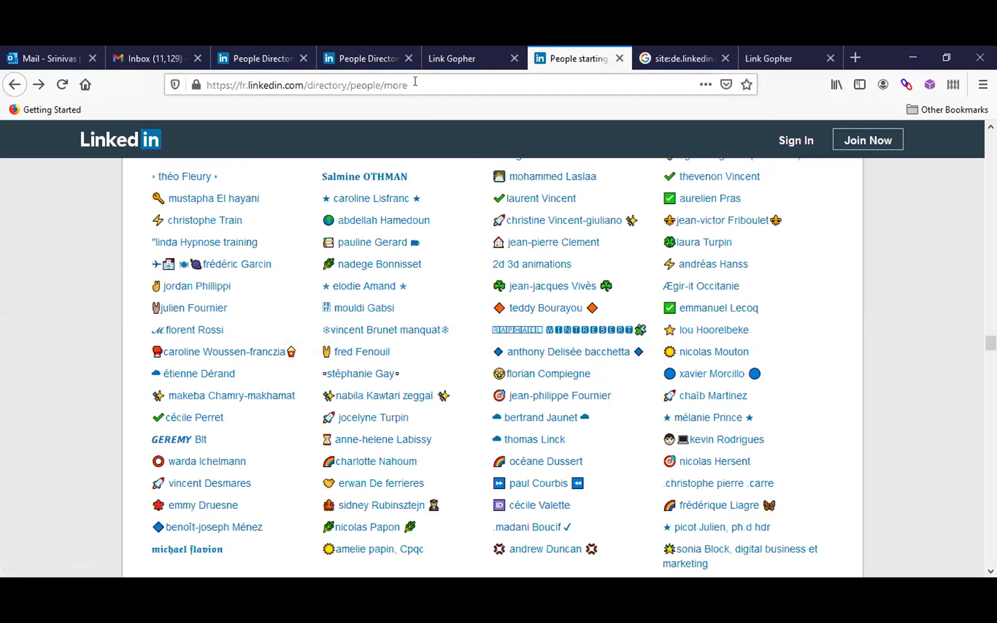
Browse the profile names listed in the French LinkedIn people directory.
{"action": "scroll", "coordinate": [647, 327], "scroll_direction": "down", "scroll_amount": 3}
{"action": "scroll", "coordinate": [647, 328], "scroll_direction": "up", "scroll_amount": 9}
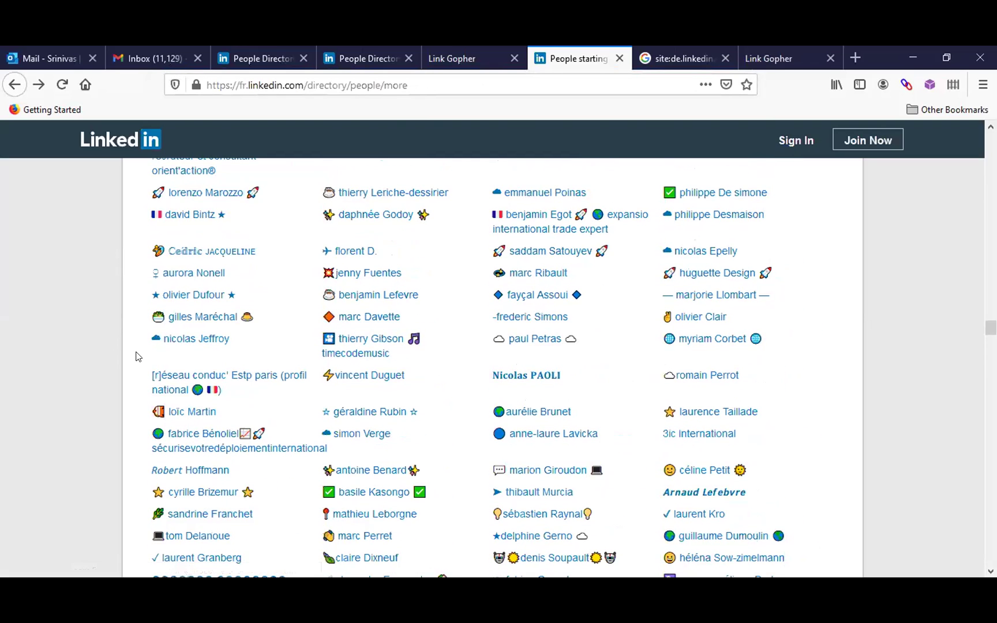
{"action": "scroll", "coordinate": [97, 358], "scroll_direction": "down", "scroll_amount": 9}
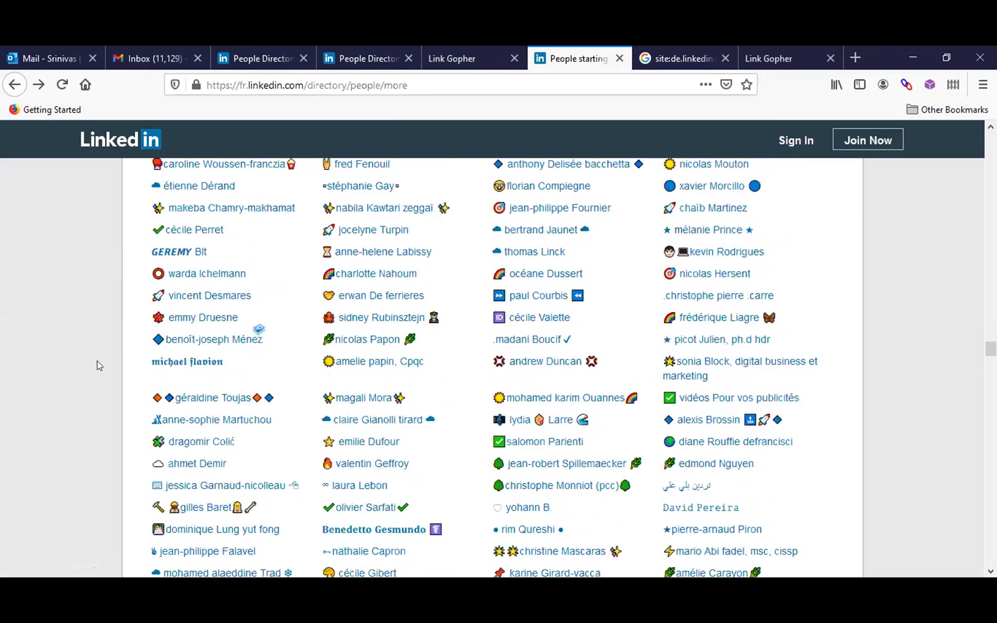
{"action": "scroll", "coordinate": [98, 361], "scroll_direction": "down", "scroll_amount": 15}
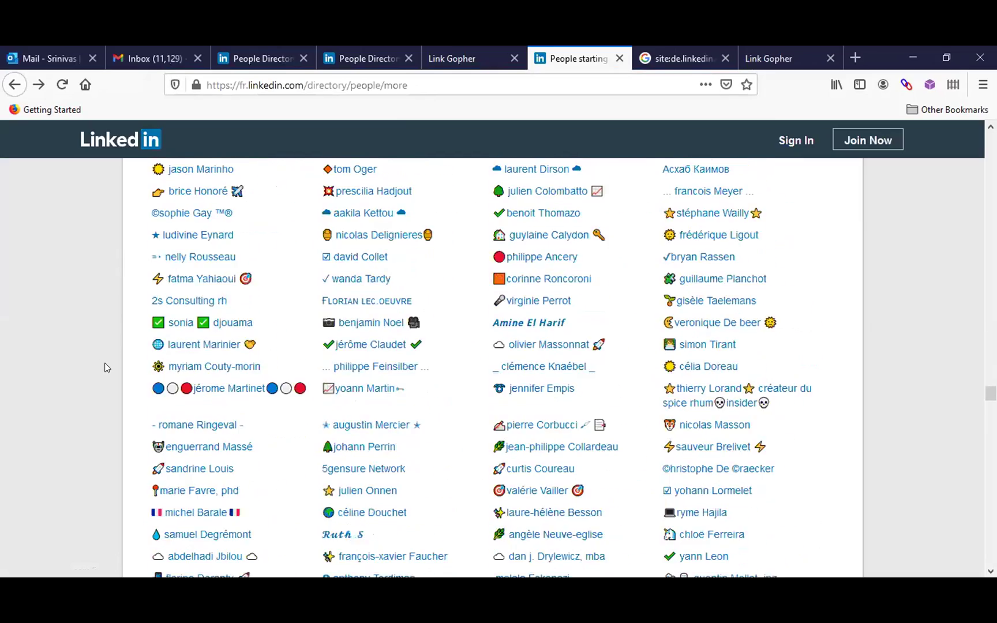
{"action": "scroll", "coordinate": [110, 368], "scroll_direction": "down", "scroll_amount": 15}
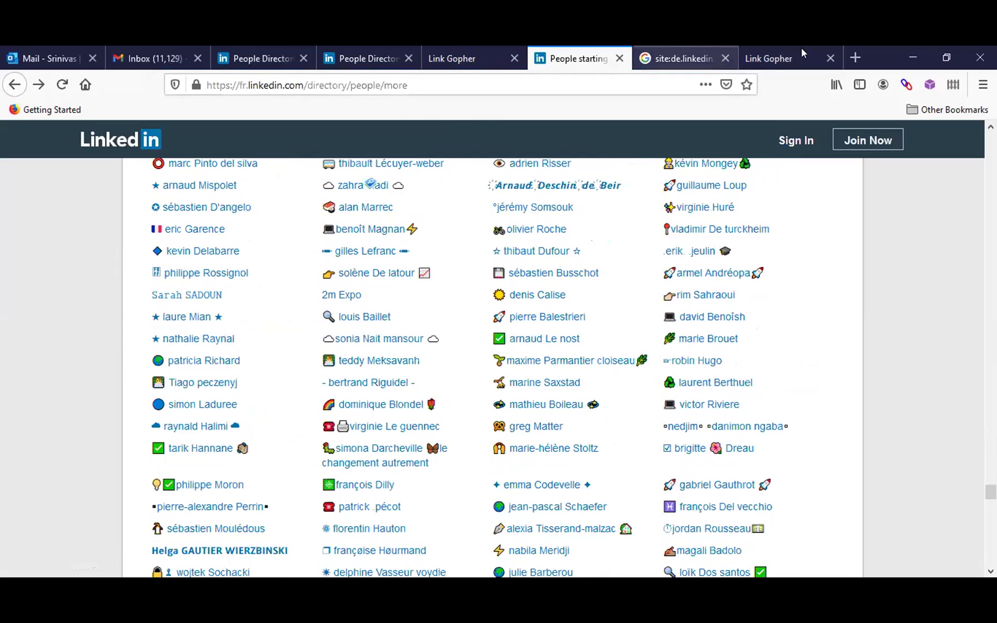
Review the French LinkedIn profile links extracted by Link Gopher.
{"action": "left_click", "coordinate": [783, 48]}
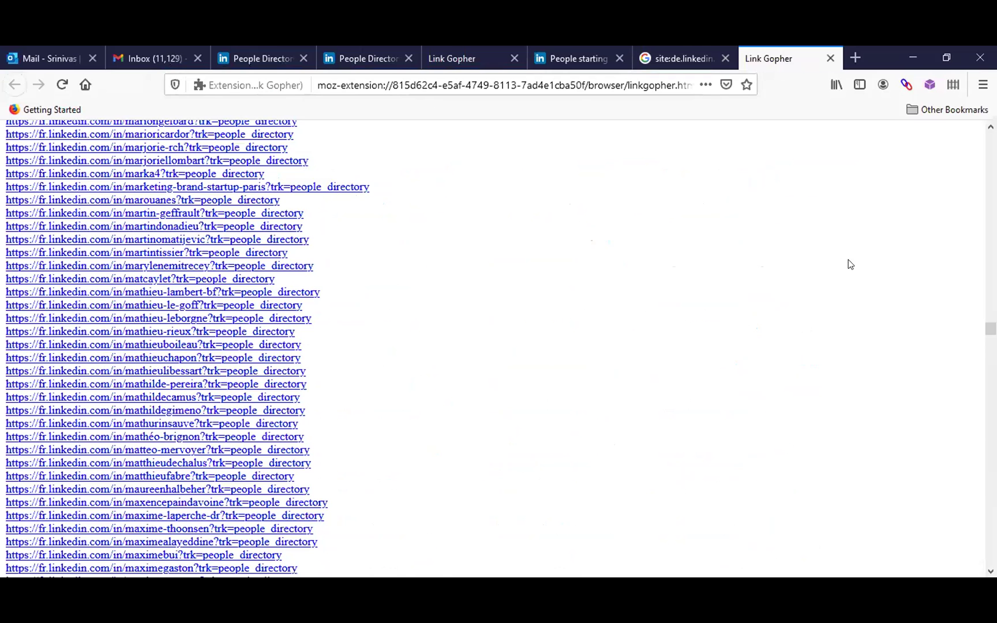
{"action": "scroll", "coordinate": [240, 349], "scroll_direction": "down", "scroll_amount": 5}
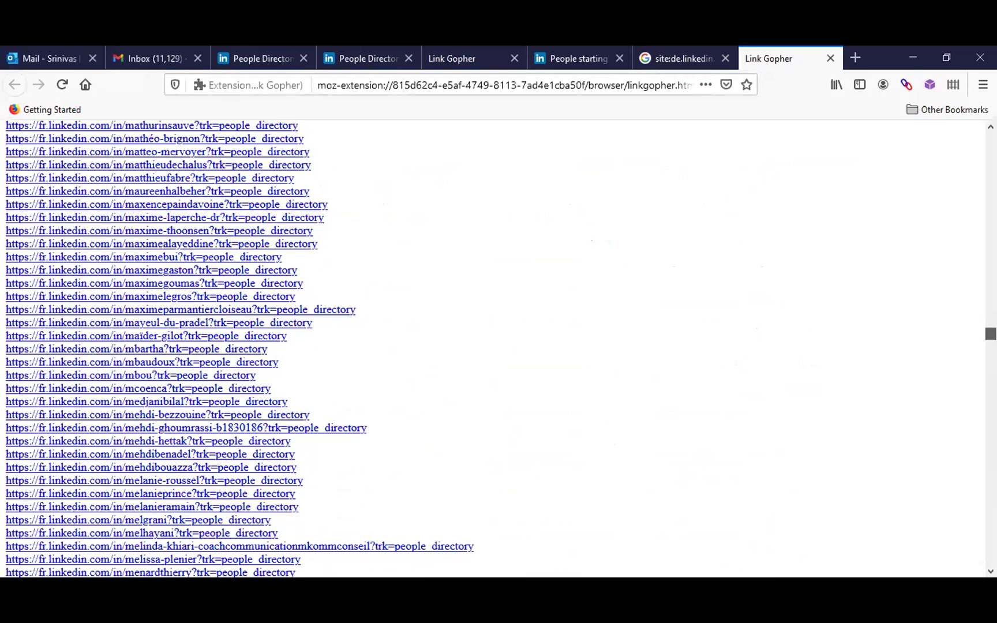
{"action": "scroll", "coordinate": [240, 349], "scroll_direction": "down", "scroll_amount": 2}
{"action": "scroll", "coordinate": [240, 349], "scroll_direction": "down", "scroll_amount": 5}
{"action": "scroll", "coordinate": [240, 348], "scroll_direction": "up", "scroll_amount": 4}
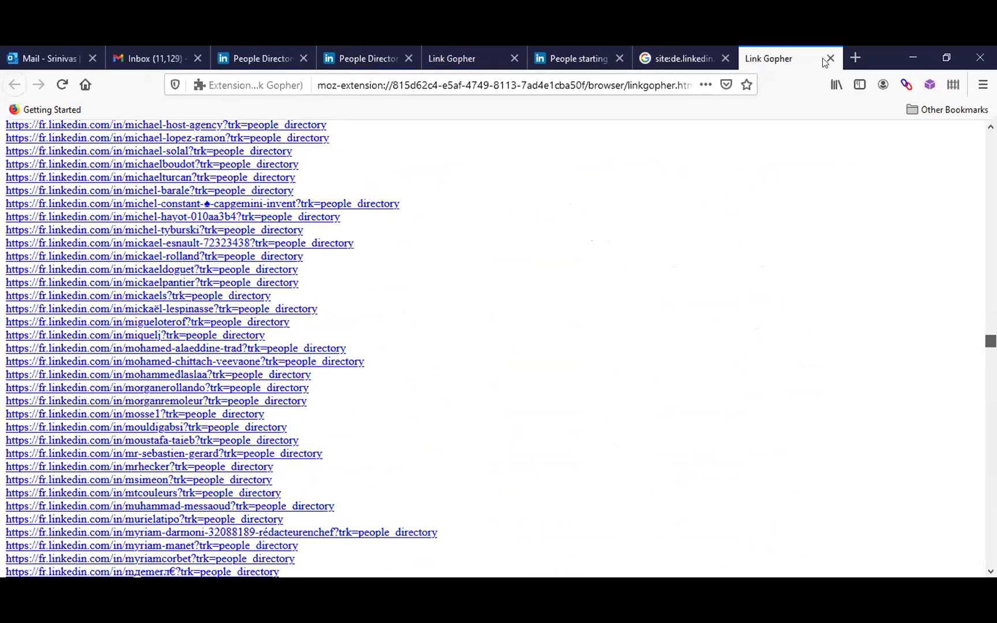
Close the Link Gopher results for the French profiles and return to the French LinkedIn people directory page.
{"action": "left_click", "coordinate": [826, 59]}
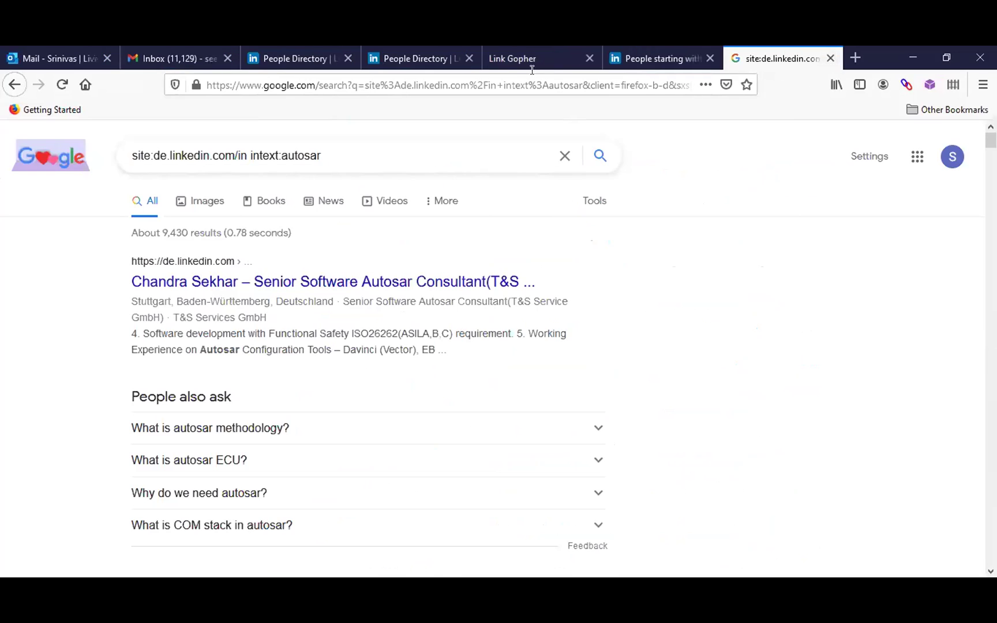
{"action": "left_click", "coordinate": [628, 58]}
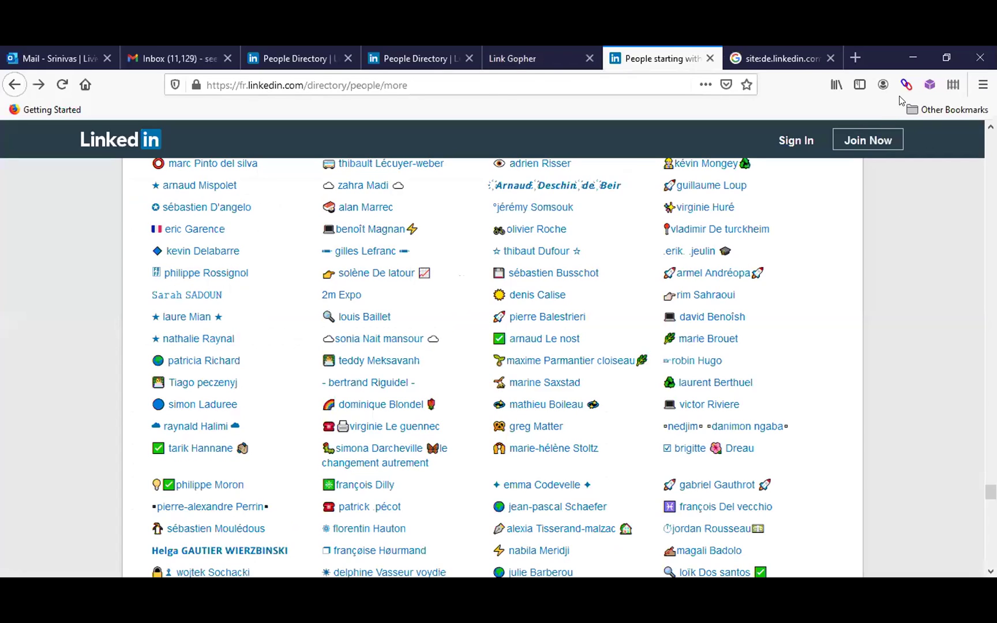
Extract all links from the French LinkedIn "People starting with 'More'" directory page with Link Gopher.
{"action": "scroll", "coordinate": [893, 248], "scroll_direction": "up", "scroll_amount": 6}
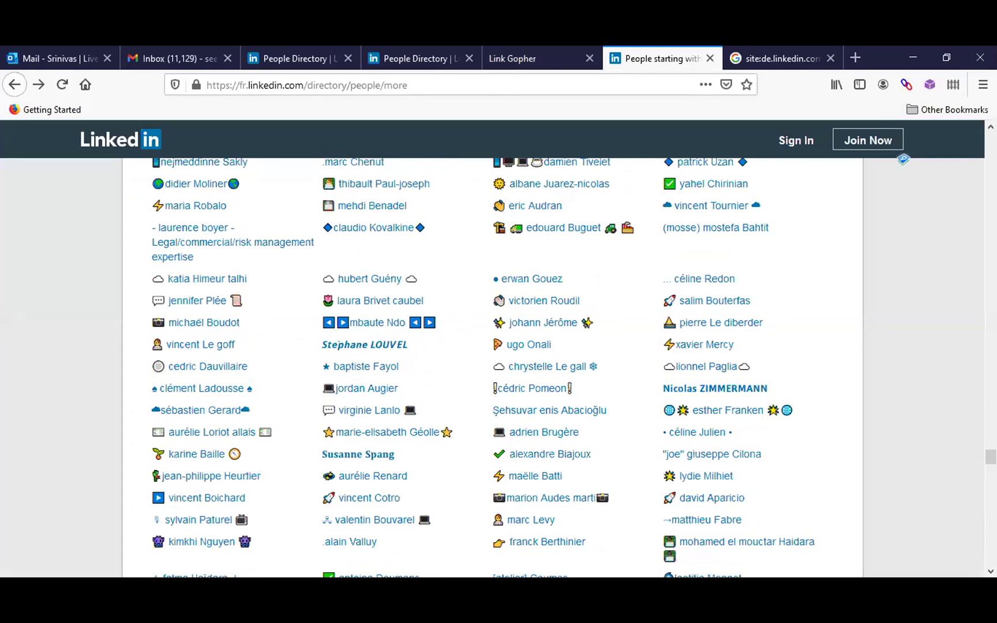
{"action": "scroll", "coordinate": [810, 131], "scroll_direction": "up", "scroll_amount": 20}
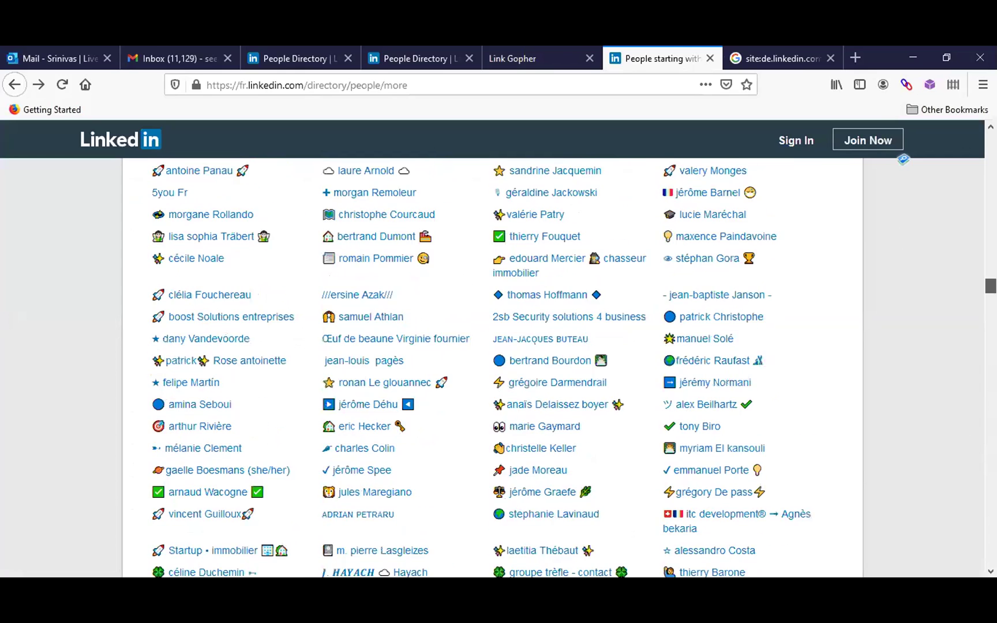
{"action": "scroll", "coordinate": [810, 127], "scroll_direction": "up", "scroll_amount": 5}
{"action": "left_click", "coordinate": [905, 83]}
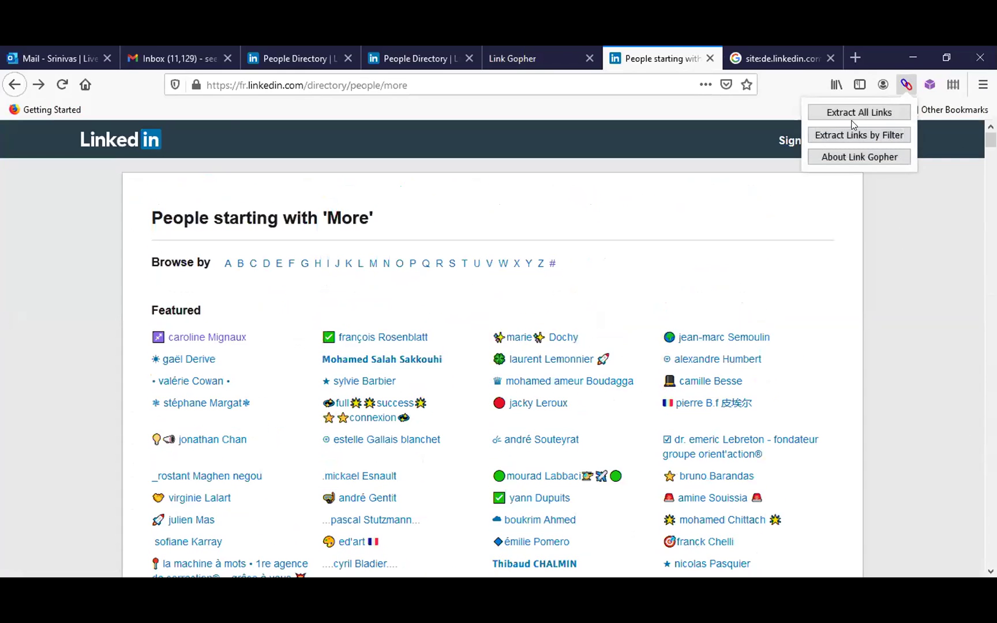
{"action": "left_click", "coordinate": [854, 116]}
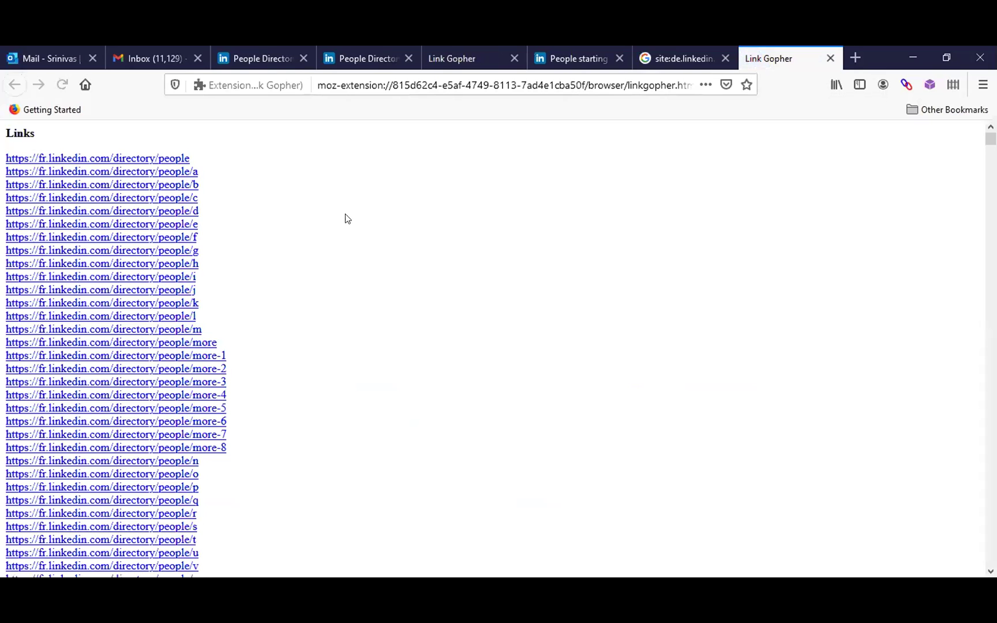
Examine the directory links and the first profile links in the Link Gopher results for the "more" page.
{"action": "scroll", "coordinate": [287, 271], "scroll_direction": "down", "scroll_amount": 4}
{"action": "scroll", "coordinate": [287, 272], "scroll_direction": "up", "scroll_amount": 4}
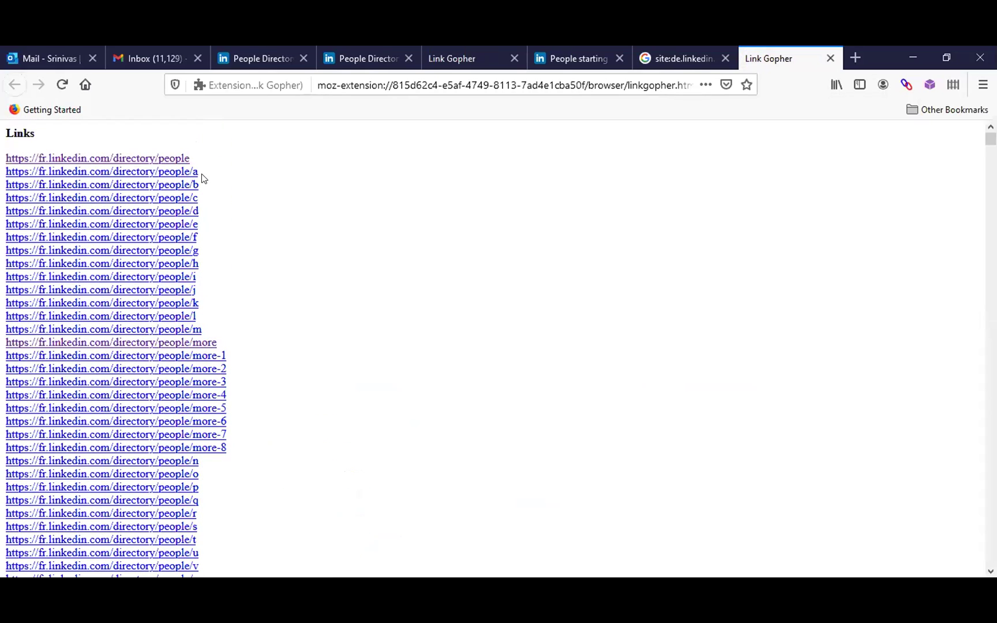
{"action": "scroll", "coordinate": [227, 315], "scroll_direction": "down", "scroll_amount": 3}
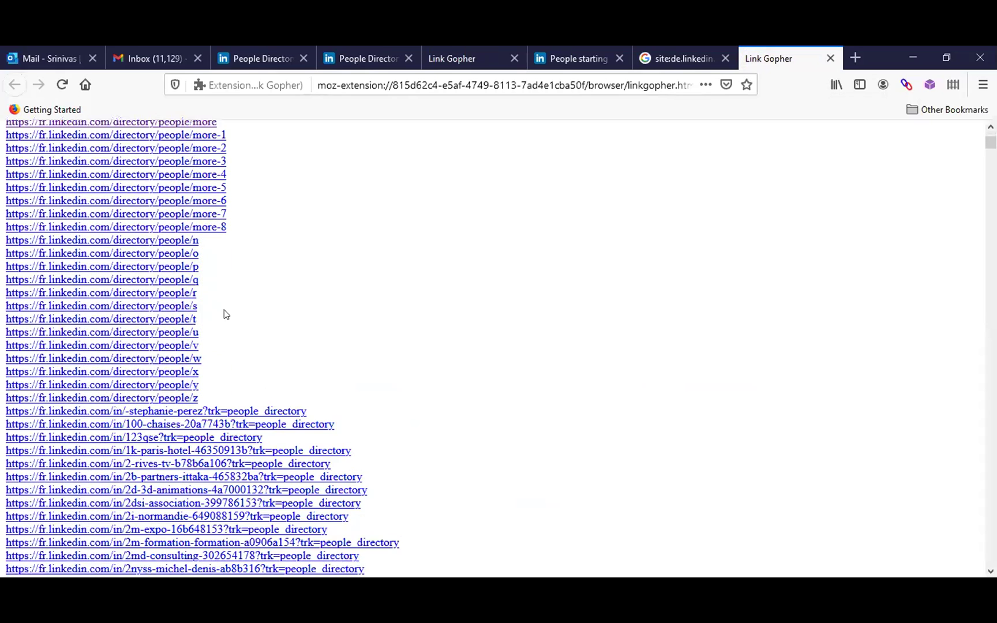
{"action": "scroll", "coordinate": [260, 226], "scroll_direction": "up", "scroll_amount": 2}
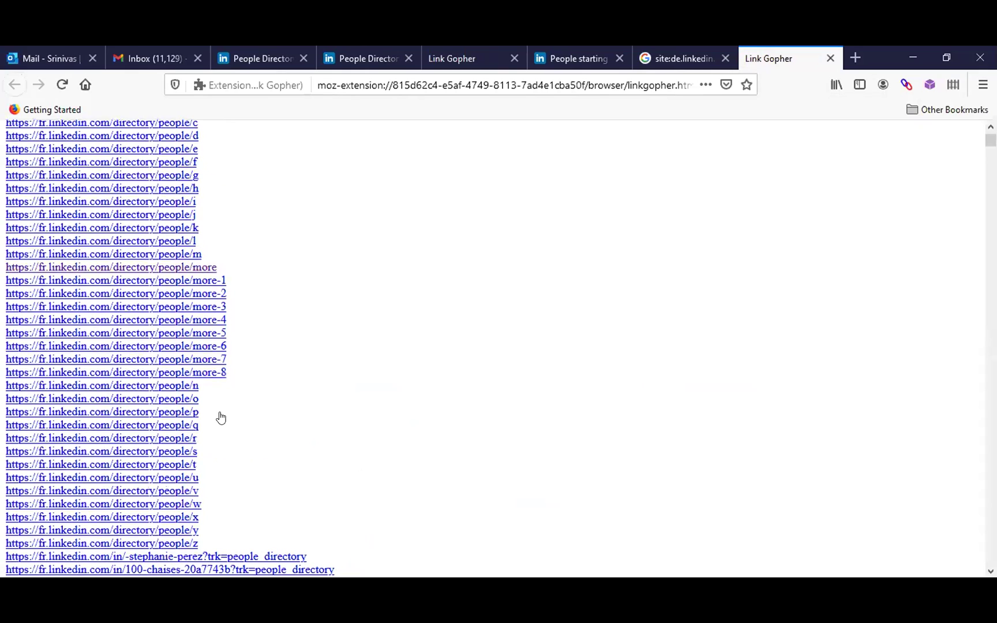
{"action": "scroll", "coordinate": [213, 414], "scroll_direction": "down", "scroll_amount": 2}
{"action": "scroll", "coordinate": [195, 408], "scroll_direction": "down", "scroll_amount": 3}
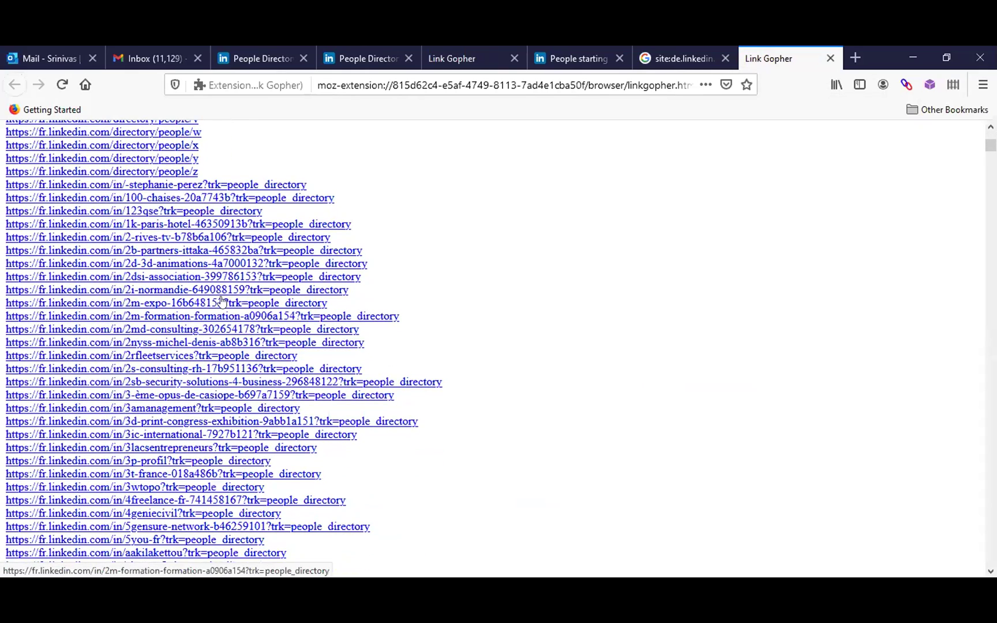
{"action": "left_click_drag", "start_coordinate": [3, 184], "coordinate": [308, 379]}
{"action": "left_click", "coordinate": [425, 271]}
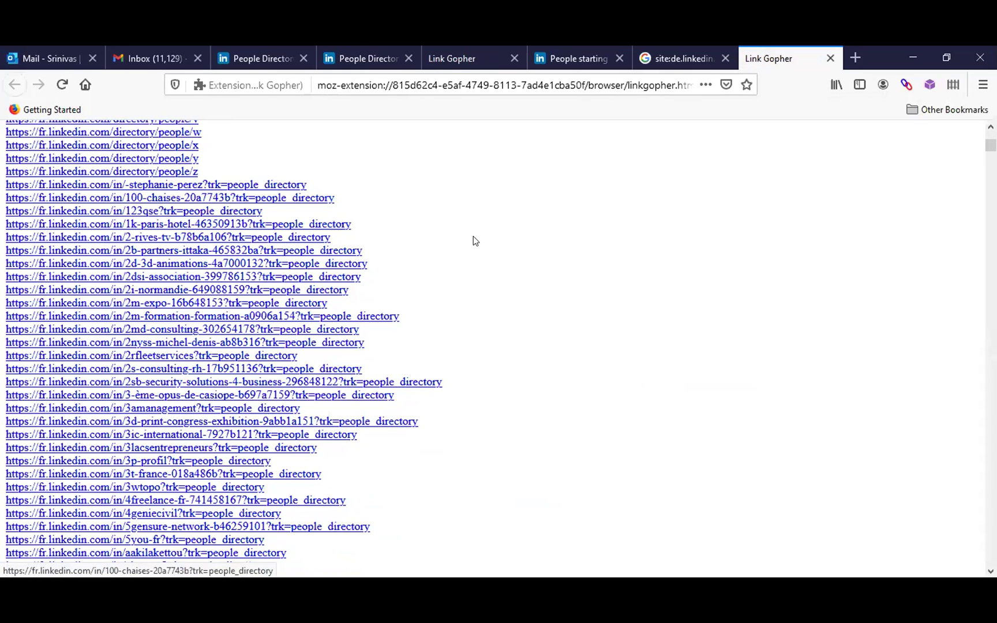
Browse the whole list of extracted French profile links down to the Domains section and return to its beginning.
{"action": "scroll", "coordinate": [494, 254], "scroll_direction": "down", "scroll_amount": 5}
{"action": "scroll", "coordinate": [498, 255], "scroll_direction": "down", "scroll_amount": 5}
{"action": "scroll", "coordinate": [497, 255], "scroll_direction": "up", "scroll_amount": 6}
{"action": "scroll", "coordinate": [497, 255], "scroll_direction": "up", "scroll_amount": 10}
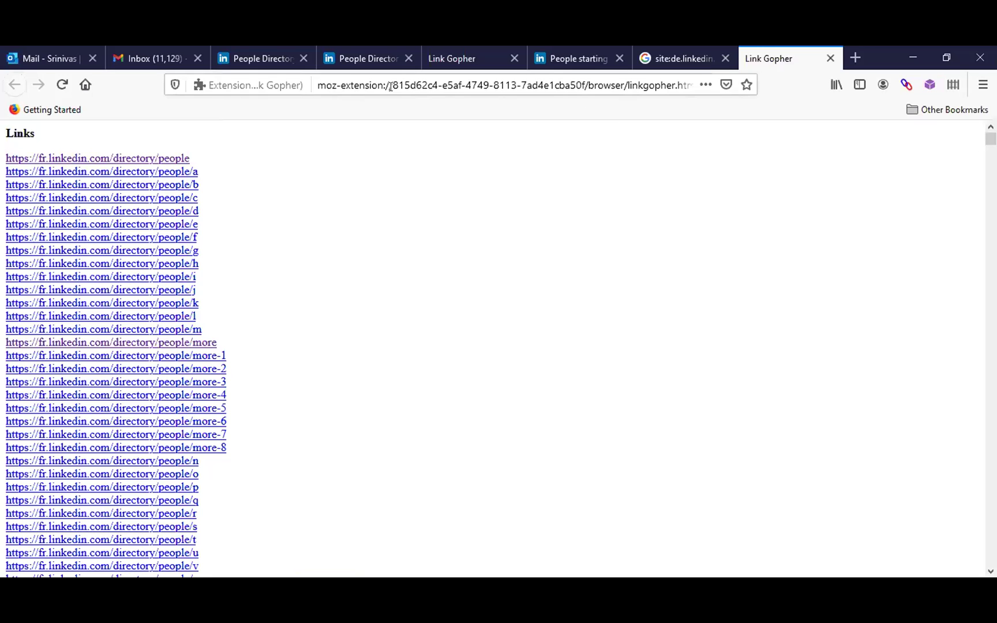
{"action": "scroll", "coordinate": [336, 240], "scroll_direction": "down", "scroll_amount": 20}
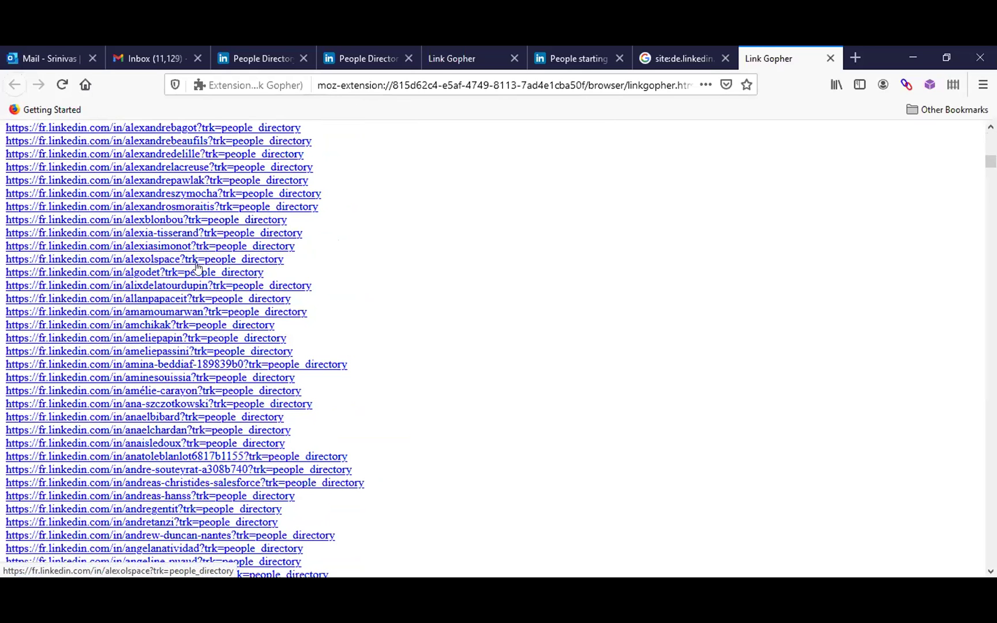
{"action": "scroll", "coordinate": [341, 319], "scroll_direction": "down", "scroll_amount": 8}
{"action": "scroll", "coordinate": [340, 246], "scroll_direction": "down", "scroll_amount": 20}
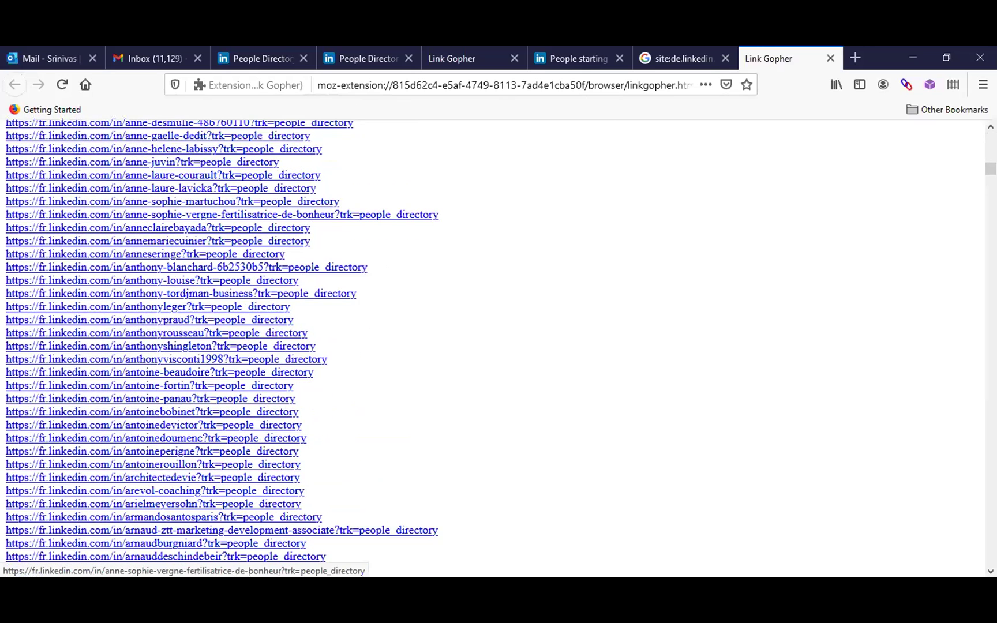
{"action": "scroll", "coordinate": [310, 348], "scroll_direction": "down", "scroll_amount": 20}
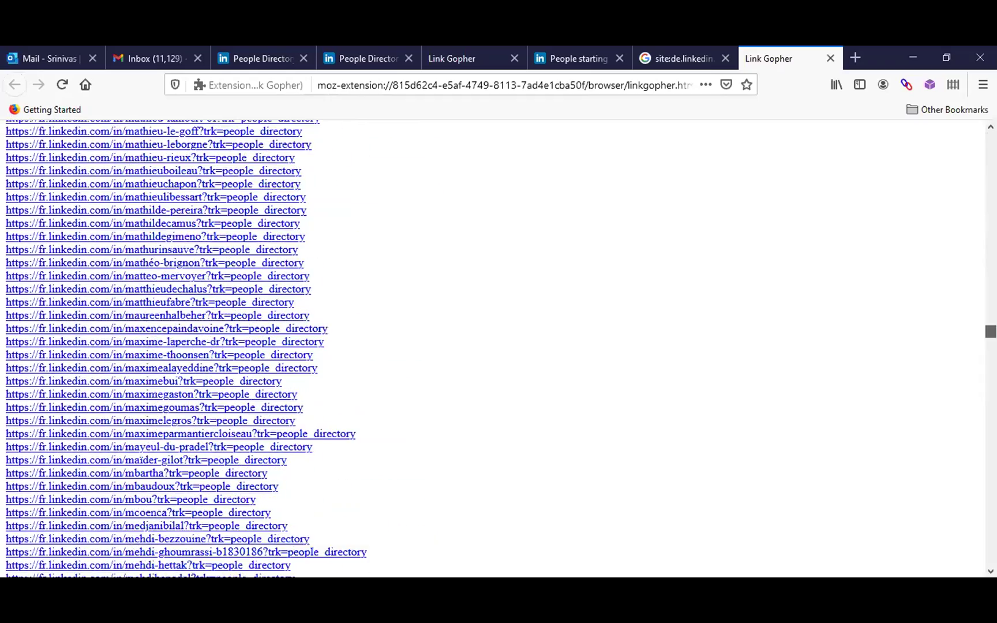
{"action": "scroll", "coordinate": [311, 348], "scroll_direction": "down", "scroll_amount": 20}
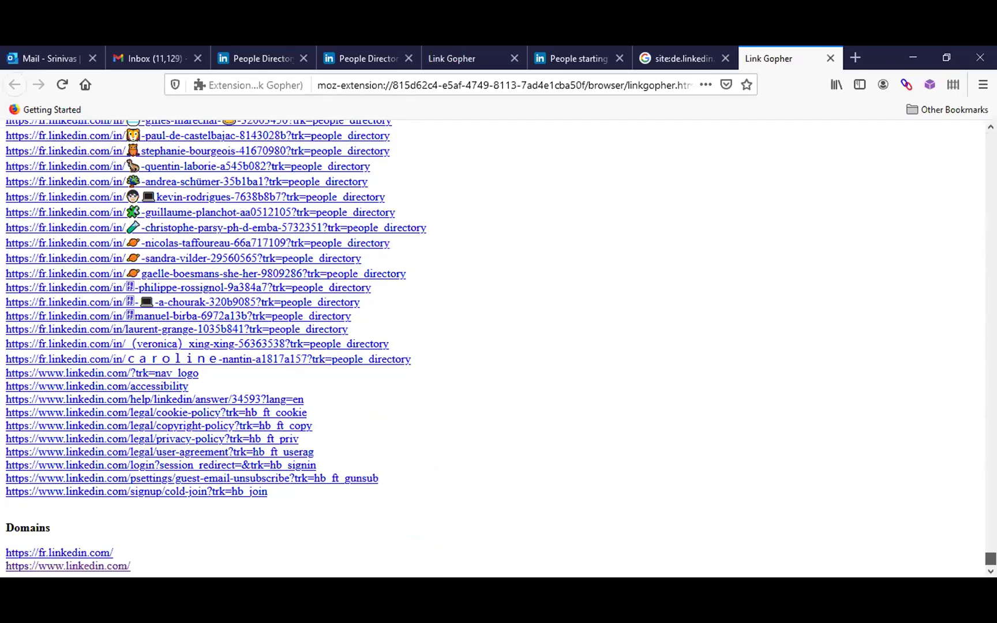
{"action": "scroll", "coordinate": [274, 348], "scroll_direction": "up", "scroll_amount": 10}
{"action": "scroll", "coordinate": [274, 349], "scroll_direction": "up", "scroll_amount": 12}
{"action": "scroll", "coordinate": [275, 349], "scroll_direction": "up", "scroll_amount": 20}
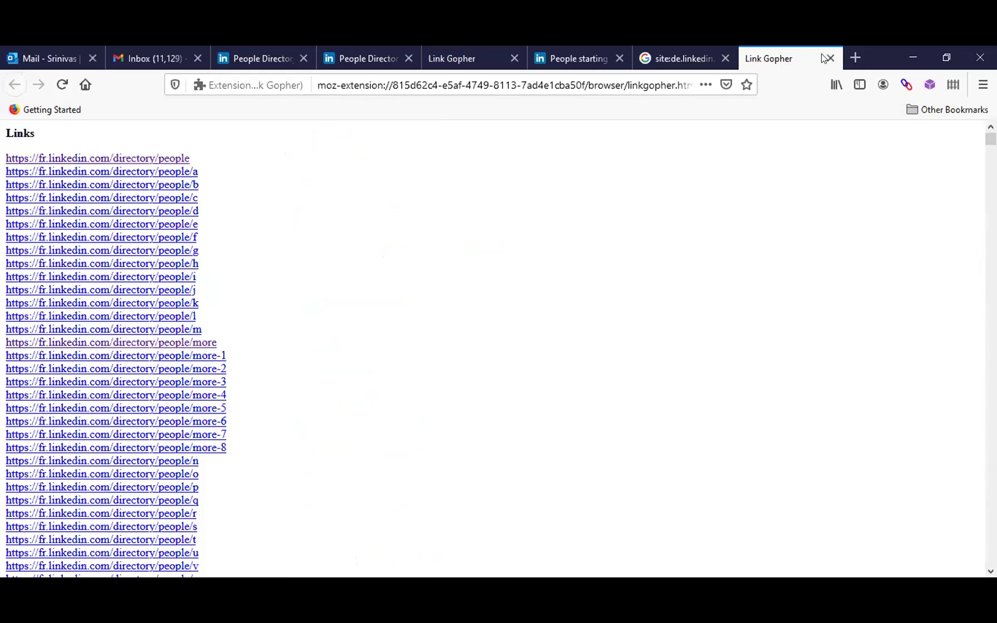
Close the newest Link Gopher results and return to the French LinkedIn People Directory page.
{"action": "left_click", "coordinate": [826, 58]}
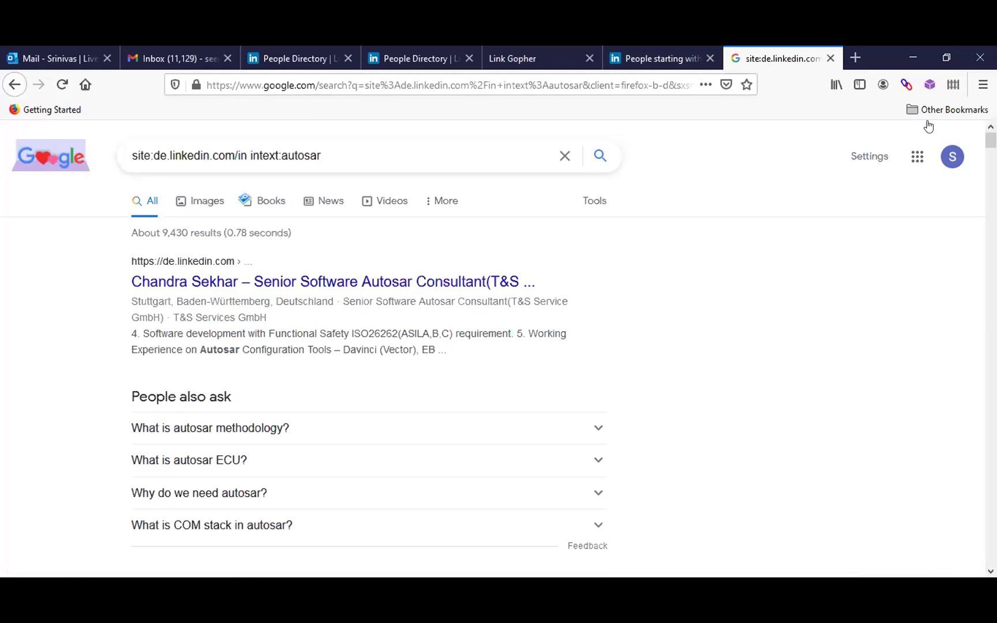
{"action": "left_click", "coordinate": [536, 64]}
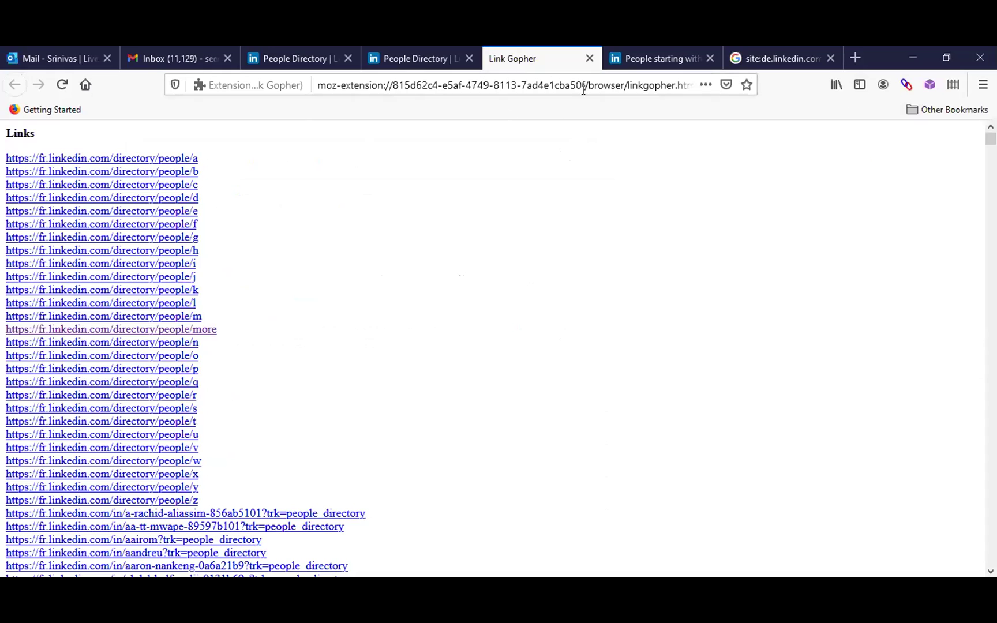
{"action": "left_click", "coordinate": [407, 60]}
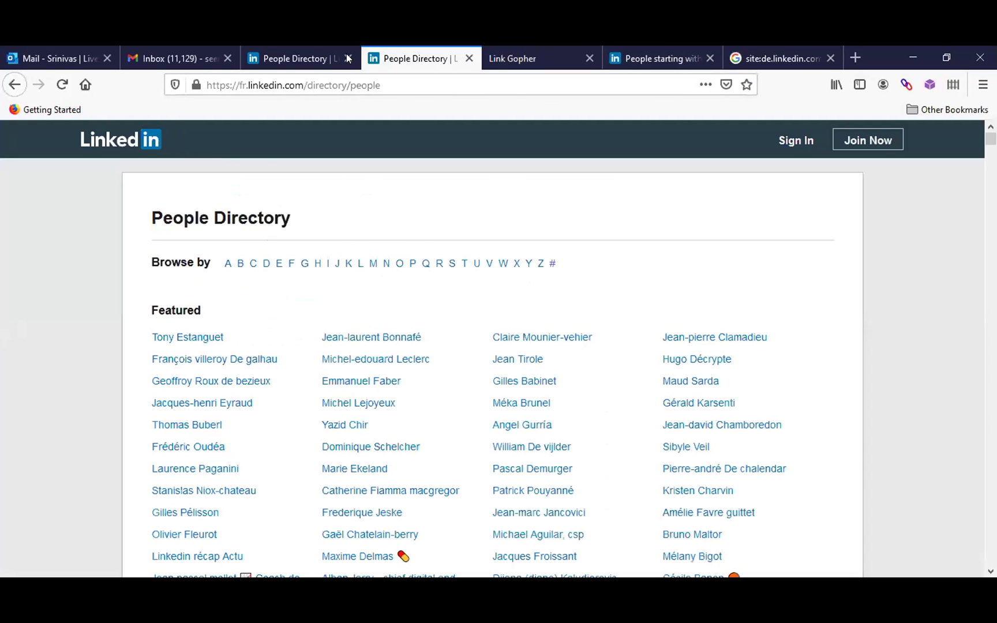
{"action": "left_click", "coordinate": [305, 52]}
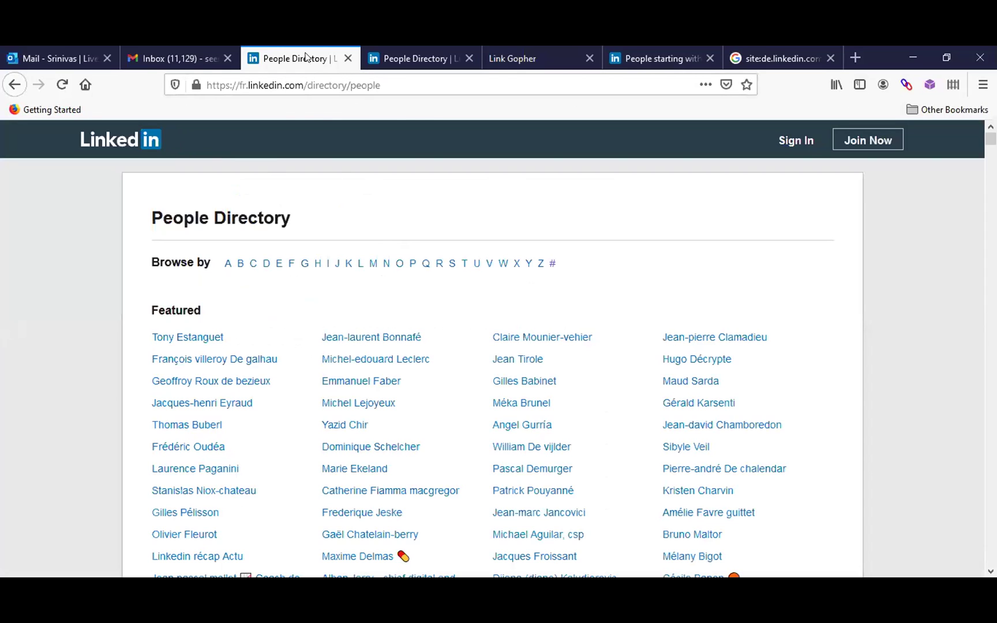
{"action": "left_click", "coordinate": [375, 57]}
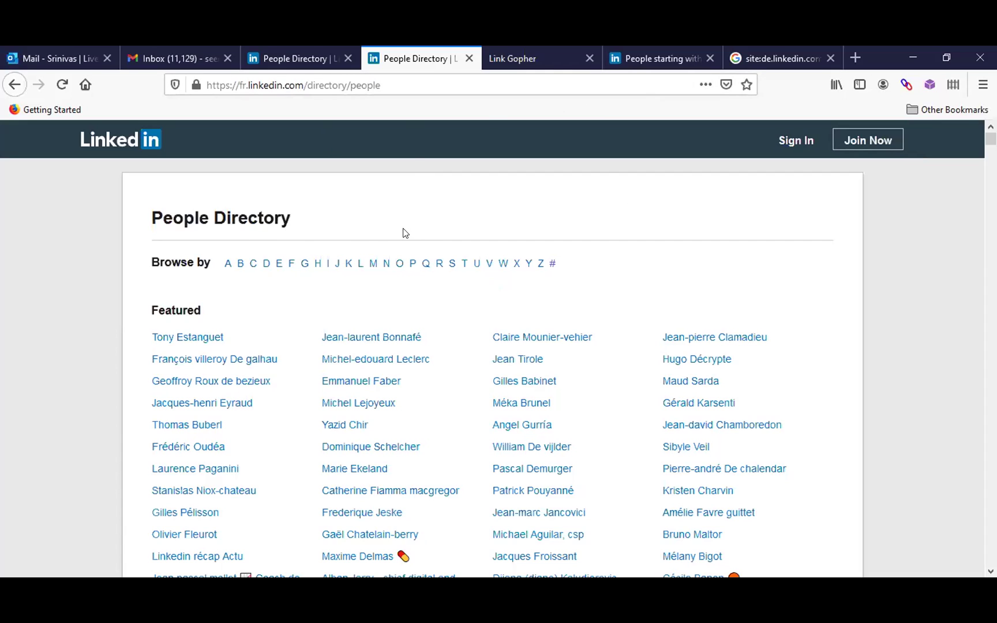
{"action": "left_click", "coordinate": [310, 83]}
{"action": "left_click", "coordinate": [63, 307]}
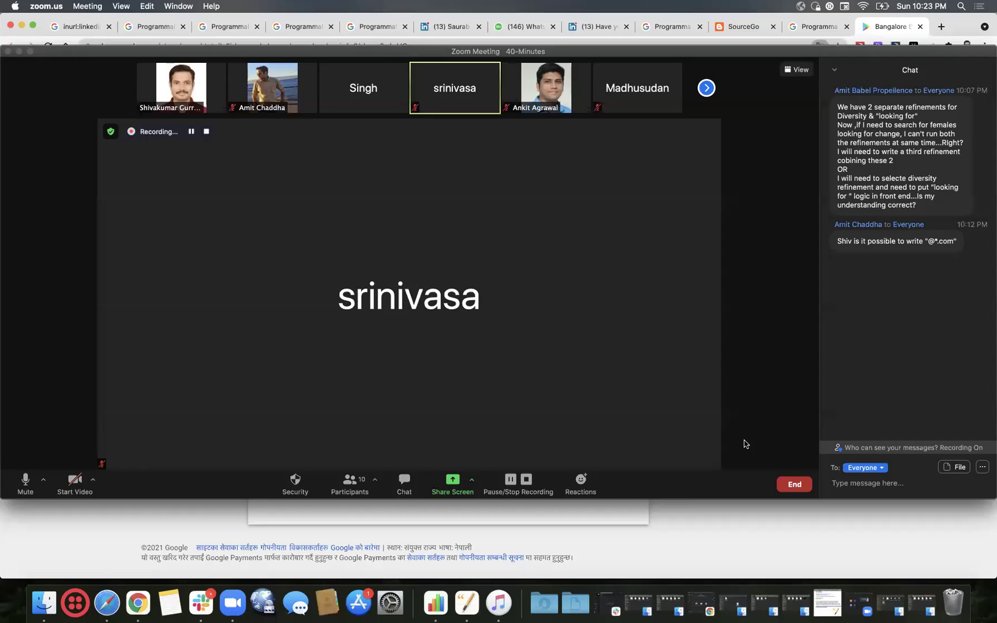
Switch to Chrome and close the open Play Store, SourceGo, WhatsApp, LinkedIn and leftover custom search engine pages.
{"action": "key", "text": "super+Tab"}
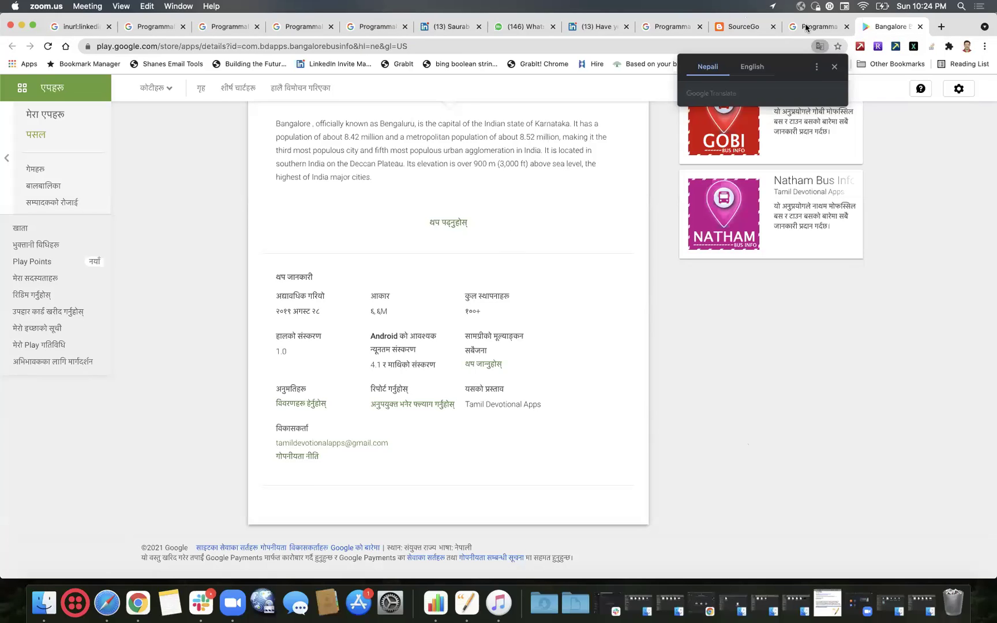
{"action": "left_click", "coordinate": [919, 27]}
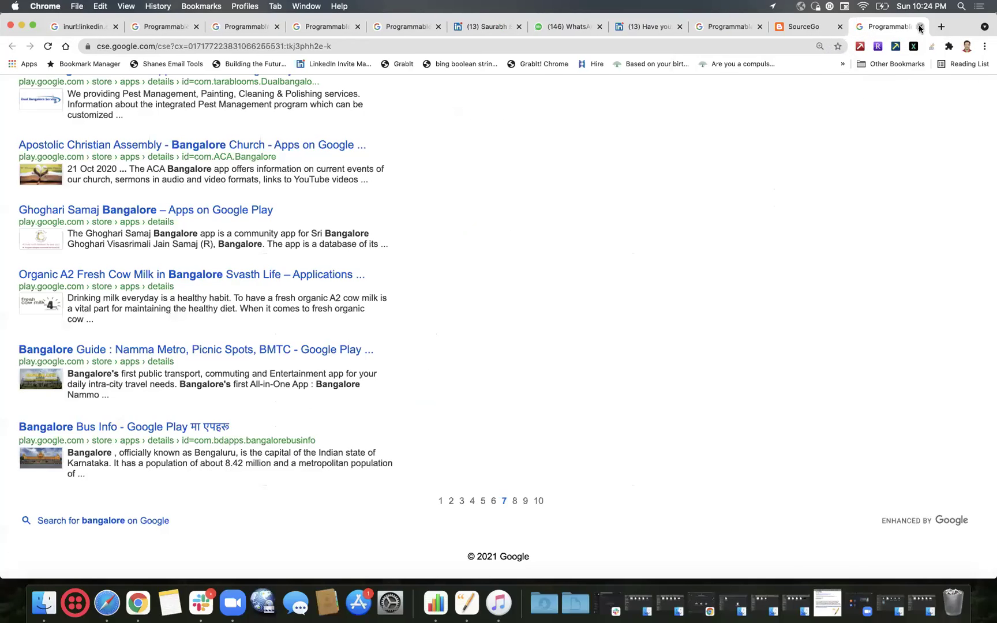
{"action": "left_click", "coordinate": [919, 27]}
{"action": "left_click", "coordinate": [920, 26]}
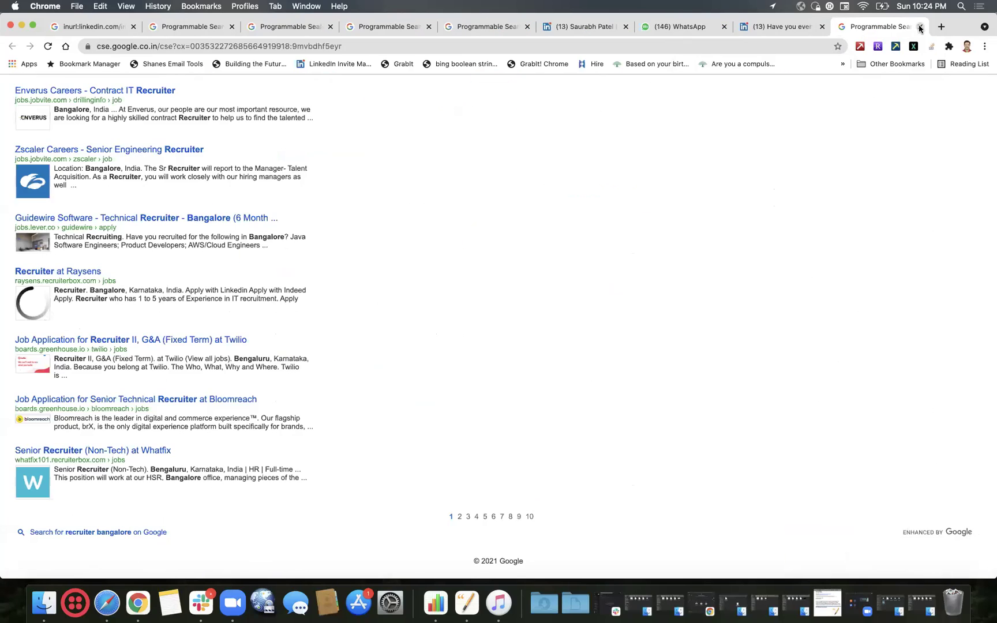
{"action": "left_click", "coordinate": [920, 26]}
{"action": "left_click", "coordinate": [920, 27]}
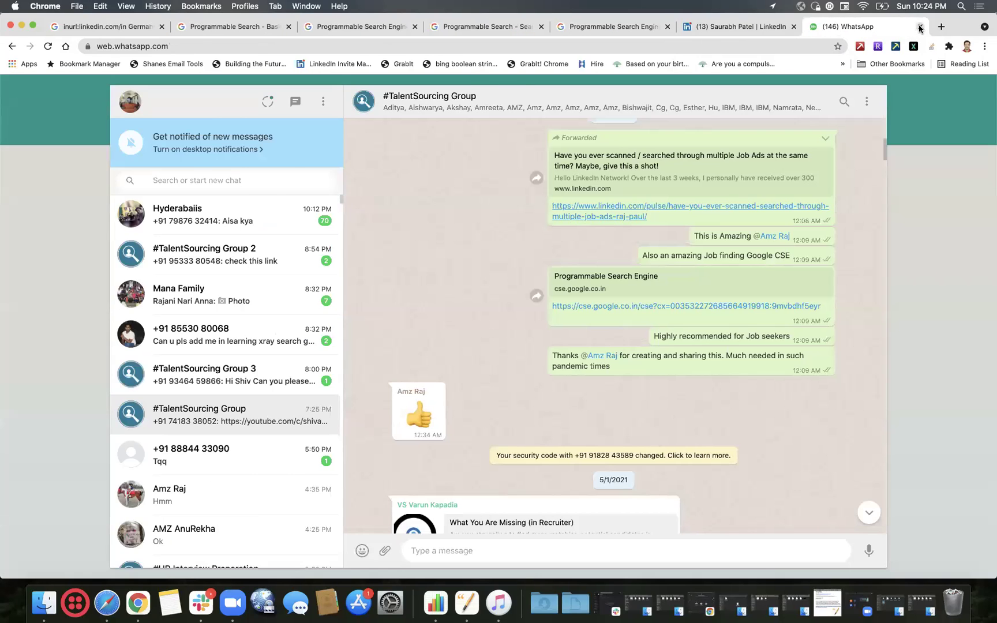
{"action": "left_click", "coordinate": [920, 26]}
{"action": "left_click", "coordinate": [833, 26]}
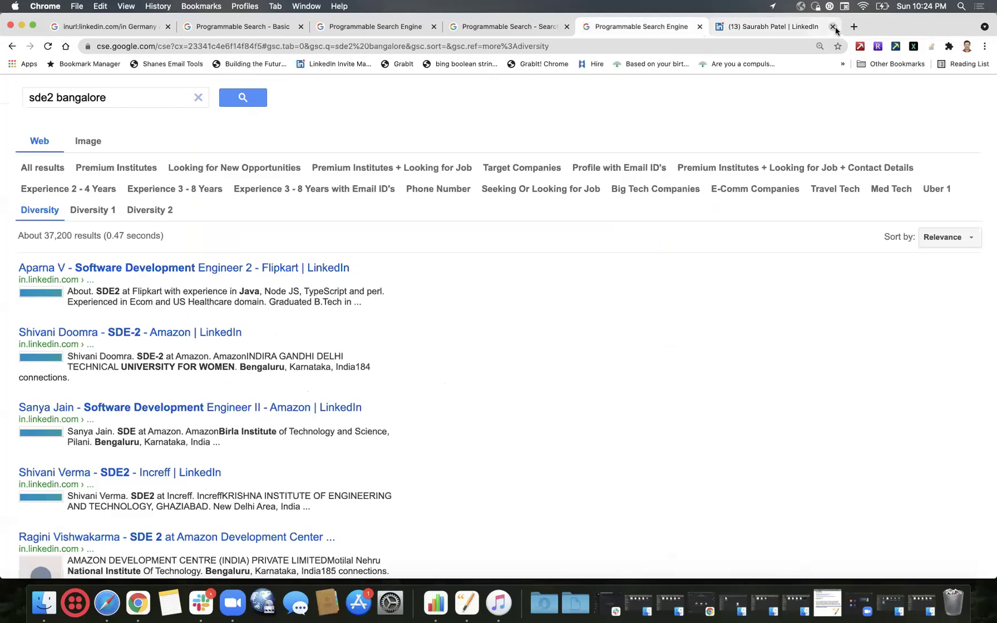
{"action": "left_click", "coordinate": [699, 27]}
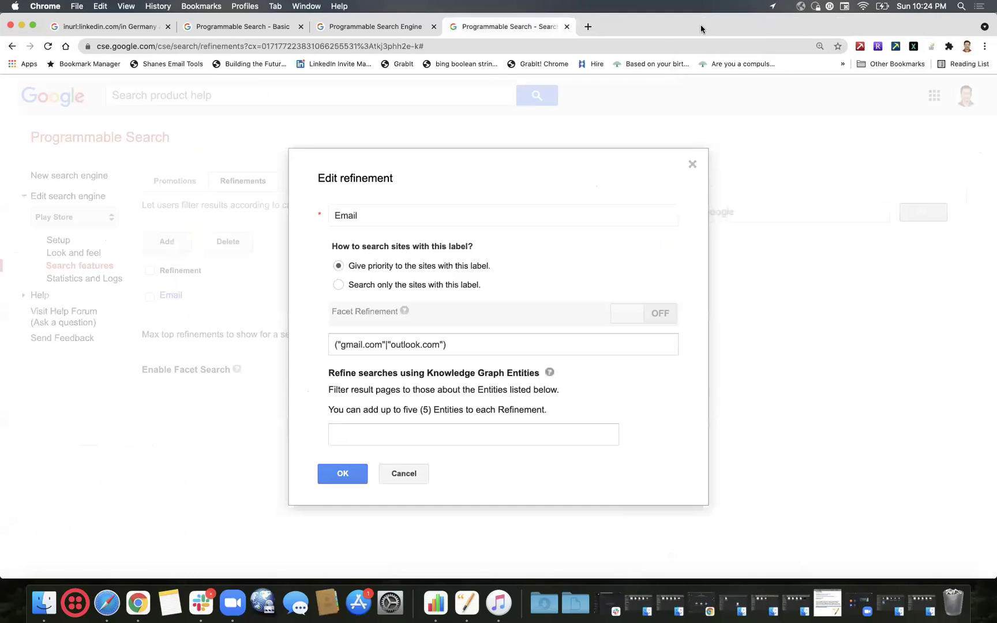
{"action": "left_click", "coordinate": [567, 27]}
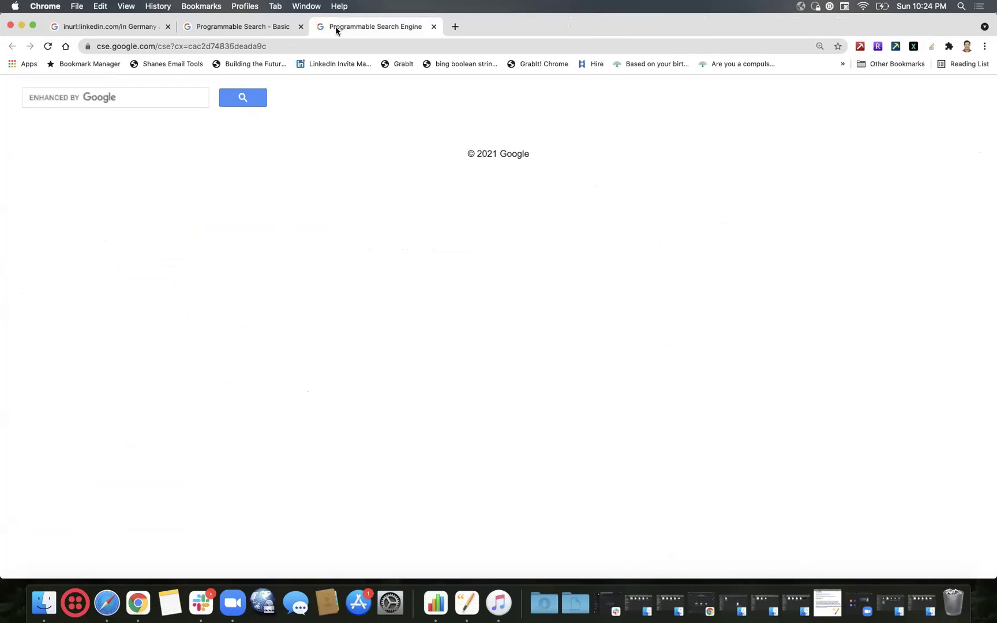
Try to open the search features of the Linkedin German search engine and reload the page.
{"action": "left_click", "coordinate": [203, 29]}
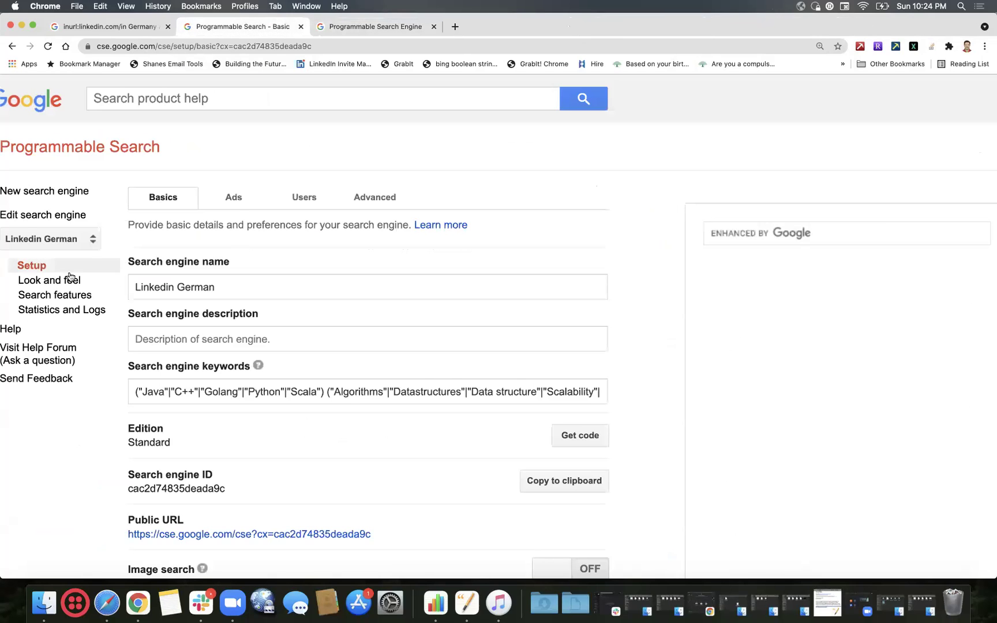
{"action": "left_click", "coordinate": [71, 297]}
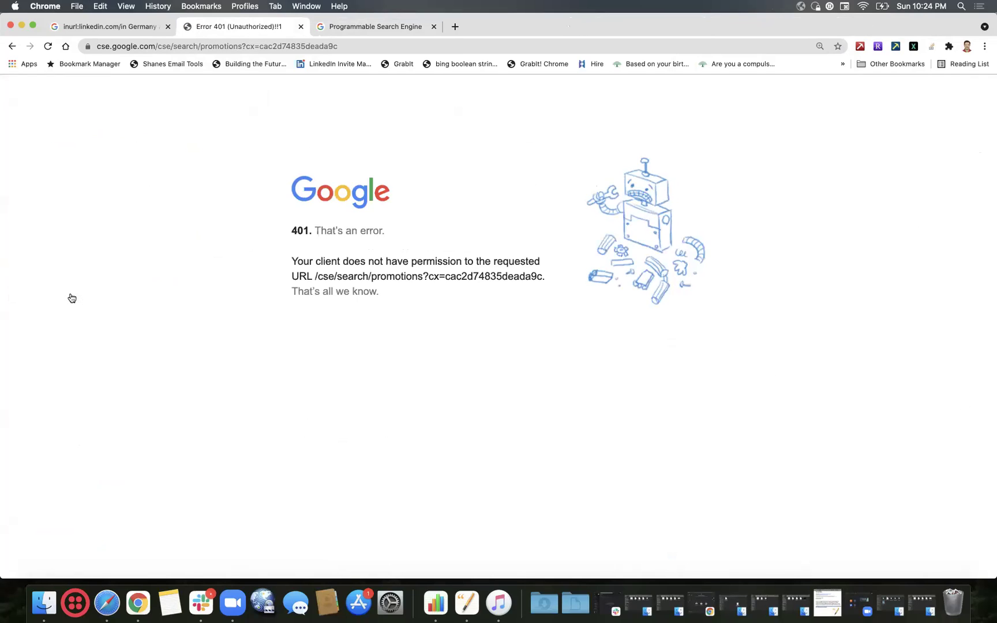
{"action": "left_click", "coordinate": [47, 46]}
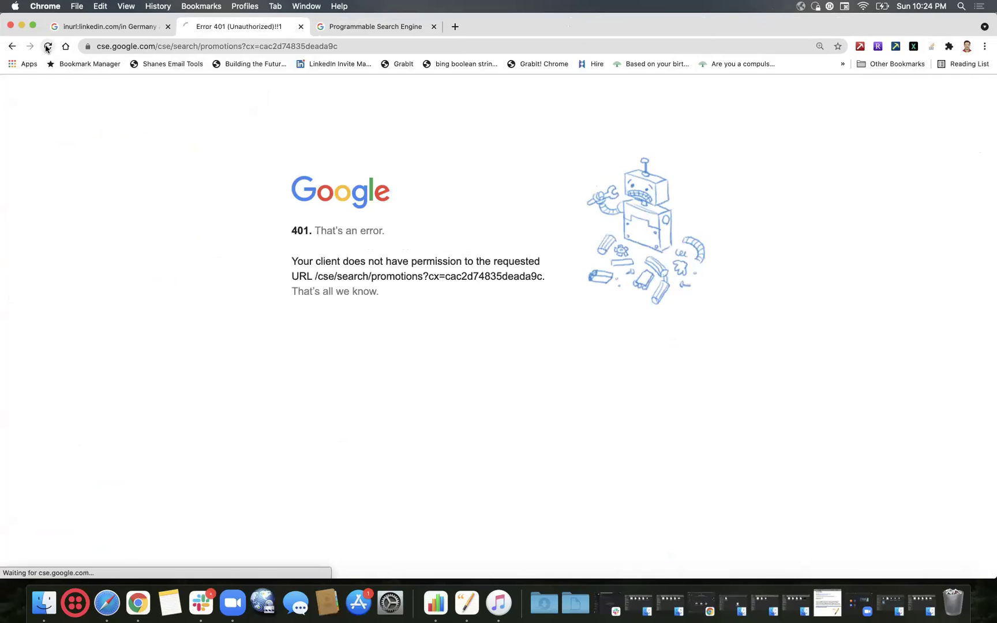
Go to google.com/cse and open the SDE2 Linkedin search engine for editing.
{"action": "left_click", "coordinate": [134, 48]}
{"action": "type", "text": "g"}
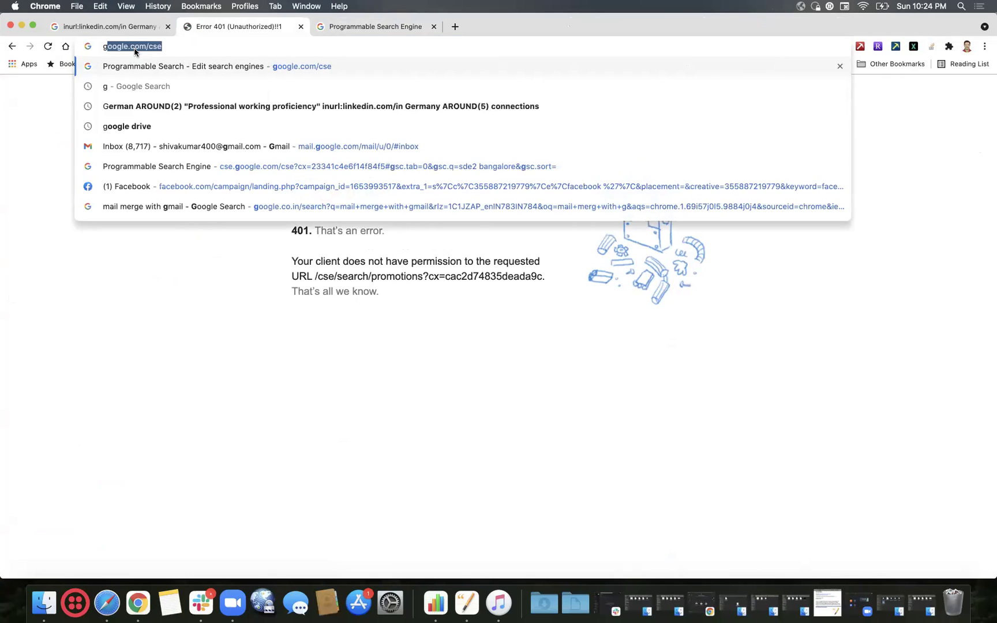
{"action": "type", "text": "oogle.com/cse"}
{"action": "key", "text": "Return"}
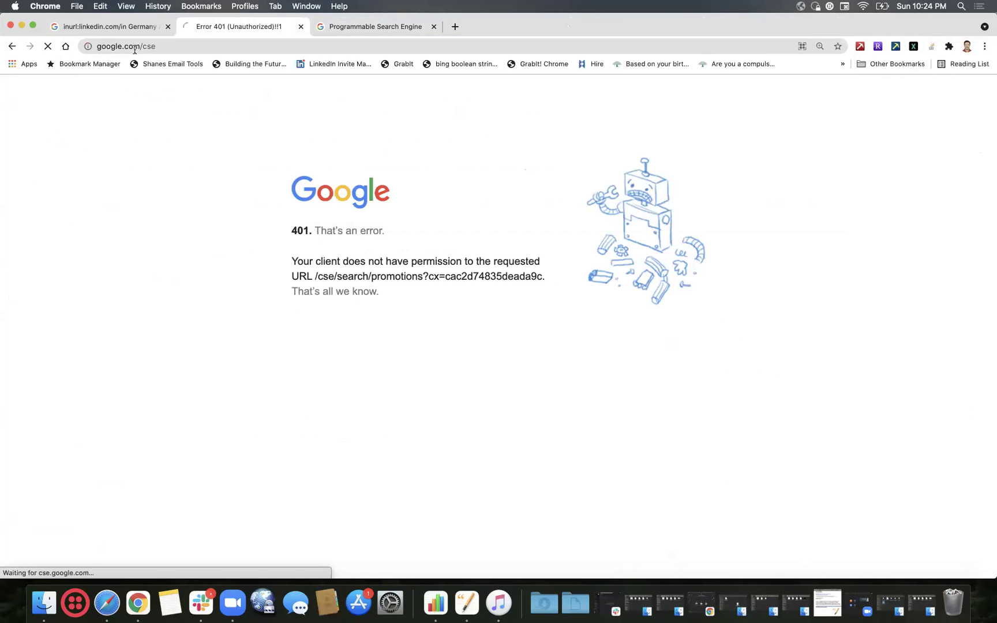
{"action": "left_click", "coordinate": [434, 26]}
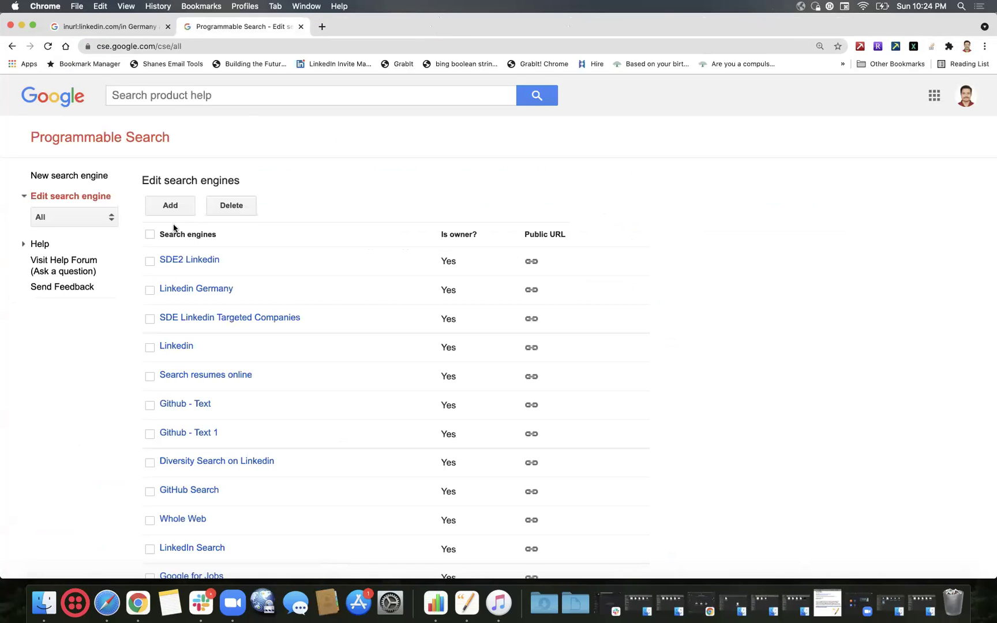
{"action": "left_click", "coordinate": [190, 261]}
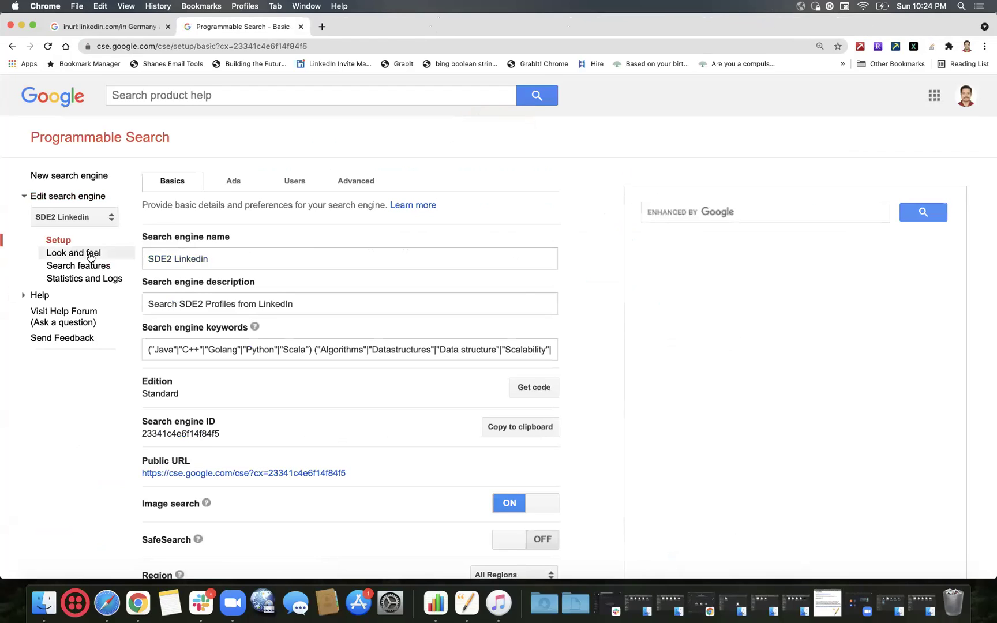
Open the Diversity refinement in the search features of the SDE2 Linkedin engine.
{"action": "left_click", "coordinate": [90, 266]}
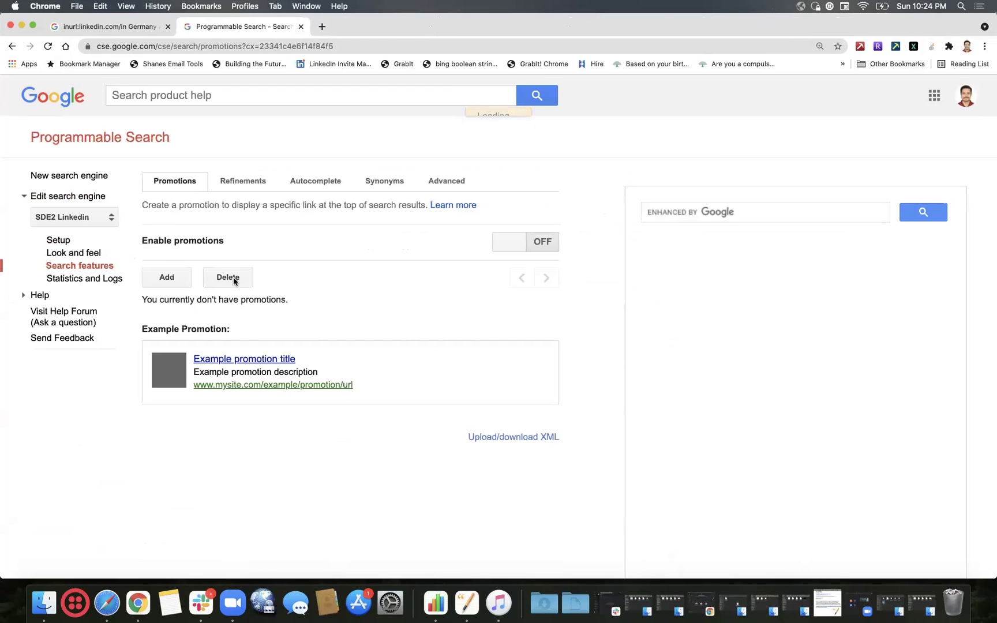
{"action": "left_click", "coordinate": [244, 185]}
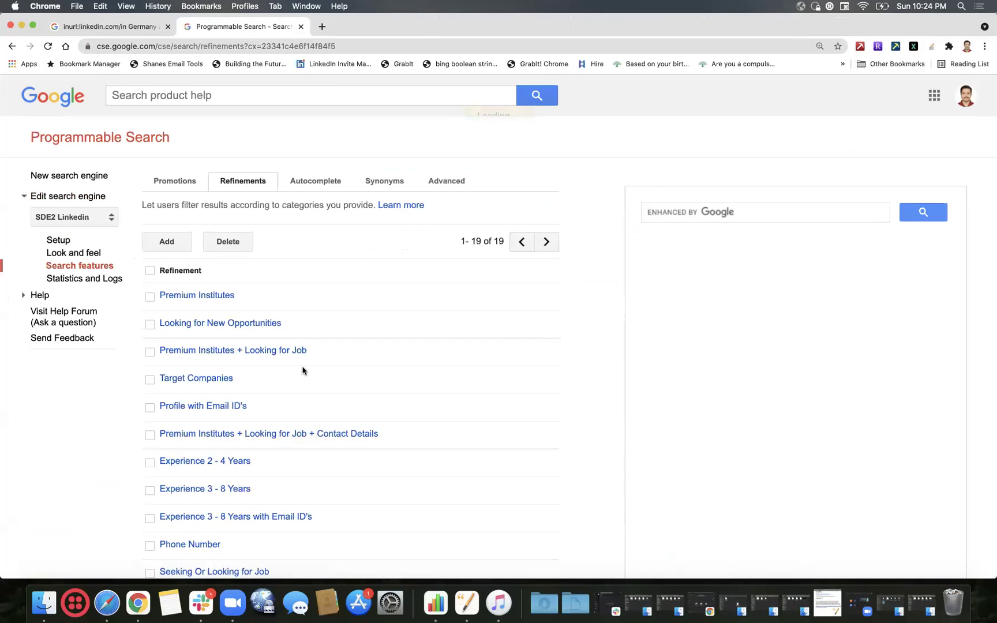
{"action": "scroll", "coordinate": [303, 369], "scroll_direction": "down", "scroll_amount": 10}
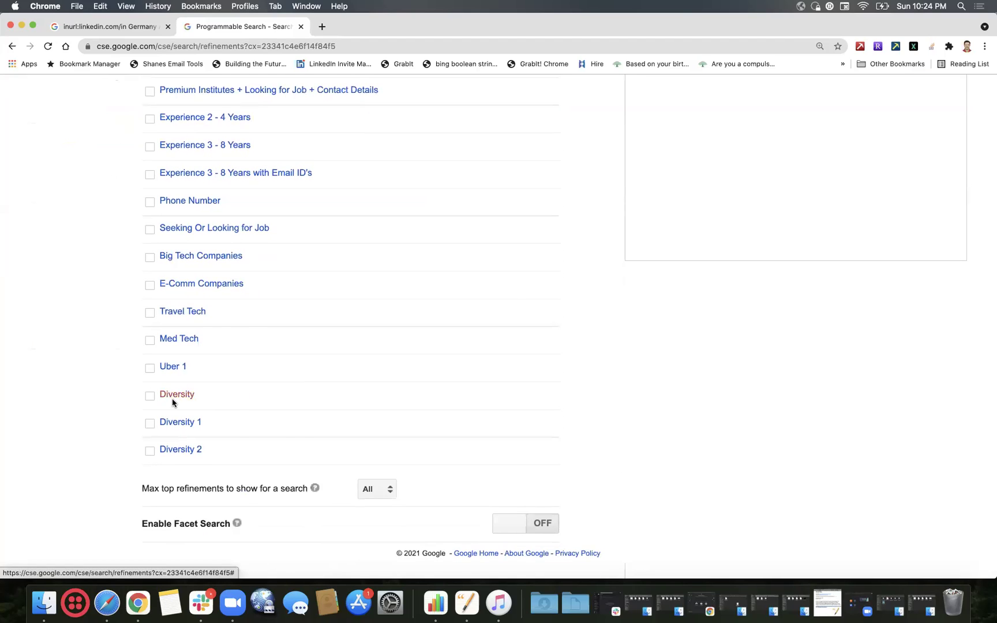
{"action": "left_click", "coordinate": [174, 402]}
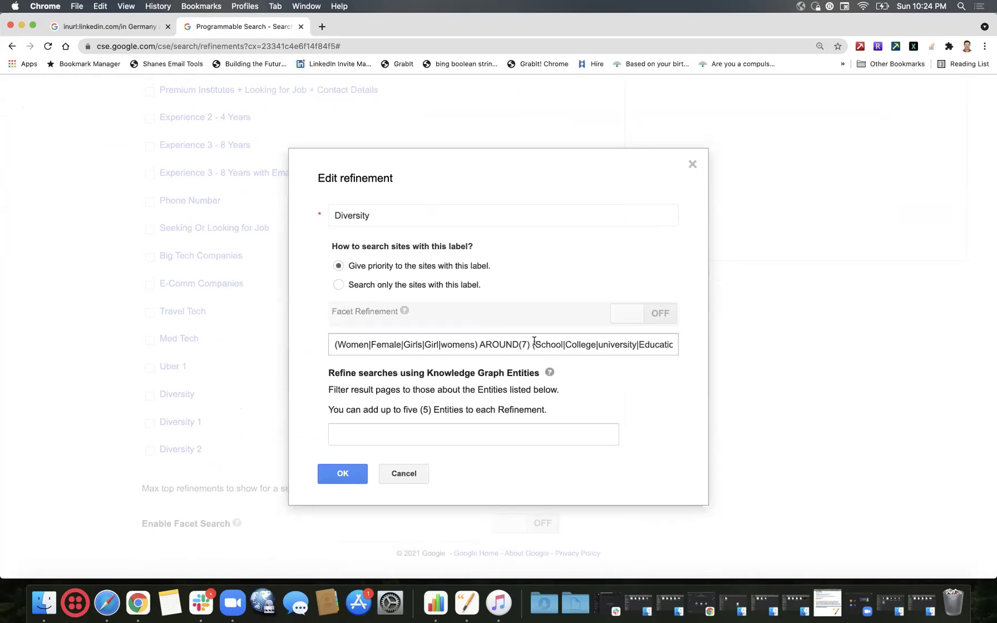
Shorten the first keyword group of the Diversity refinement to (Women*|Female|Girl*) before AROUND(7).
{"action": "left_click", "coordinate": [423, 344]}
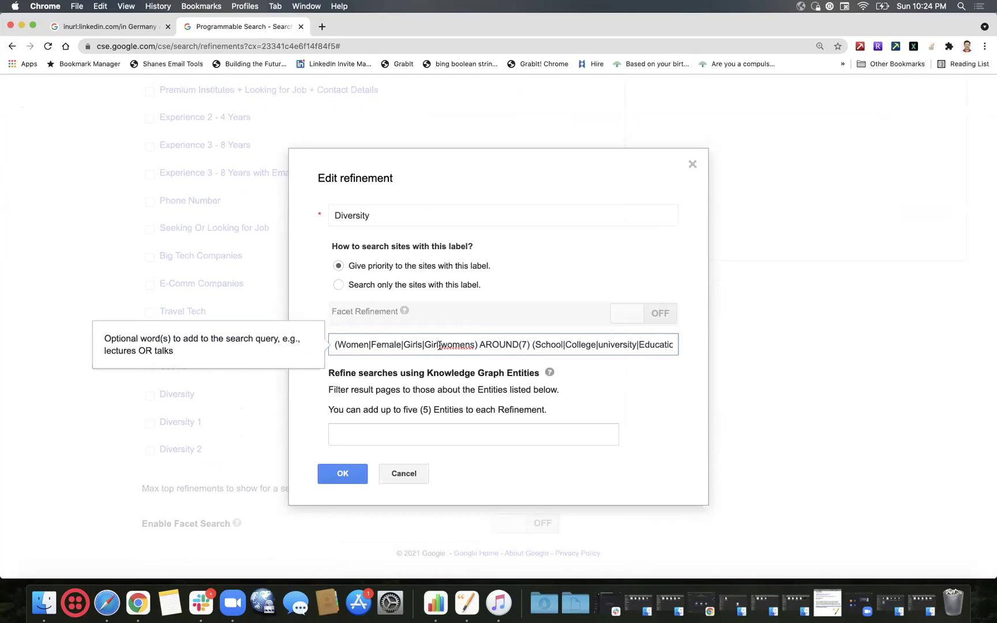
{"action": "double_click", "coordinate": [474, 346]}
{"action": "type", "text": "wom"}
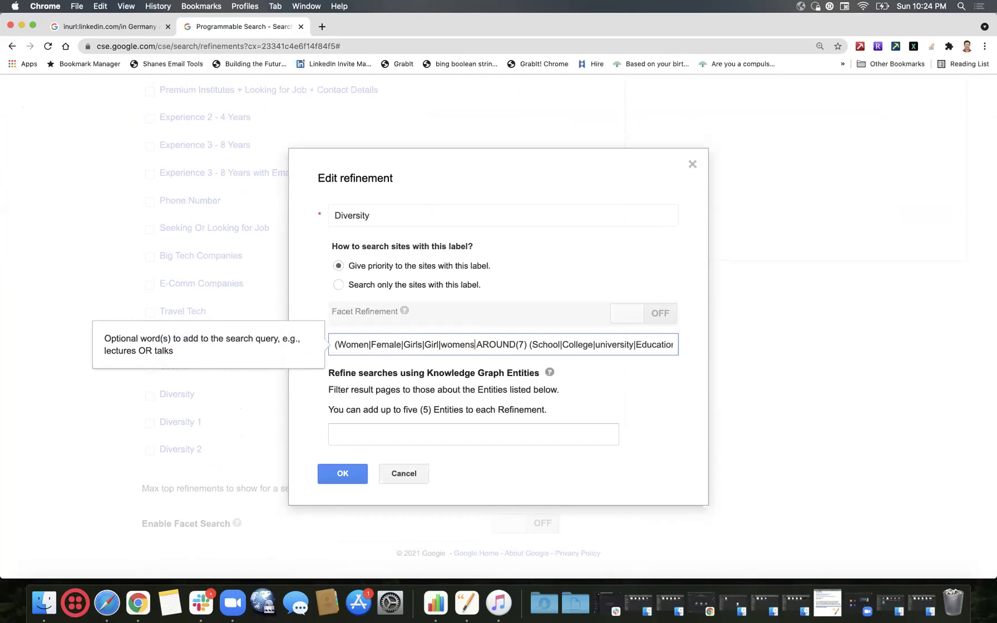
{"action": "key", "text": "BackSpace"}
{"action": "key", "text": "BackSpace"}
{"action": "key", "text": "BackSpace"}
{"action": "key", "text": "BackSpace"}
{"action": "key", "text": "BackSpace"}
{"action": "key", "text": "BackSpace"}
{"action": "key", "text": "BackSpace"}
{"action": "key", "text": "BackSpace"}
{"action": "key", "text": "BackSpace"}
{"action": "key", "text": "BackSpace"}
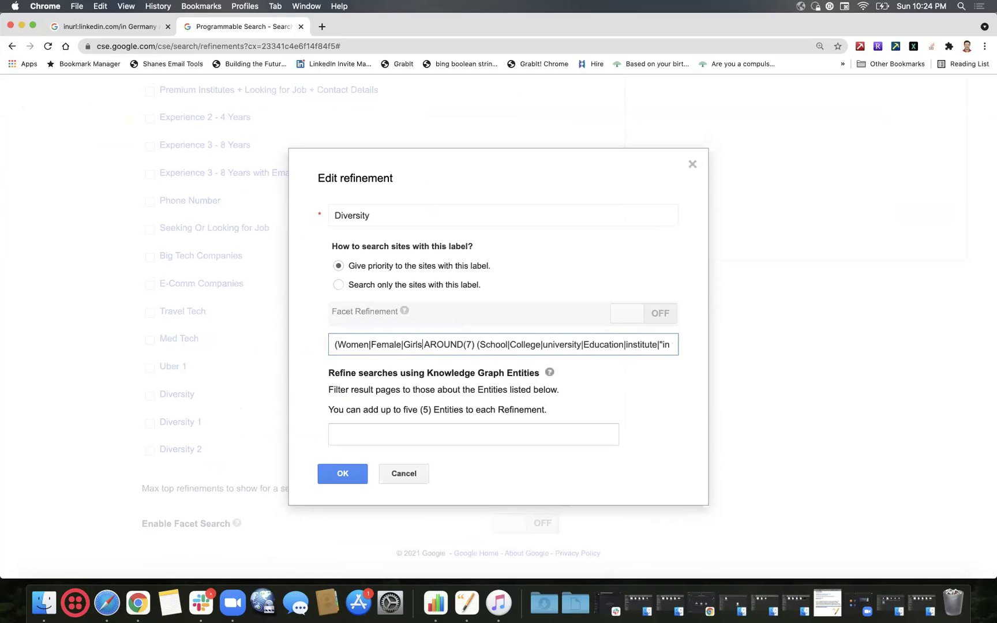
{"action": "type", "text": ") "}
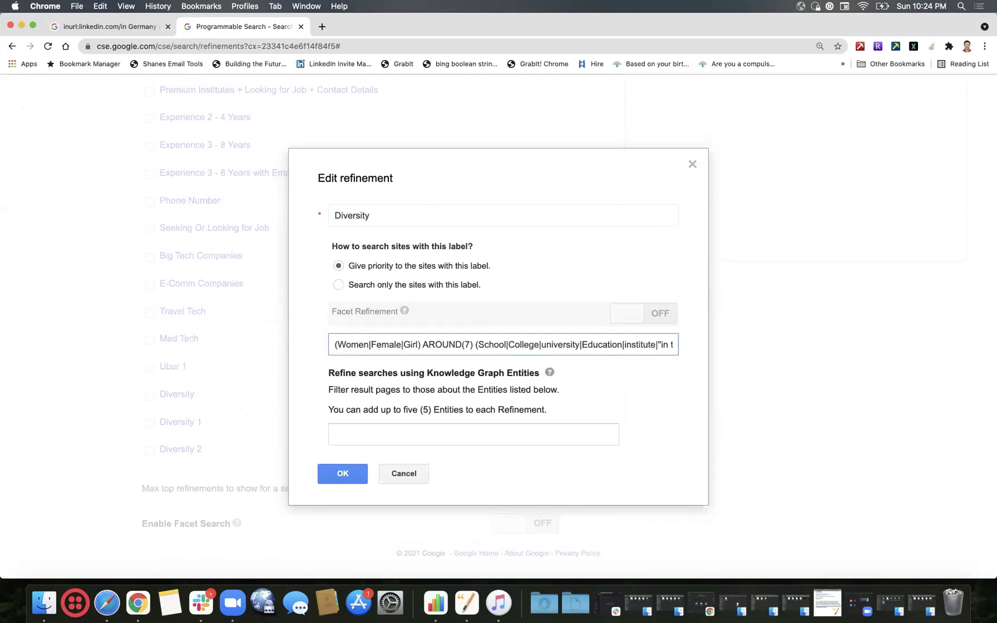
{"action": "type", "text": "*"}
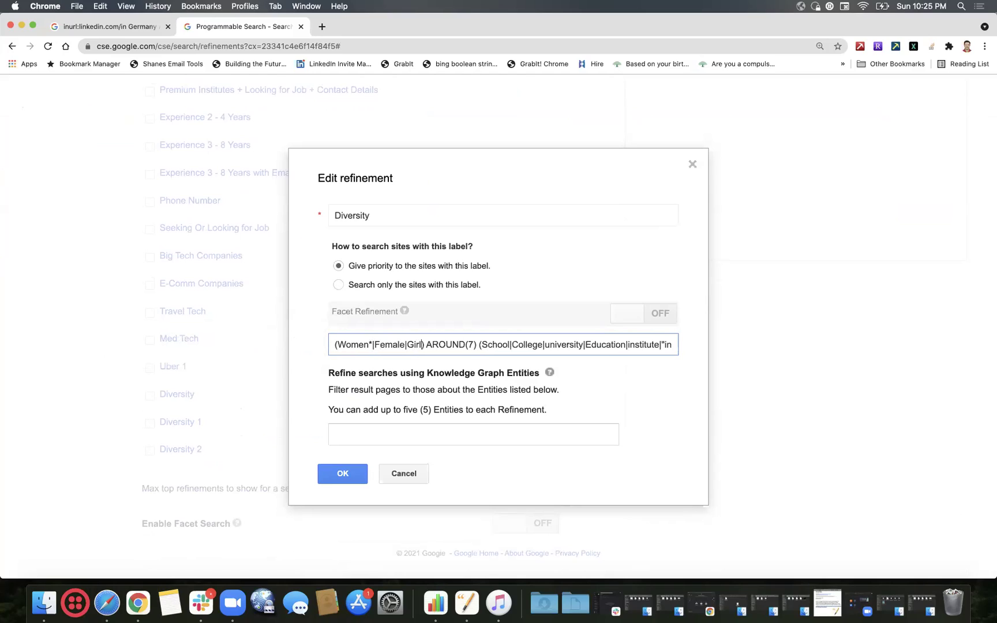
{"action": "type", "text": "*"}
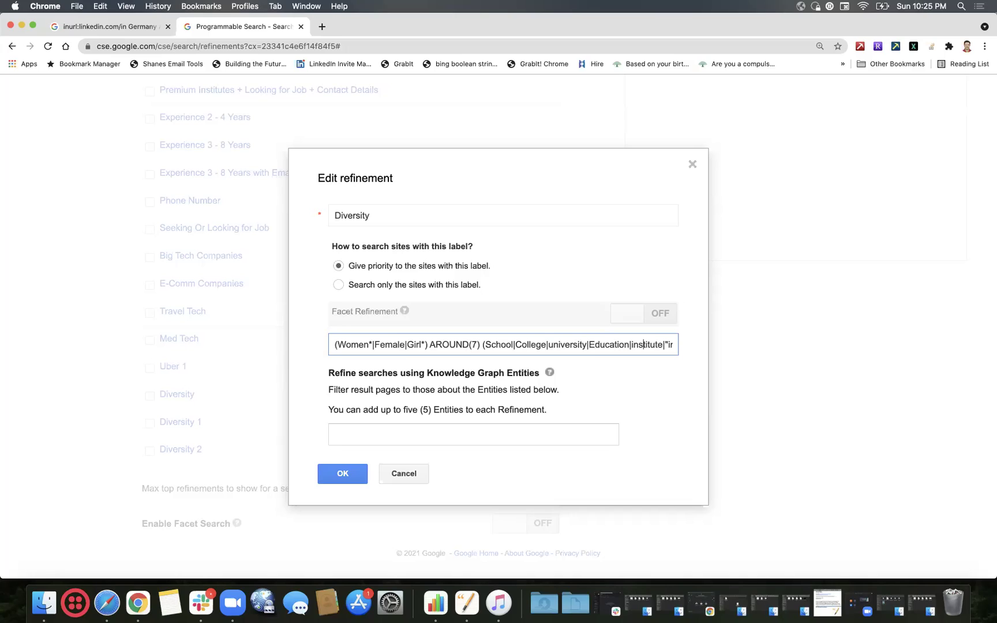
Remove the "in tech" term from the second keyword group so it ends with institute.
{"action": "key", "text": "Right"}
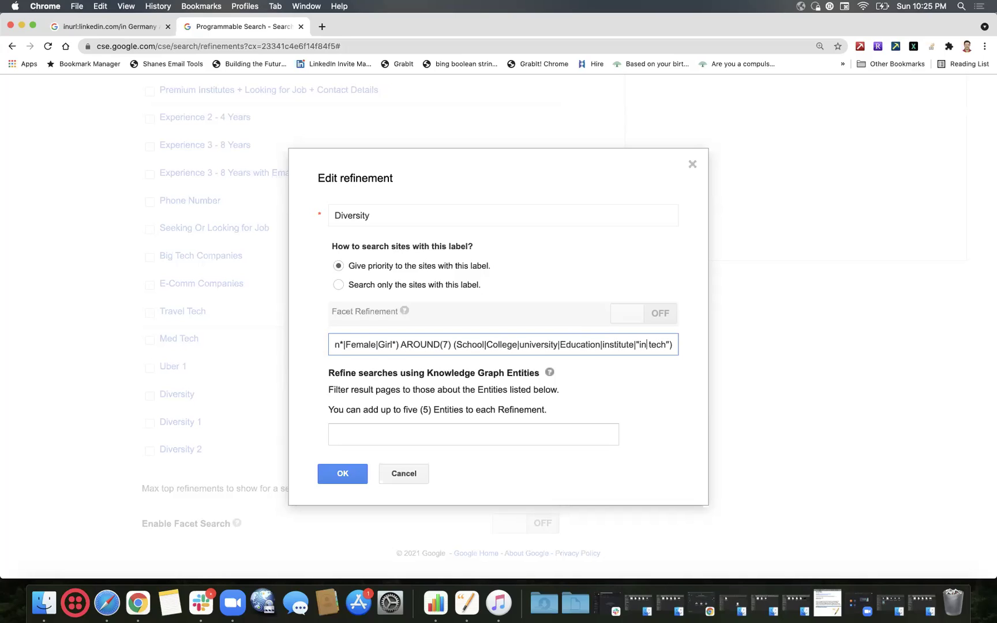
{"action": "key", "text": "BackSpace"}
{"action": "key", "text": "BackSpace"}
{"action": "key", "text": "BackSpace"}
{"action": "key", "text": "BackSpace"}
{"action": "key", "text": "BackSpace"}
{"action": "key", "text": "BackSpace"}
{"action": "key", "text": "BackSpace"}
{"action": "key", "text": "BackSpace"}
{"action": "key", "text": "BackSpace"}
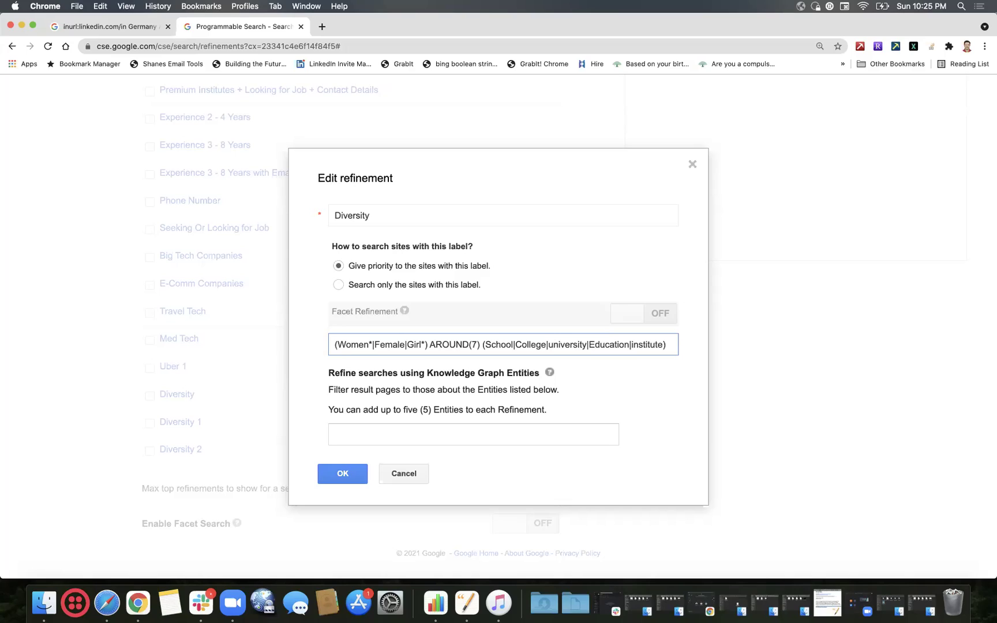
Append the phrase "for job" to the optional search words and save the Diversity refinement.
{"action": "type", "text": "for "}
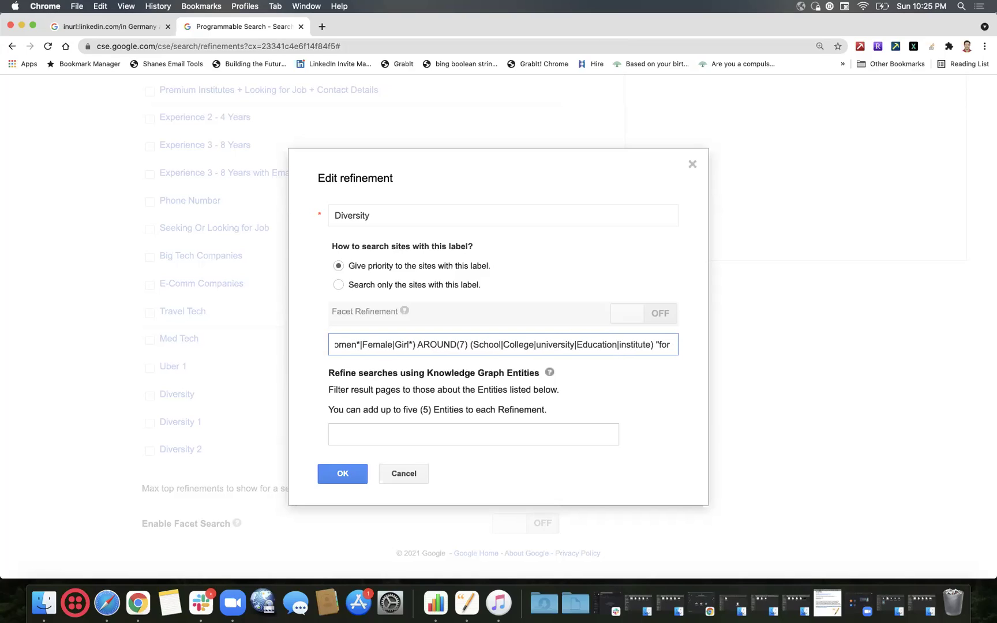
{"action": "type", "text": "jo"}
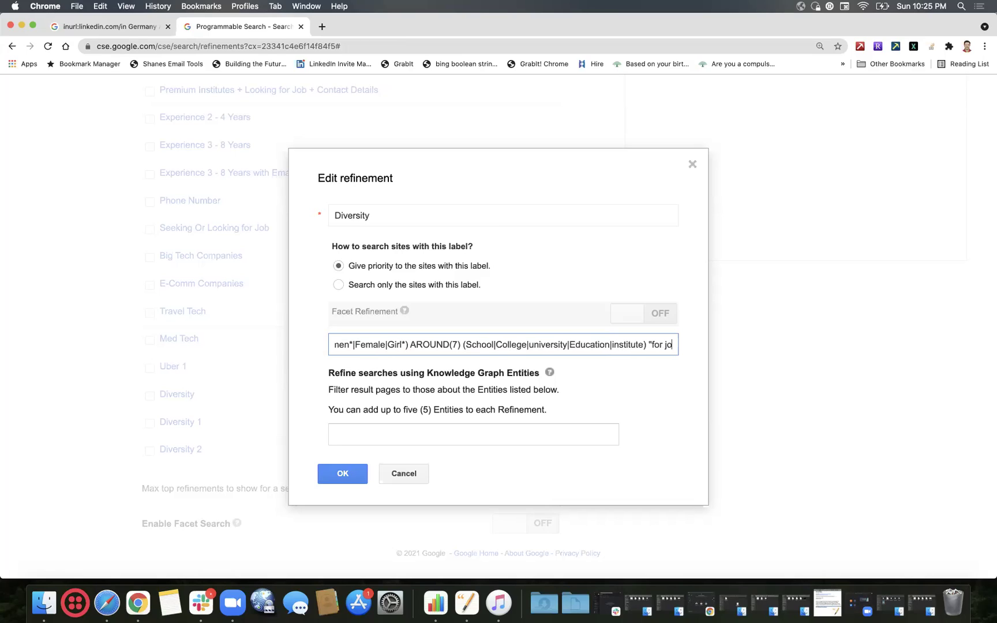
{"action": "type", "text": "b\""}
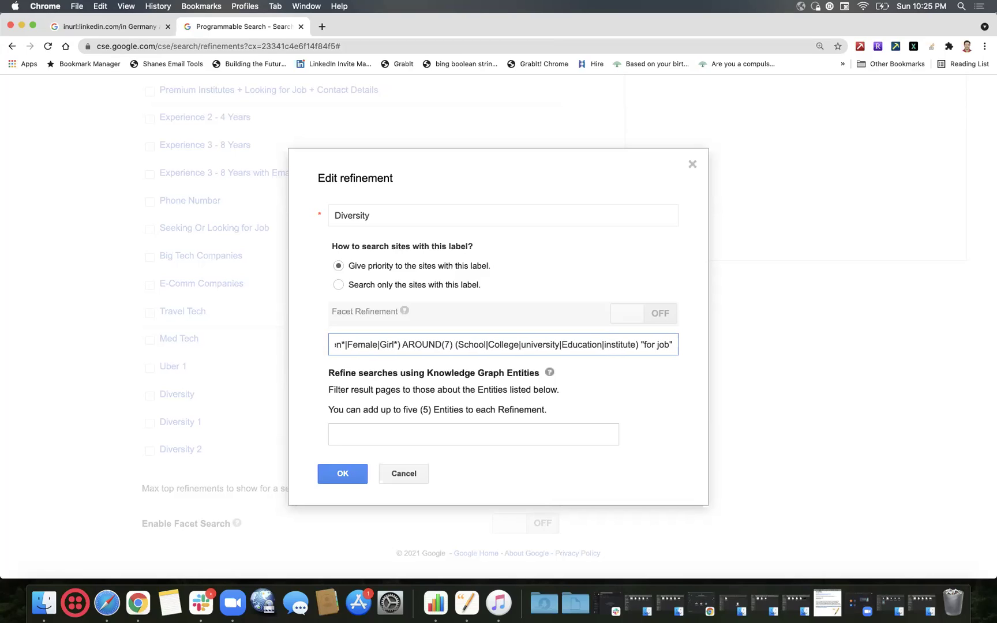
{"action": "left_click", "coordinate": [339, 474]}
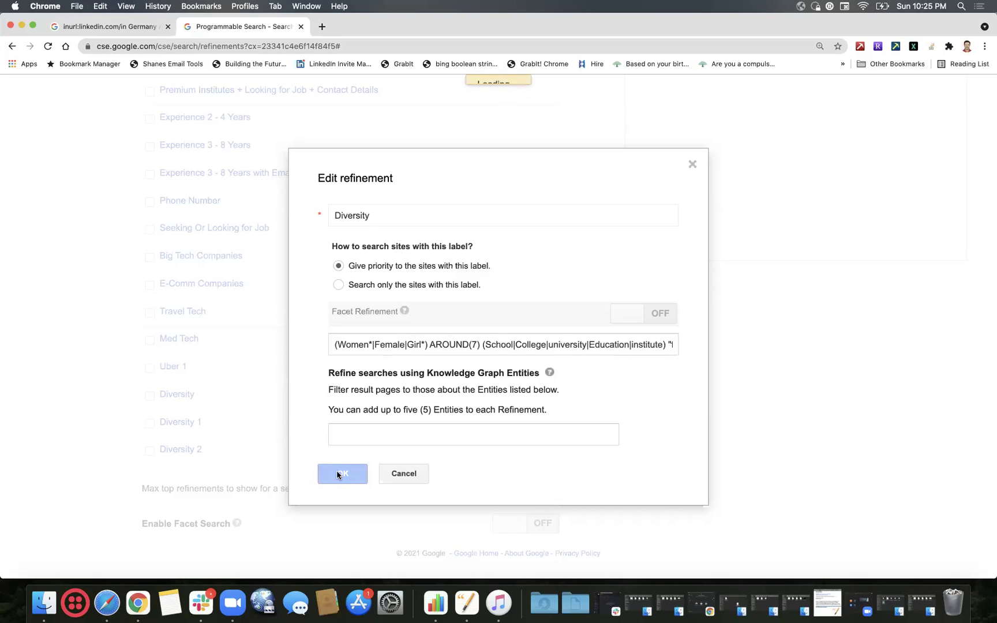
Go to the engine's basic setup and open its public URL.
{"action": "scroll", "coordinate": [283, 336], "scroll_direction": "up", "scroll_amount": 6}
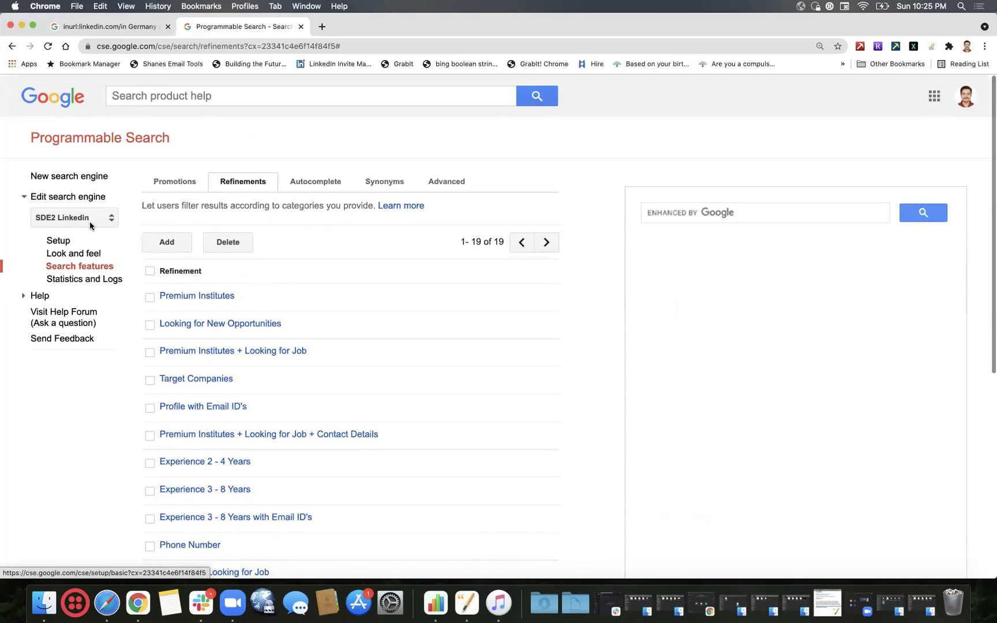
{"action": "left_click", "coordinate": [72, 244]}
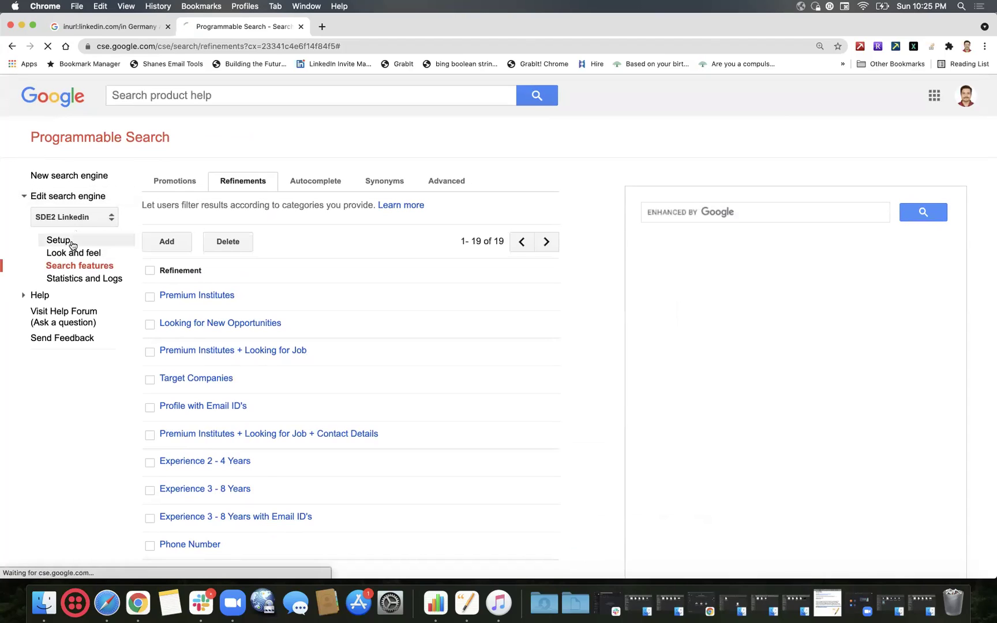
{"action": "scroll", "coordinate": [323, 416], "scroll_direction": "down", "scroll_amount": 2}
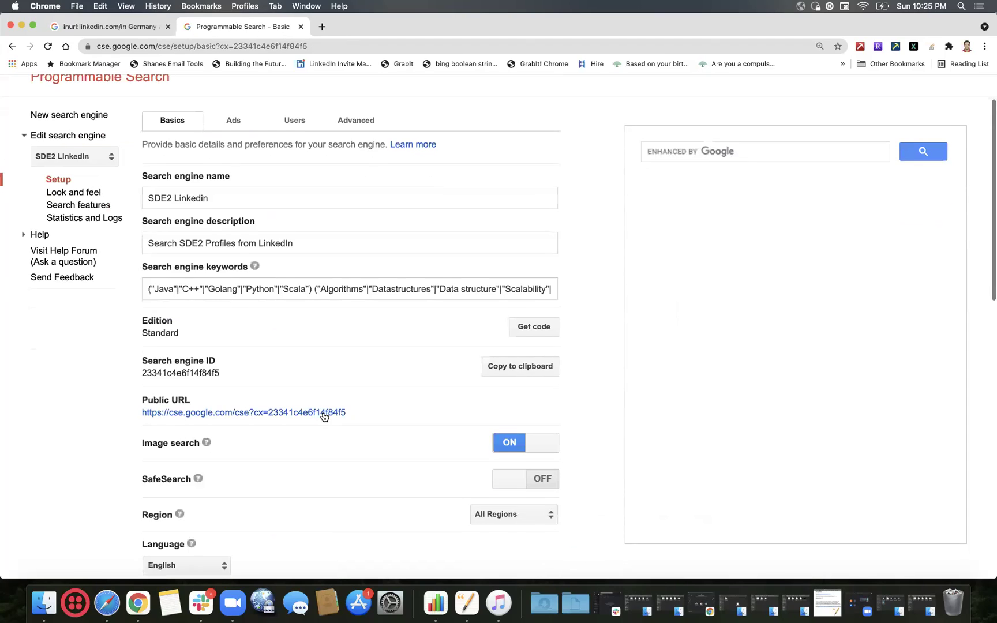
{"action": "left_click", "coordinate": [325, 414]}
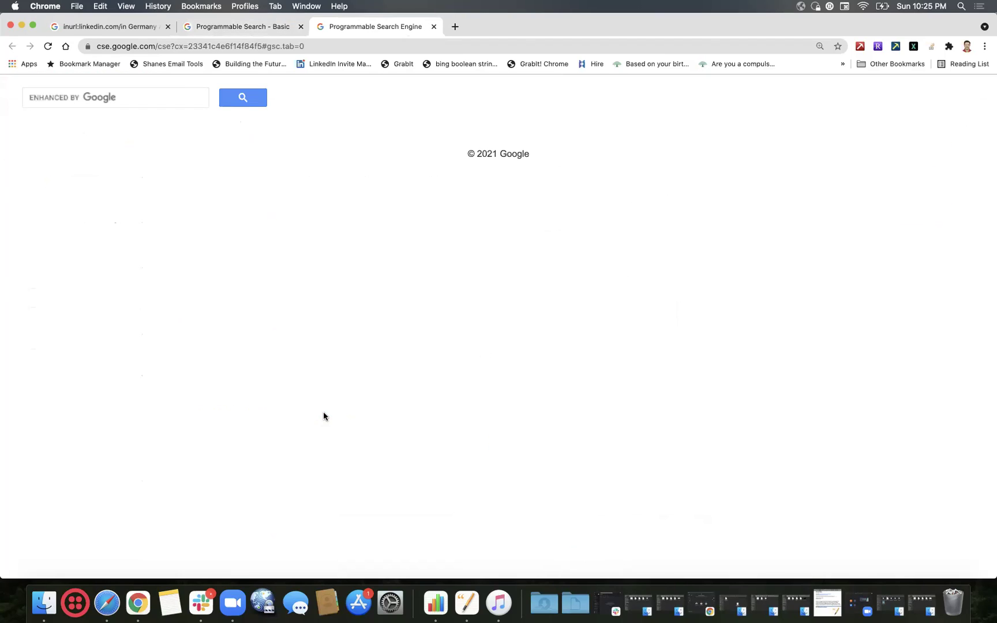
Search the custom engine for the suggested query sde2 bangalore and filter it by the Diversity refinement.
{"action": "left_click", "coordinate": [182, 94]}
{"action": "type", "text": "sd"}
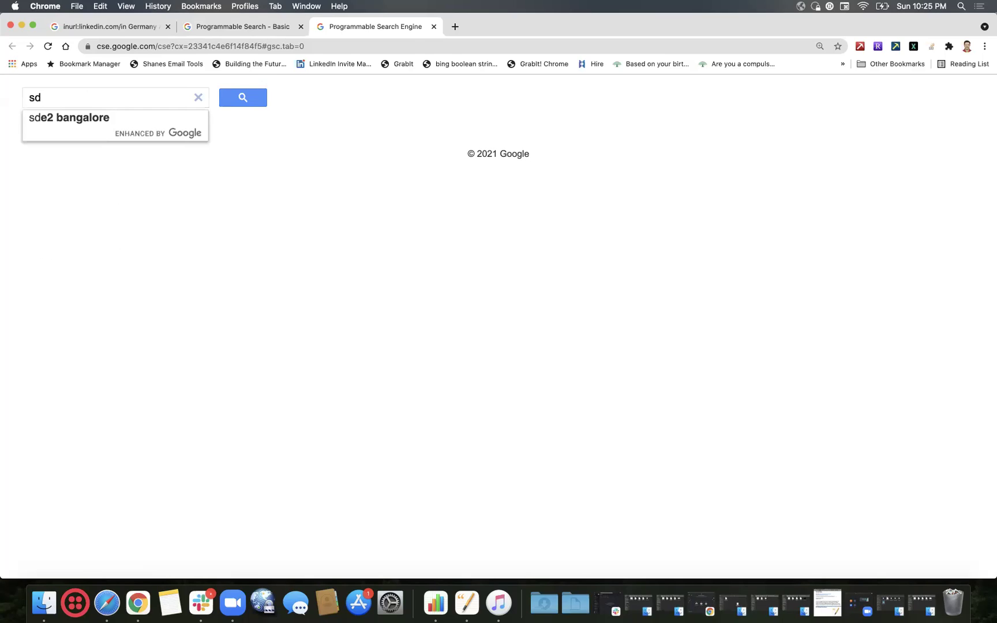
{"action": "key", "text": "Down"}
{"action": "key", "text": "Return"}
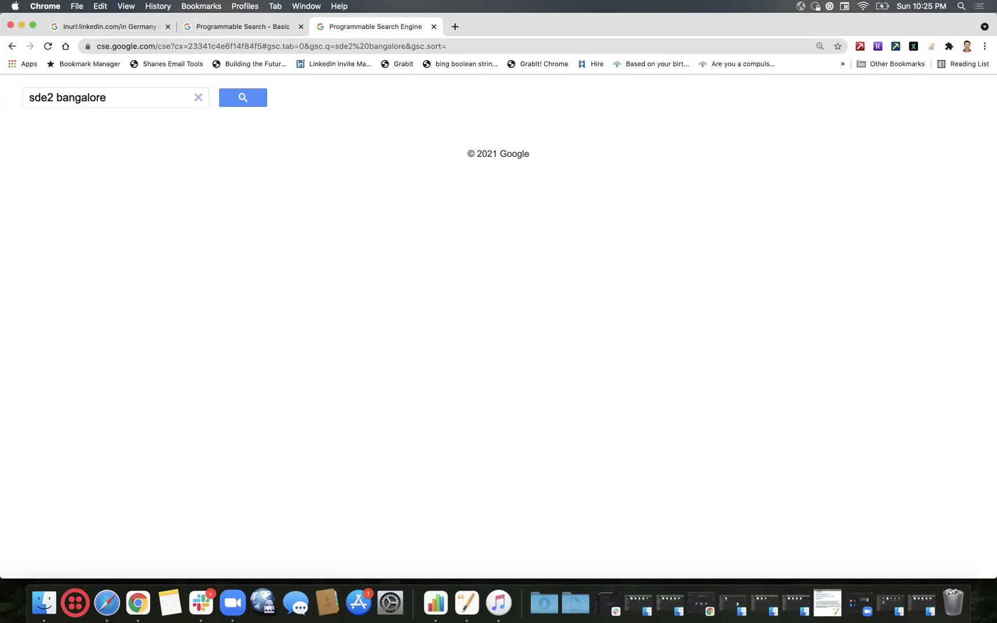
{"action": "left_click", "coordinate": [39, 212]}
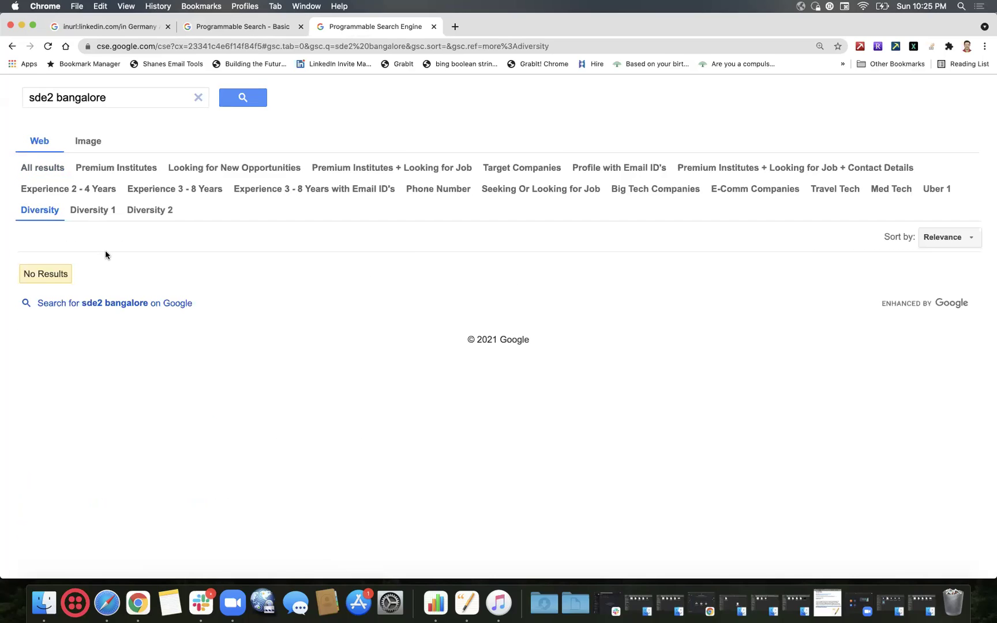
Return to the SDE2 Linkedin engine's settings and reopen the Diversity refinement for editing.
{"action": "left_click", "coordinate": [215, 26]}
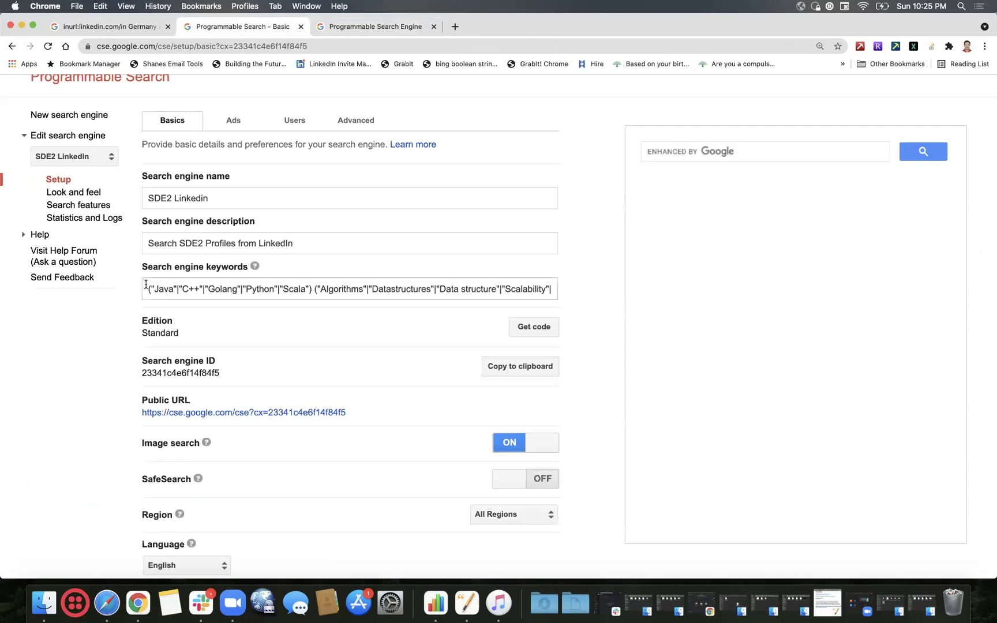
{"action": "left_click", "coordinate": [84, 204]}
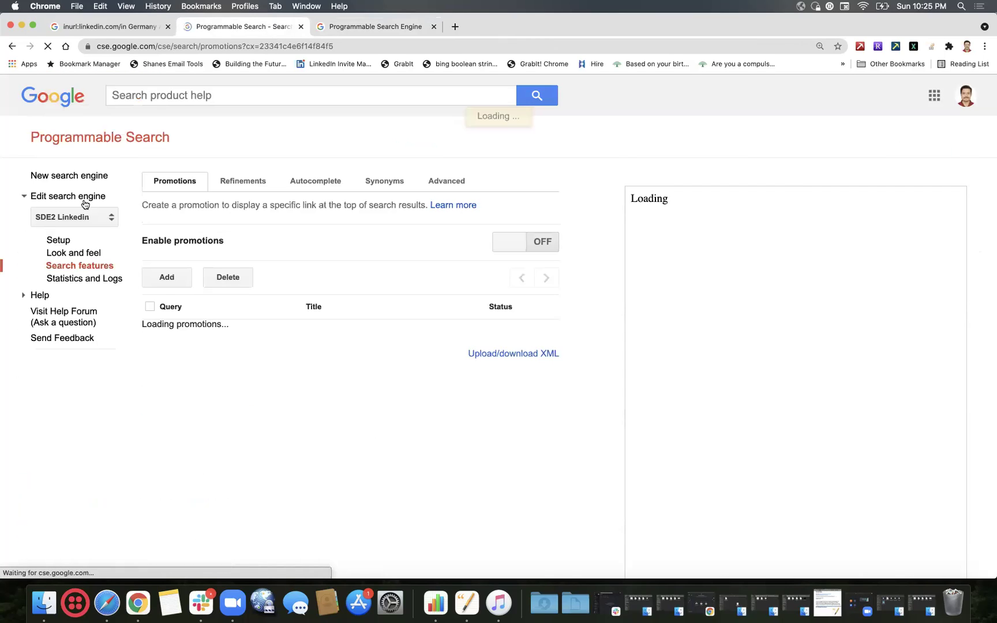
{"action": "left_click", "coordinate": [243, 183]}
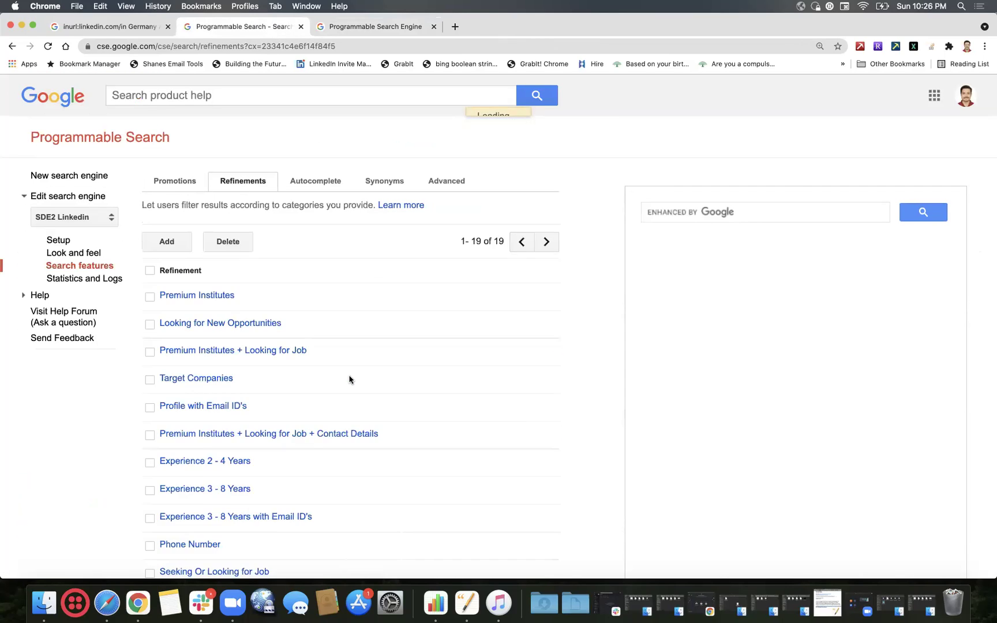
{"action": "scroll", "coordinate": [349, 378], "scroll_direction": "down", "scroll_amount": 5}
{"action": "scroll", "coordinate": [327, 405], "scroll_direction": "down", "scroll_amount": 4}
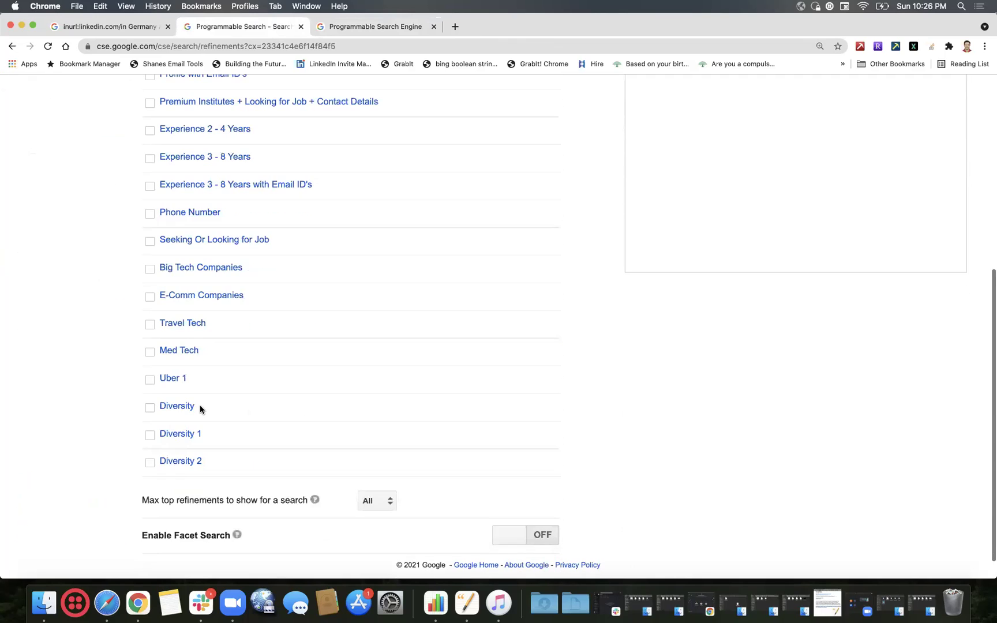
{"action": "left_click", "coordinate": [174, 407]}
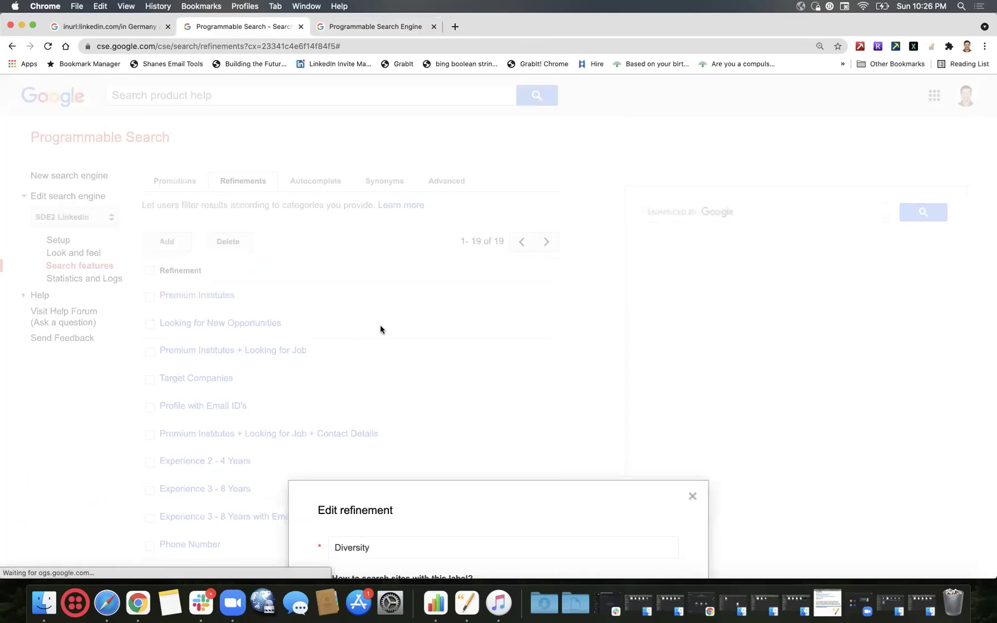
{"action": "scroll", "coordinate": [381, 329], "scroll_direction": "down", "scroll_amount": 4}
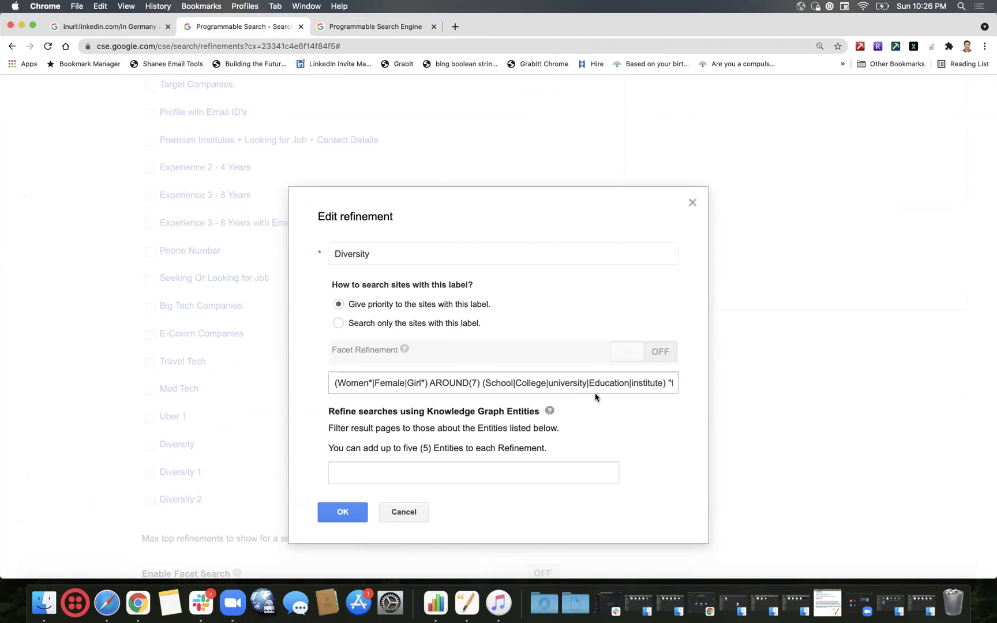
Replace the closing phrase "for job" in the optional search words with "looking for" and save the refinement.
{"action": "left_click", "coordinate": [629, 385]}
{"action": "key", "text": "Right"}
{"action": "key", "text": "Right"}
{"action": "key", "text": "Right"}
{"action": "key", "text": "Right"}
{"action": "key", "text": "Right"}
{"action": "key", "text": "Right"}
{"action": "key", "text": "Right"}
{"action": "key", "text": "Right"}
{"action": "key", "text": "Right"}
{"action": "key", "text": "Right"}
{"action": "key", "text": "Right"}
{"action": "key", "text": "Right"}
{"action": "key", "text": "Right"}
{"action": "key", "text": "Right"}
{"action": "key", "text": "Right"}
{"action": "key", "text": "Right"}
{"action": "key", "text": "Right"}
{"action": "key", "text": "Right"}
{"action": "key", "text": "Right"}
{"action": "key", "text": "Right"}
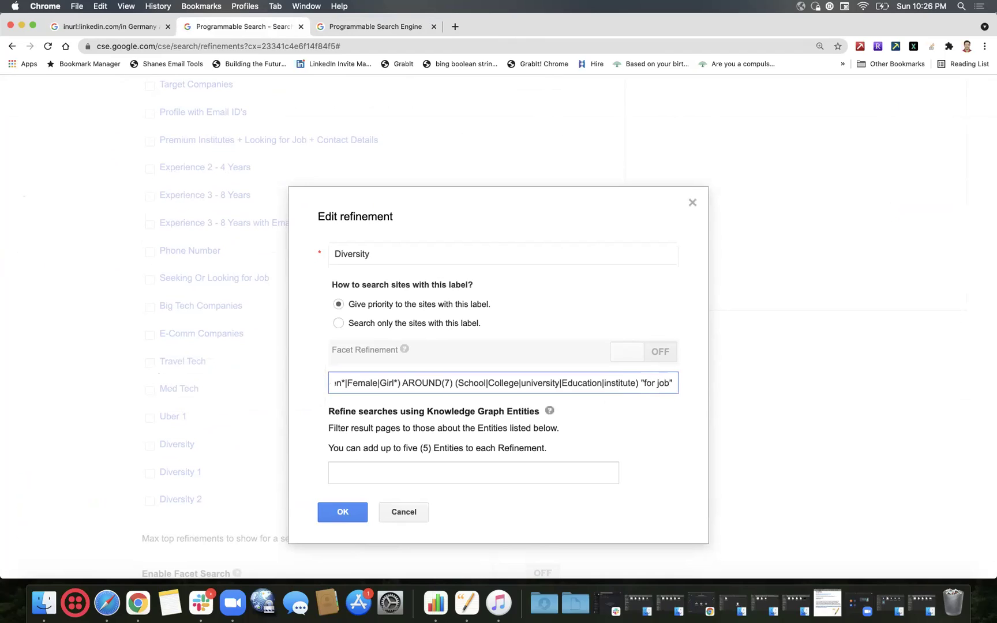
{"action": "key", "text": "BackSpace"}
{"action": "key", "text": "BackSpace"}
{"action": "key", "text": "BackSpace"}
{"action": "key", "text": "BackSpace"}
{"action": "key", "text": "BackSpace"}
{"action": "key", "text": "BackSpace"}
{"action": "key", "text": "BackSpace"}
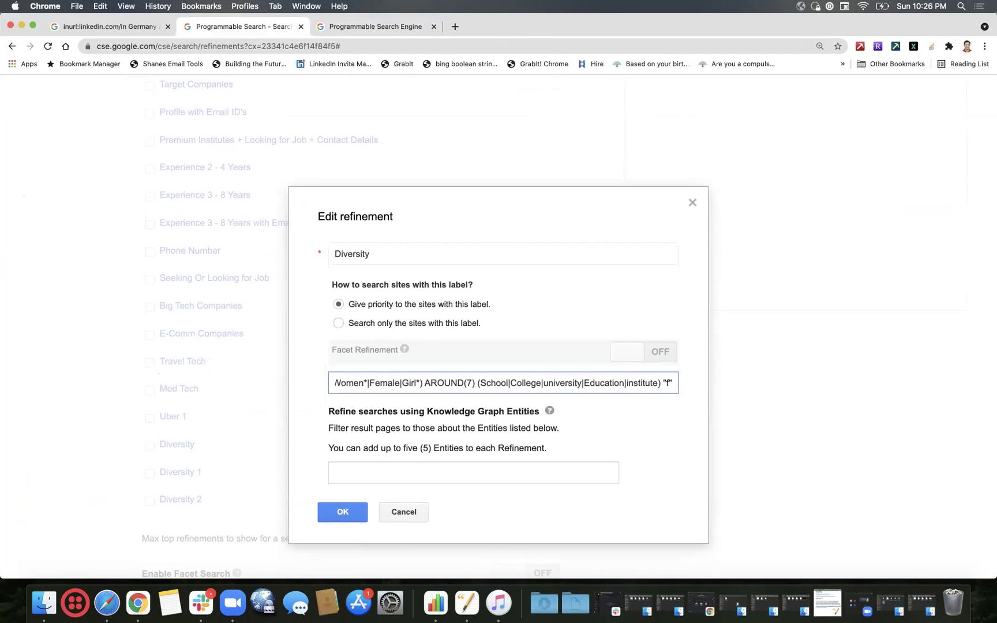
{"action": "type", "text": "lookimg"}
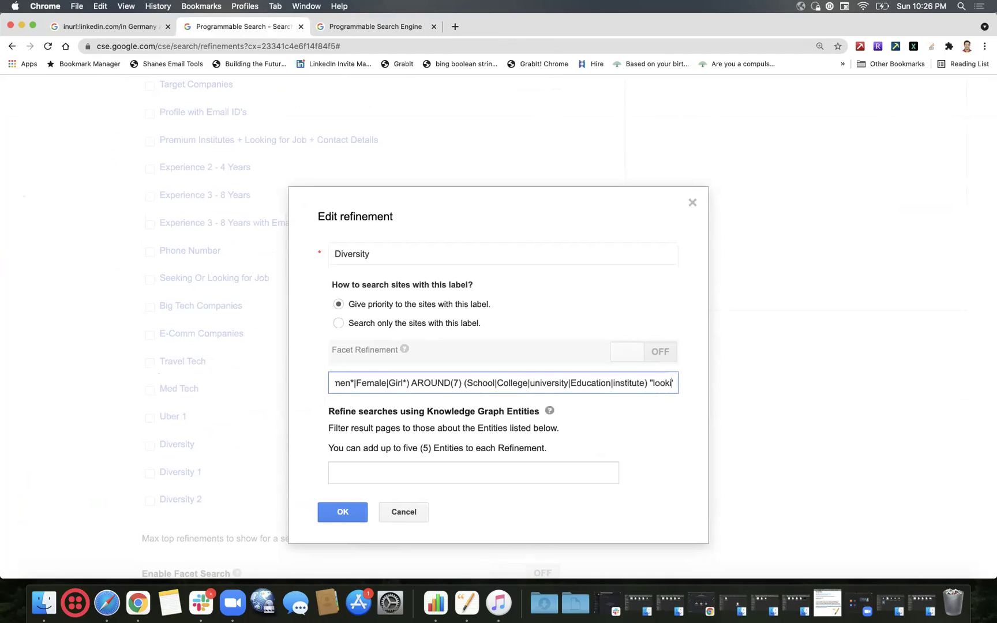
{"action": "key", "text": "BackSpace"}
{"action": "key", "text": "BackSpace"}
{"action": "key", "text": "BackSpace"}
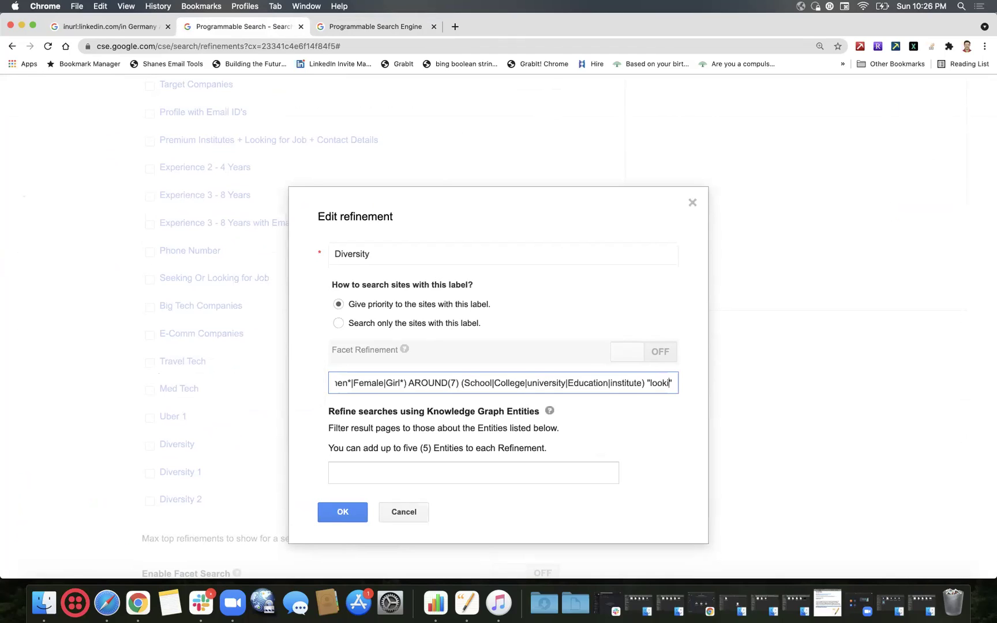
{"action": "type", "text": "ng for\""}
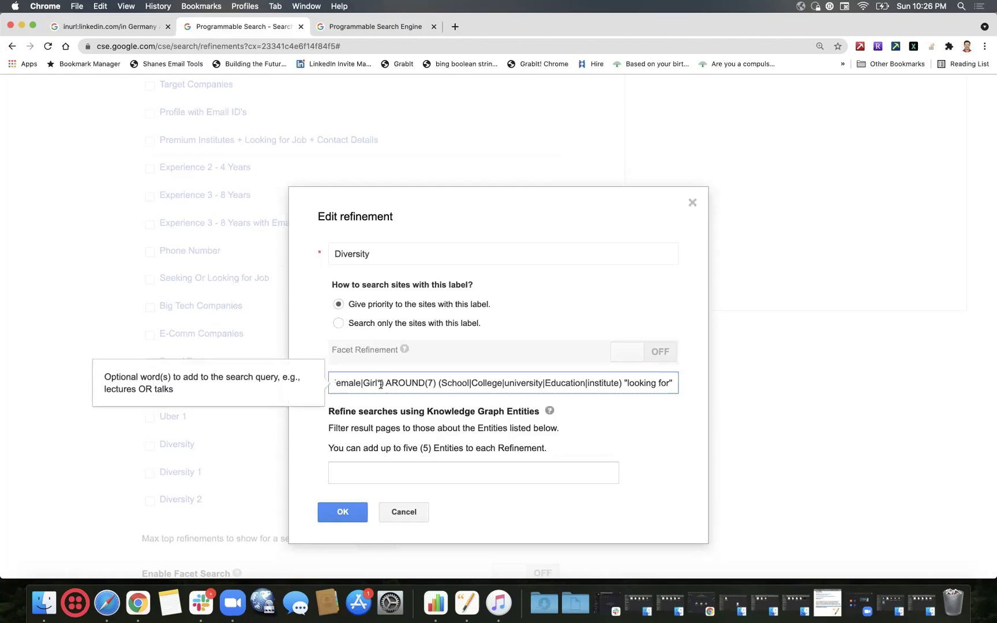
{"action": "left_click", "coordinate": [340, 515]}
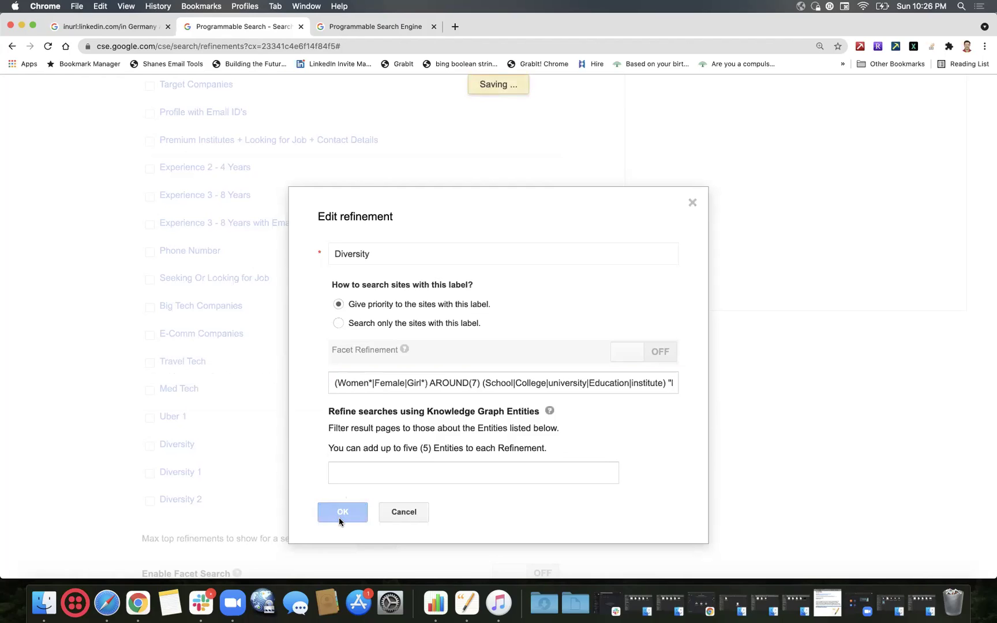
Rerun the sde2 bangalore search on the public engine page with the Diversity refinement, then reload the page and reapply the refinement.
{"action": "left_click", "coordinate": [354, 26]}
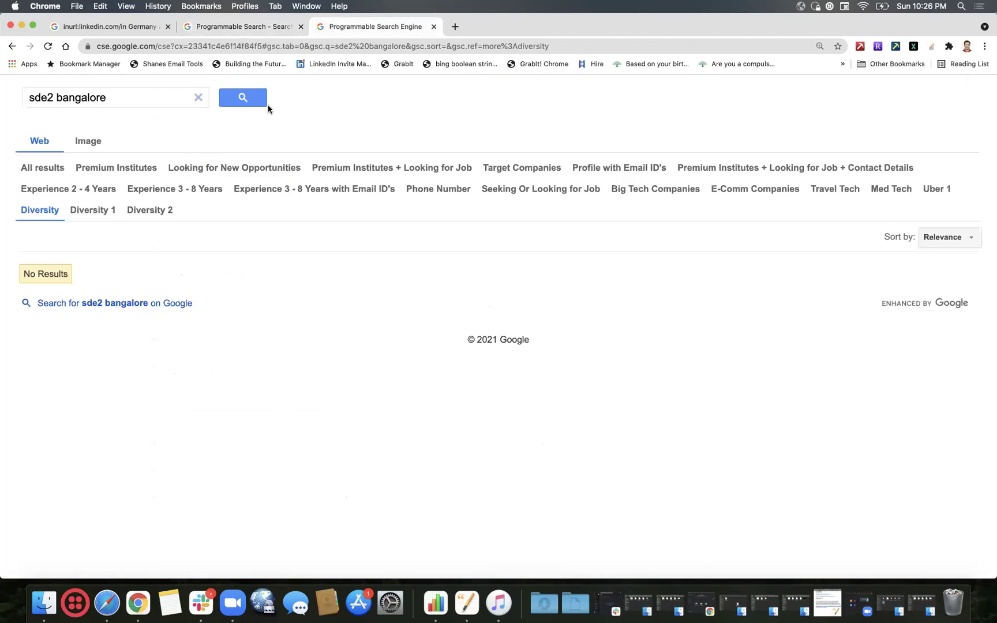
{"action": "left_click", "coordinate": [234, 106]}
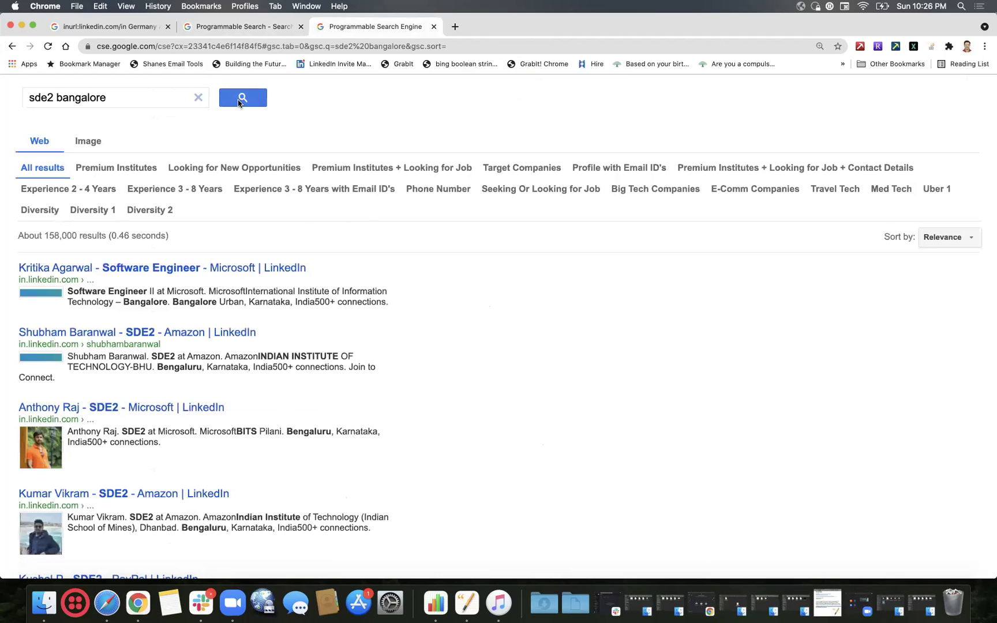
{"action": "left_click", "coordinate": [43, 214]}
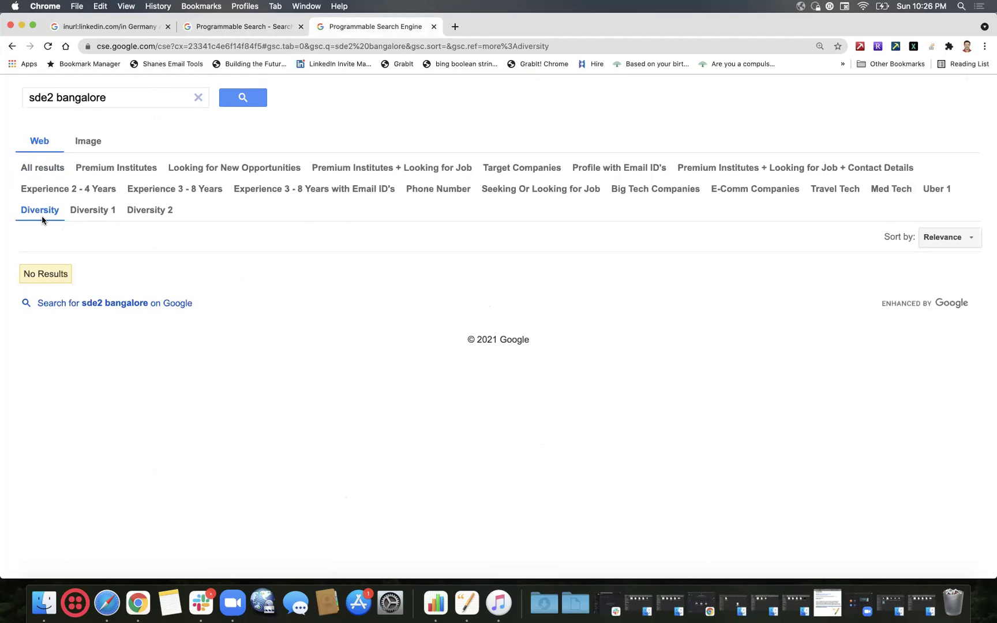
{"action": "left_click", "coordinate": [49, 45]}
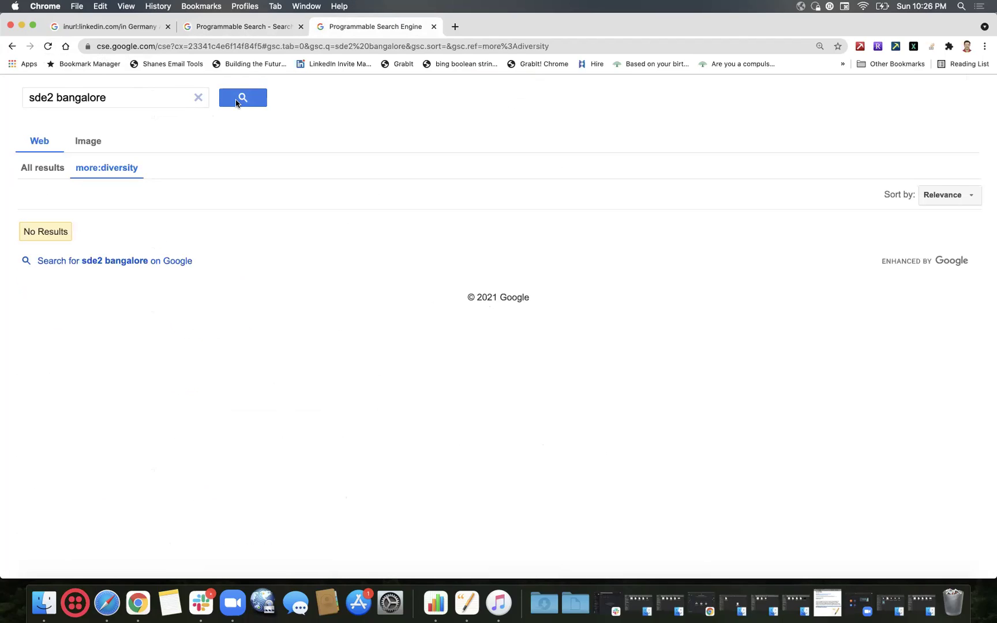
{"action": "left_click", "coordinate": [44, 167]}
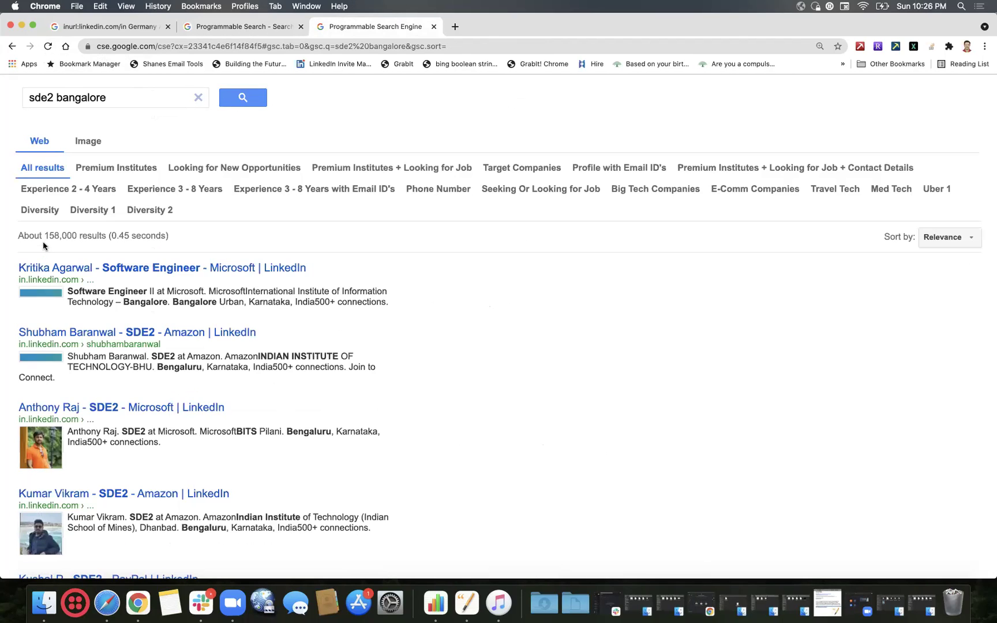
{"action": "left_click", "coordinate": [40, 211]}
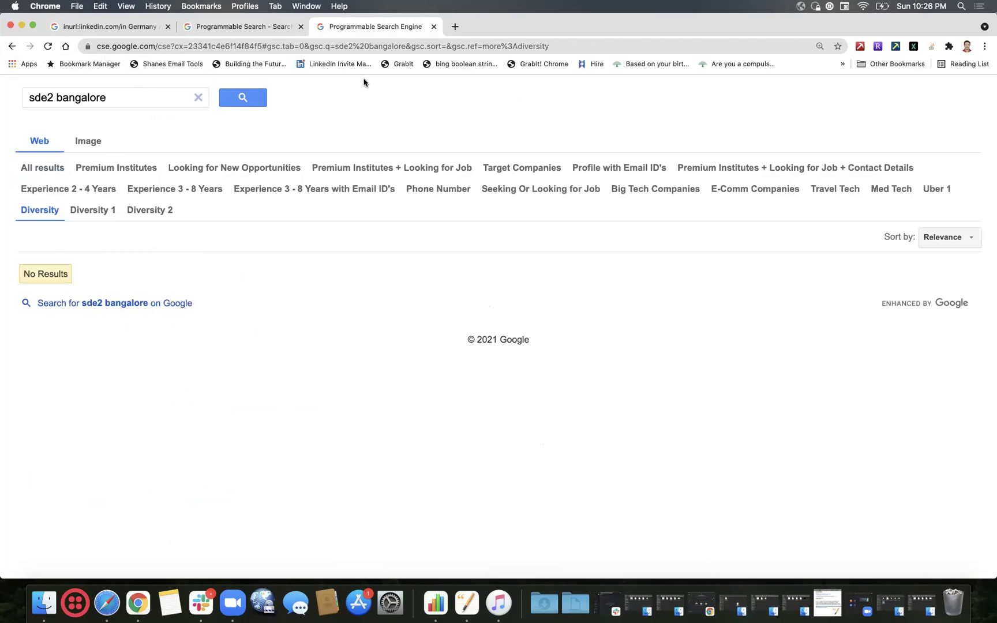
Reopen the Diversity refinement, remove the asterisks after Women and Girl in the optional search words, and save it.
{"action": "left_click", "coordinate": [233, 31]}
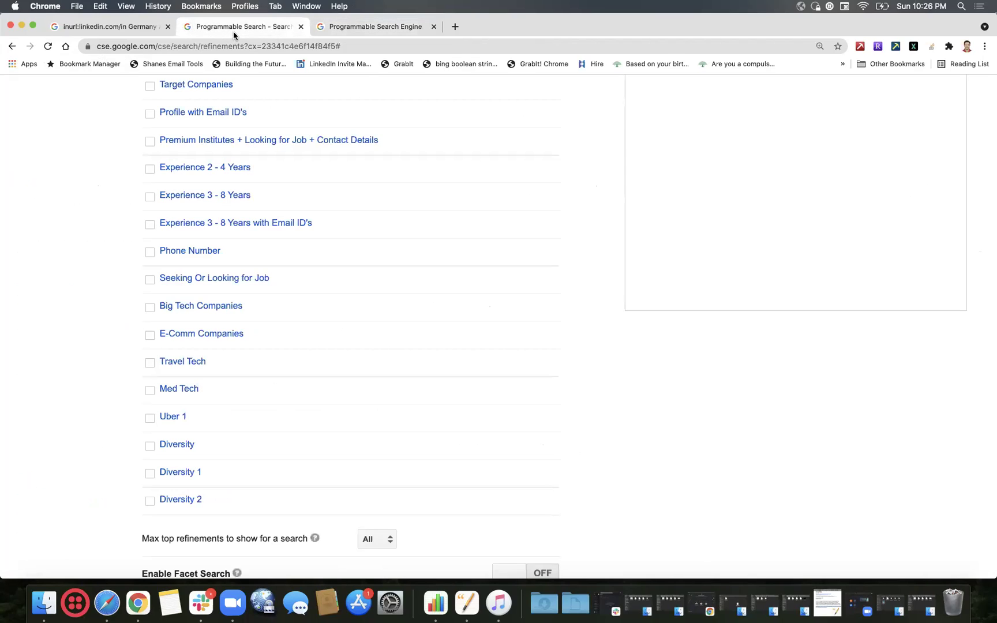
{"action": "left_click", "coordinate": [177, 449]}
{"action": "scroll", "coordinate": [473, 379], "scroll_direction": "down", "scroll_amount": 10}
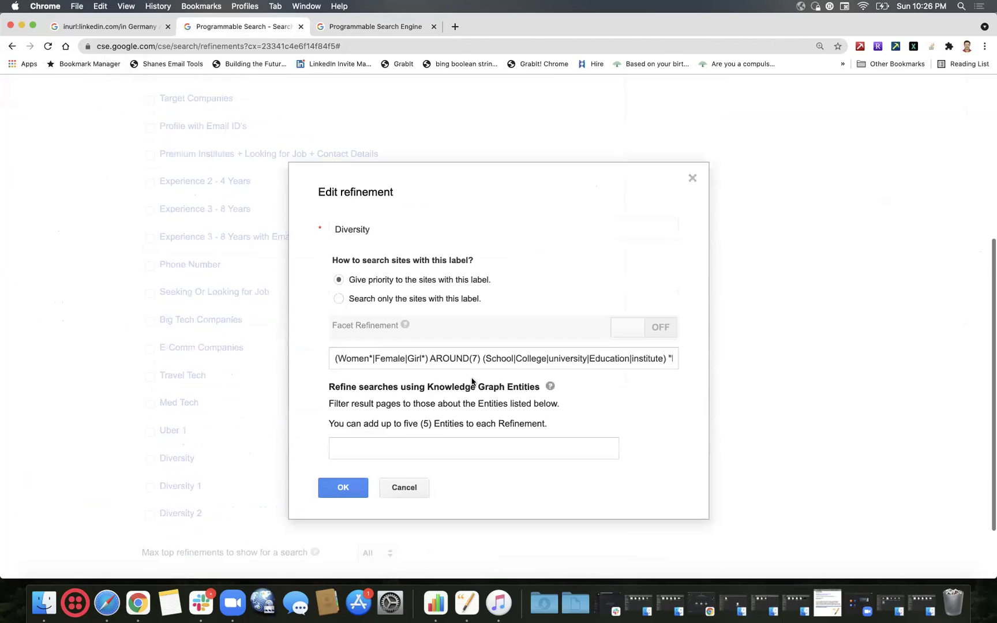
{"action": "left_click", "coordinate": [374, 294]}
{"action": "key", "text": "BackSpace"}
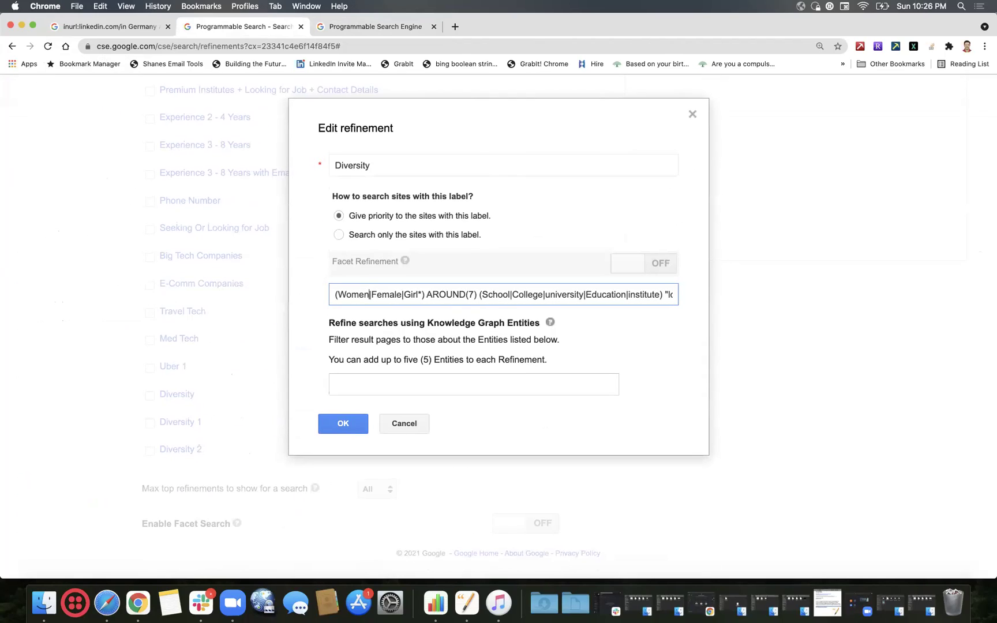
{"action": "left_click", "coordinate": [427, 295]}
{"action": "key", "text": "BackSpace"}
{"action": "key", "text": "BackSpace"}
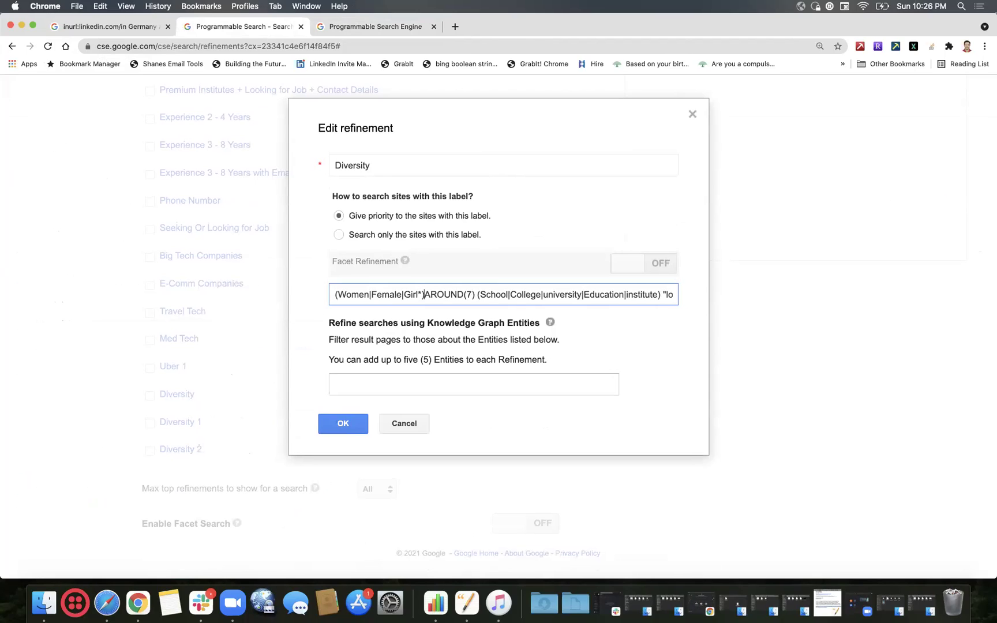
{"action": "key", "text": "BackSpace"}
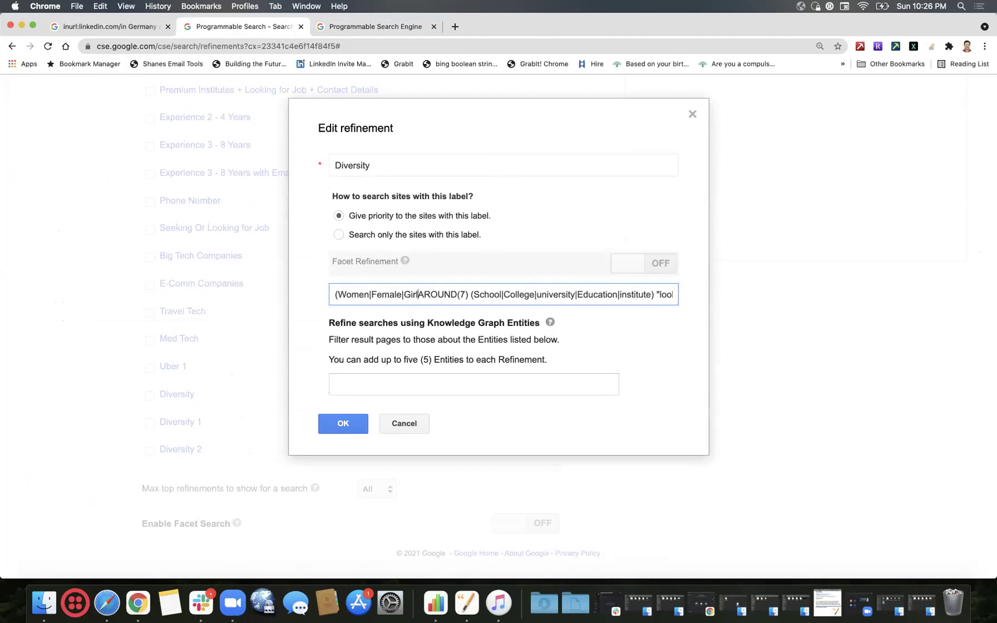
{"action": "type", "text": ")"}
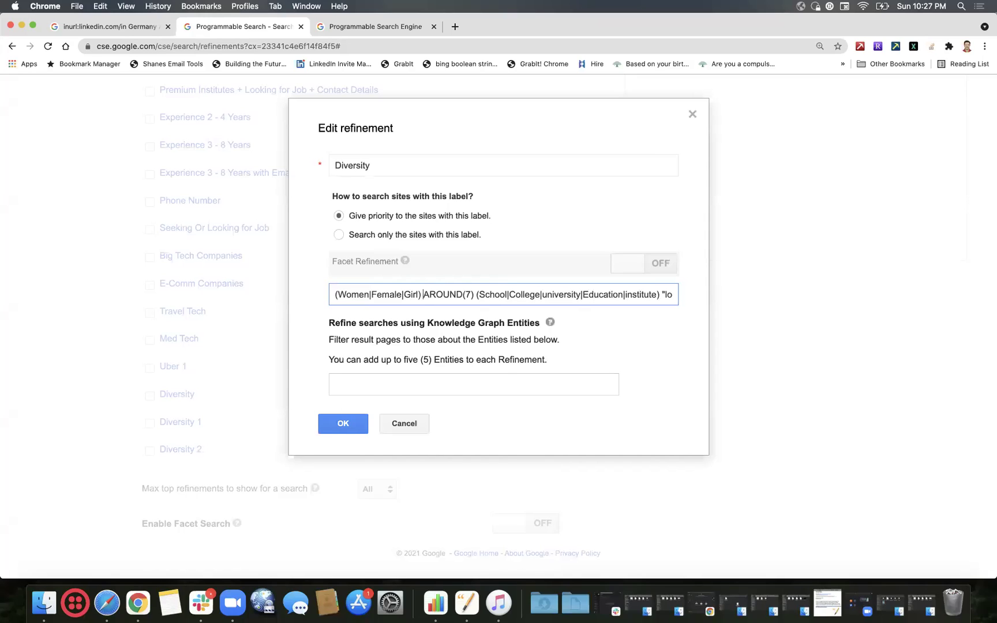
{"action": "left_click", "coordinate": [344, 426]}
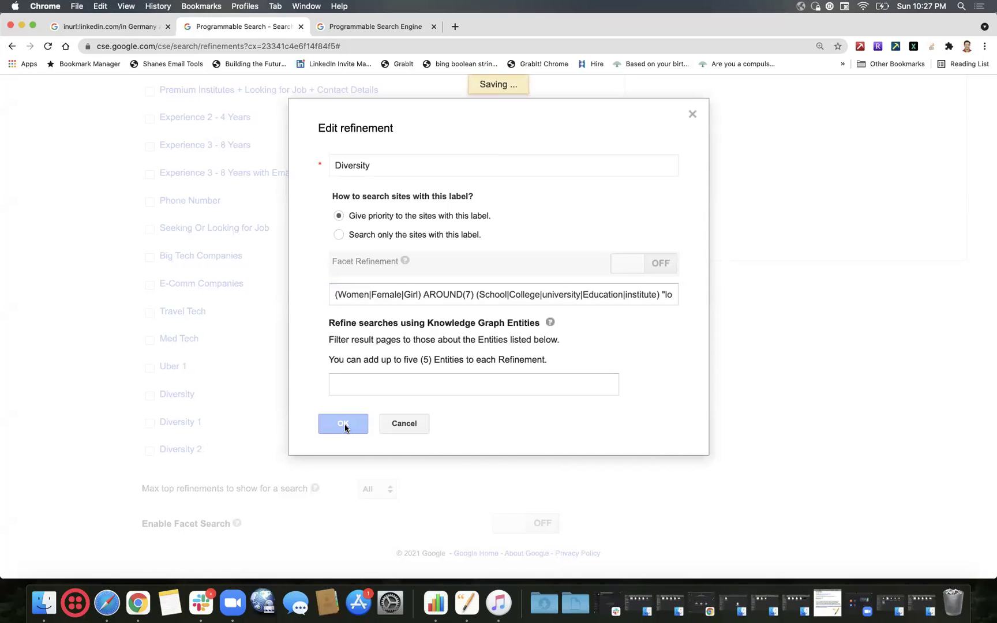
Return to the public engine page, repeat the sde2 bangalore search and filter it by Diversity.
{"action": "scroll", "coordinate": [296, 241], "scroll_direction": "up", "scroll_amount": 2}
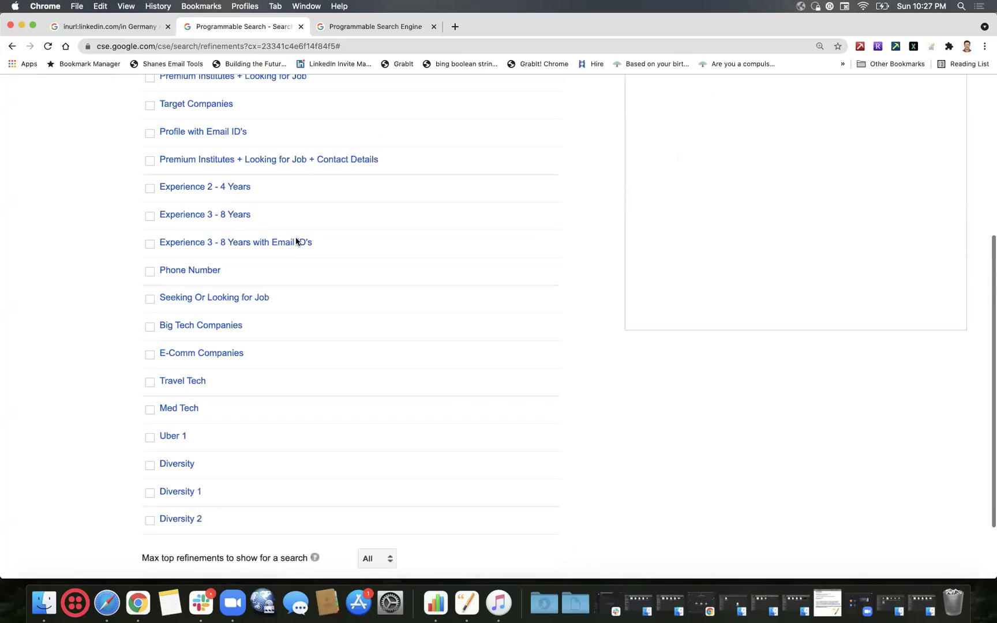
{"action": "scroll", "coordinate": [296, 241], "scroll_direction": "up", "scroll_amount": 1}
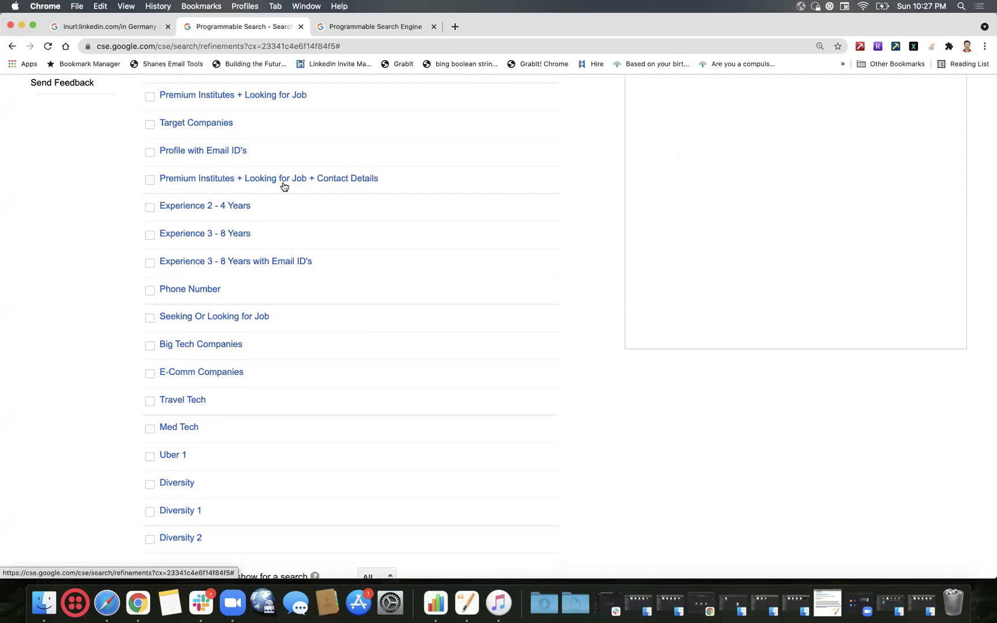
{"action": "scroll", "coordinate": [351, 186], "scroll_direction": "up", "scroll_amount": 3}
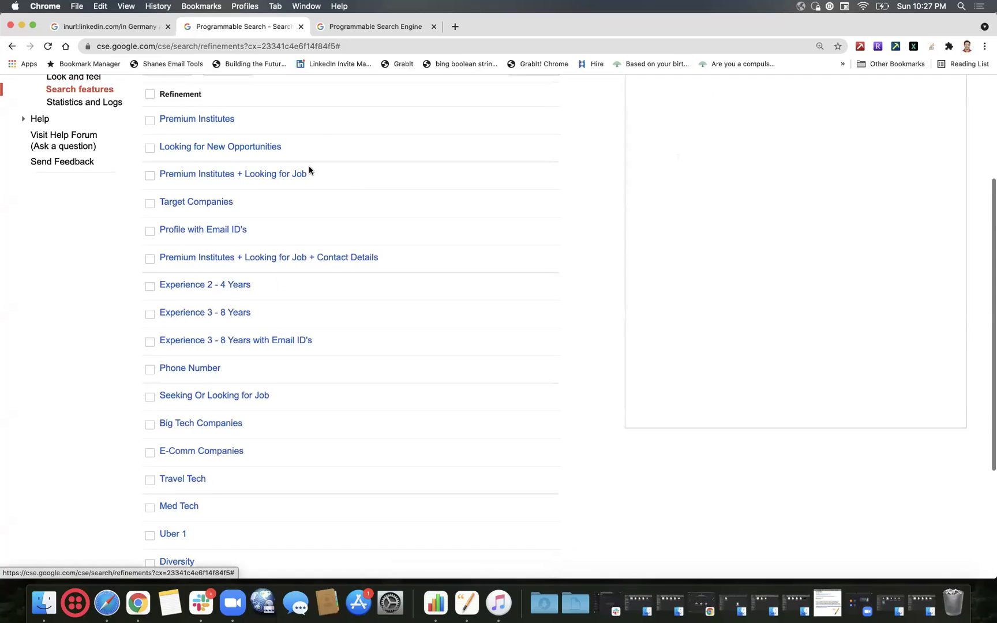
{"action": "left_click", "coordinate": [374, 28]}
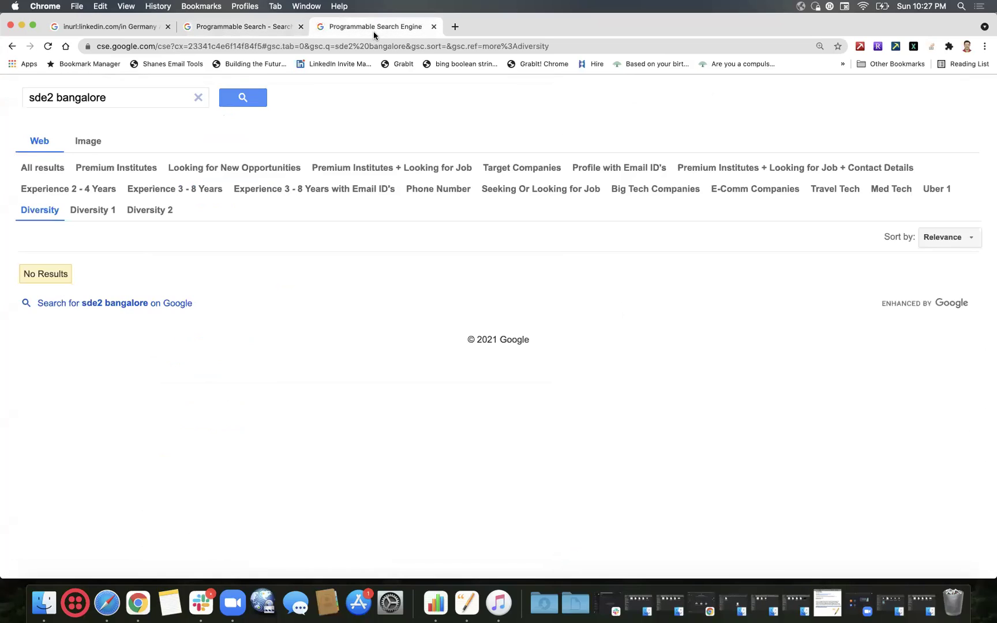
{"action": "left_click", "coordinate": [236, 101]}
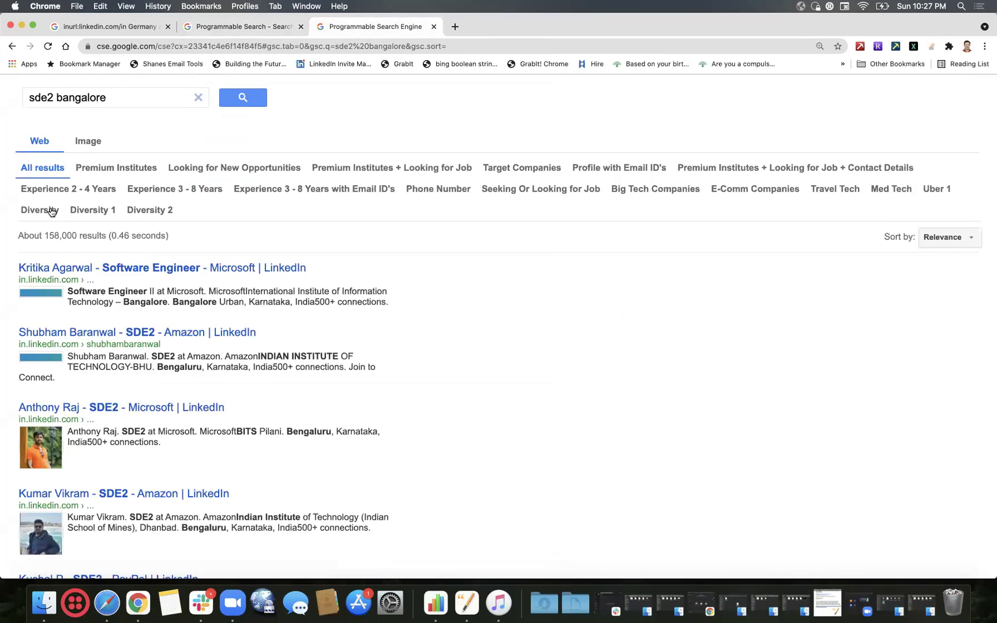
{"action": "left_click", "coordinate": [51, 210]}
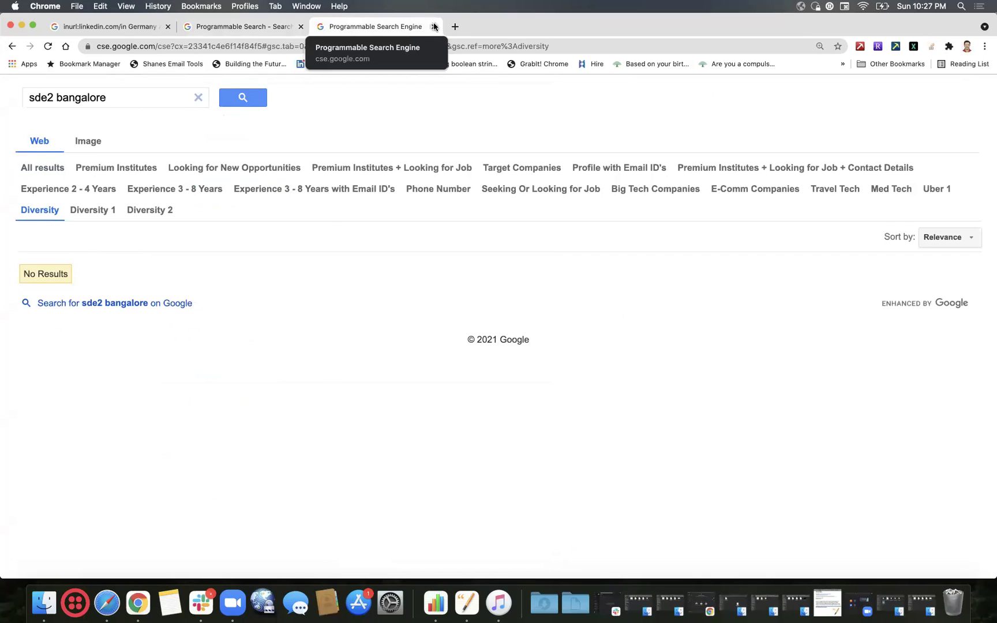
Reopen the Diversity refinement, remove the closing phrase "looking for" and add hostel as an alternative after institute.
{"action": "left_click", "coordinate": [229, 27]}
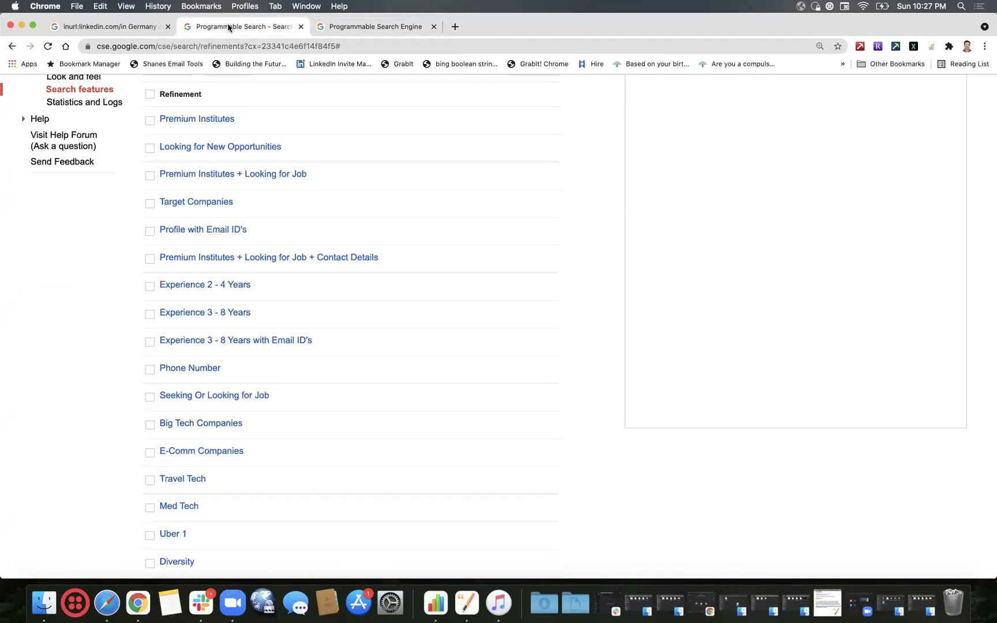
{"action": "scroll", "coordinate": [179, 442], "scroll_direction": "down", "scroll_amount": 3}
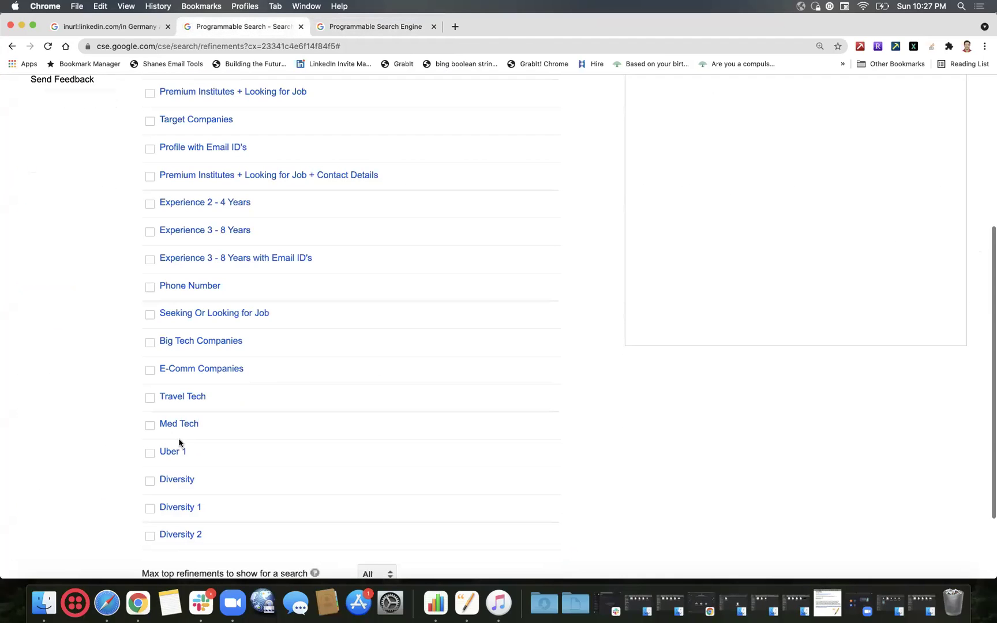
{"action": "left_click", "coordinate": [176, 478]}
{"action": "scroll", "coordinate": [372, 425], "scroll_direction": "down", "scroll_amount": 5}
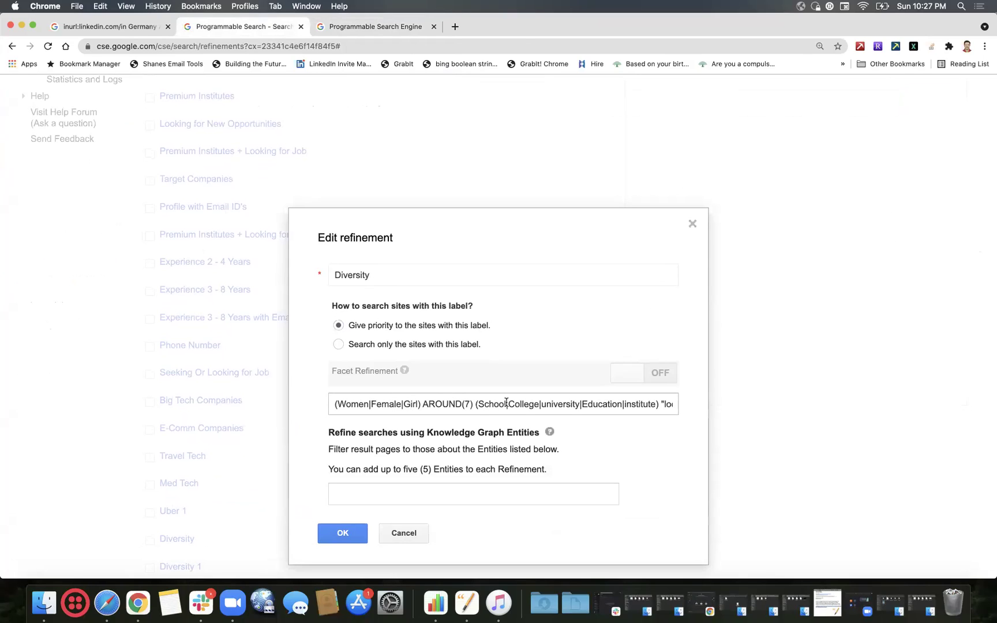
{"action": "left_click", "coordinate": [584, 401]}
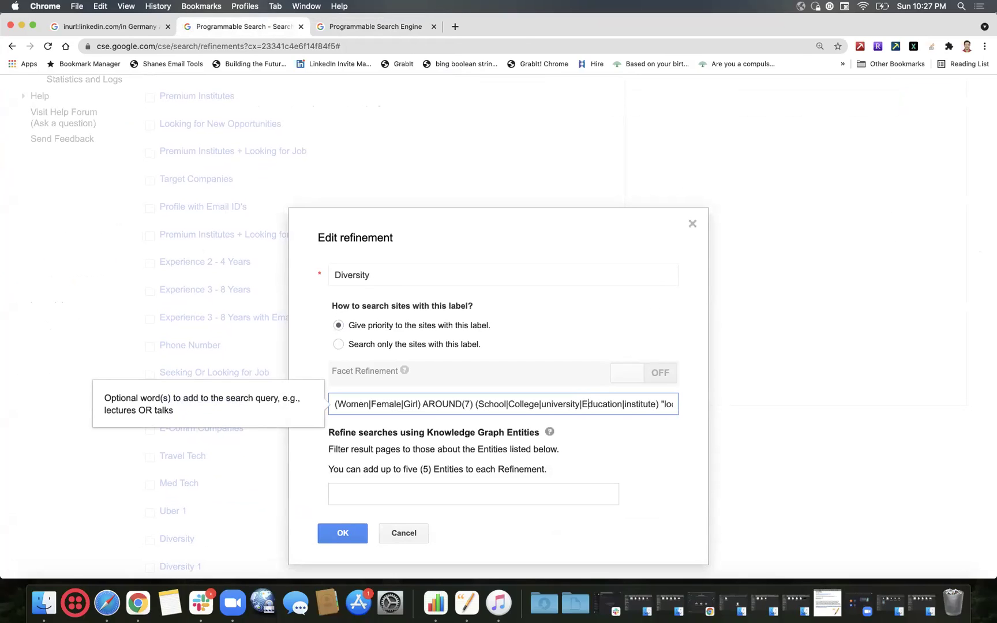
{"action": "key", "text": "Right"}
{"action": "key", "text": "Right"}
{"action": "key", "text": "Right"}
{"action": "key", "text": "Right"}
{"action": "key", "text": "Right"}
{"action": "key", "text": "Right"}
{"action": "key", "text": "Right"}
{"action": "key", "text": "Right"}
{"action": "key", "text": "Right"}
{"action": "key", "text": "Right"}
{"action": "key", "text": "Right"}
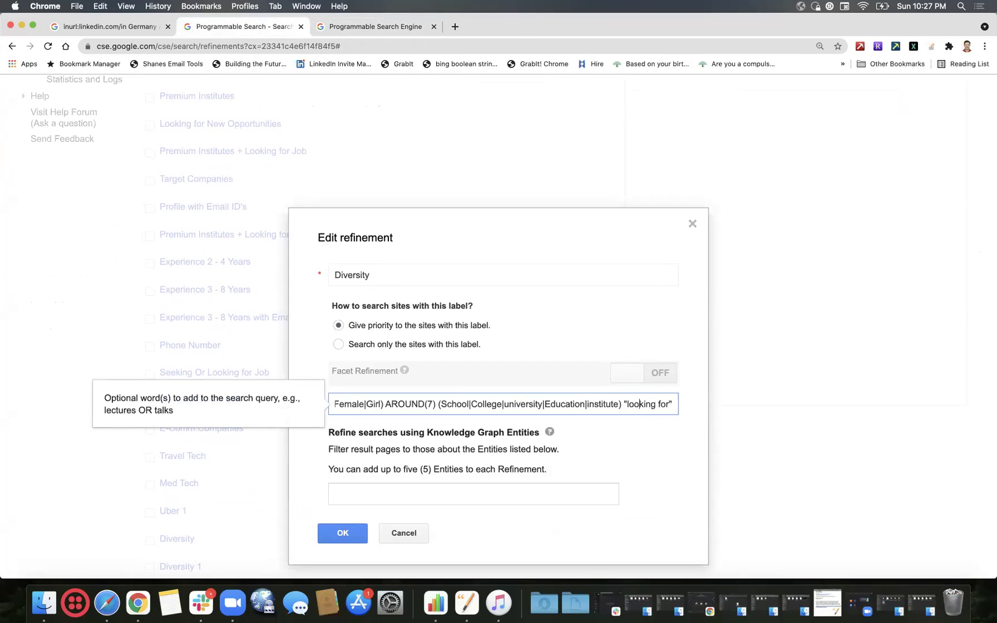
{"action": "key", "text": "BackSpace"}
{"action": "key", "text": "BackSpace"}
{"action": "key", "text": "BackSpace"}
{"action": "key", "text": "BackSpace"}
{"action": "key", "text": "BackSpace"}
{"action": "key", "text": "BackSpace"}
{"action": "key", "text": "BackSpace"}
{"action": "key", "text": "BackSpace"}
{"action": "key", "text": "BackSpace"}
{"action": "key", "text": "BackSpace"}
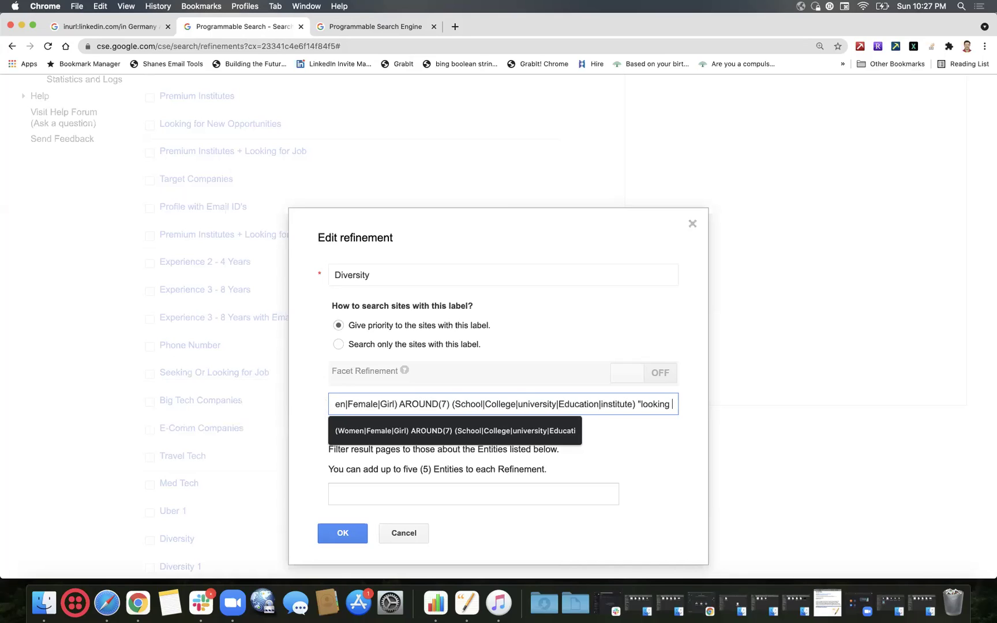
{"action": "key", "text": "BackSpace"}
{"action": "key", "text": "BackSpace"}
{"action": "key", "text": "BackSpace"}
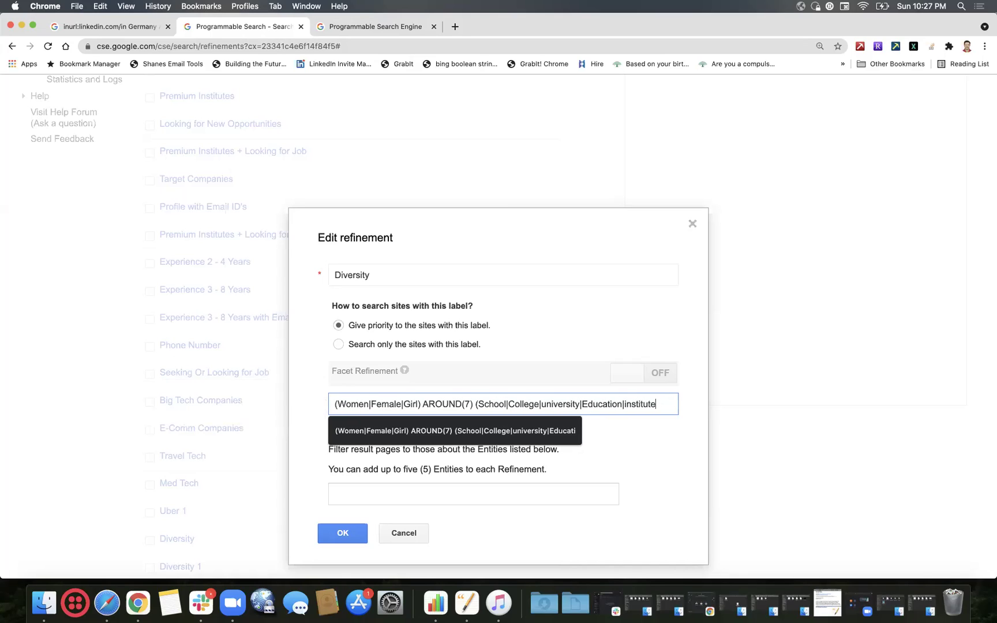
{"action": "type", "text": "|hos"}
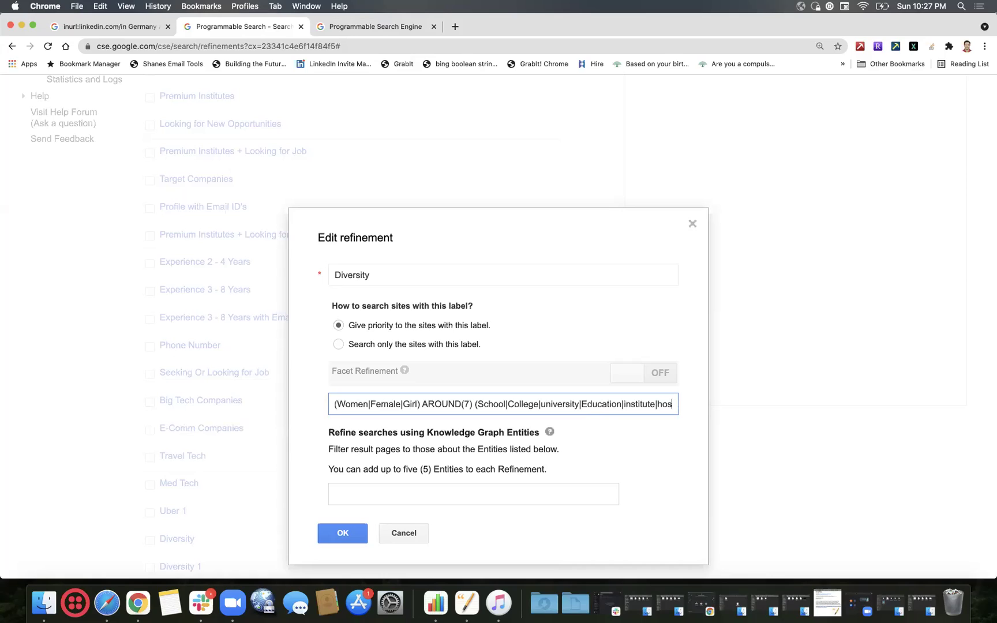
{"action": "type", "text": "tel)"}
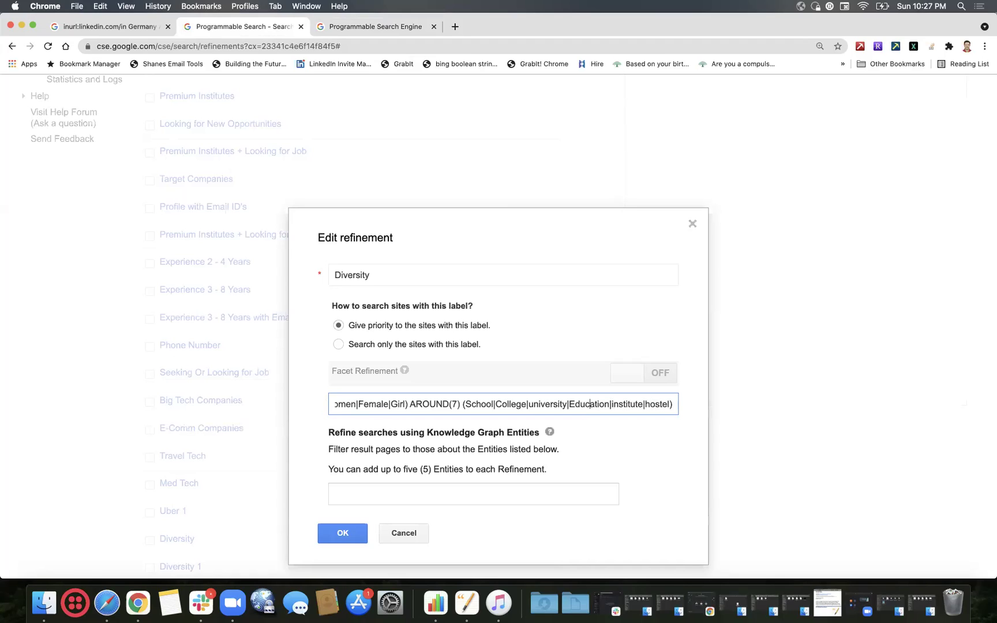
Add girls and womens as alternatives after Girl in the optional search words and save the Diversity refinement.
{"action": "left_click", "coordinate": [551, 404]}
{"action": "type", "text": "|girl"}
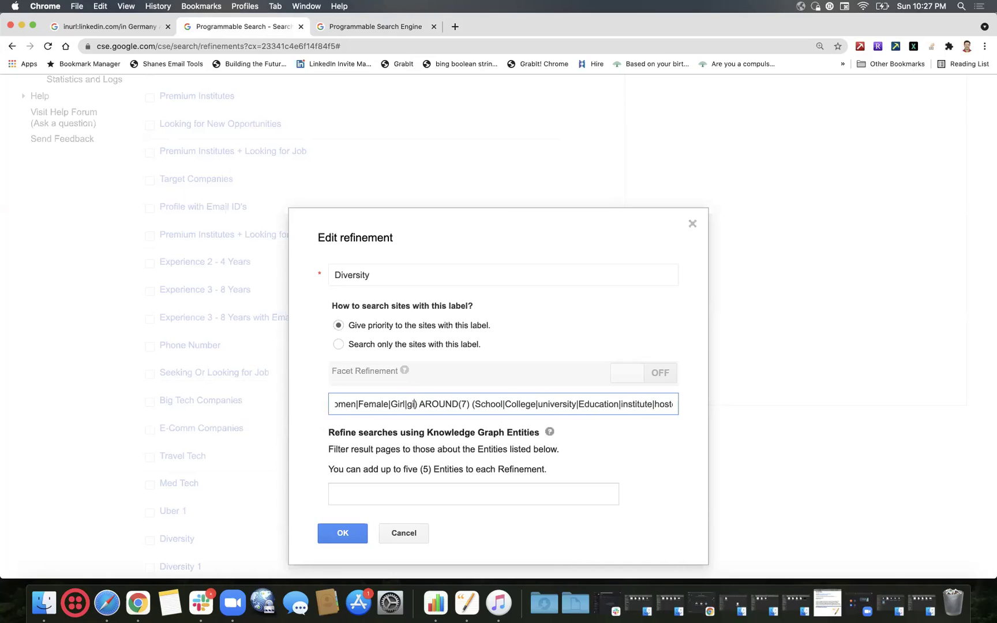
{"action": "type", "text": "s"}
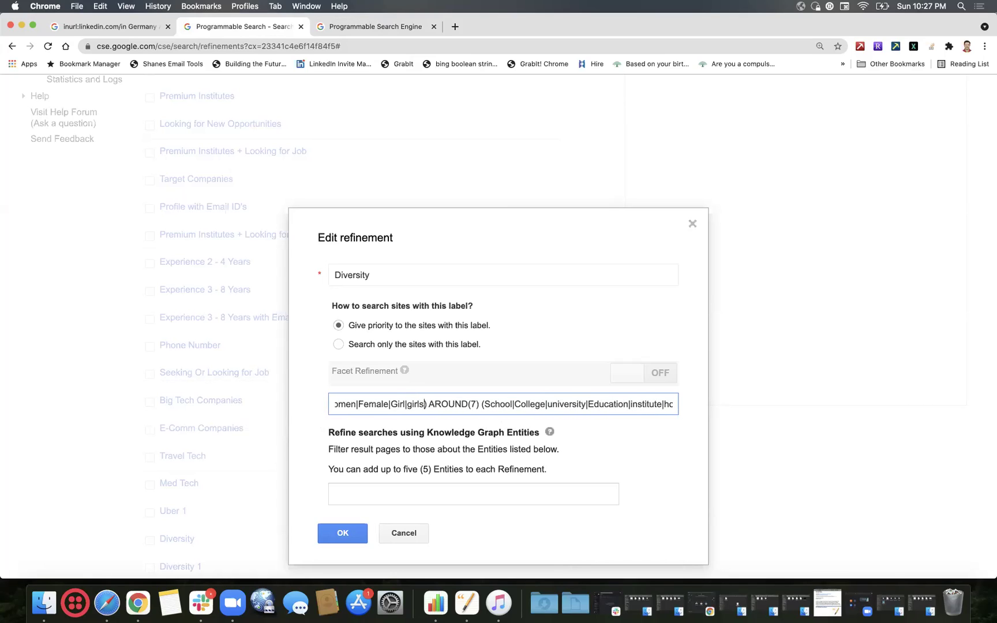
{"action": "type", "text": "|womens"}
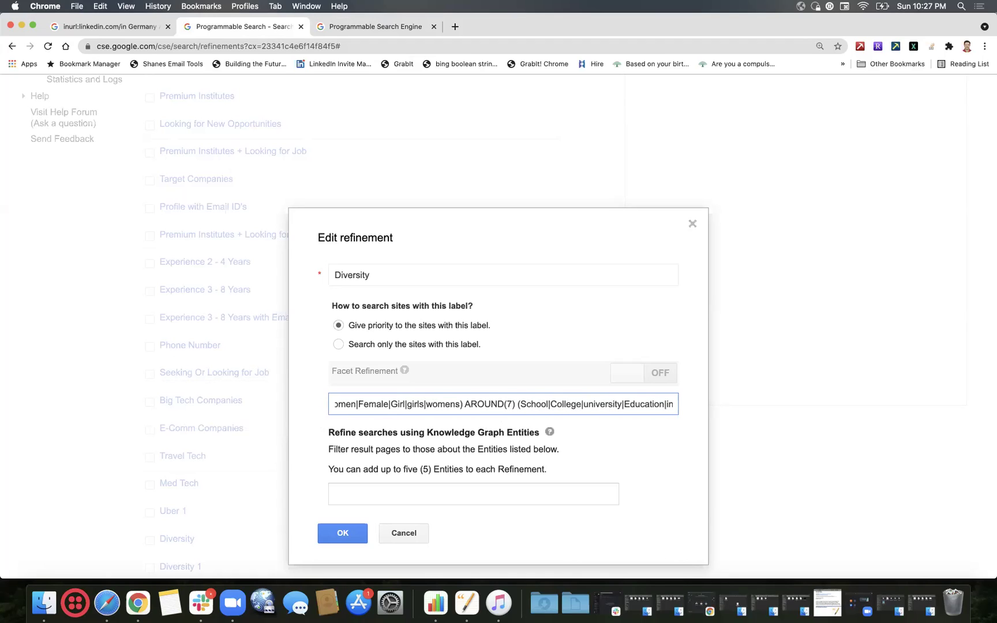
{"action": "scroll", "coordinate": [517, 395], "scroll_direction": "down", "scroll_amount": 5}
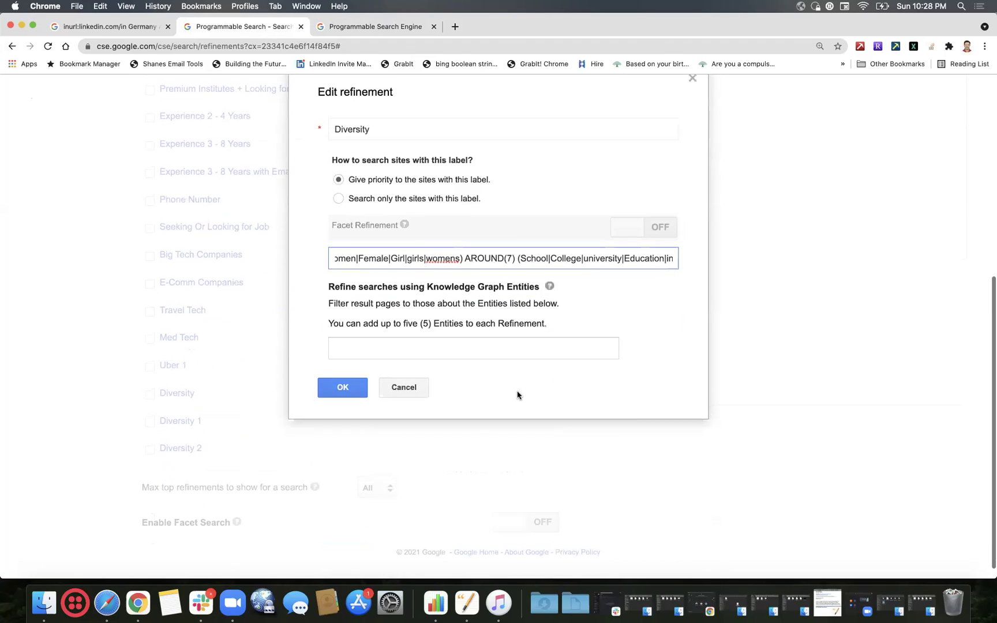
{"action": "left_click", "coordinate": [350, 391]}
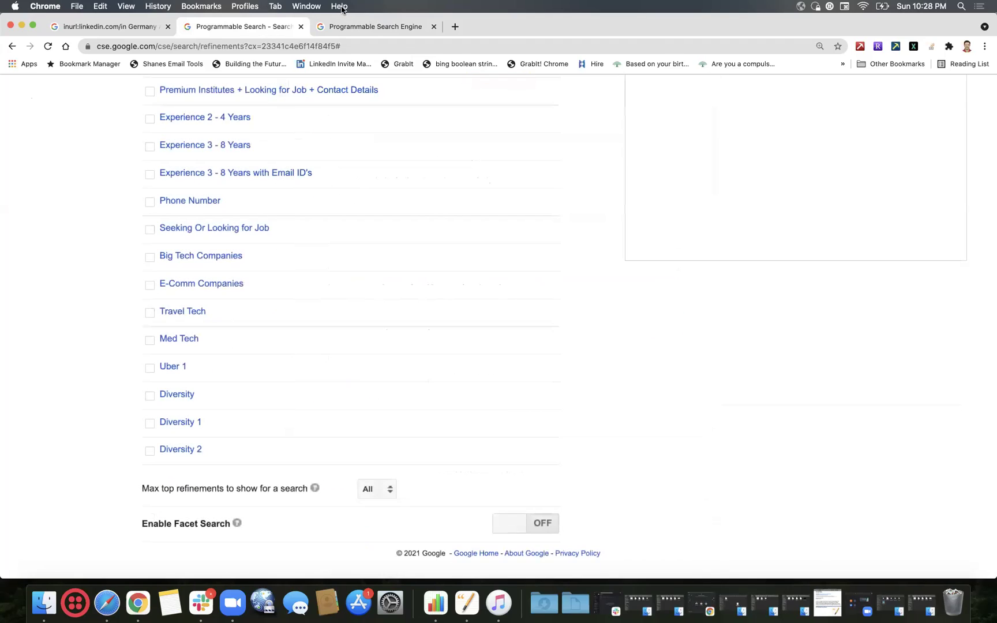
Rerun the sde2 bangalore search on the public engine page and filter the results by Diversity.
{"action": "left_click", "coordinate": [350, 30]}
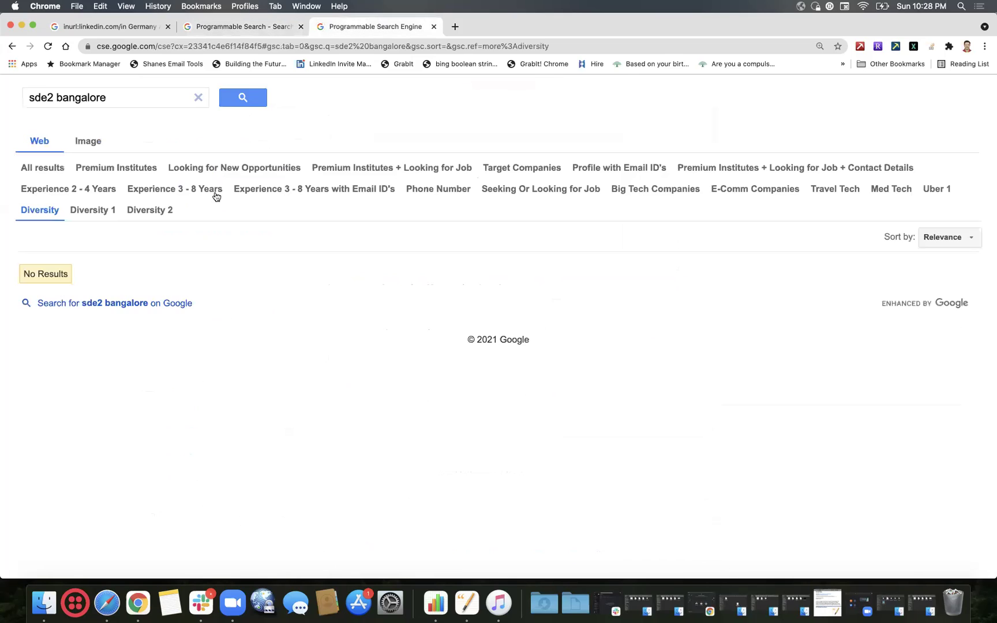
{"action": "left_click", "coordinate": [243, 99]}
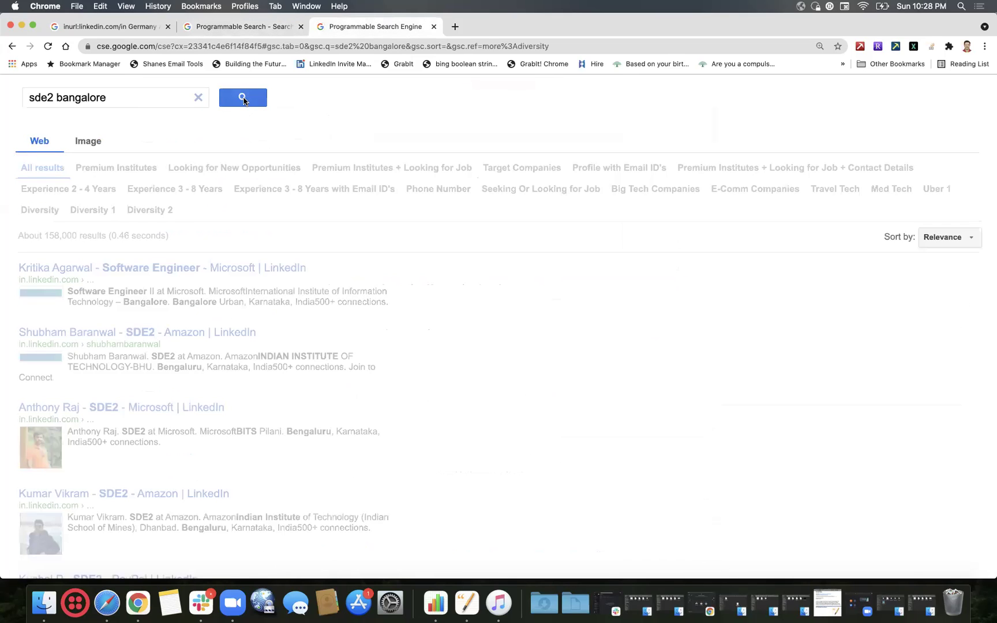
{"action": "left_click", "coordinate": [36, 210]}
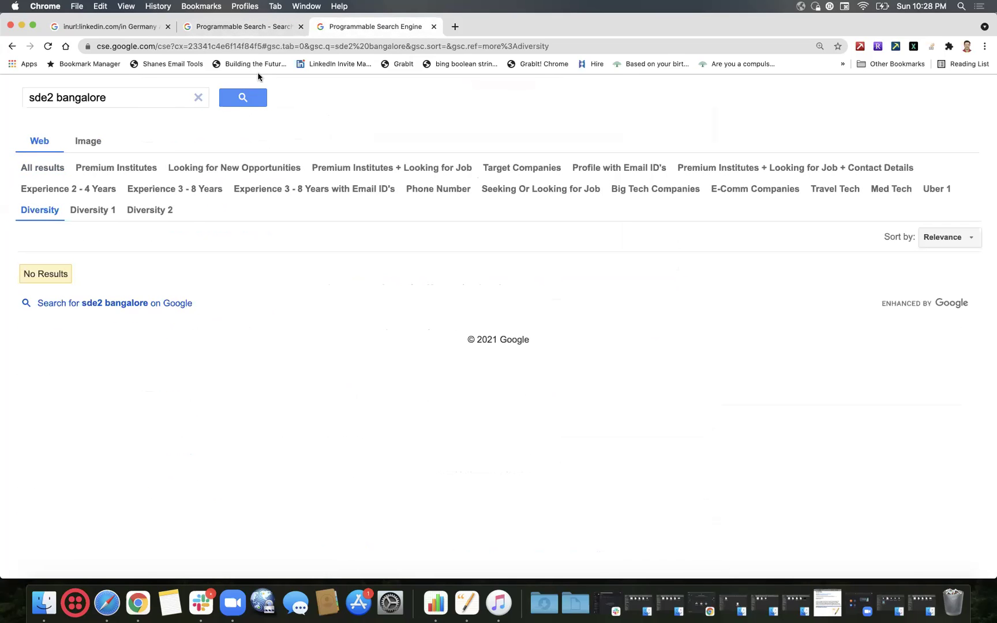
Close the public engine page and reopen it through the public URL in the SDE2 Linkedin engine's setup.
{"action": "left_click", "coordinate": [224, 29]}
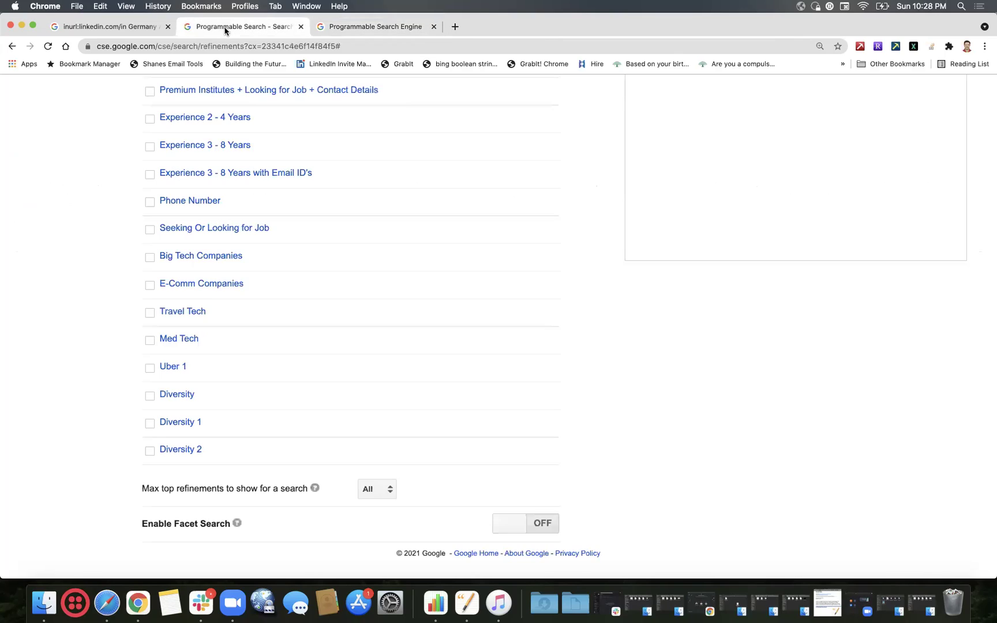
{"action": "left_click", "coordinate": [432, 26]}
{"action": "scroll", "coordinate": [167, 157], "scroll_direction": "up", "scroll_amount": 10}
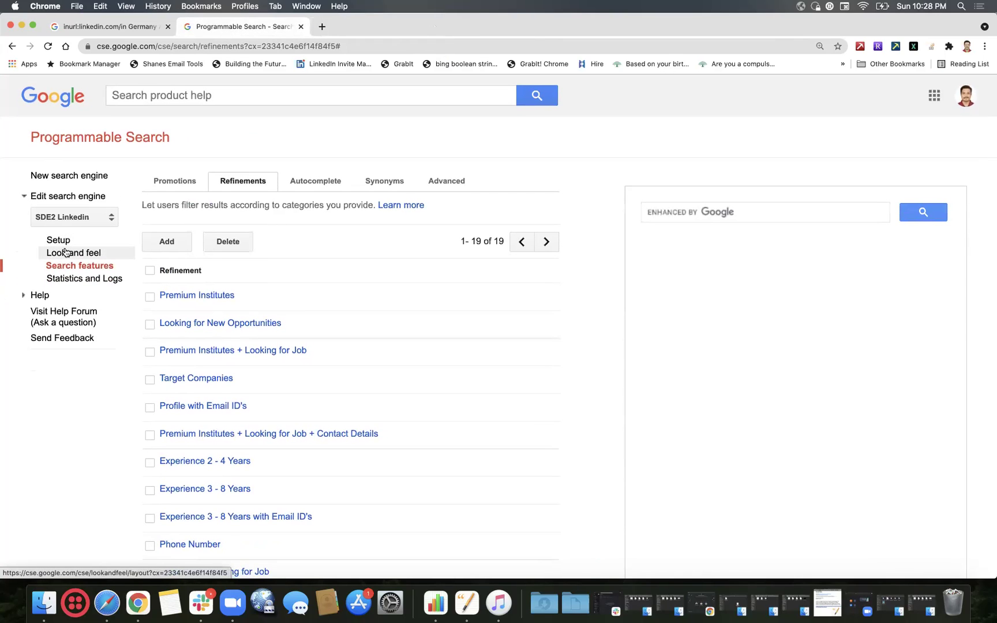
{"action": "left_click", "coordinate": [60, 241]}
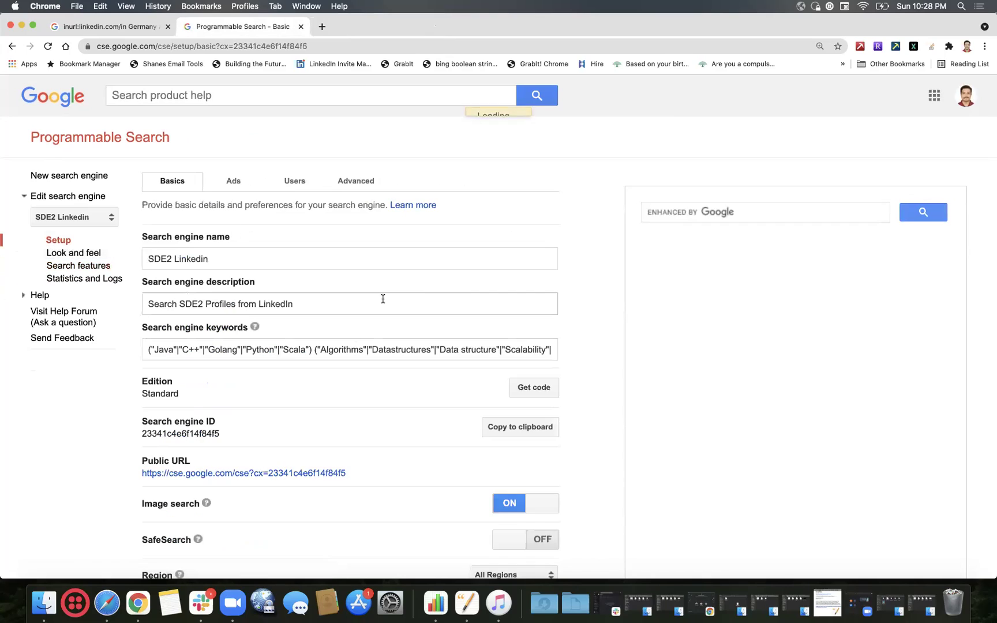
{"action": "left_click", "coordinate": [296, 474]}
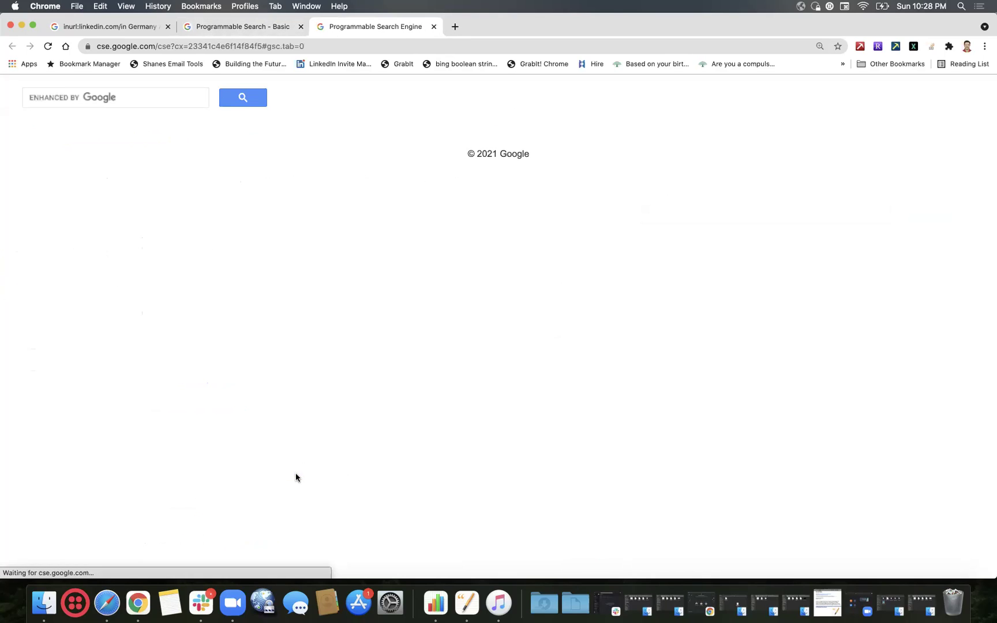
Search the reopened engine for sde, filter by Diversity and review the listed profiles.
{"action": "left_click", "coordinate": [157, 92]}
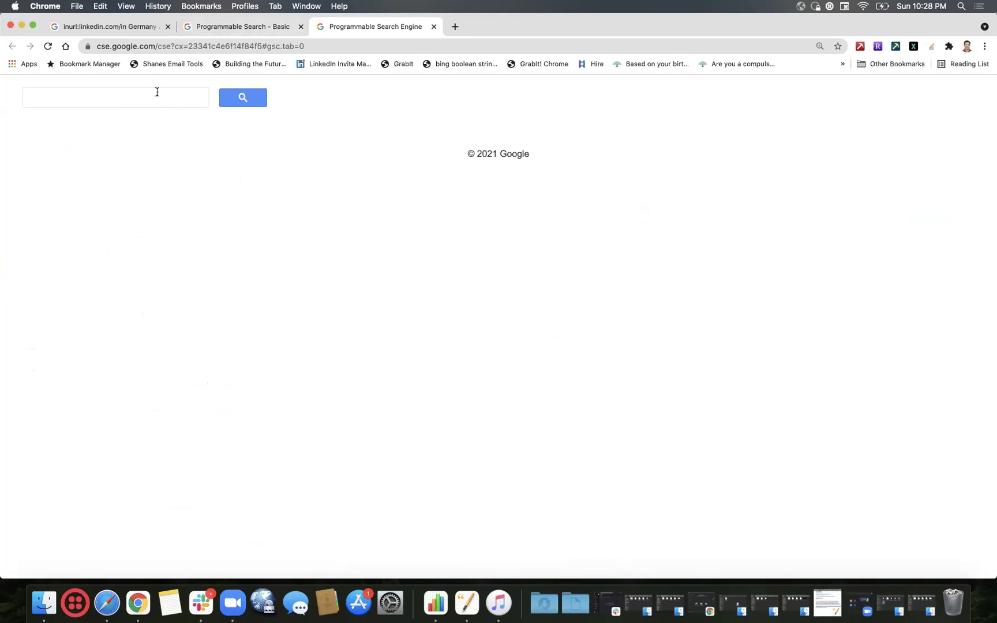
{"action": "type", "text": "sde"}
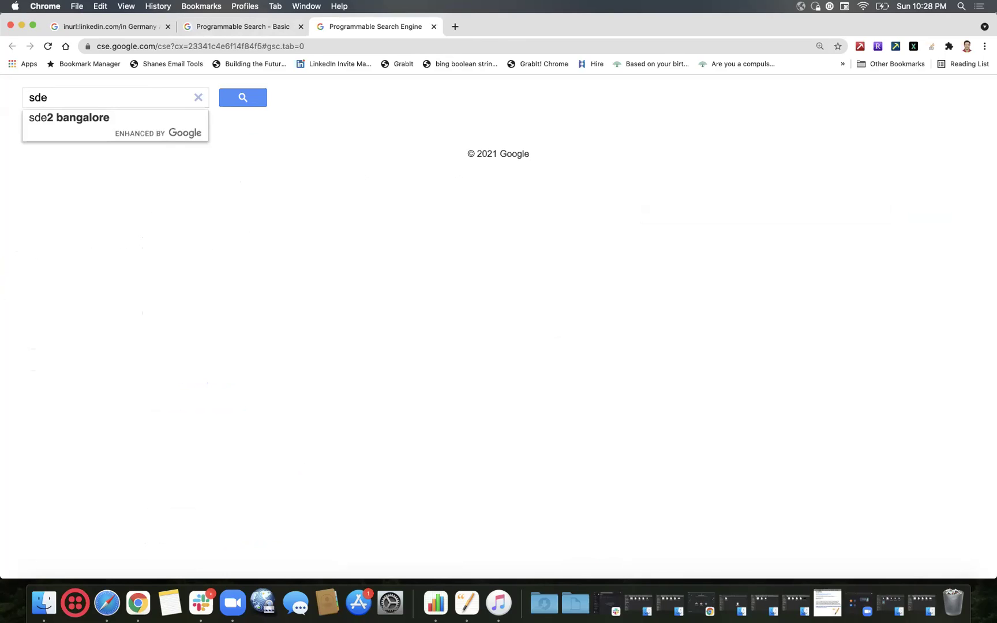
{"action": "key", "text": "Return"}
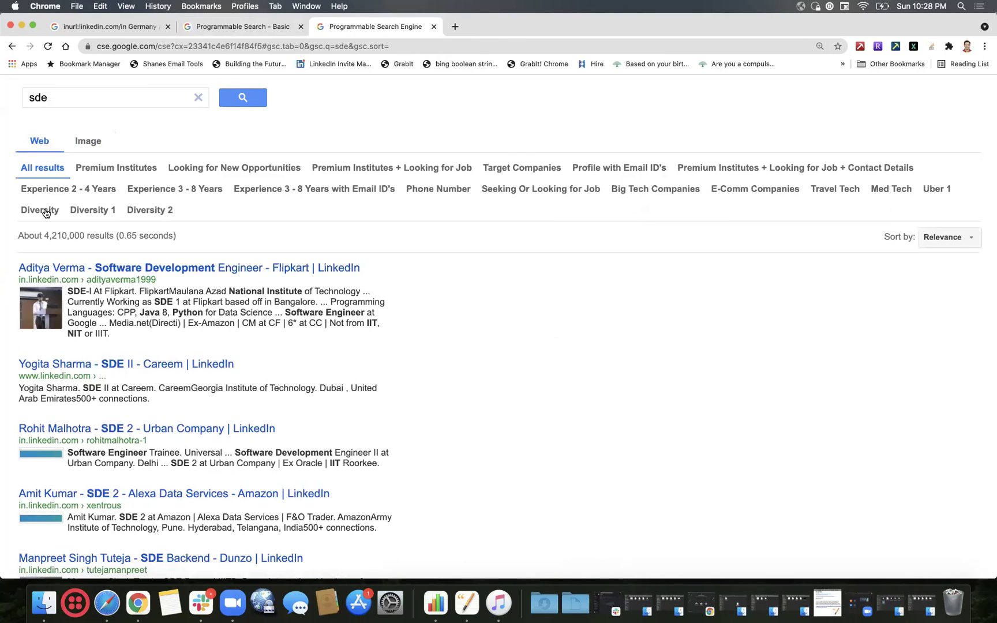
{"action": "left_click", "coordinate": [46, 213]}
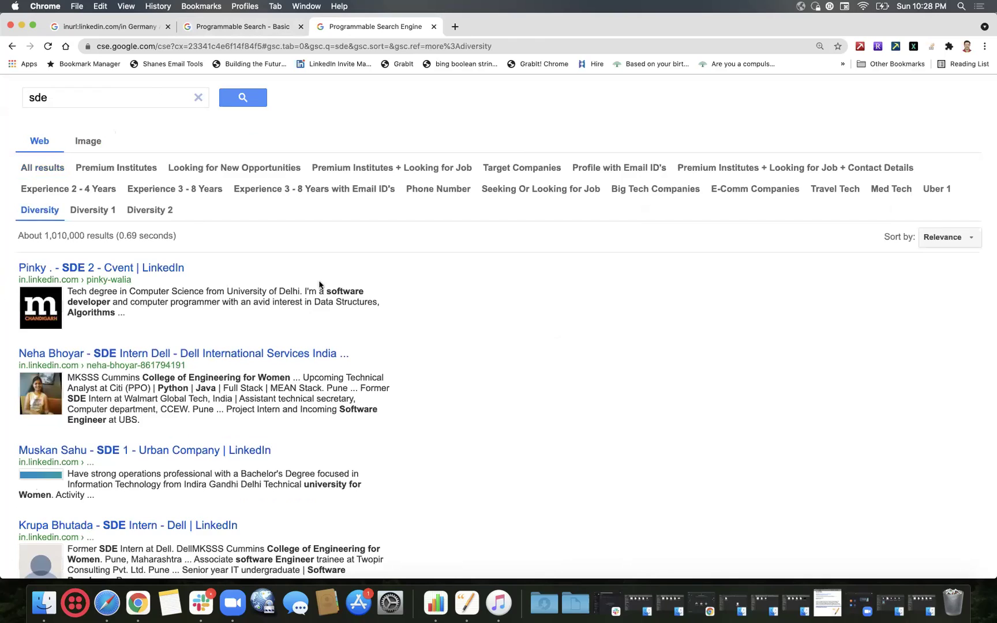
{"action": "scroll", "coordinate": [319, 285], "scroll_direction": "down", "scroll_amount": 10}
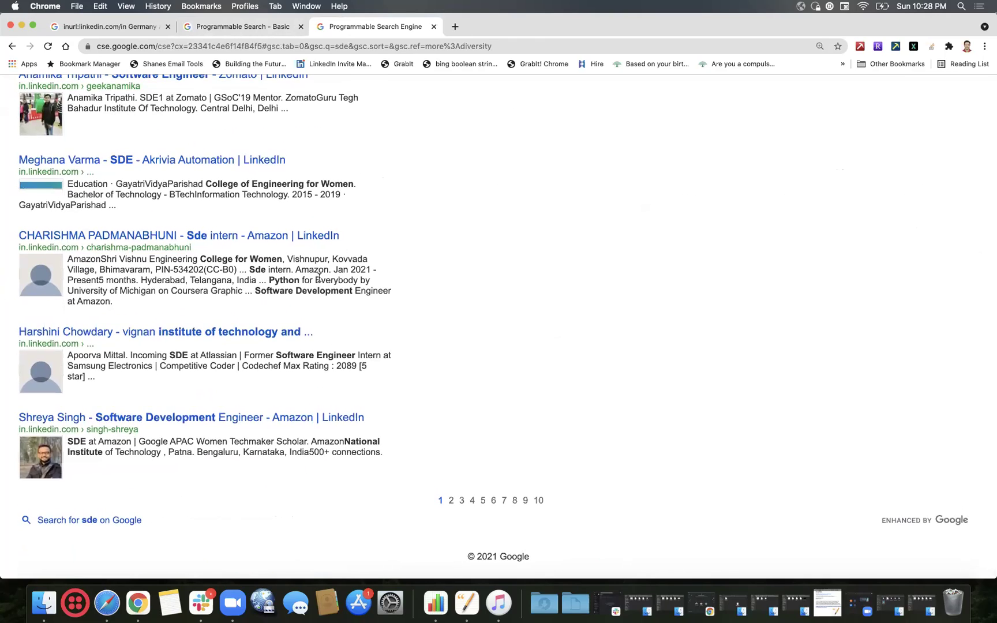
{"action": "scroll", "coordinate": [319, 277], "scroll_direction": "up", "scroll_amount": 10}
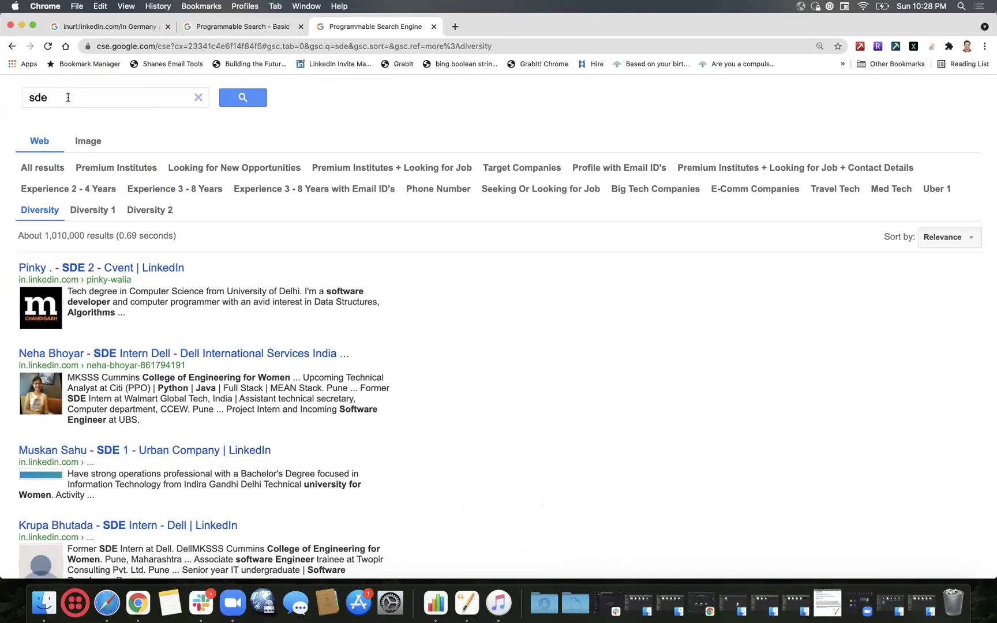
Search for sde2 bangalore and filter the results by Diversity, followed by Premium Institutes + Looking for Job.
{"action": "left_click", "coordinate": [68, 97]}
{"action": "type", "text": "2"}
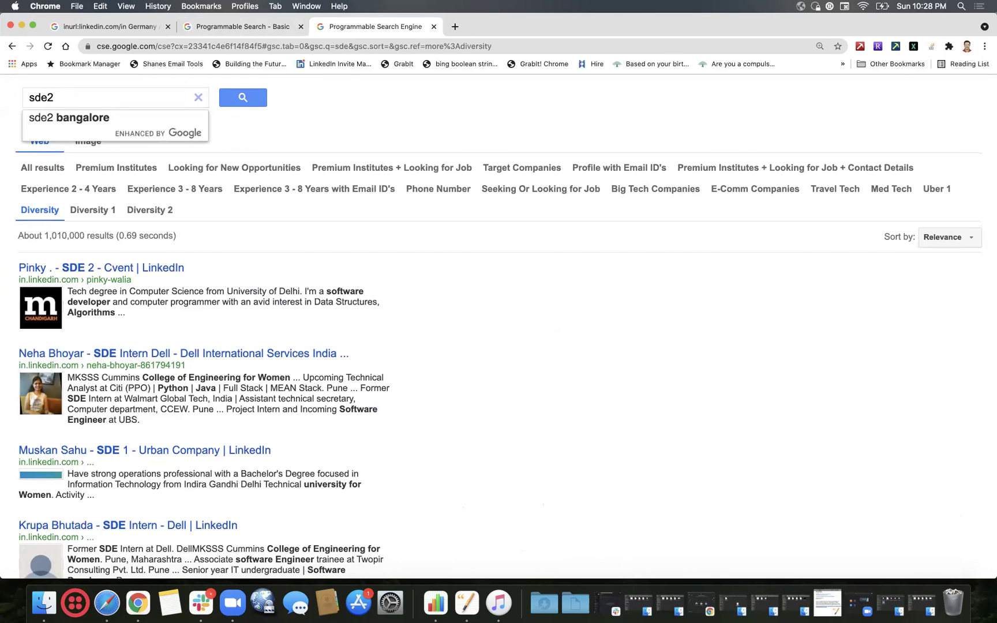
{"action": "key", "text": "Down"}
{"action": "key", "text": "Return"}
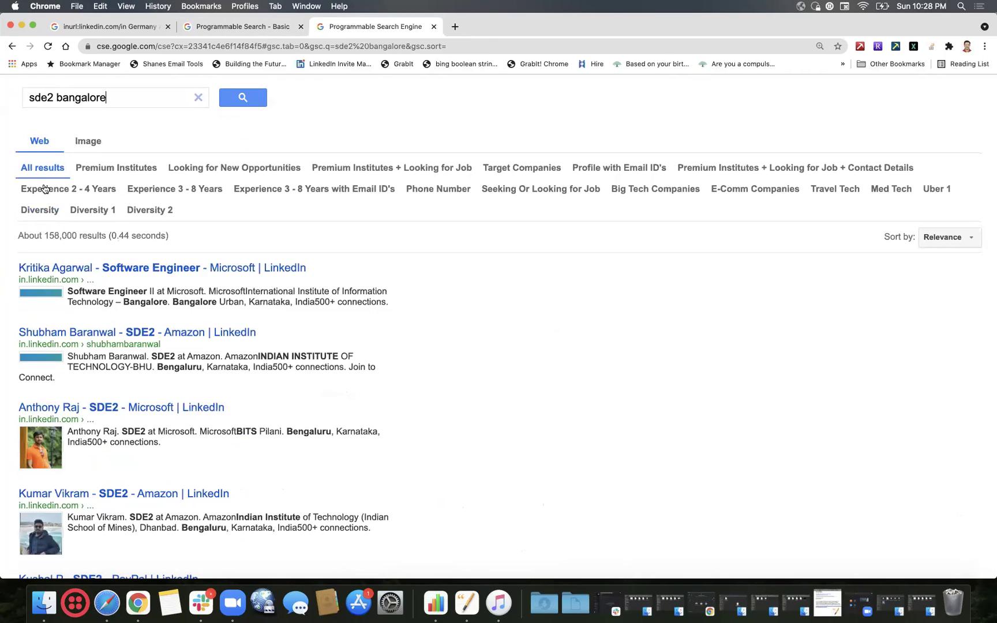
{"action": "left_click", "coordinate": [41, 213]}
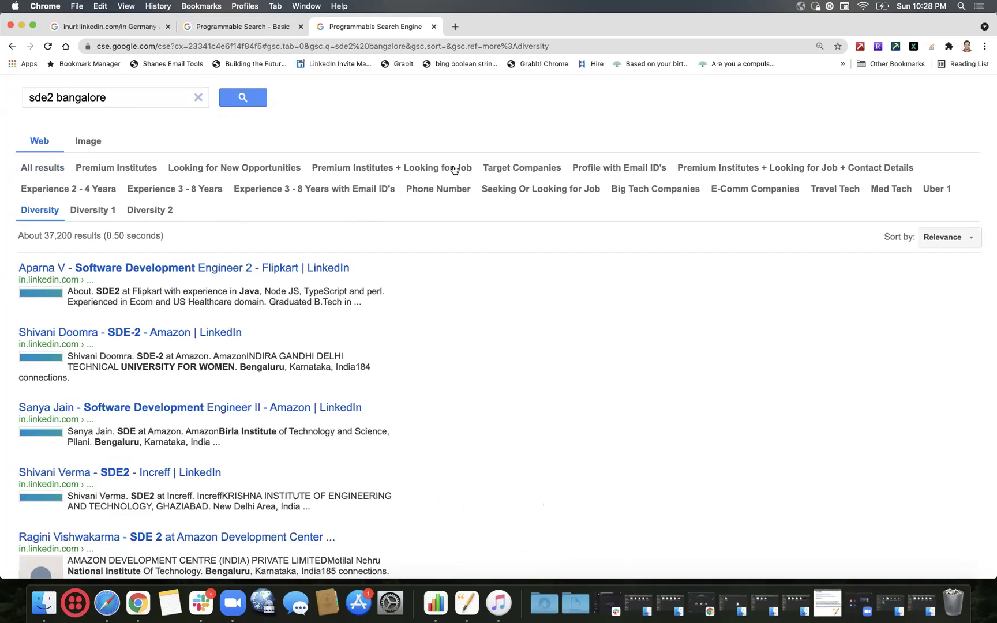
{"action": "left_click", "coordinate": [436, 168]}
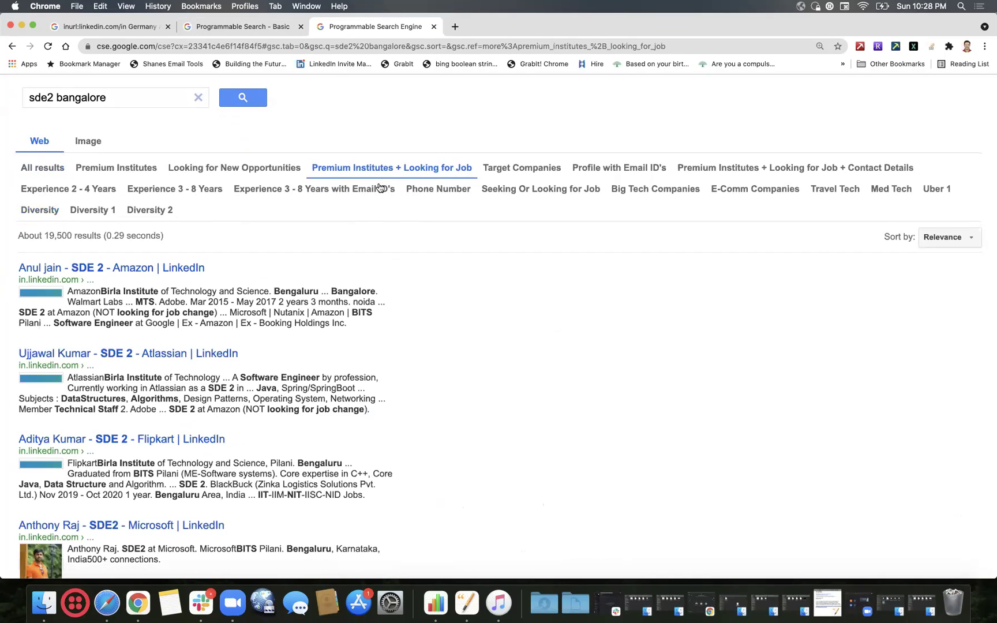
Open the Premium Institutes + Looking for Job refinement in the SDE2 Linkedin engine's search features.
{"action": "left_click", "coordinate": [238, 32]}
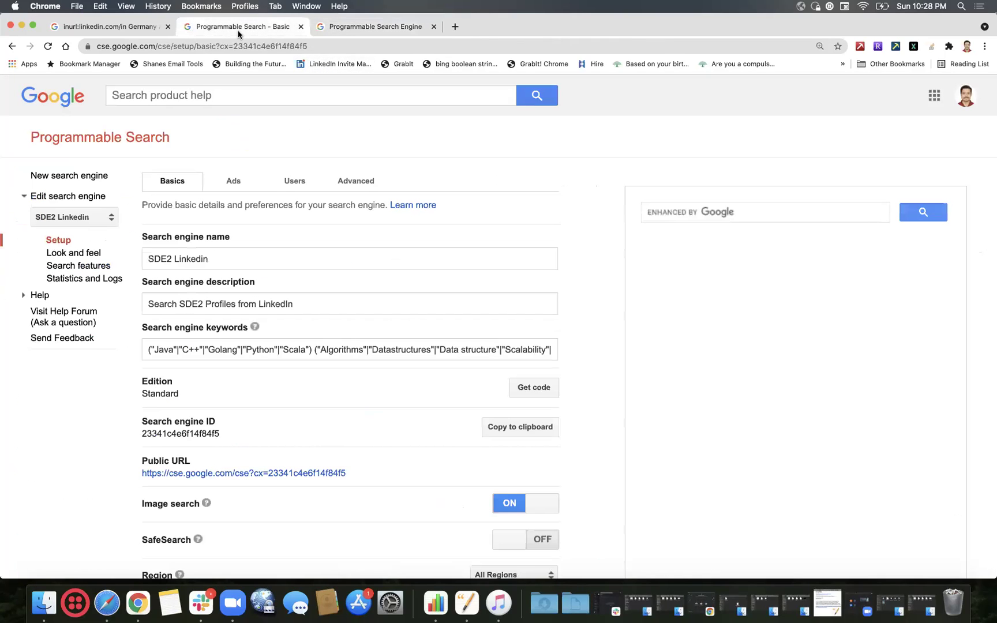
{"action": "left_click", "coordinate": [81, 274]}
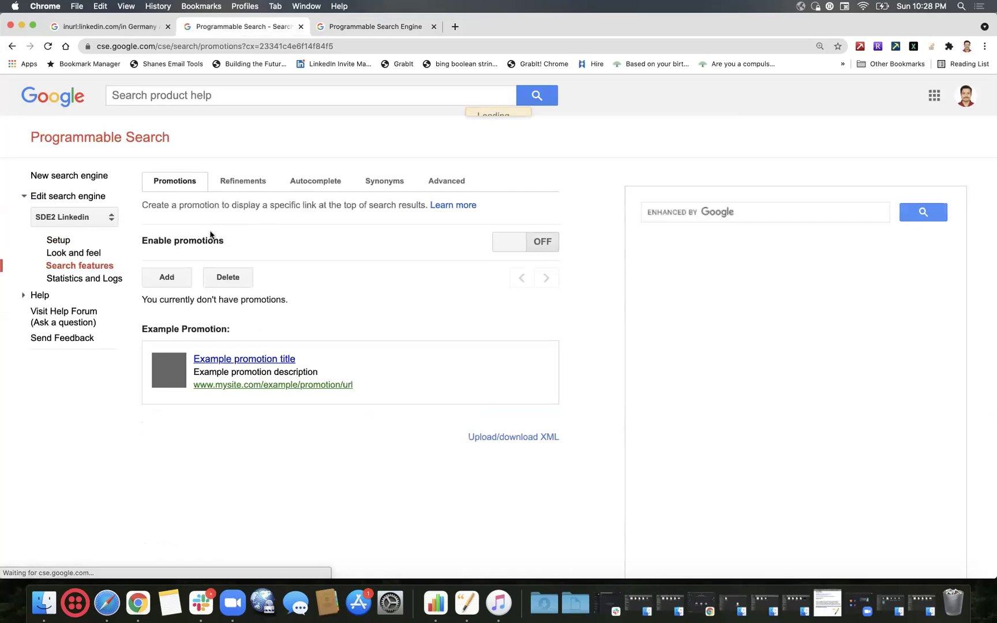
{"action": "left_click", "coordinate": [245, 184]}
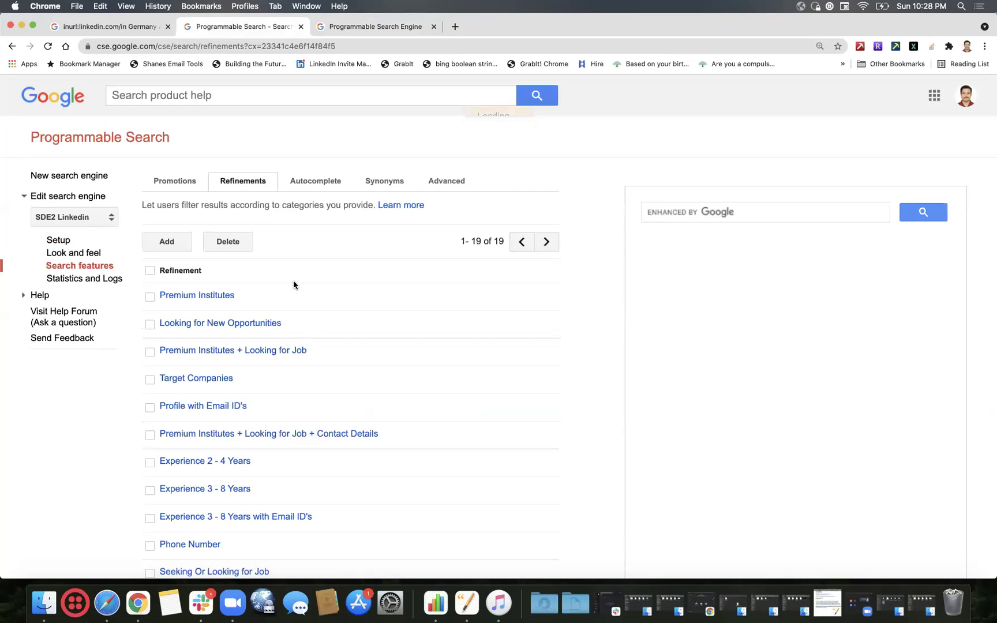
{"action": "left_click", "coordinate": [291, 350]}
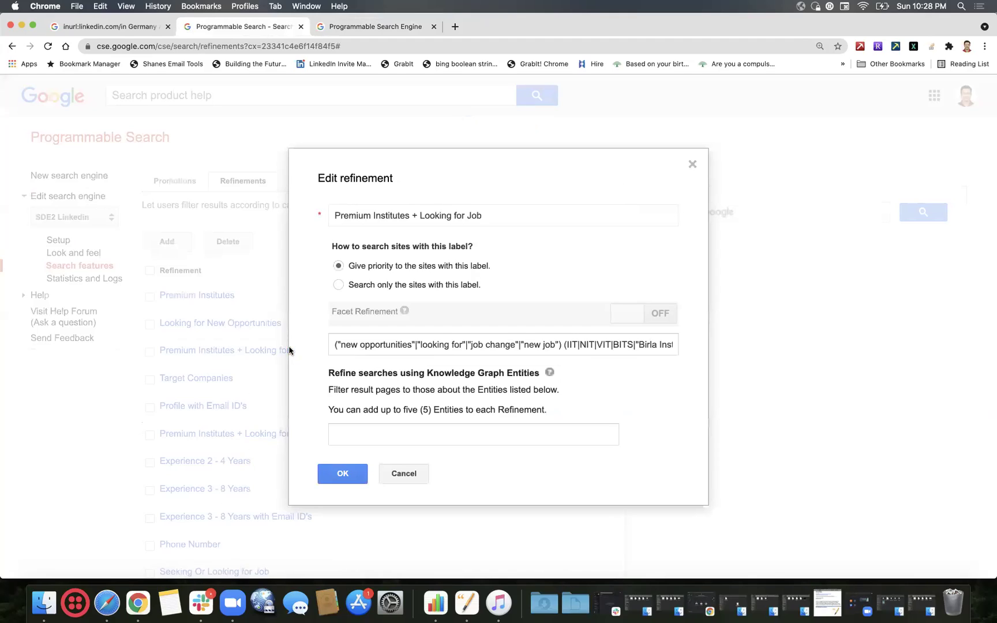
Review and copy the complete optional search words of this refinement, and close it without editing.
{"action": "left_click", "coordinate": [467, 344]}
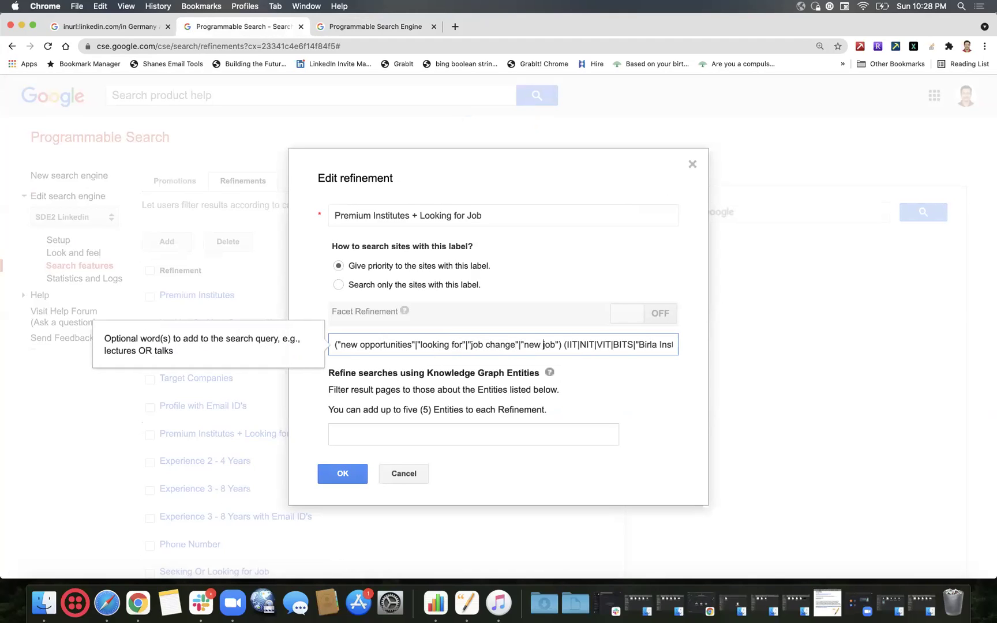
{"action": "key", "text": "Right"}
{"action": "key", "text": "Right"}
{"action": "key", "text": "Right"}
{"action": "key", "text": "Right"}
{"action": "key", "text": "Right"}
{"action": "key", "text": "Right"}
{"action": "key", "text": "Right"}
{"action": "key", "text": "Right"}
{"action": "key", "text": "Right"}
{"action": "key", "text": "Right"}
{"action": "key", "text": "Right"}
{"action": "key", "text": "Right"}
{"action": "key", "text": "Right"}
{"action": "key", "text": "Right"}
{"action": "key", "text": "Right"}
{"action": "key", "text": "Right"}
{"action": "key", "text": "Right"}
{"action": "key", "text": "Right"}
{"action": "key", "text": "Right"}
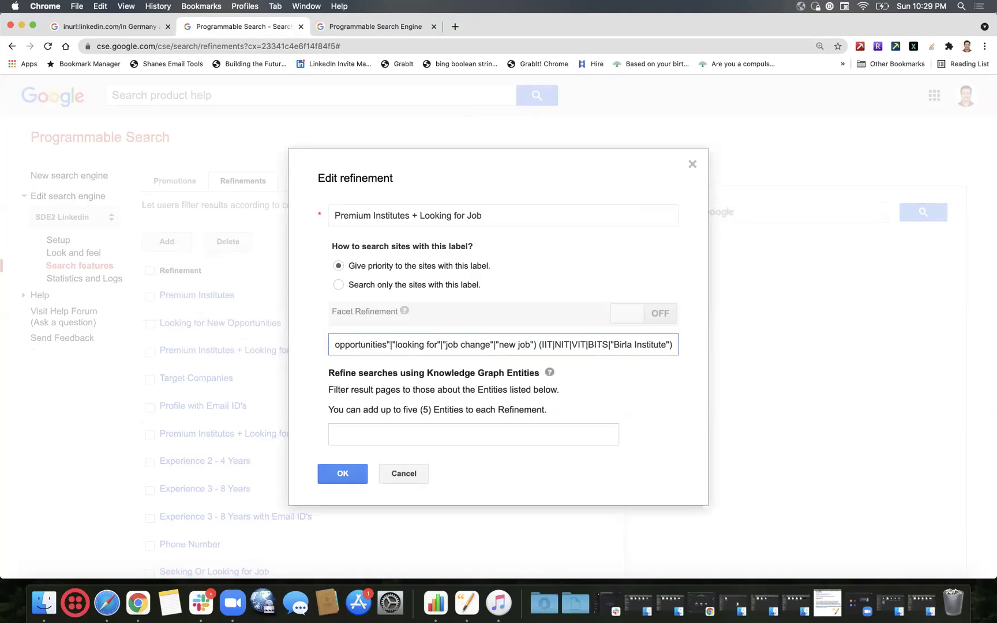
{"action": "triple_click", "coordinate": [416, 344]}
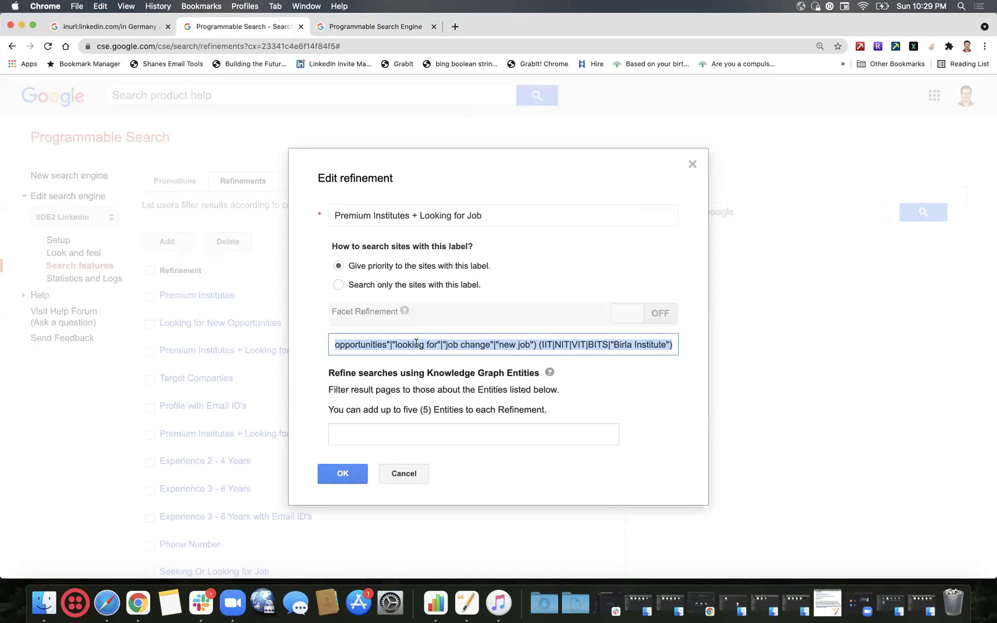
{"action": "left_click", "coordinate": [692, 165]}
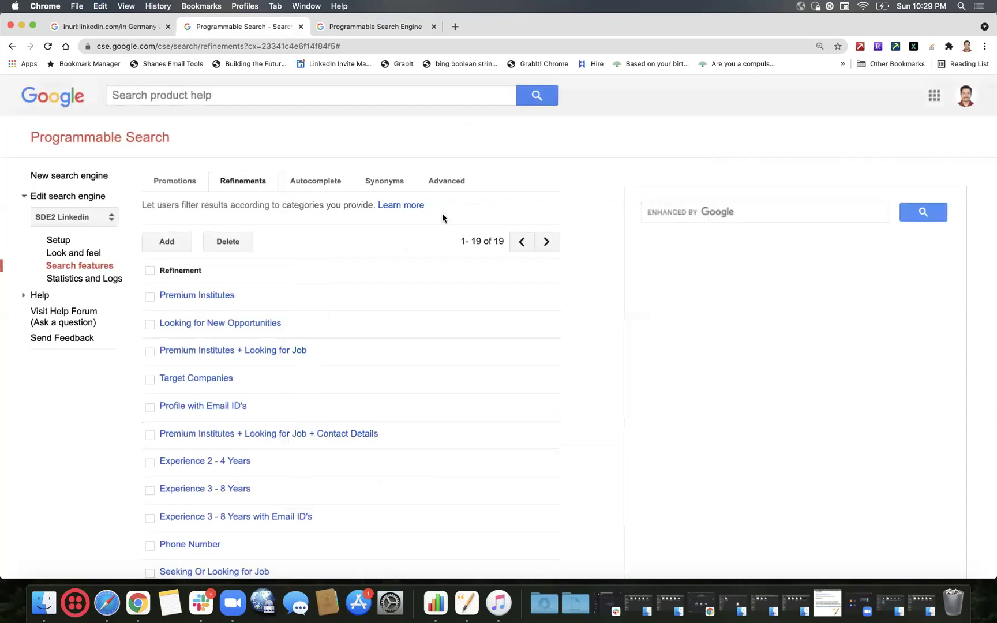
Add a new refinement and name it "Diversity - Looking for".
{"action": "left_click", "coordinate": [168, 241]}
{"action": "left_click", "coordinate": [375, 215]}
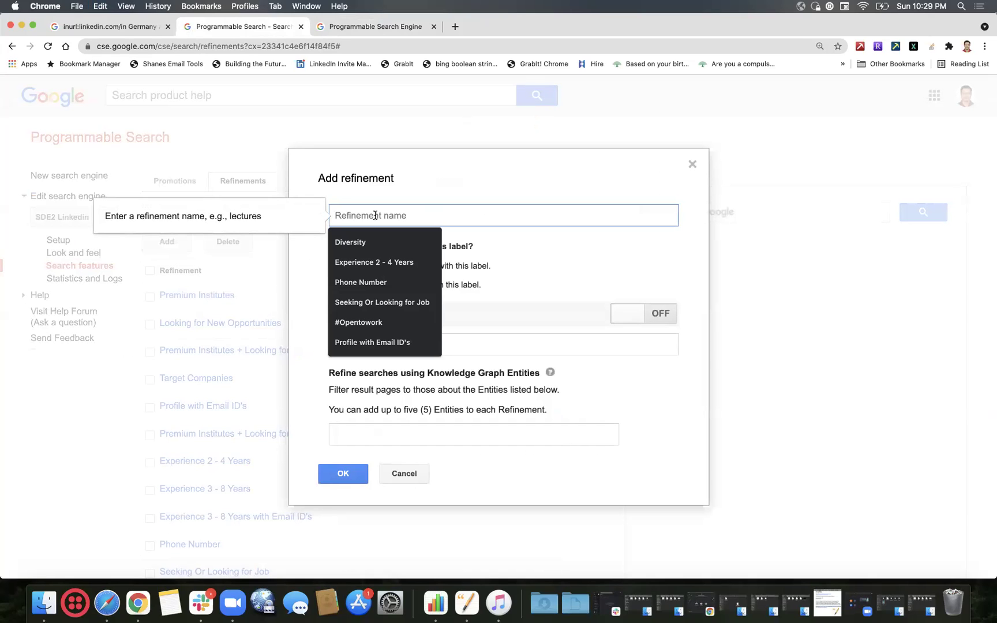
{"action": "key", "text": "Down"}
{"action": "key", "text": "Escape"}
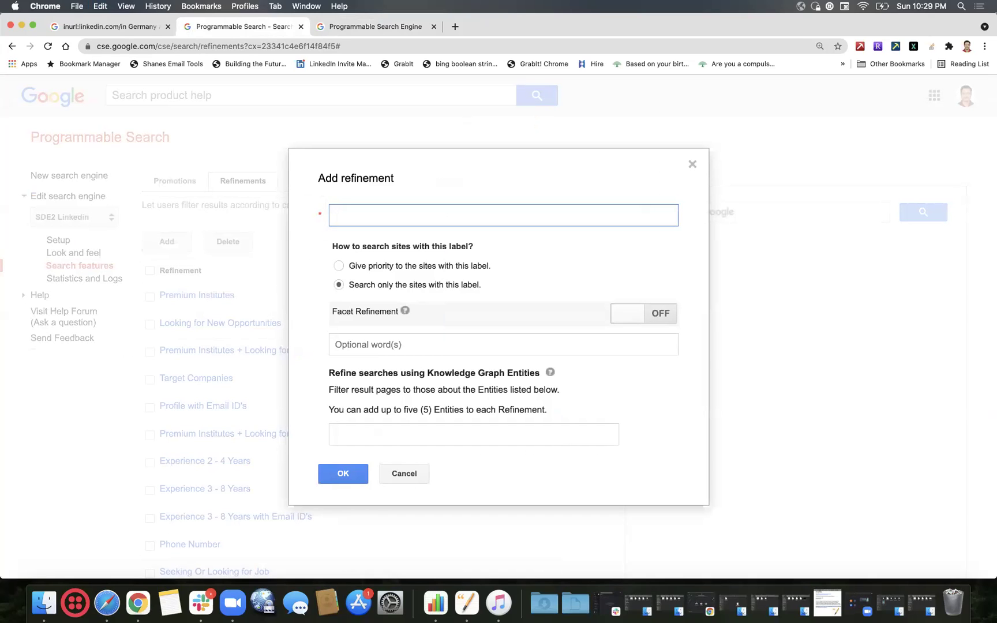
{"action": "type", "text": "d"}
{"action": "key", "text": "BackSpace"}
{"action": "type", "text": "Di"}
{"action": "key", "text": "BackSpace"}
{"action": "key", "text": "BackSpace"}
{"action": "type", "text": "De"}
{"action": "key", "text": "BackSpace"}
{"action": "key", "text": "Down"}
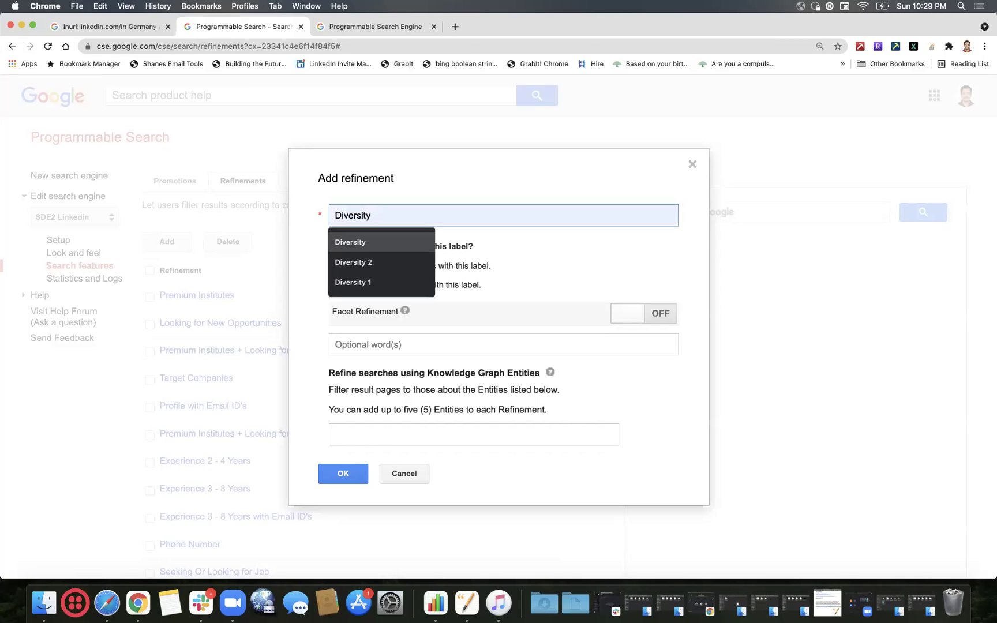
{"action": "key", "text": "Return"}
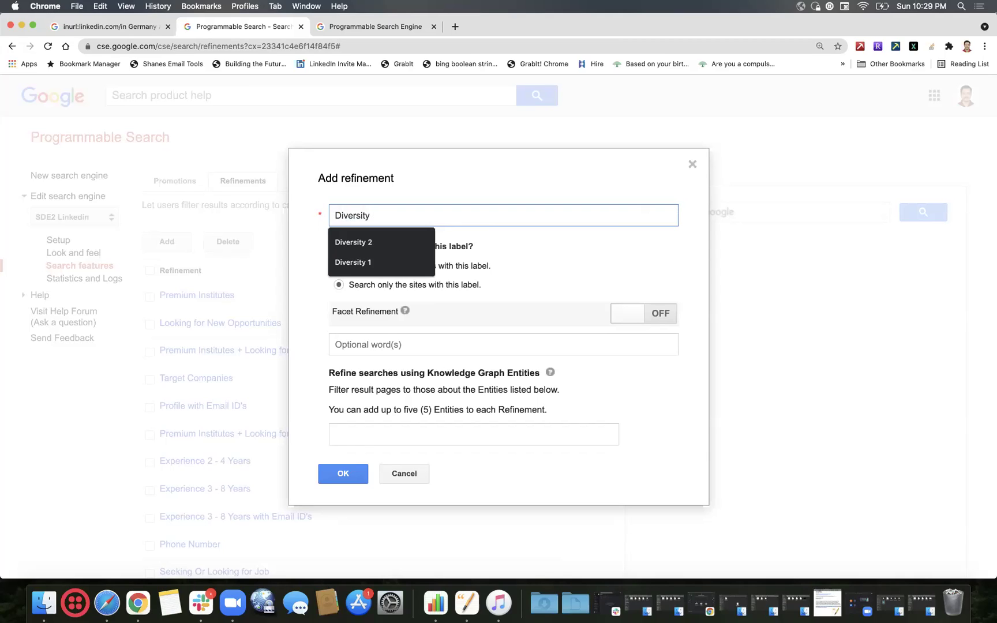
{"action": "type", "text": "- Loo"}
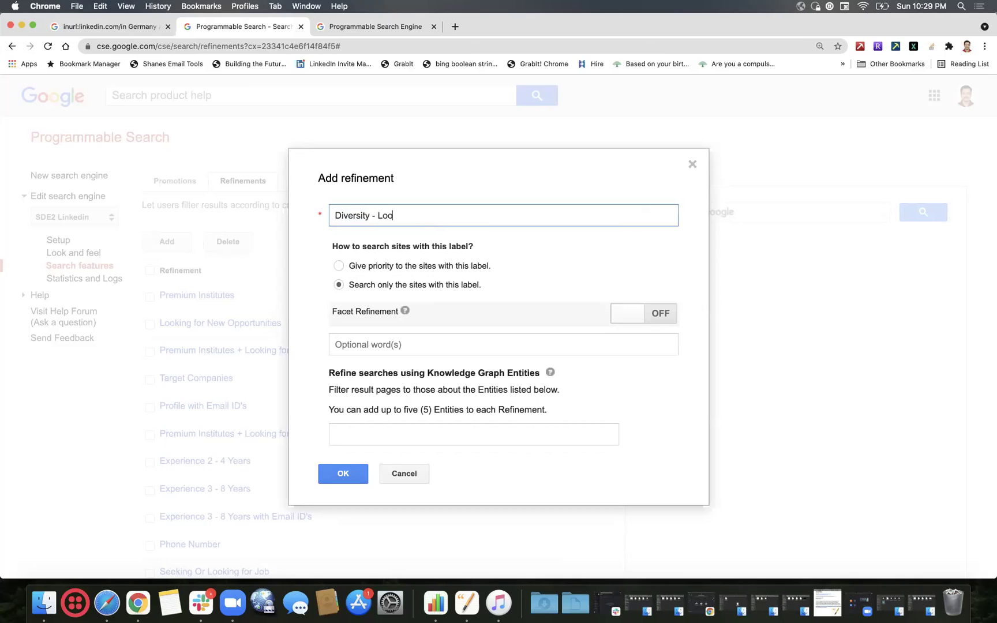
{"action": "type", "text": "king for"}
Paste the copied search words as the refinement's optional words and remove the IIT, NIT, VIT, BITS and "Birla Institute" terms.
{"action": "left_click", "coordinate": [390, 345]}
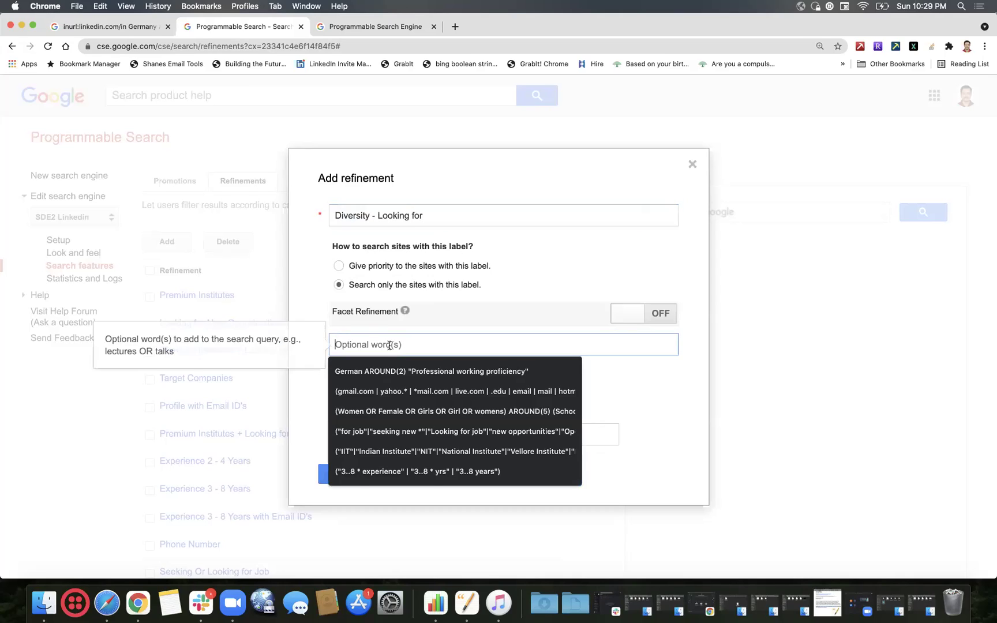
{"action": "key", "text": "super+v"}
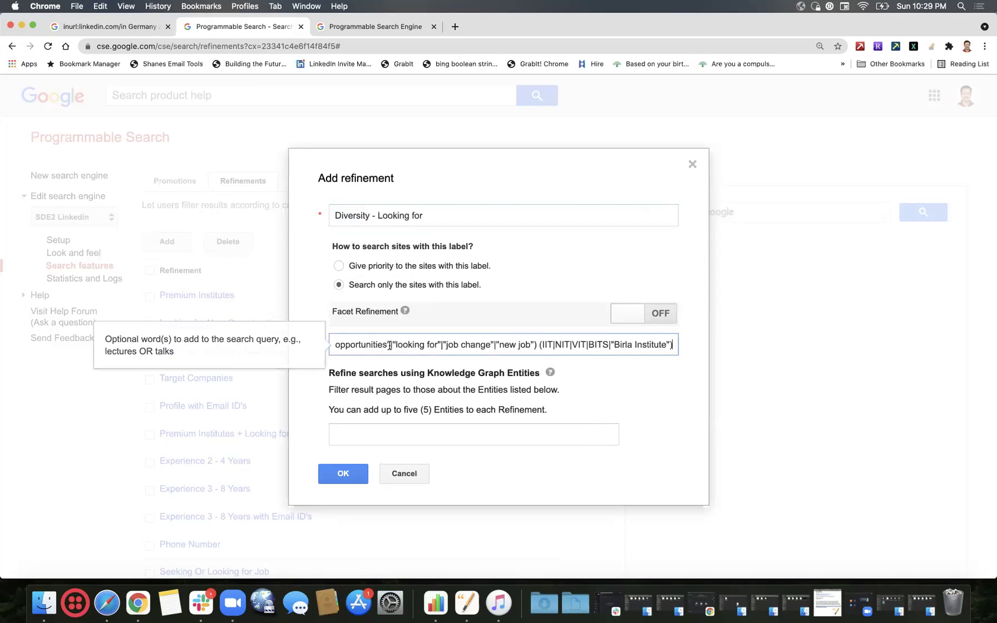
{"action": "key", "text": "Left"}
{"action": "key", "text": "Left"}
{"action": "key", "text": "Left"}
{"action": "key", "text": "Left"}
{"action": "key", "text": "Left"}
{"action": "key", "text": "Left"}
{"action": "key", "text": "Left"}
{"action": "key", "text": "Left"}
{"action": "key", "text": "Left"}
{"action": "key", "text": "Left"}
{"action": "key", "text": "Left"}
{"action": "key", "text": "Left"}
{"action": "key", "text": "Left"}
{"action": "key", "text": "Left"}
{"action": "key", "text": "Left"}
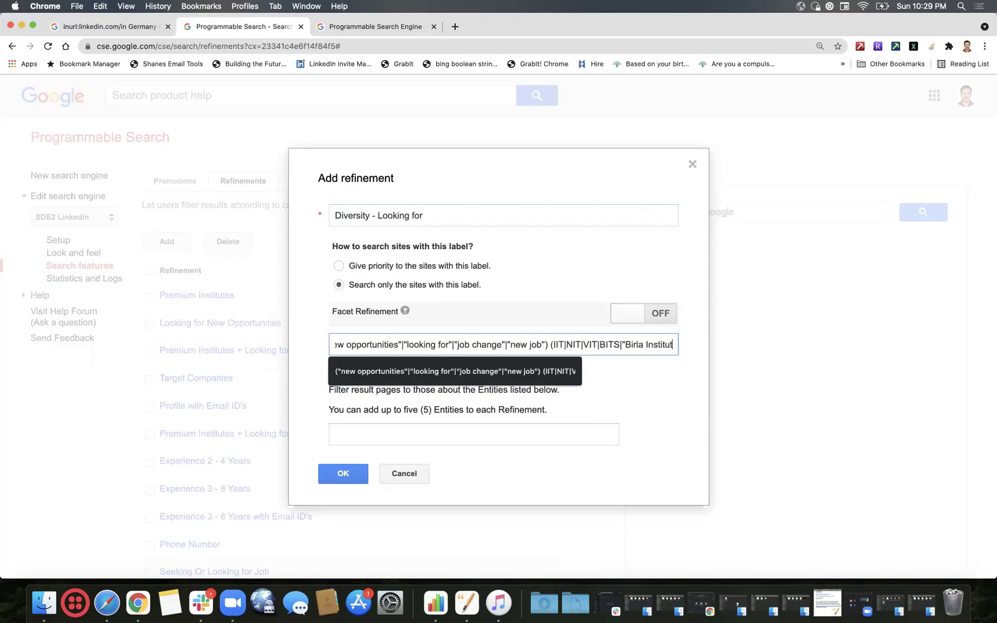
{"action": "key", "text": "BackSpace"}
{"action": "key", "text": "BackSpace"}
{"action": "key", "text": "BackSpace"}
{"action": "key", "text": "BackSpace"}
{"action": "key", "text": "BackSpace"}
{"action": "key", "text": "BackSpace"}
{"action": "key", "text": "BackSpace"}
{"action": "key", "text": "BackSpace"}
{"action": "key", "text": "BackSpace"}
{"action": "key", "text": "BackSpace"}
{"action": "key", "text": "BackSpace"}
{"action": "key", "text": "BackSpace"}
{"action": "key", "text": "BackSpace"}
{"action": "key", "text": "BackSpace"}
{"action": "key", "text": "BackSpace"}
{"action": "key", "text": "BackSpace"}
{"action": "key", "text": "BackSpace"}
{"action": "key", "text": "BackSpace"}
{"action": "key", "text": "BackSpace"}
{"action": "key", "text": "BackSpace"}
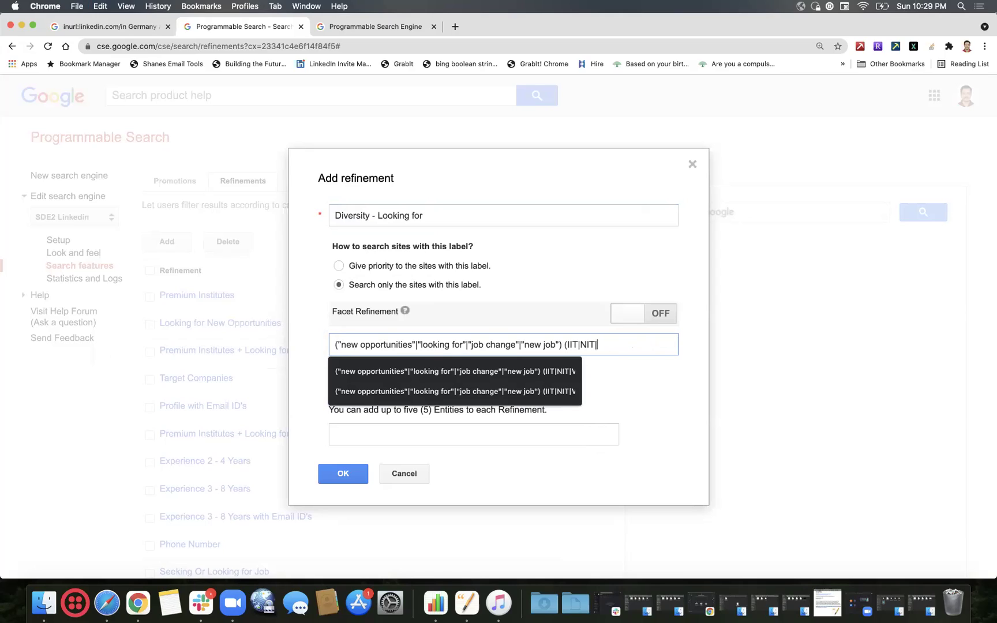
{"action": "key", "text": "BackSpace"}
{"action": "key", "text": "BackSpace"}
Append the group ("women in tech" | "women * engineering") to the refinement's optional words.
{"action": "type", "text": "(\""}
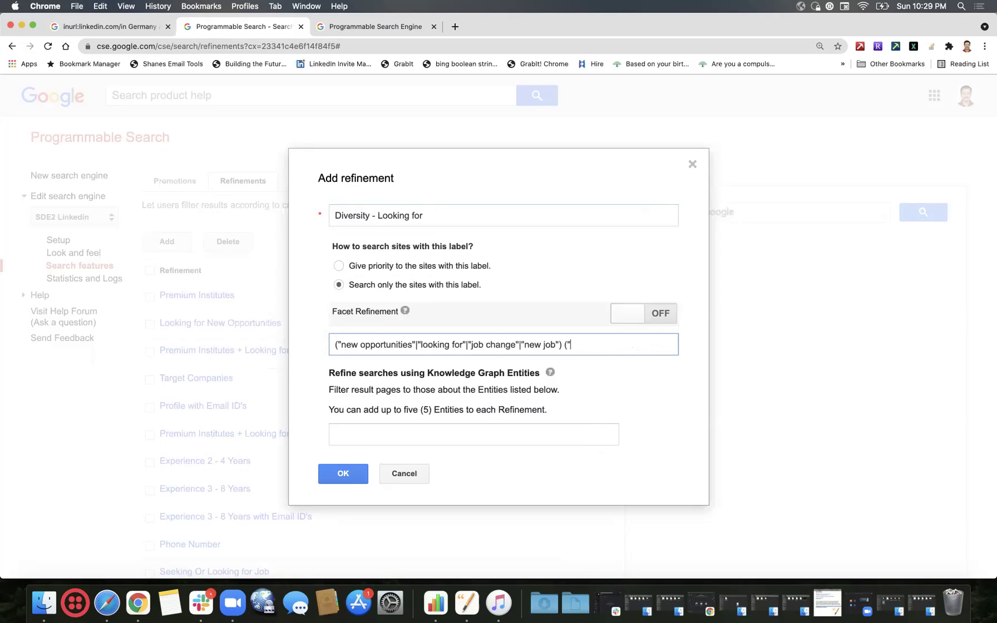
{"action": "type", "text": "women "}
{"action": "type", "text": "in "}
{"action": "type", "text": "tech\" |"}
{"action": "type", "text": "women "}
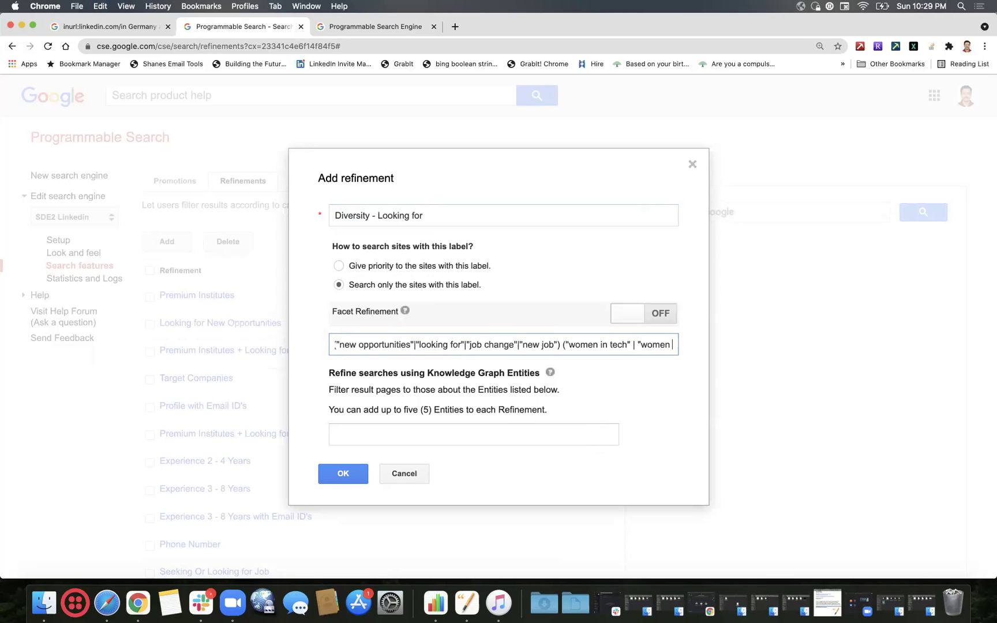
{"action": "type", "text": "* engi"}
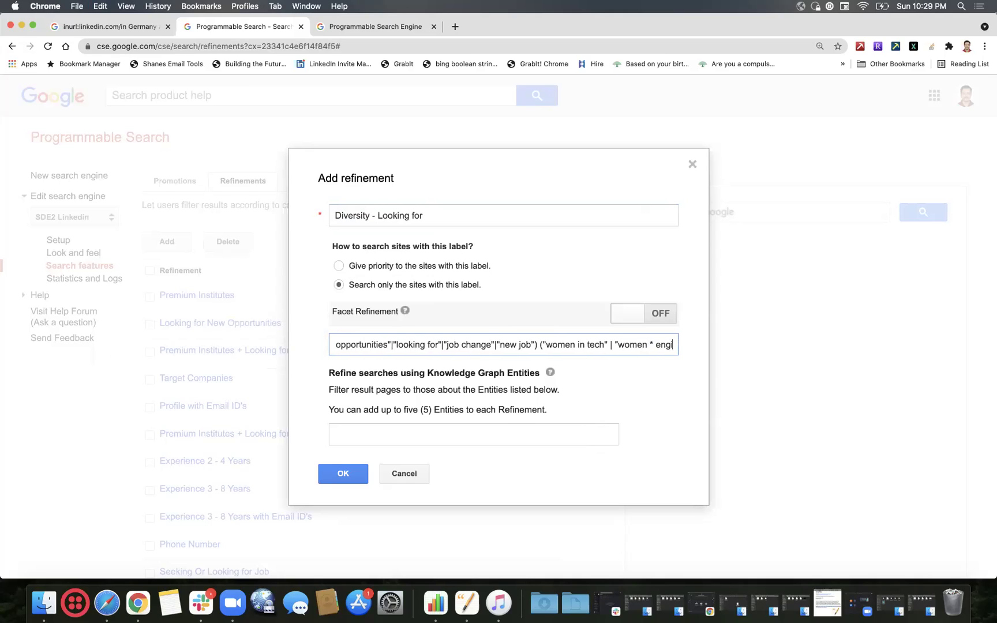
{"action": "type", "text": "neering"}
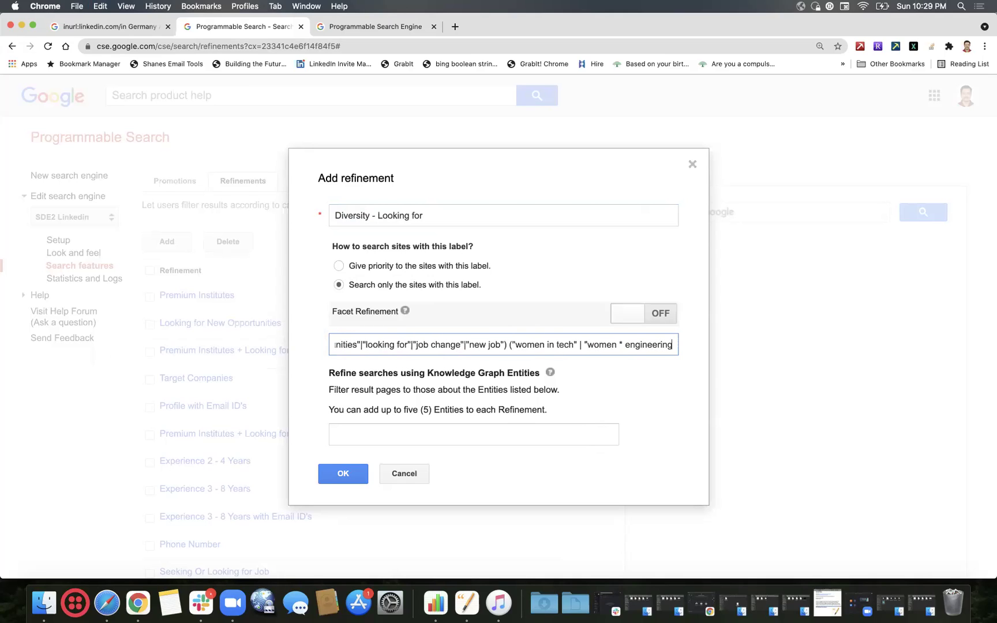
{"action": "type", "text": "\""}
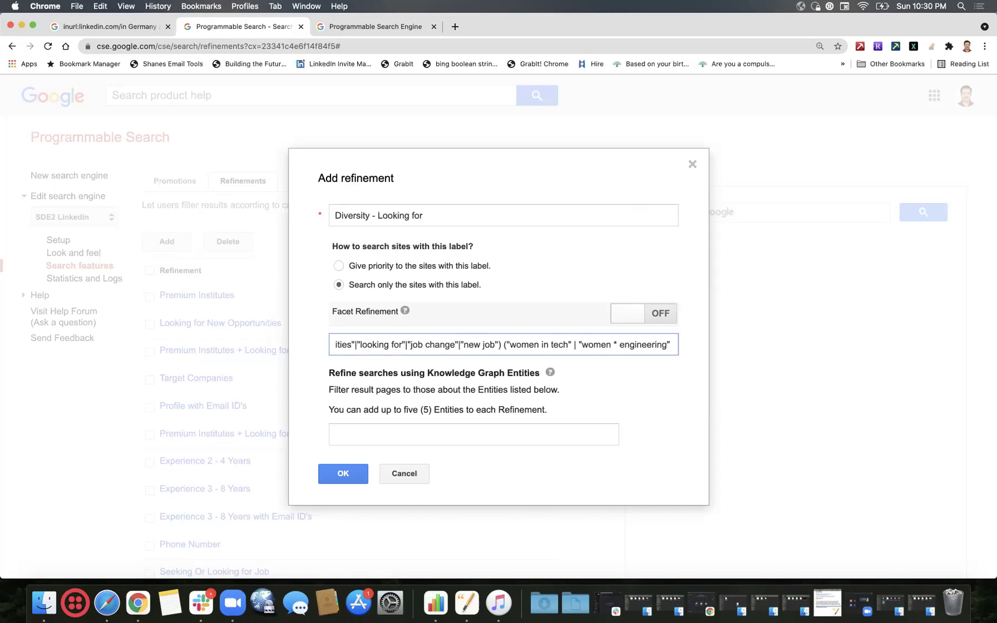
{"action": "key", "text": "BackSpace"}
{"action": "type", "text": ")"}
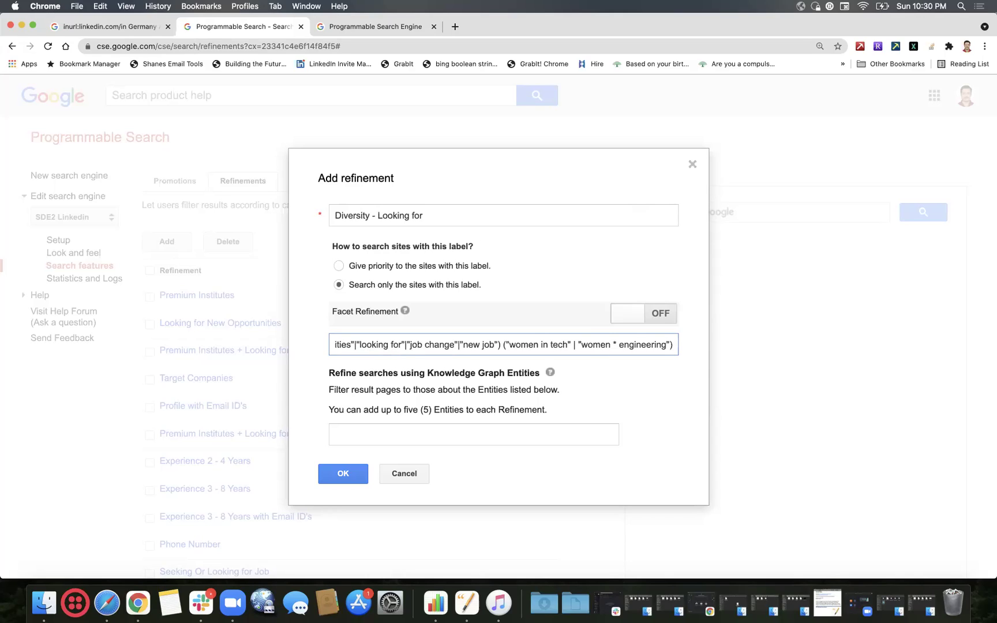
Set the refinement to give priority to the sites with this label, check its optional words and save it.
{"action": "left_click", "coordinate": [339, 266]}
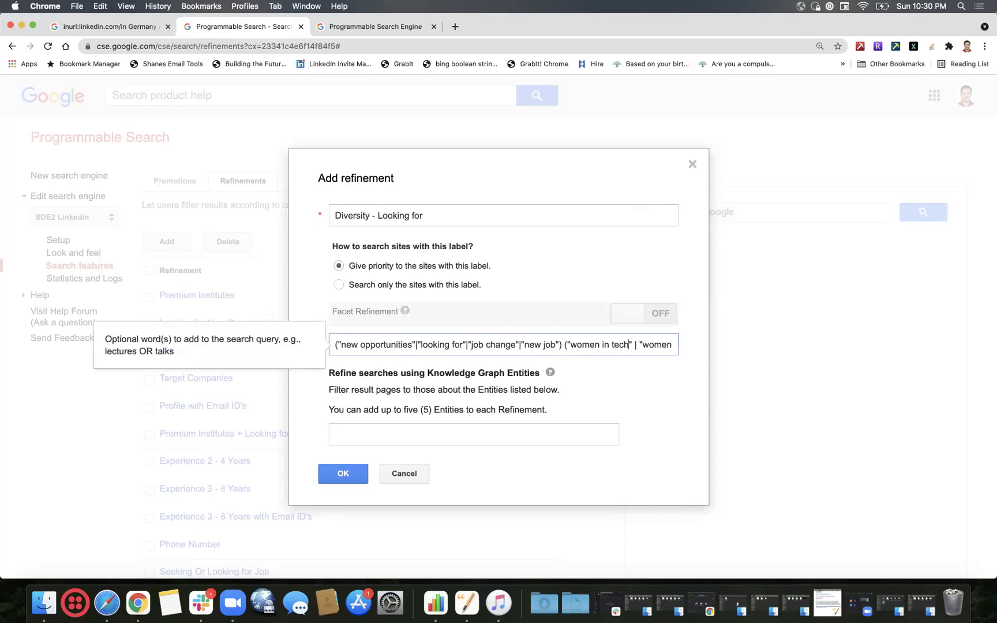
{"action": "left_click", "coordinate": [662, 344]}
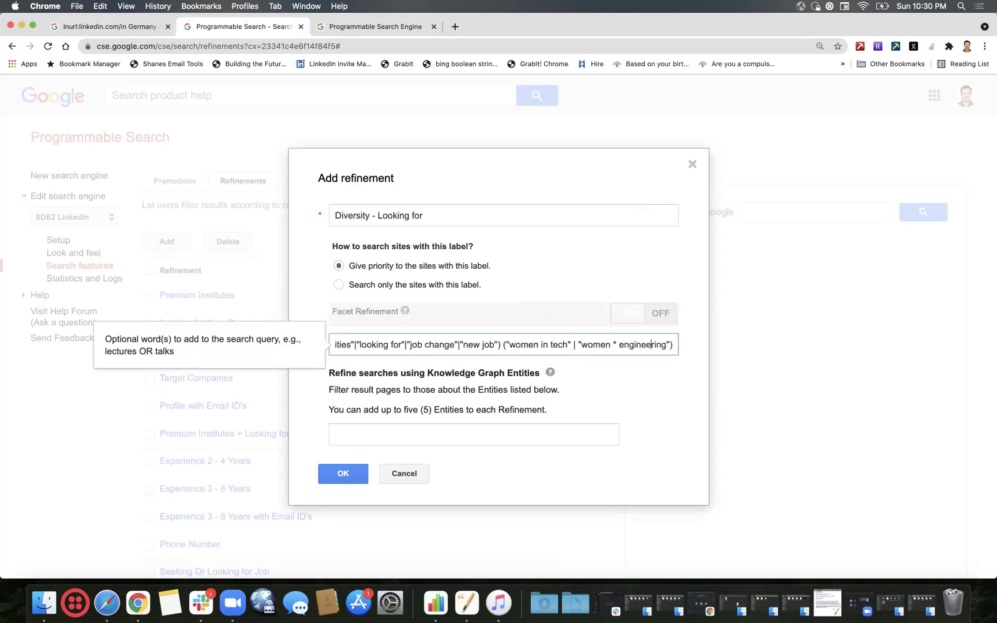
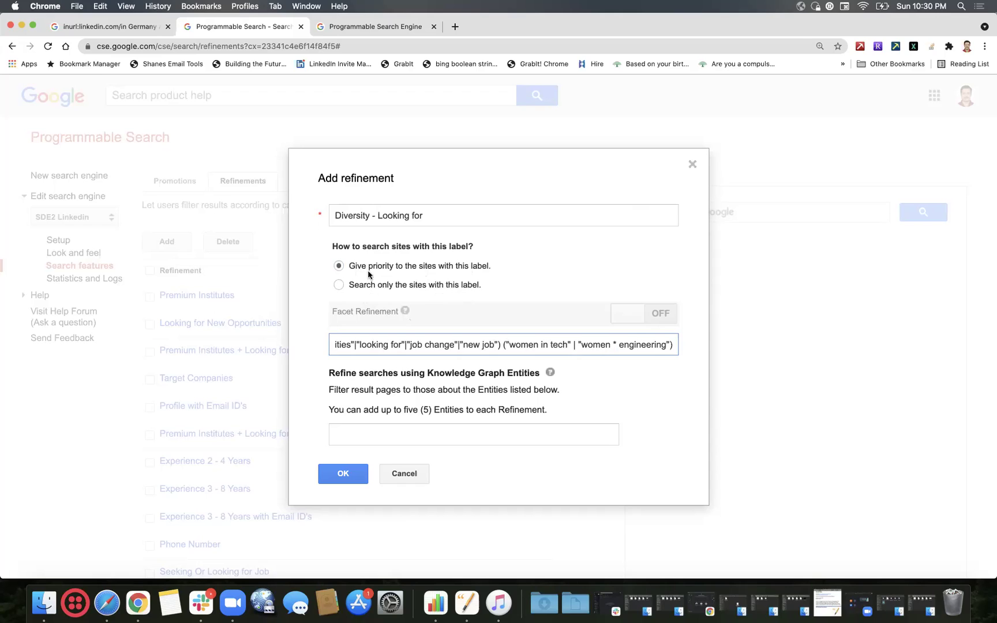
{"action": "left_click", "coordinate": [345, 475]}
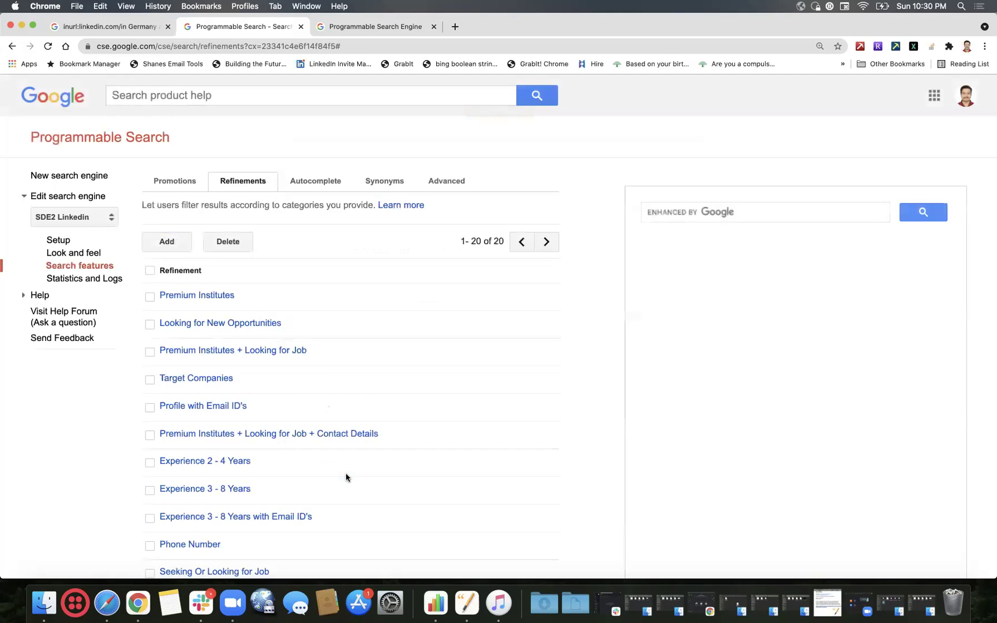
Check the end of the refinement list and open the SDE2 Linkedin engine's public search page from its basic setup.
{"action": "scroll", "coordinate": [350, 463], "scroll_direction": "down", "scroll_amount": 5}
{"action": "scroll", "coordinate": [349, 462], "scroll_direction": "down", "scroll_amount": 3}
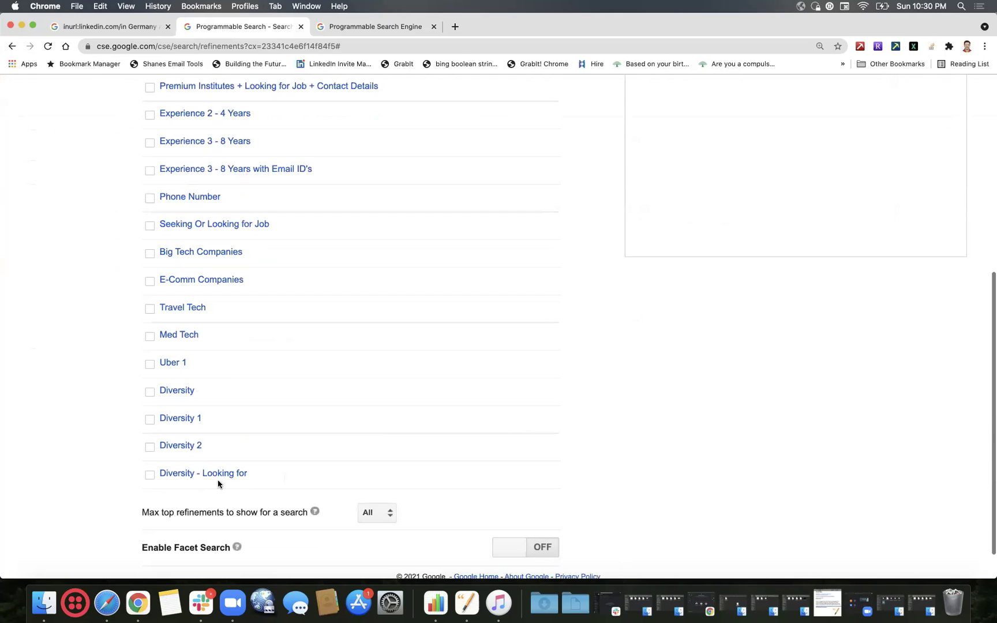
{"action": "scroll", "coordinate": [349, 425], "scroll_direction": "up", "scroll_amount": 8}
{"action": "scroll", "coordinate": [350, 426], "scroll_direction": "down", "scroll_amount": 1}
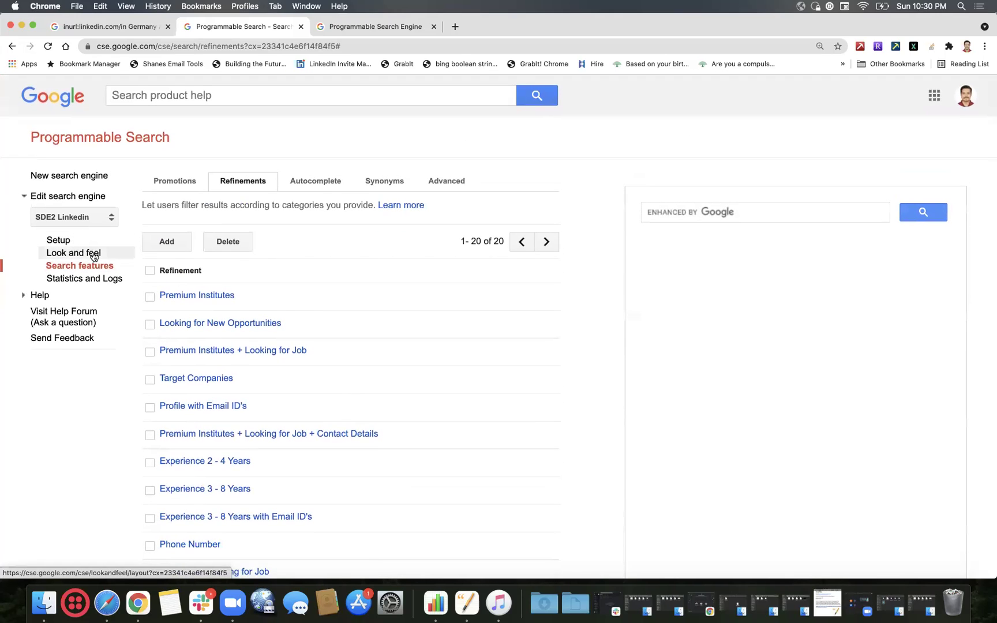
{"action": "left_click", "coordinate": [69, 254]}
{"action": "left_click", "coordinate": [59, 241]}
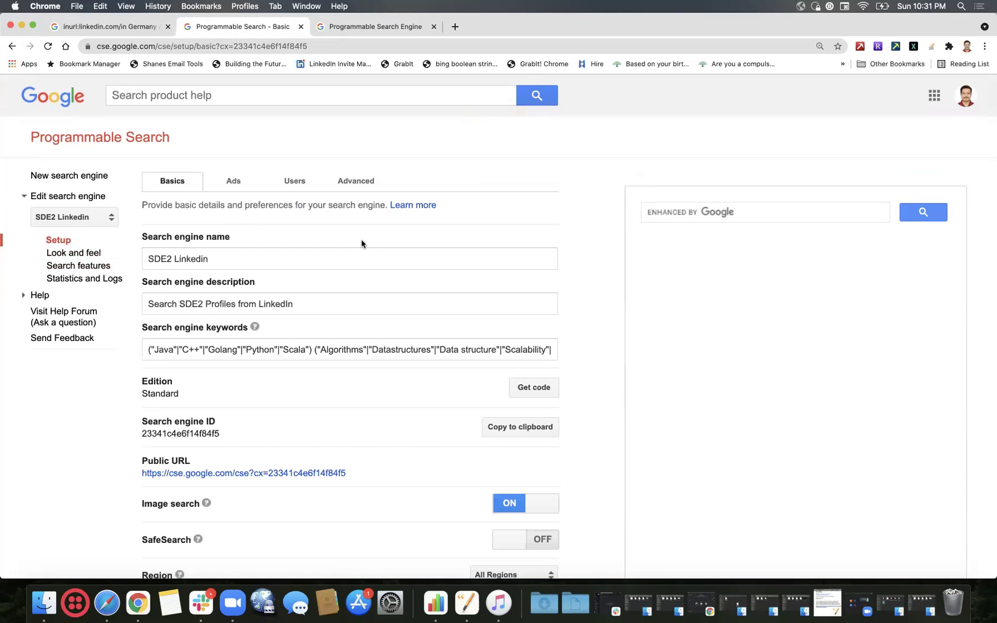
{"action": "scroll", "coordinate": [379, 340], "scroll_direction": "down", "scroll_amount": 3}
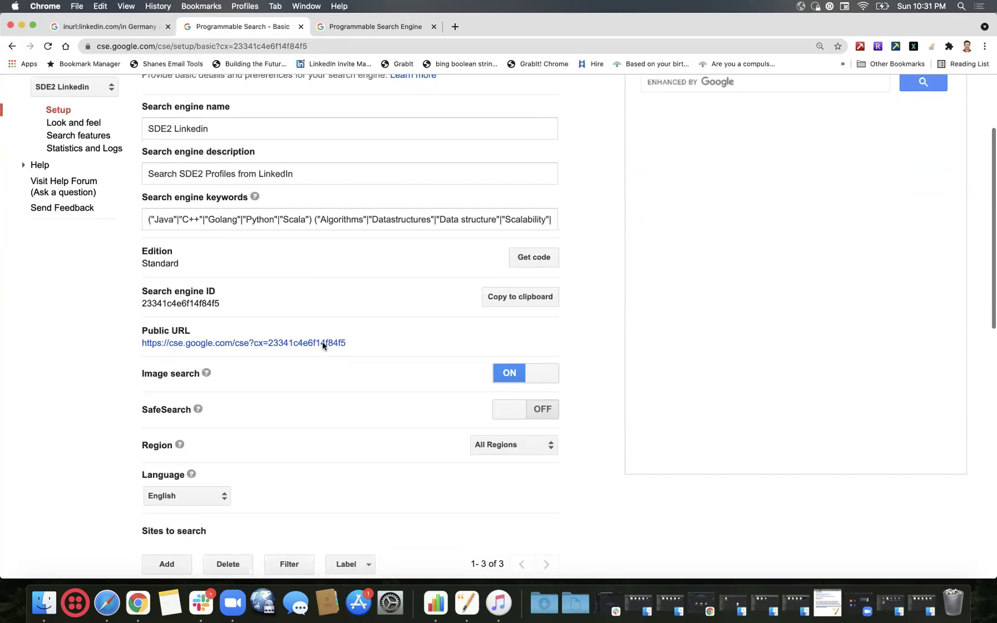
{"action": "left_click", "coordinate": [323, 344]}
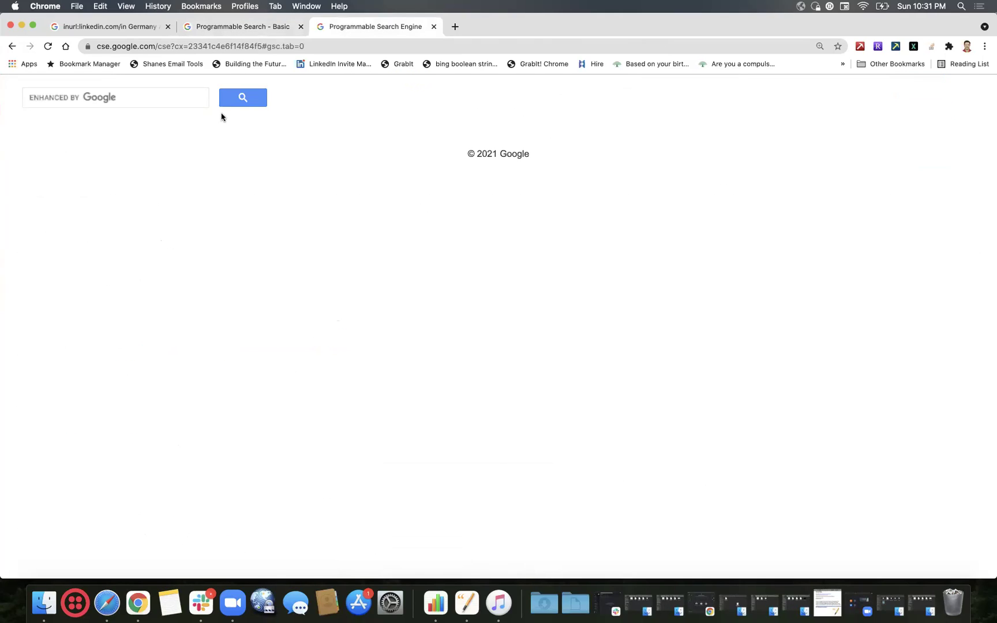
Search for sde2 bangalore and filter the results by Diversity - Looking for.
{"action": "left_click", "coordinate": [190, 98]}
{"action": "left_click", "coordinate": [190, 97]}
{"action": "type", "text": "sde"}
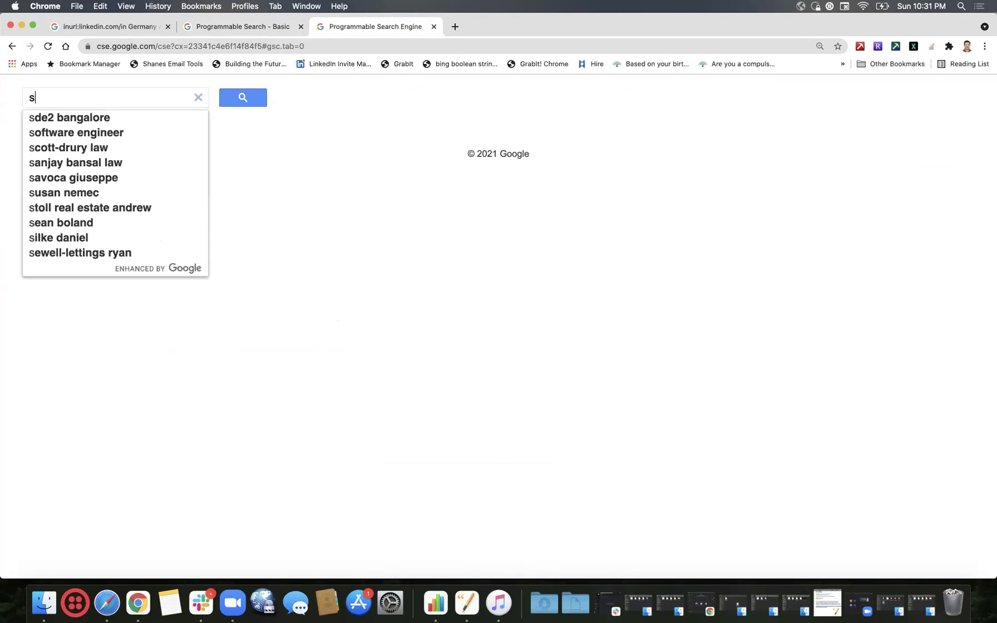
{"action": "key", "text": "Down"}
{"action": "key", "text": "Return"}
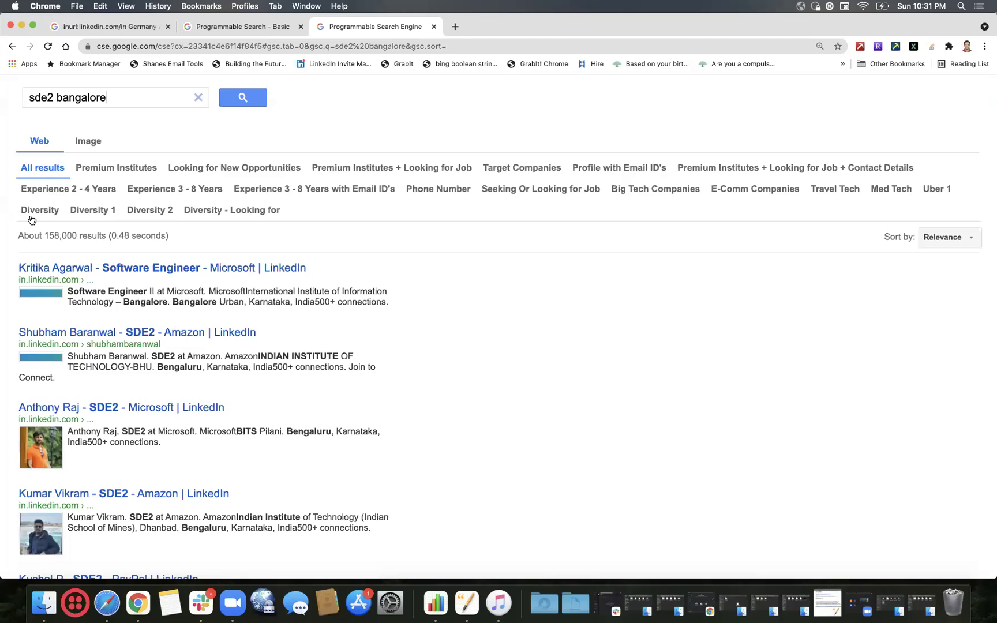
{"action": "left_click", "coordinate": [224, 210]}
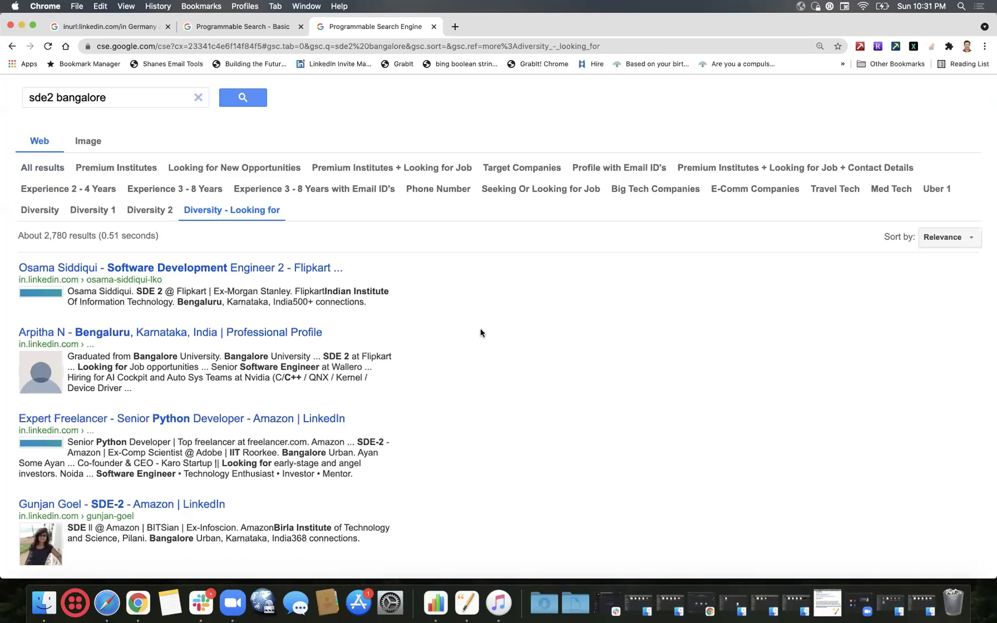
Examine the filtered LinkedIn profiles on results pages 1 and 5 for relevant diversity candidates.
{"action": "scroll", "coordinate": [480, 333], "scroll_direction": "down", "scroll_amount": 3}
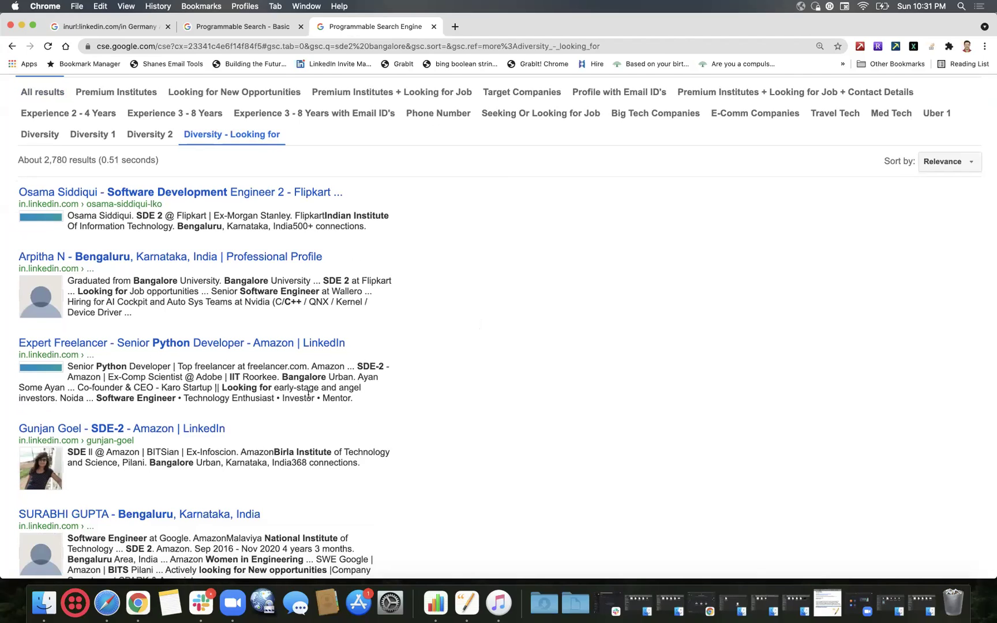
{"action": "scroll", "coordinate": [401, 405], "scroll_direction": "down", "scroll_amount": 4}
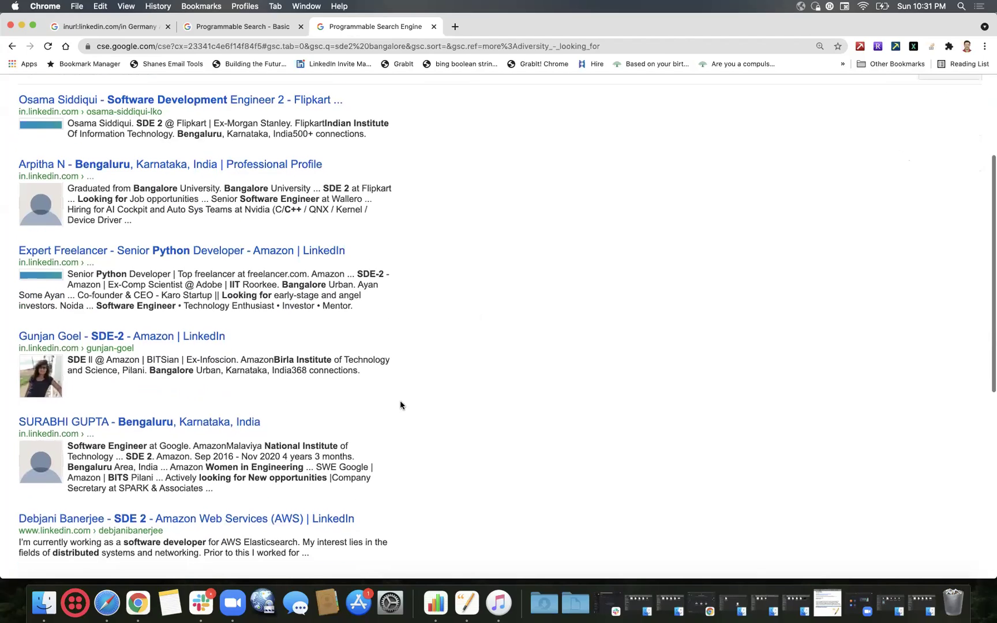
{"action": "scroll", "coordinate": [311, 383], "scroll_direction": "down", "scroll_amount": 3}
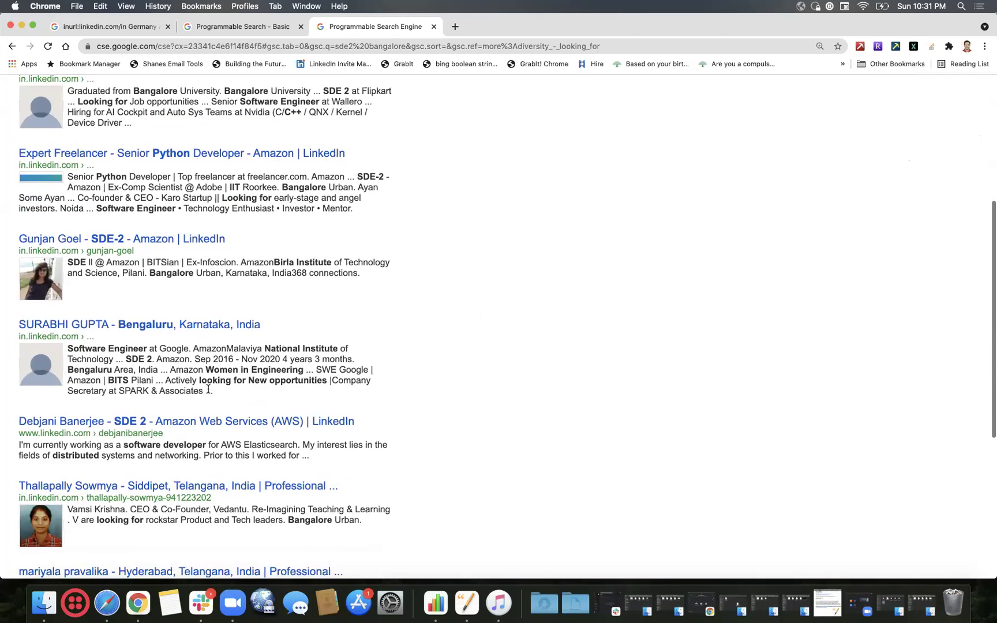
{"action": "scroll", "coordinate": [293, 384], "scroll_direction": "down", "scroll_amount": 2}
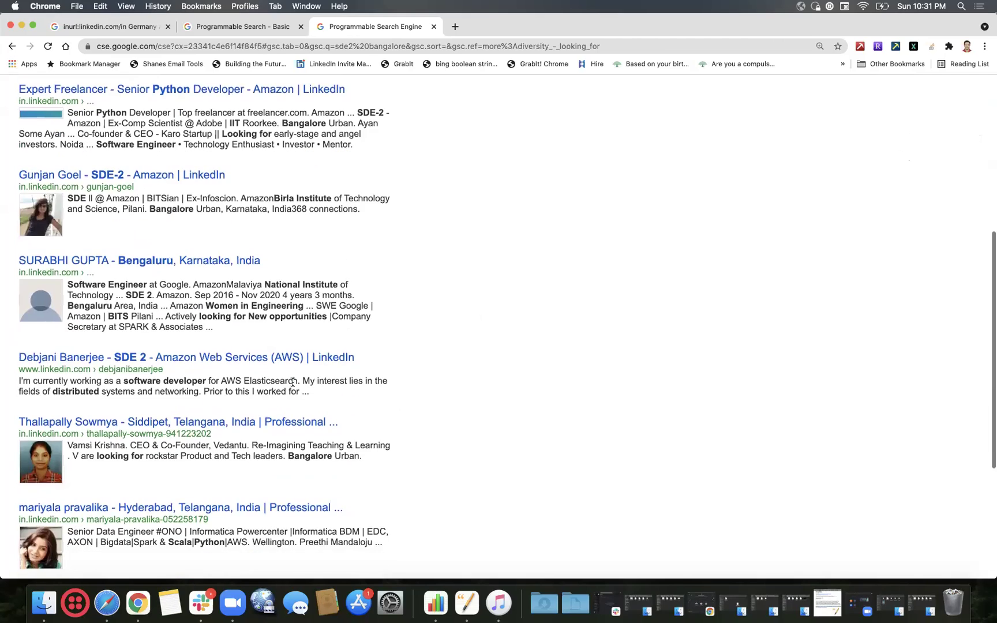
{"action": "scroll", "coordinate": [396, 462], "scroll_direction": "down", "scroll_amount": 4}
{"action": "scroll", "coordinate": [396, 461], "scroll_direction": "down", "scroll_amount": 4}
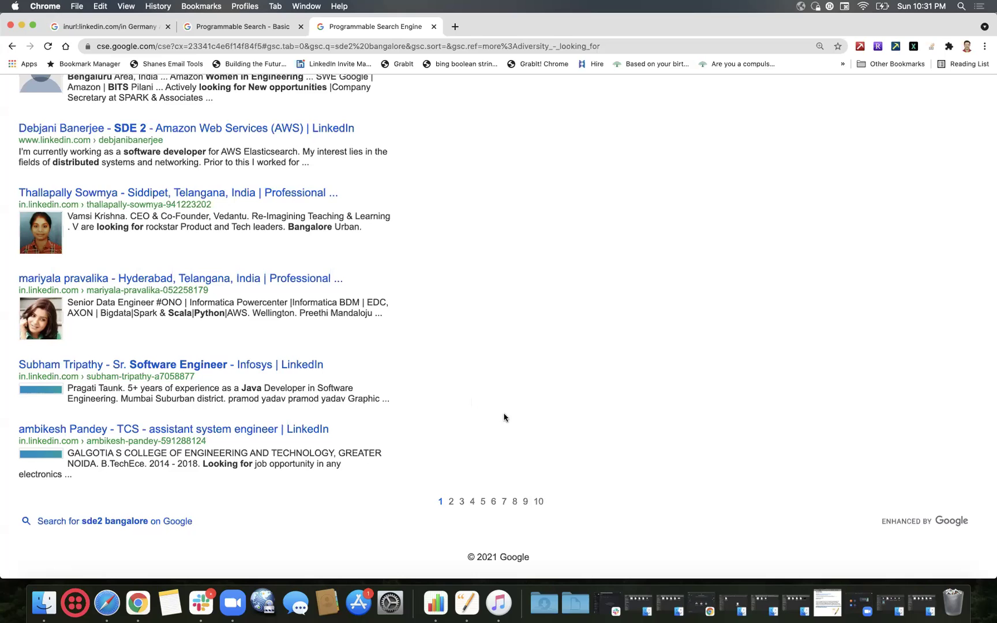
{"action": "left_click", "coordinate": [483, 501]}
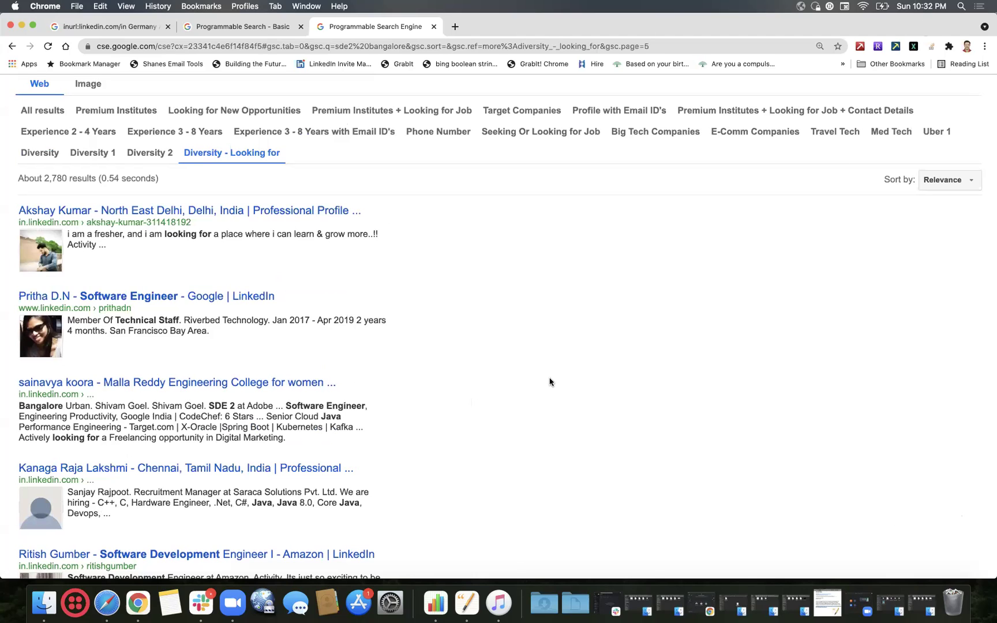
{"action": "scroll", "coordinate": [549, 382], "scroll_direction": "down", "scroll_amount": 10}
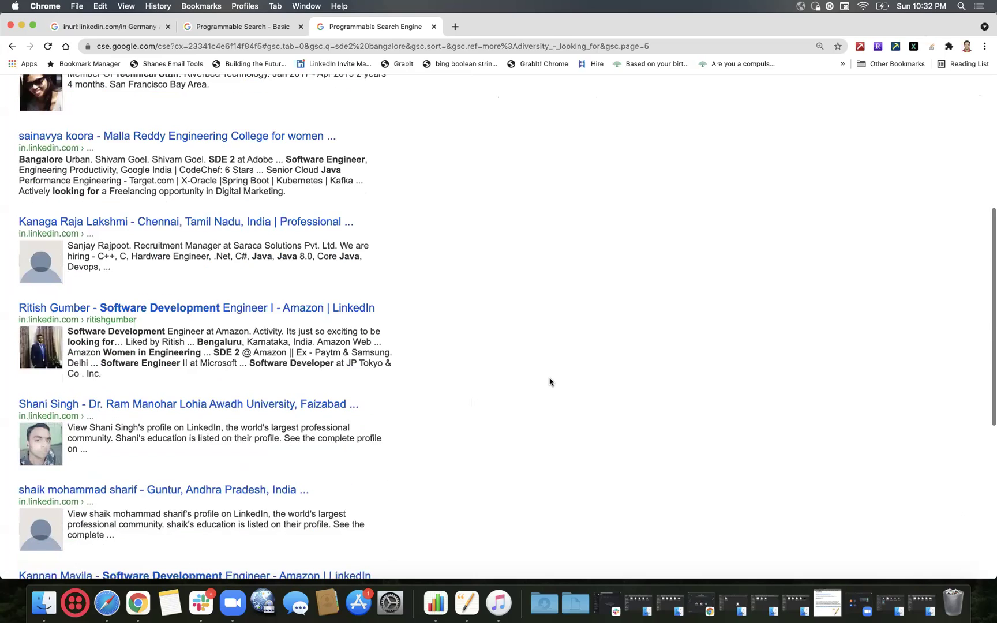
{"action": "scroll", "coordinate": [550, 382], "scroll_direction": "down", "scroll_amount": 4}
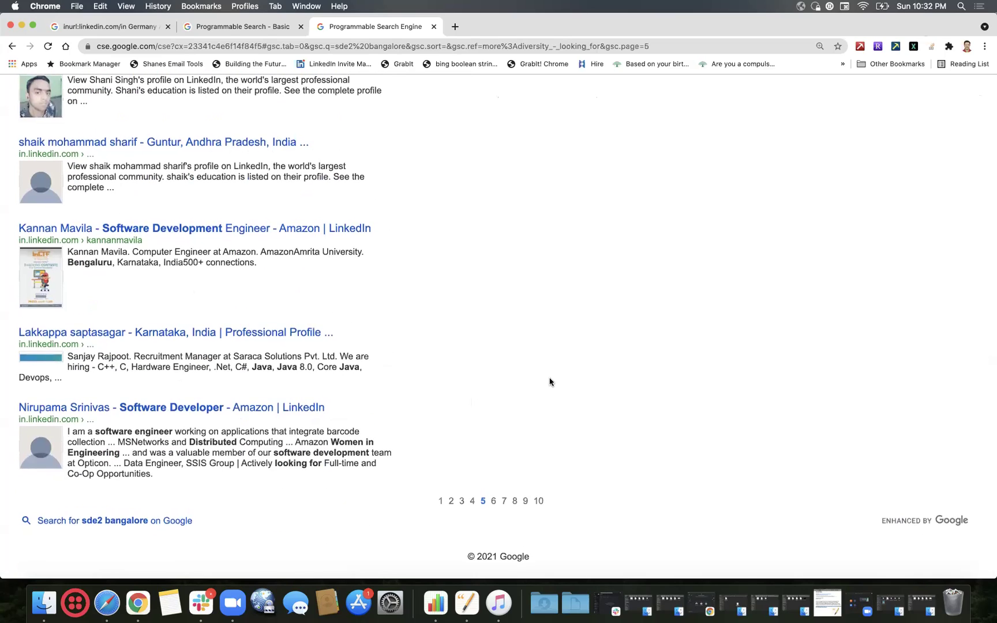
Filter the sde2 bangalore results by Premium Institutes + Looking for Job.
{"action": "scroll", "coordinate": [549, 382], "scroll_direction": "up", "scroll_amount": 5}
{"action": "scroll", "coordinate": [550, 382], "scroll_direction": "up", "scroll_amount": 15}
{"action": "left_click", "coordinate": [369, 167]}
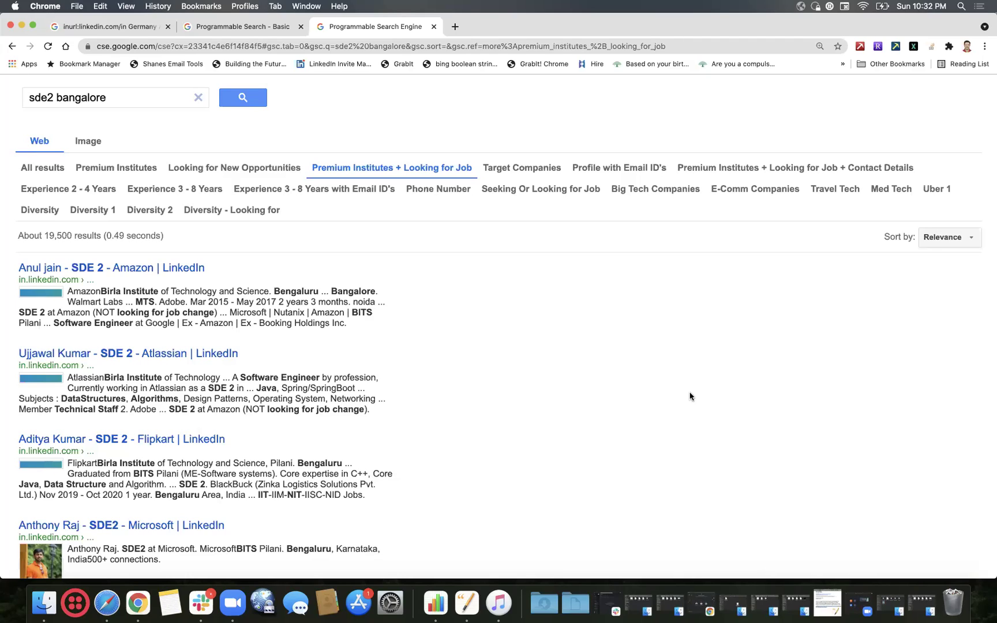
Return to the SDE2 Linkedin engine's settings and open the refinements list in its search features.
{"action": "left_click", "coordinate": [258, 25]}
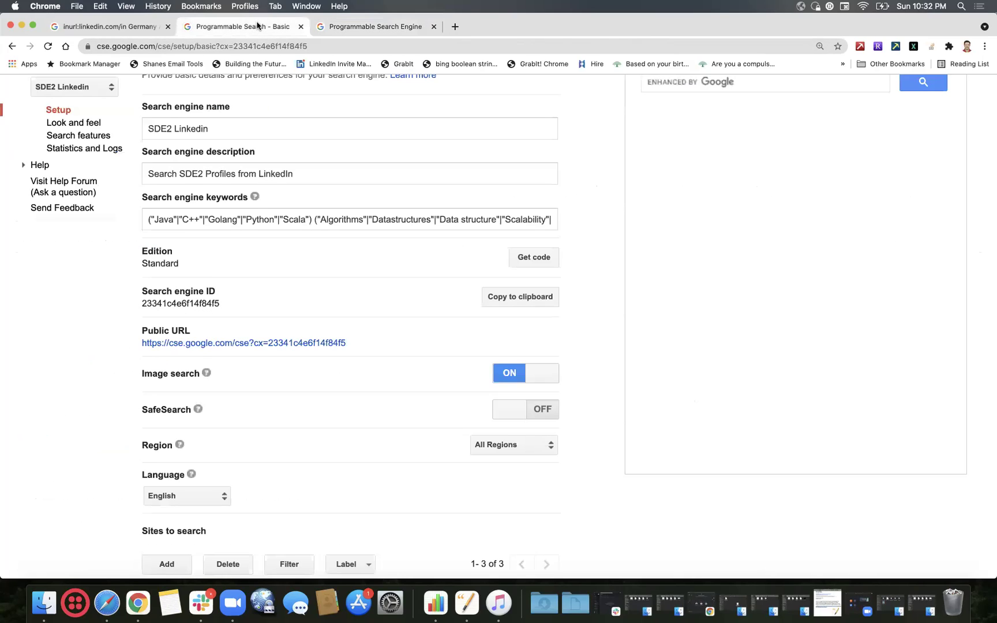
{"action": "scroll", "coordinate": [231, 181], "scroll_direction": "up", "scroll_amount": 5}
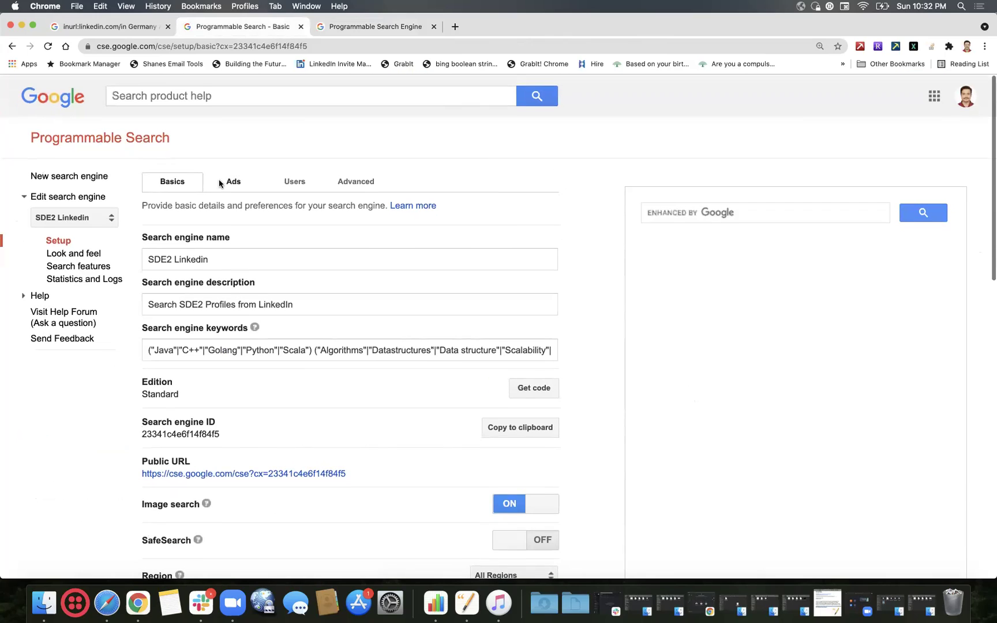
{"action": "left_click", "coordinate": [99, 266]}
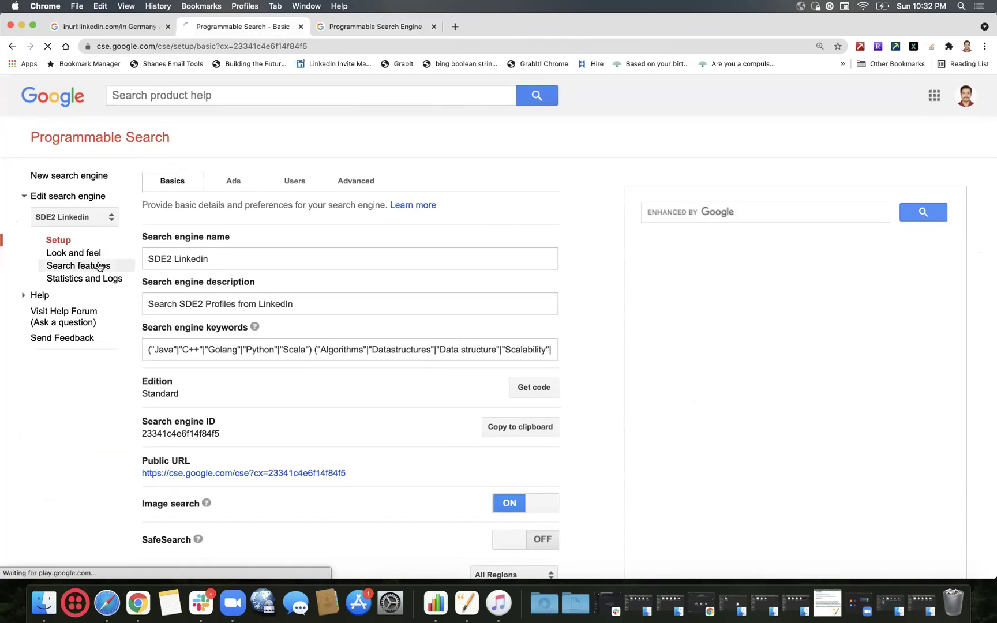
{"action": "left_click", "coordinate": [229, 184]}
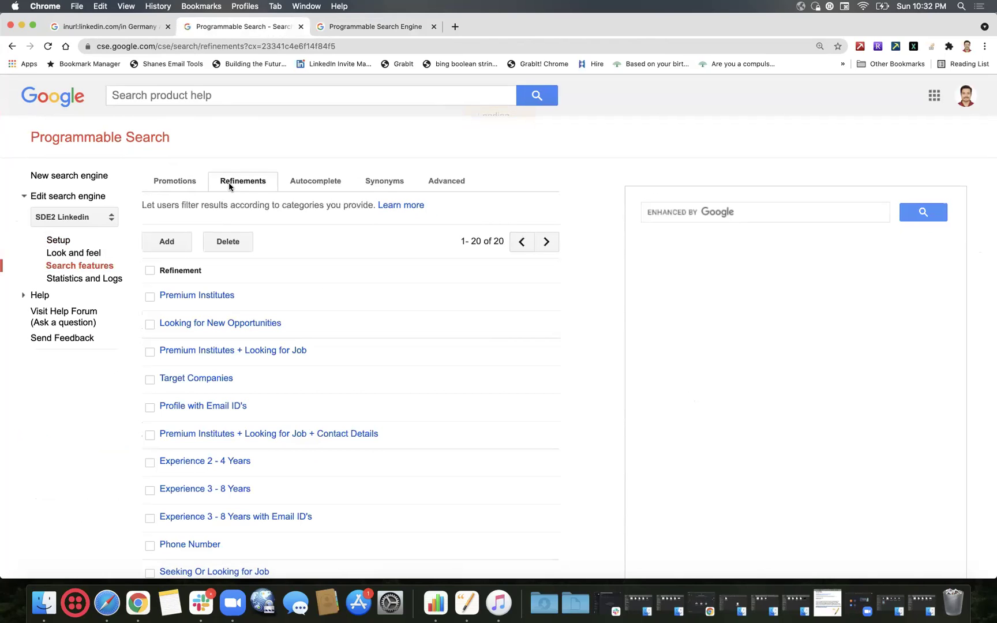
Check the SDE2 Linkedin engine's keywords in its basic setup and reopen the refinements list.
{"action": "left_click", "coordinate": [52, 240]}
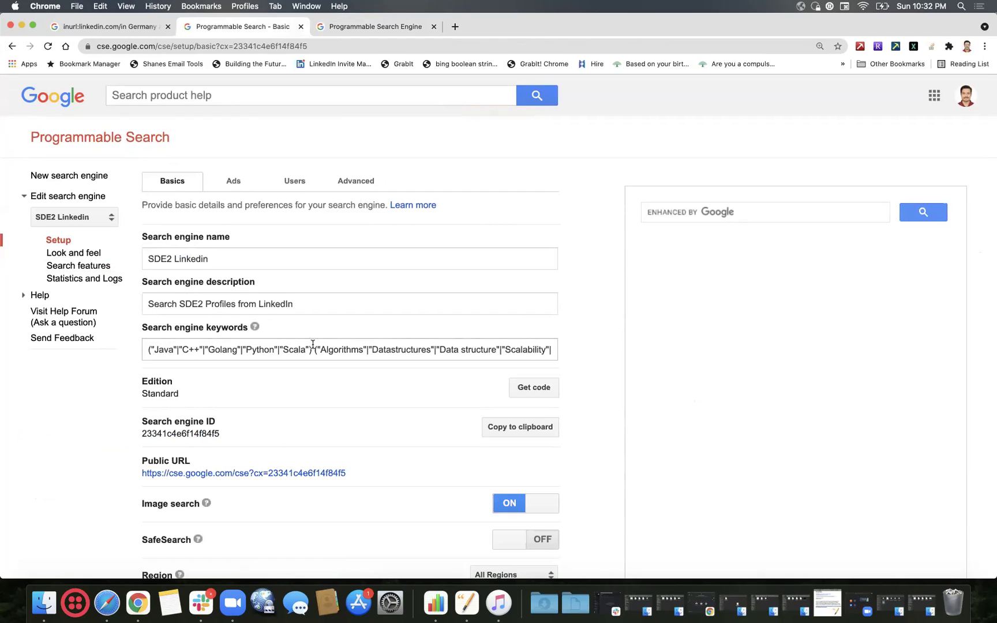
{"action": "left_click", "coordinate": [59, 267]}
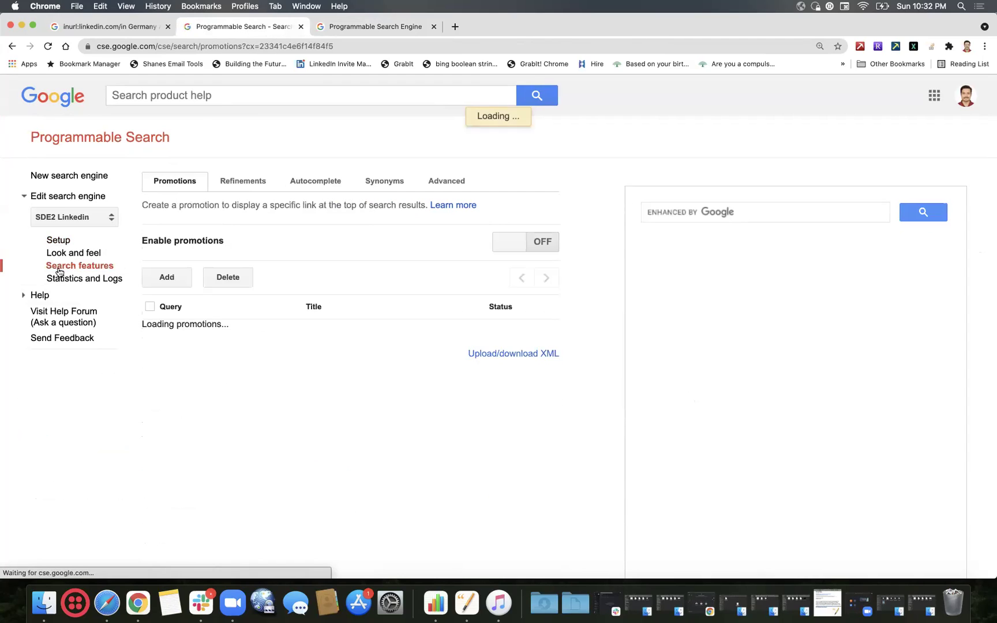
{"action": "left_click", "coordinate": [241, 185]}
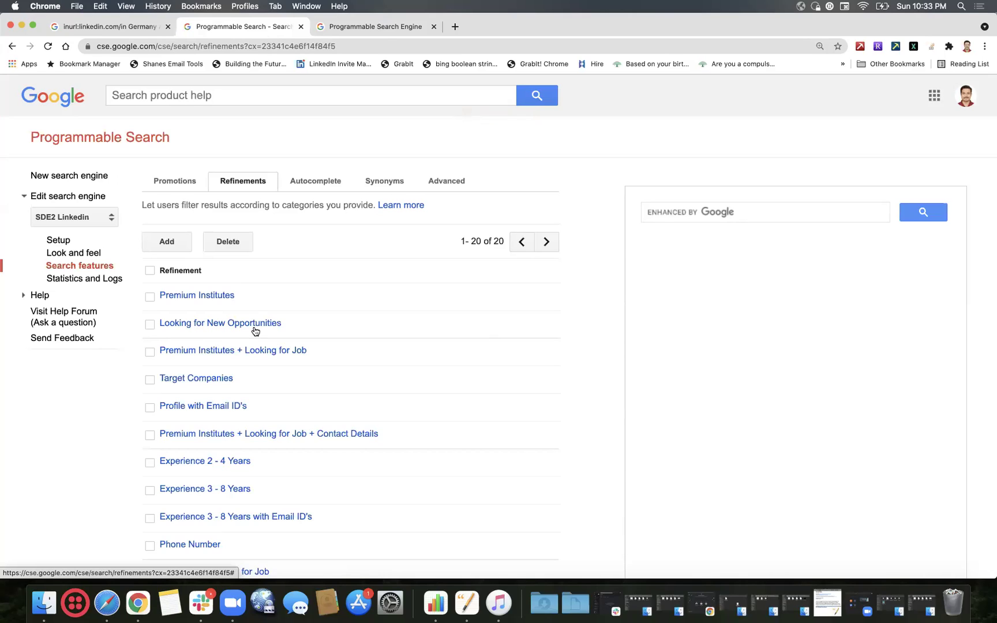
Filter the sde2 bangalore results by Premium Institutes + Looking for Job + Contact Details.
{"action": "left_click", "coordinate": [382, 29]}
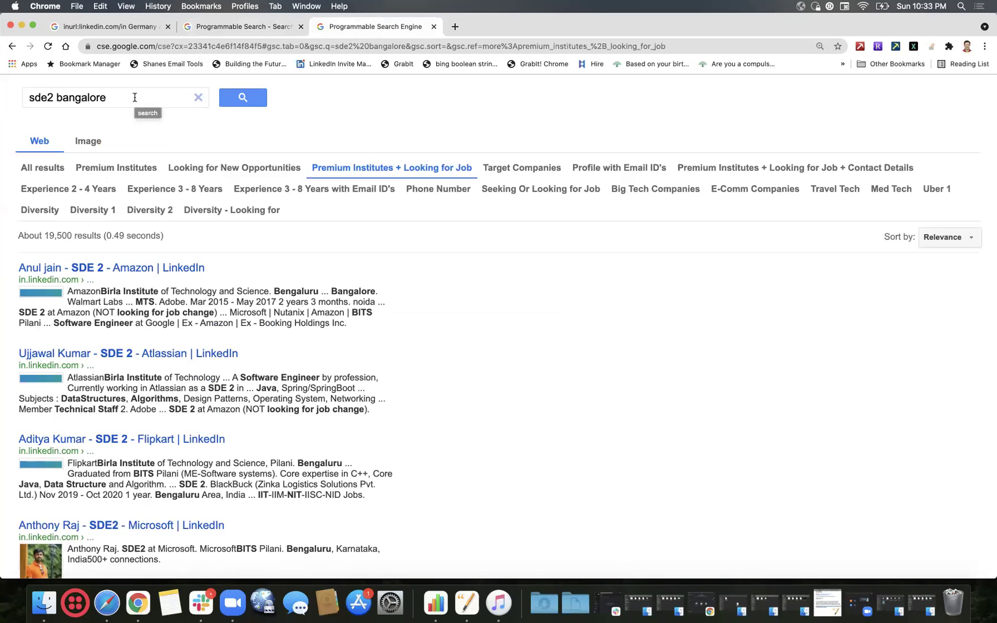
{"action": "left_click", "coordinate": [102, 97]}
{"action": "left_click", "coordinate": [864, 168]}
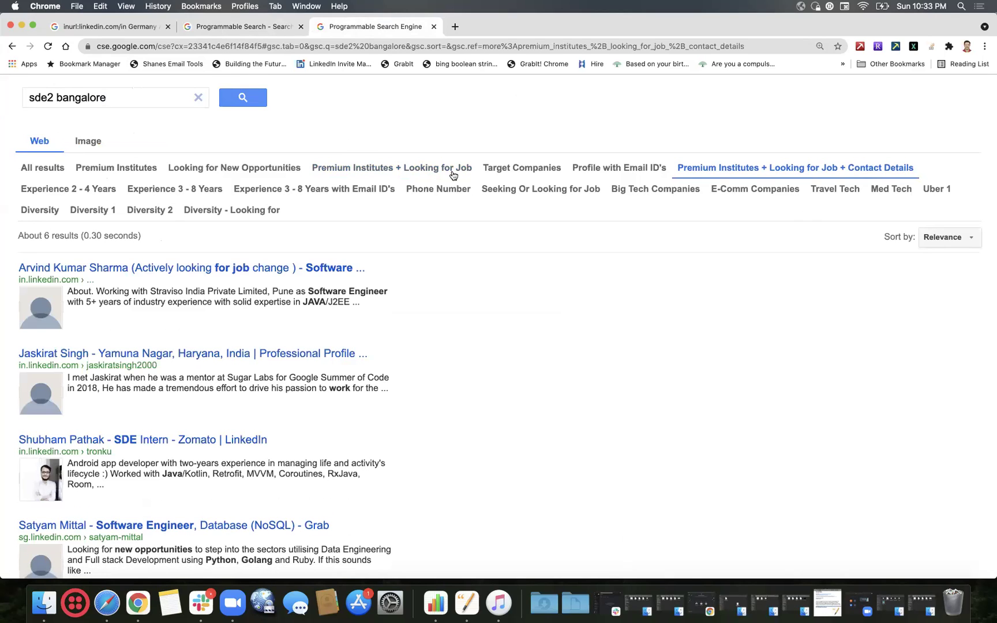
Open the Premium Institutes + Looking for Job + Contact Details refinement, read its optional query words through to the end, and close it.
{"action": "left_click", "coordinate": [253, 33]}
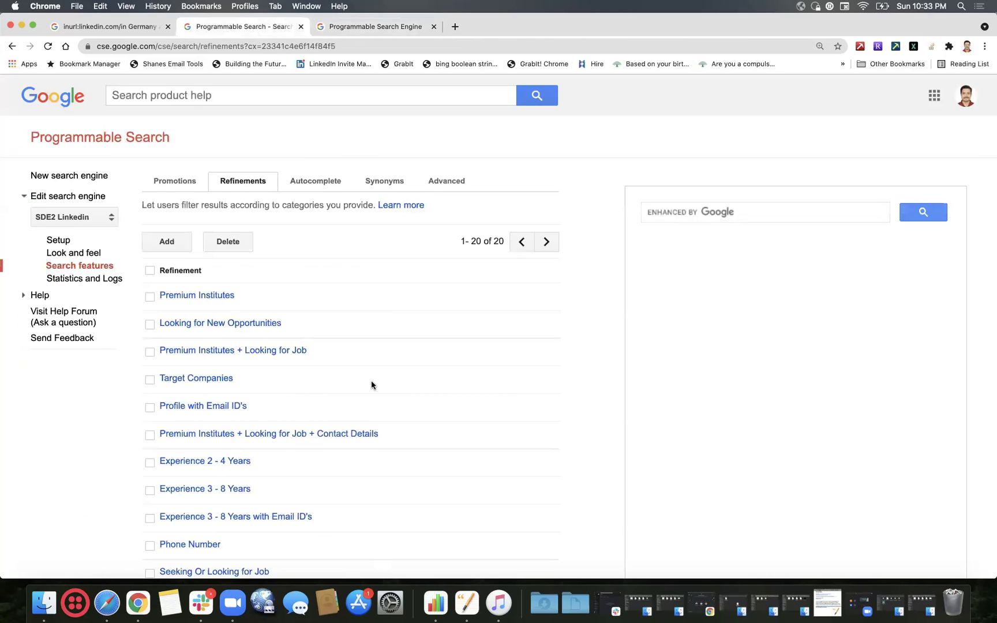
{"action": "scroll", "coordinate": [372, 381], "scroll_direction": "down", "scroll_amount": 3}
{"action": "left_click", "coordinate": [346, 326]}
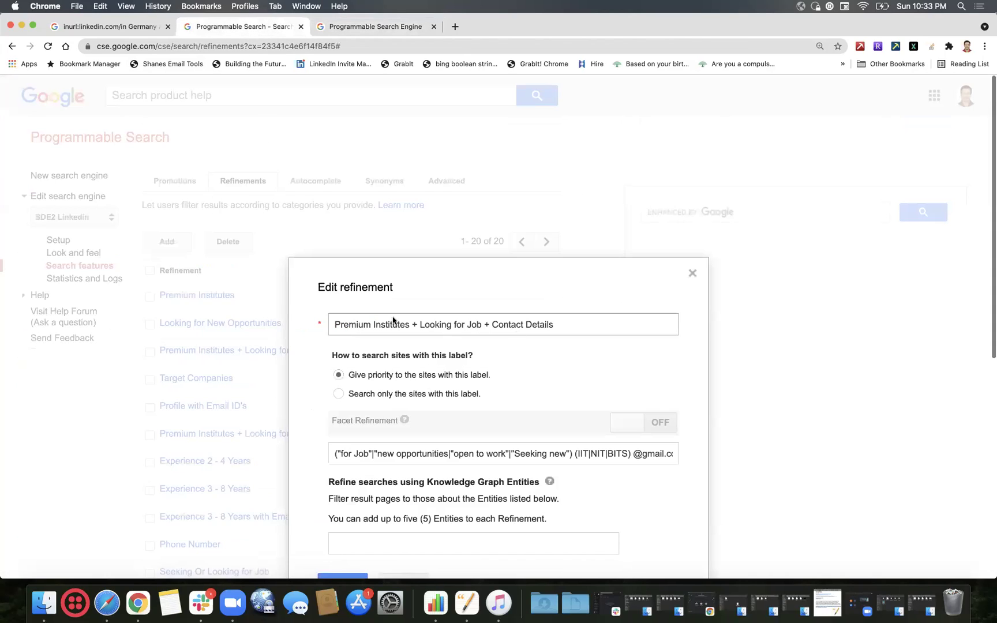
{"action": "left_click", "coordinate": [476, 334]}
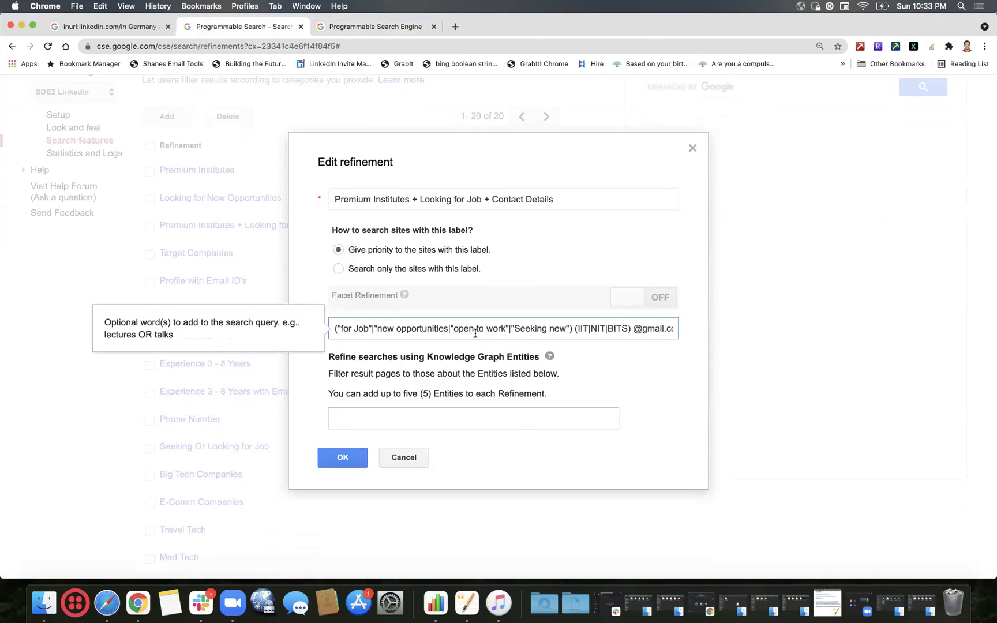
{"action": "left_click", "coordinate": [573, 328]}
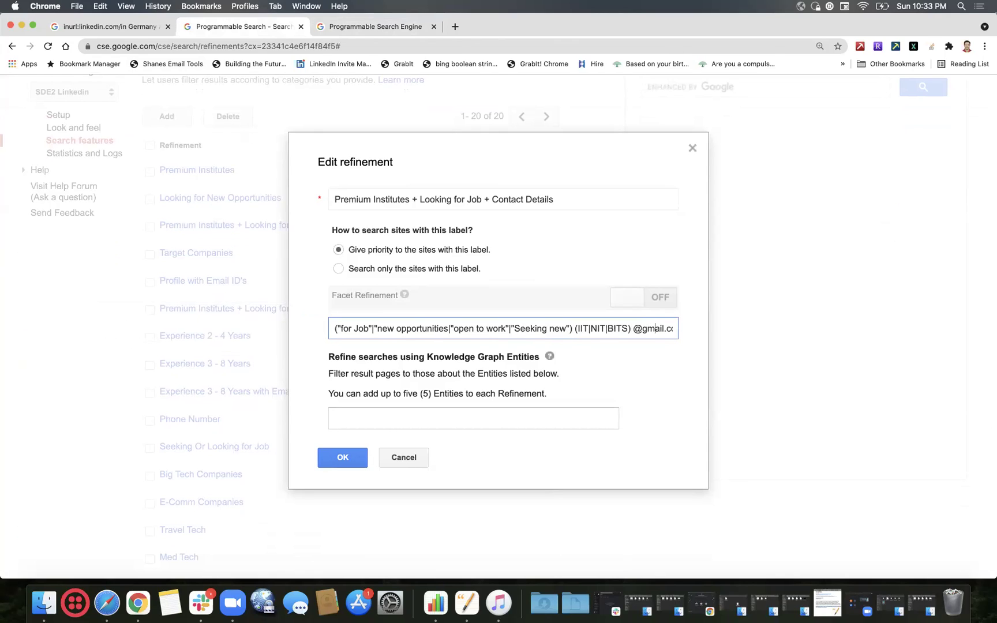
{"action": "key", "text": "Right"}
{"action": "key", "text": "Right"}
{"action": "key", "text": "Right"}
{"action": "key", "text": "Right"}
{"action": "key", "text": "Right"}
{"action": "key", "text": "Right"}
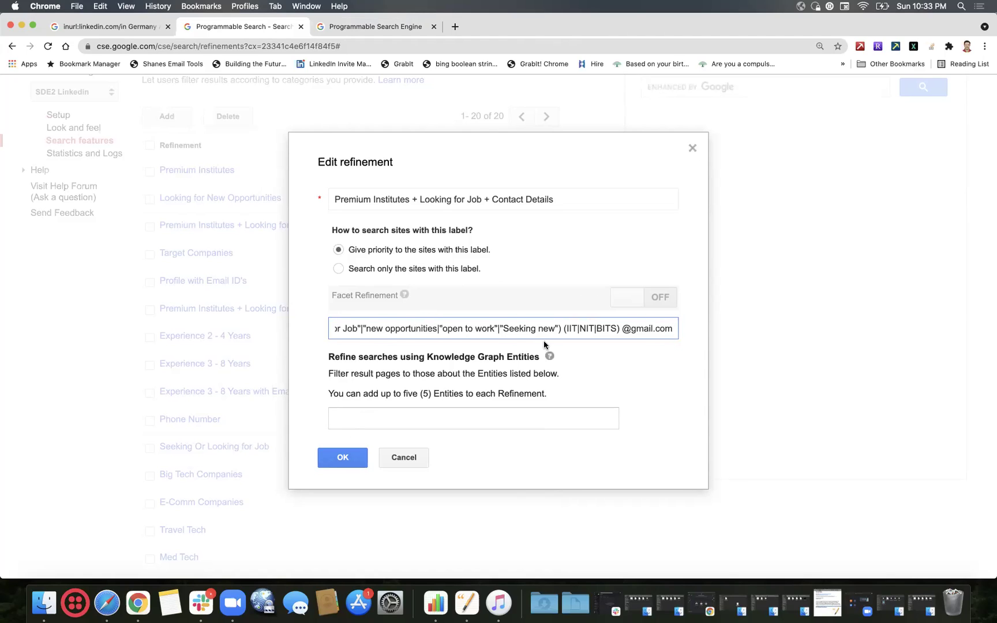
{"action": "left_click", "coordinate": [343, 458]}
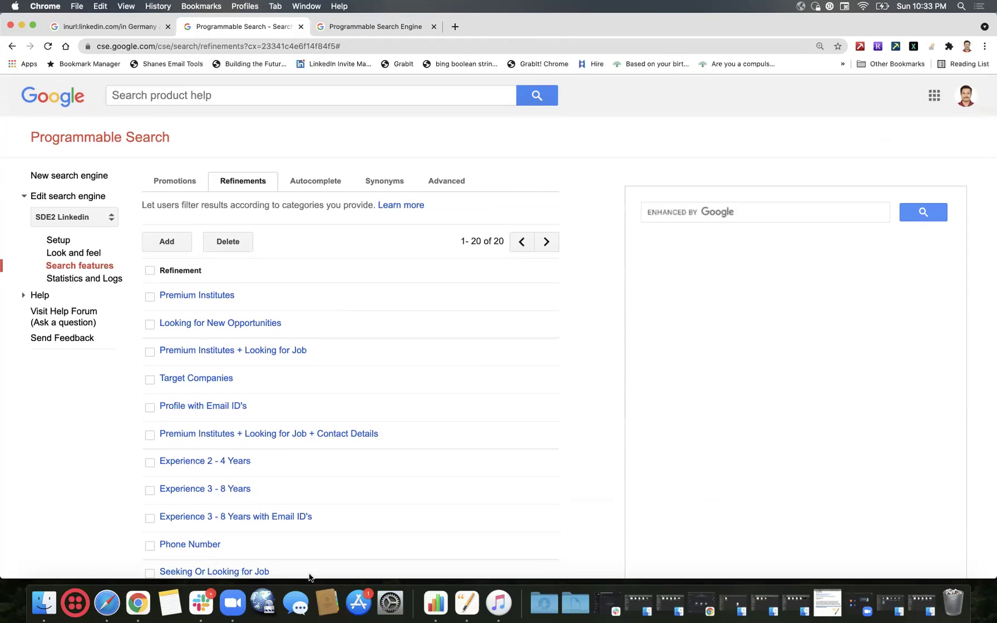
Review the optional query words of the Premium Institutes refinement and return to the engine's basic setup.
{"action": "left_click", "coordinate": [190, 297]}
{"action": "left_click", "coordinate": [405, 344]}
{"action": "key", "text": "Right"}
{"action": "key", "text": "Right"}
{"action": "key", "text": "Right"}
{"action": "key", "text": "Right"}
{"action": "key", "text": "Right"}
{"action": "key", "text": "Right"}
{"action": "key", "text": "Right"}
{"action": "key", "text": "Right"}
{"action": "key", "text": "Right"}
{"action": "key", "text": "Right"}
{"action": "key", "text": "Right"}
{"action": "key", "text": "Right"}
{"action": "key", "text": "Right"}
{"action": "key", "text": "Right"}
{"action": "key", "text": "Right"}
{"action": "key", "text": "Right"}
{"action": "key", "text": "Right"}
{"action": "key", "text": "Right"}
{"action": "key", "text": "Right"}
{"action": "key", "text": "Right"}
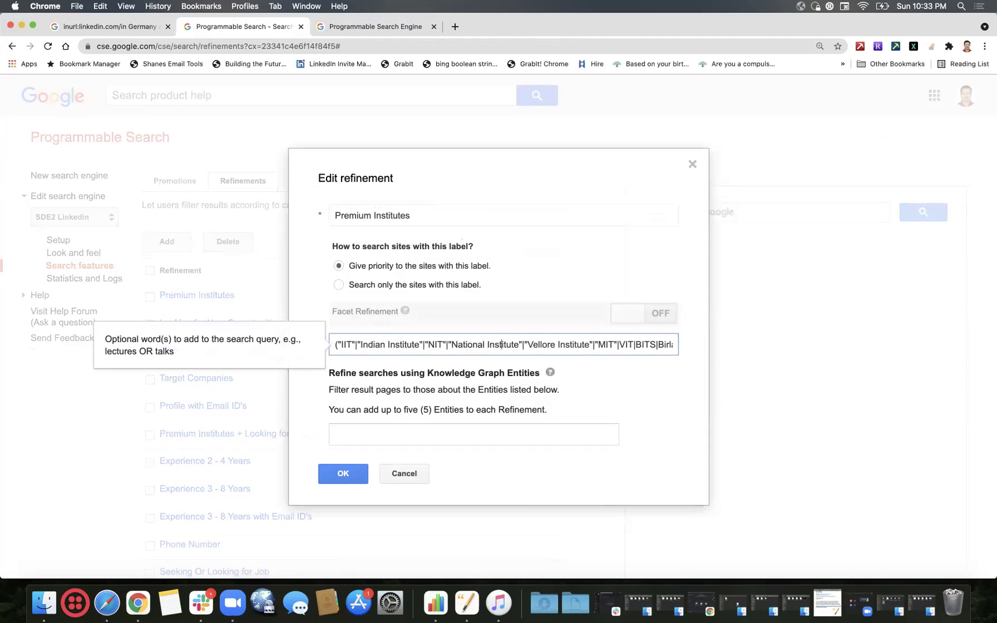
{"action": "left_click", "coordinate": [334, 479]}
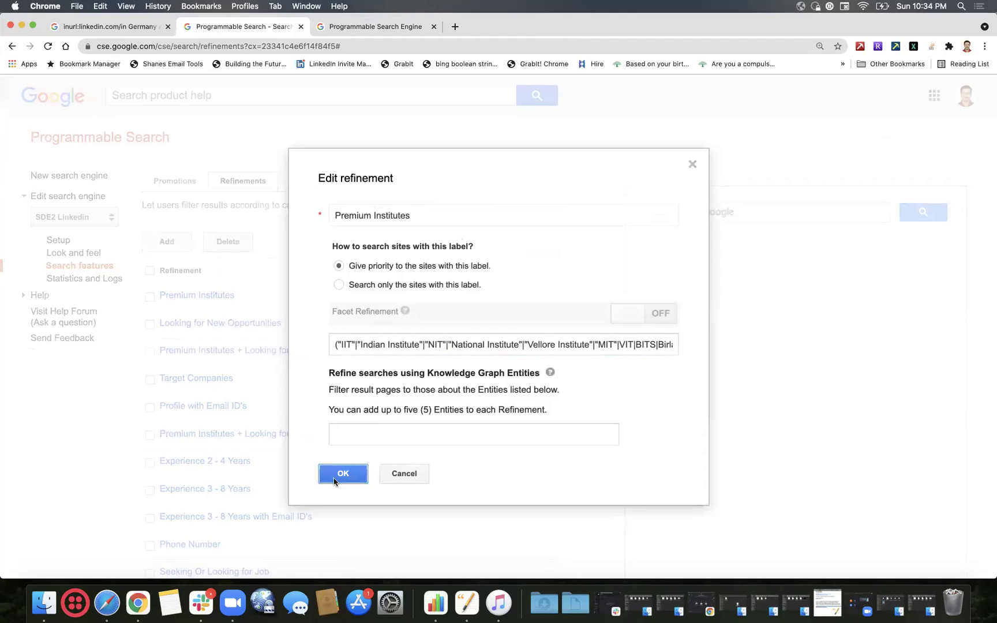
{"action": "left_click", "coordinate": [59, 241]}
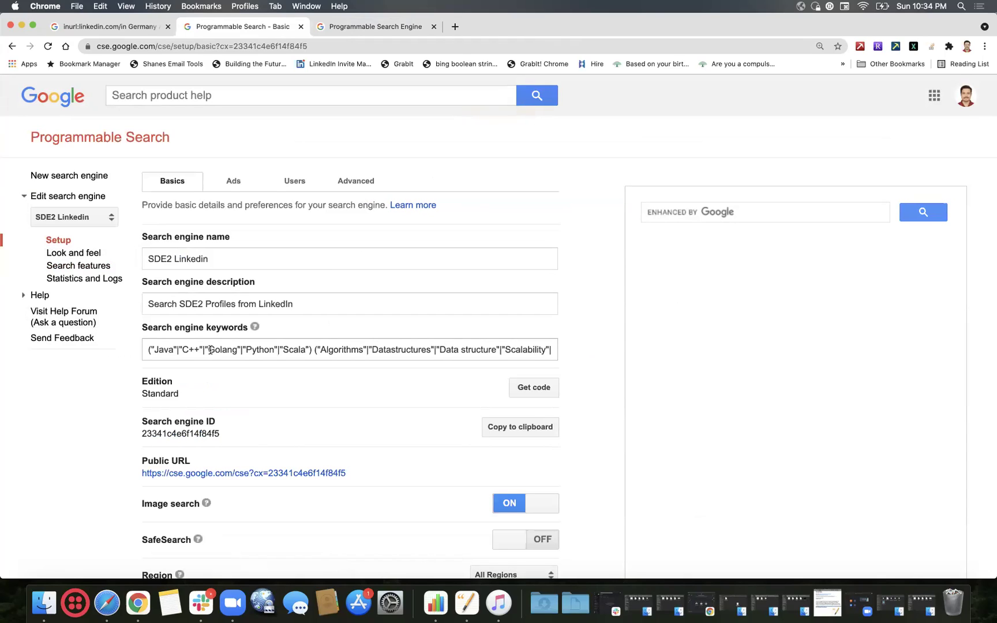
Filter the sde2 bangalore results by Looking for New Opportunities and examine the listed LinkedIn profiles.
{"action": "left_click", "coordinate": [356, 26]}
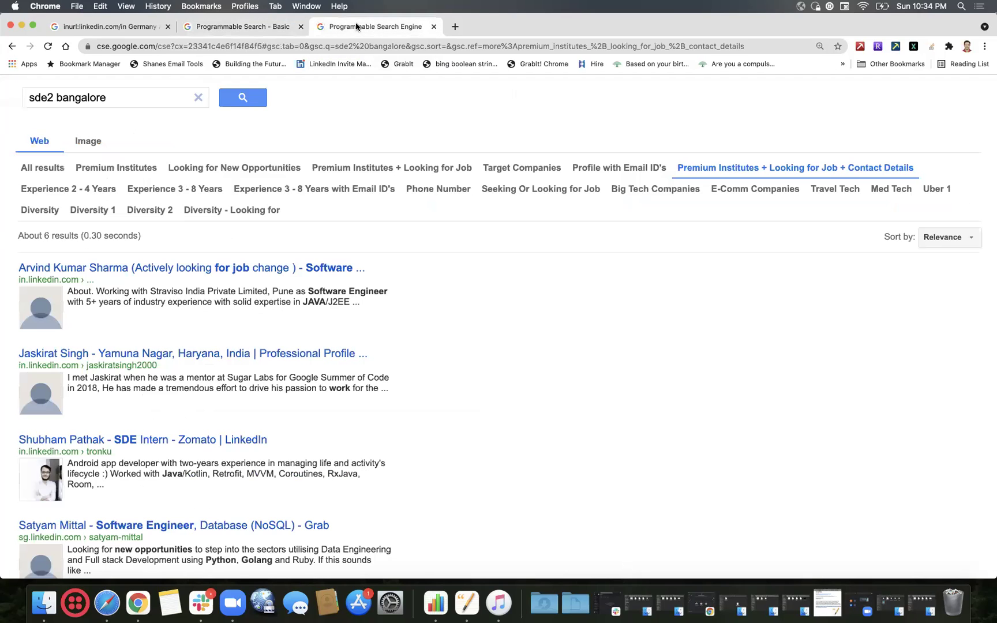
{"action": "left_click", "coordinate": [127, 97]}
{"action": "left_click", "coordinate": [215, 167]}
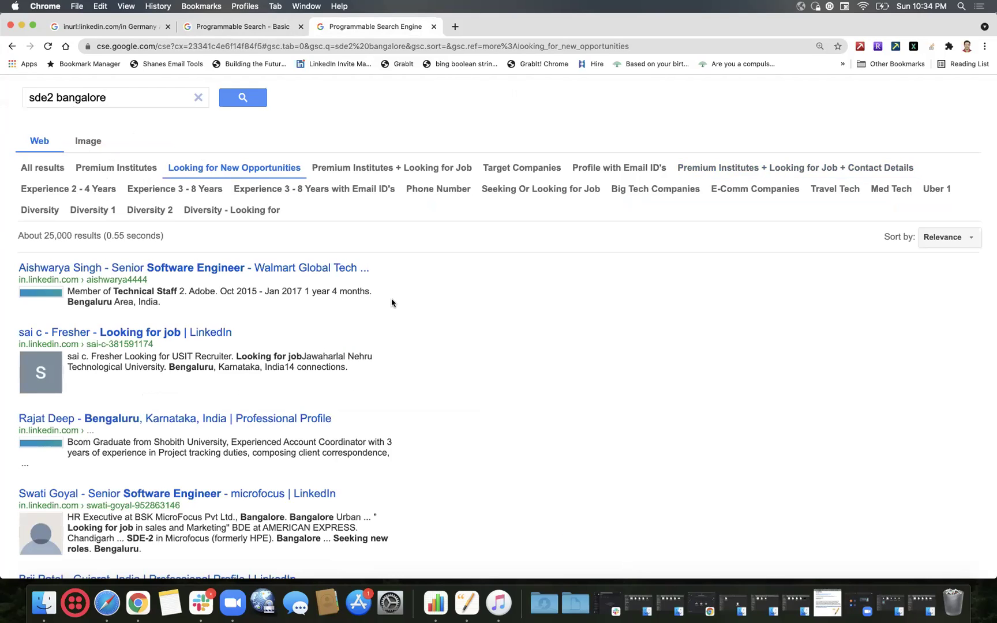
{"action": "scroll", "coordinate": [421, 385], "scroll_direction": "down", "scroll_amount": 1}
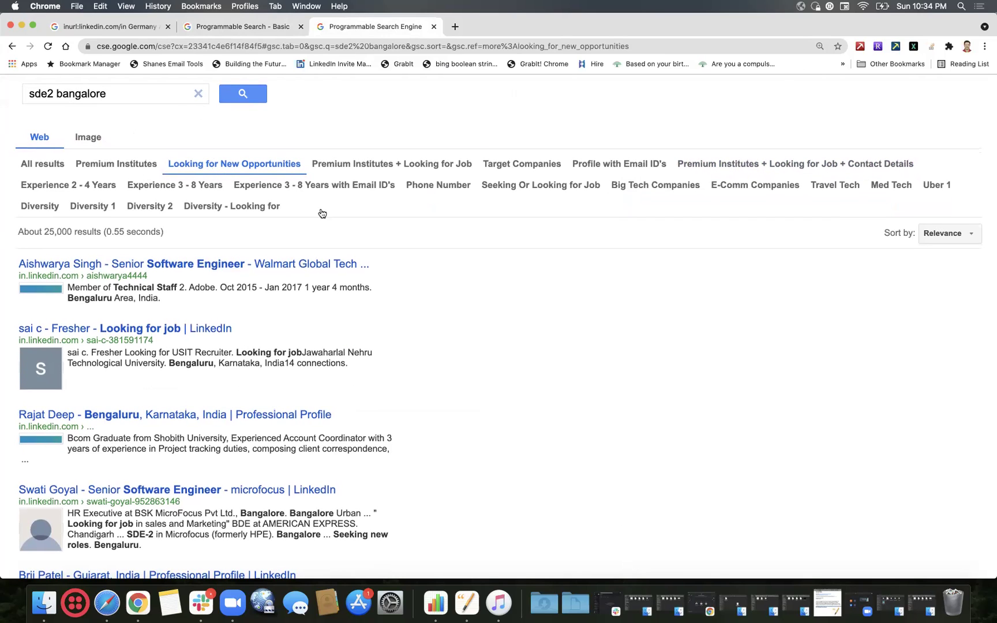
{"action": "scroll", "coordinate": [591, 158], "scroll_direction": "down", "scroll_amount": 3}
{"action": "scroll", "coordinate": [592, 158], "scroll_direction": "down", "scroll_amount": 3}
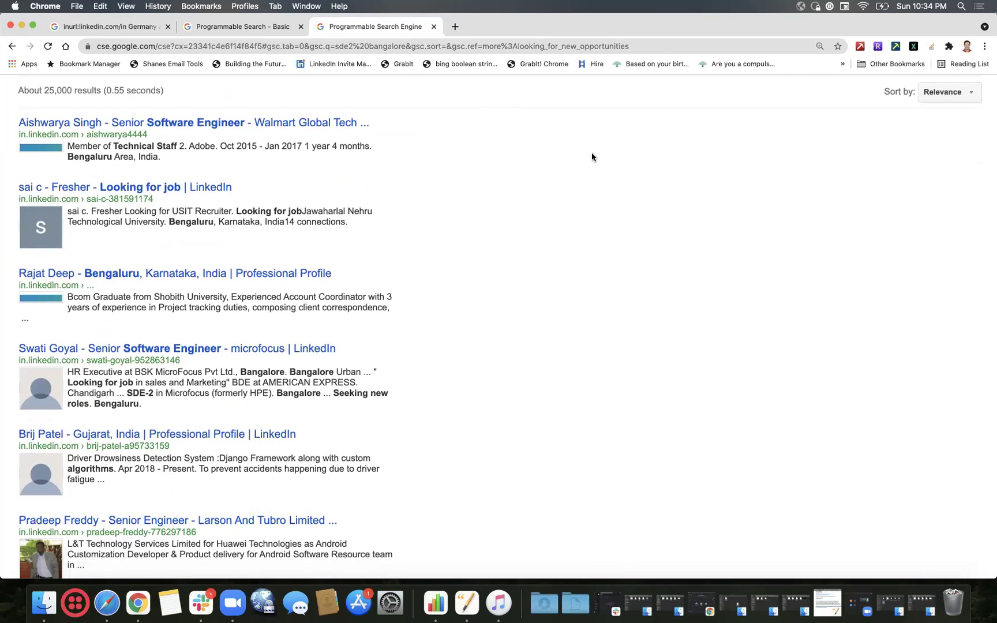
{"action": "scroll", "coordinate": [613, 236], "scroll_direction": "down", "scroll_amount": 5}
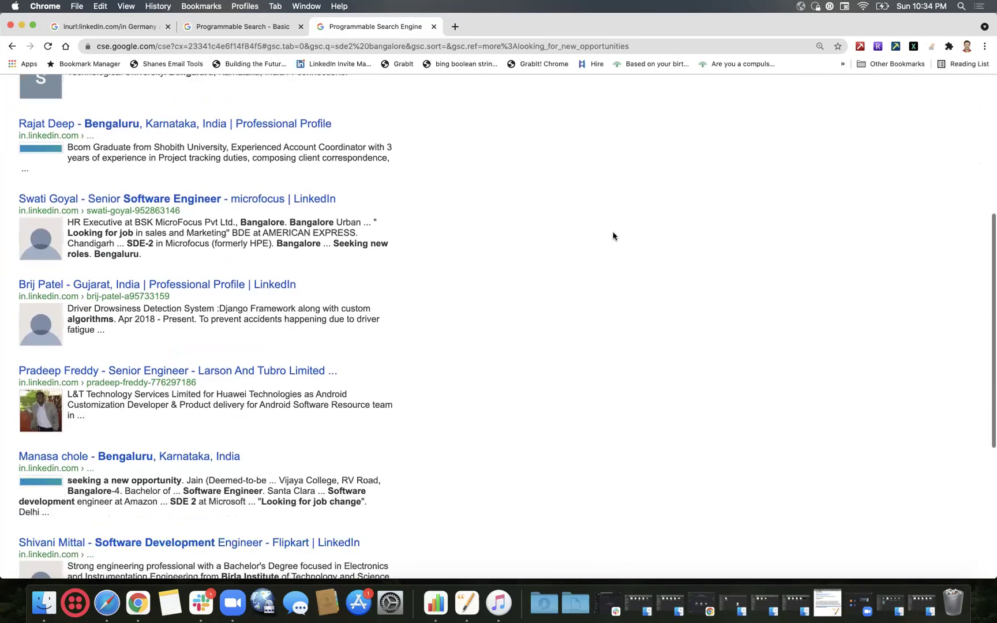
{"action": "scroll", "coordinate": [613, 235], "scroll_direction": "down", "scroll_amount": 5}
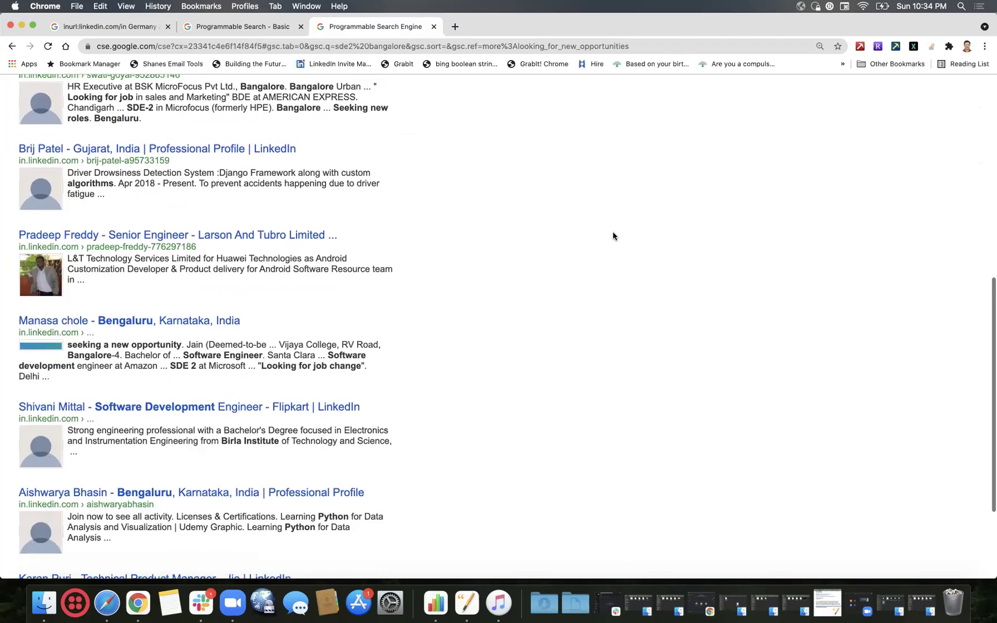
{"action": "scroll", "coordinate": [613, 235], "scroll_direction": "down", "scroll_amount": 3}
{"action": "scroll", "coordinate": [615, 234], "scroll_direction": "up", "scroll_amount": 10}
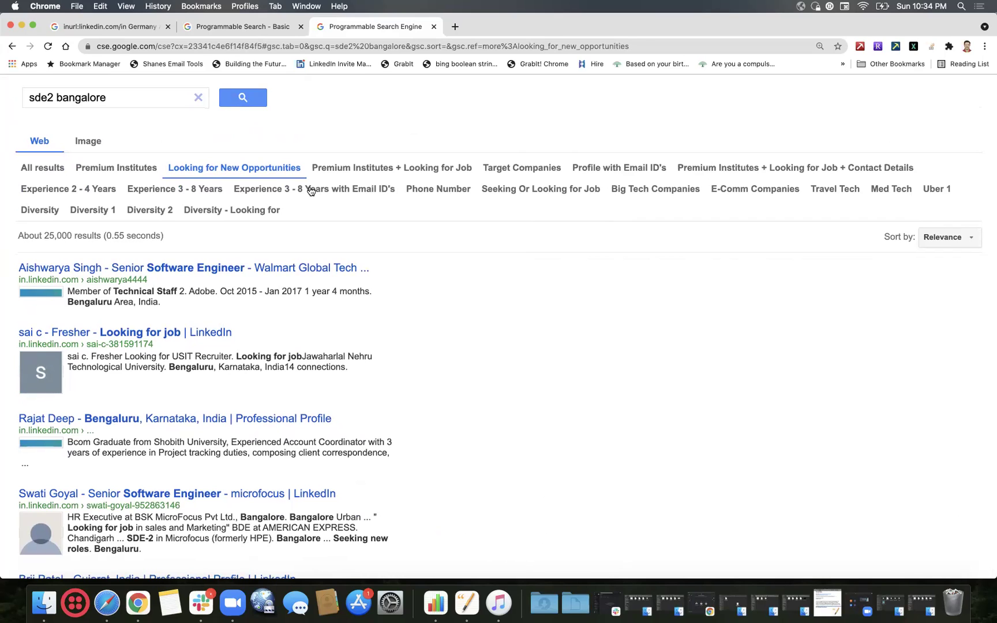
Filter the sde2 bangalore results by Experience 2 - 4 Years and examine the profiles' experience and companies.
{"action": "left_click", "coordinate": [84, 189]}
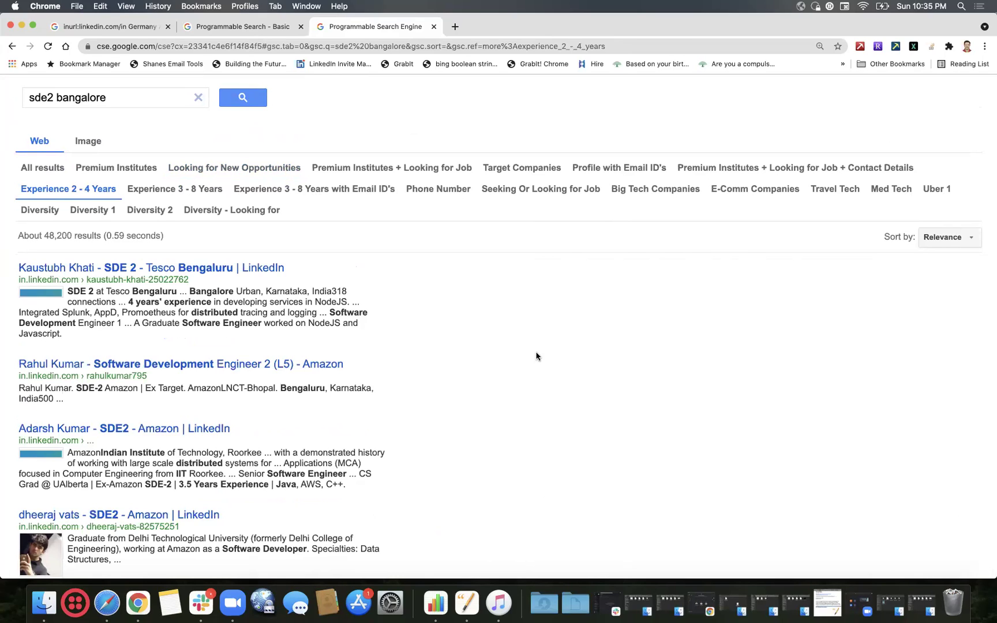
{"action": "scroll", "coordinate": [536, 356], "scroll_direction": "down", "scroll_amount": 3}
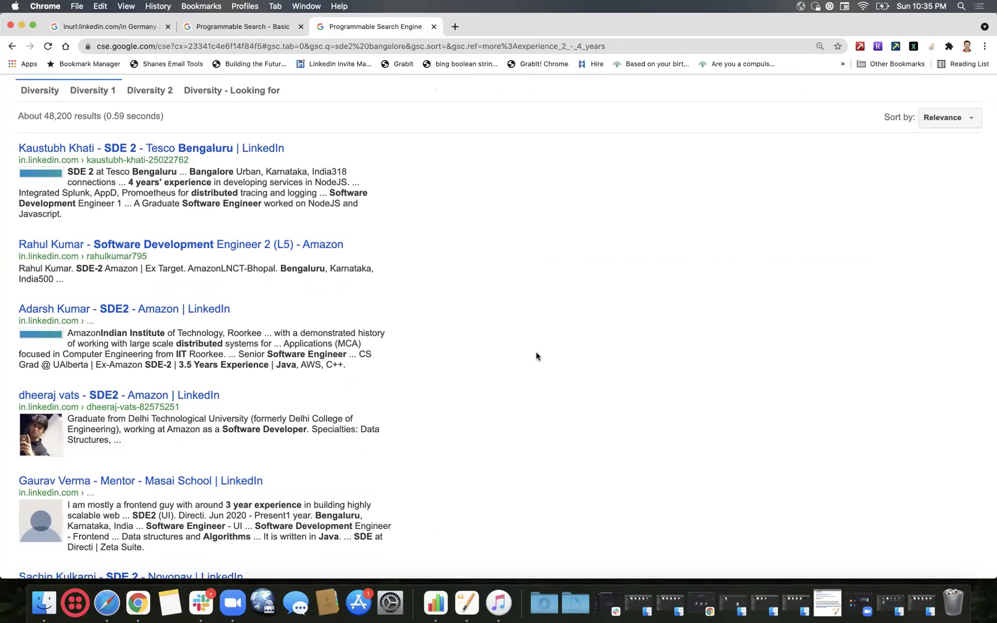
{"action": "scroll", "coordinate": [536, 356], "scroll_direction": "down", "scroll_amount": 7}
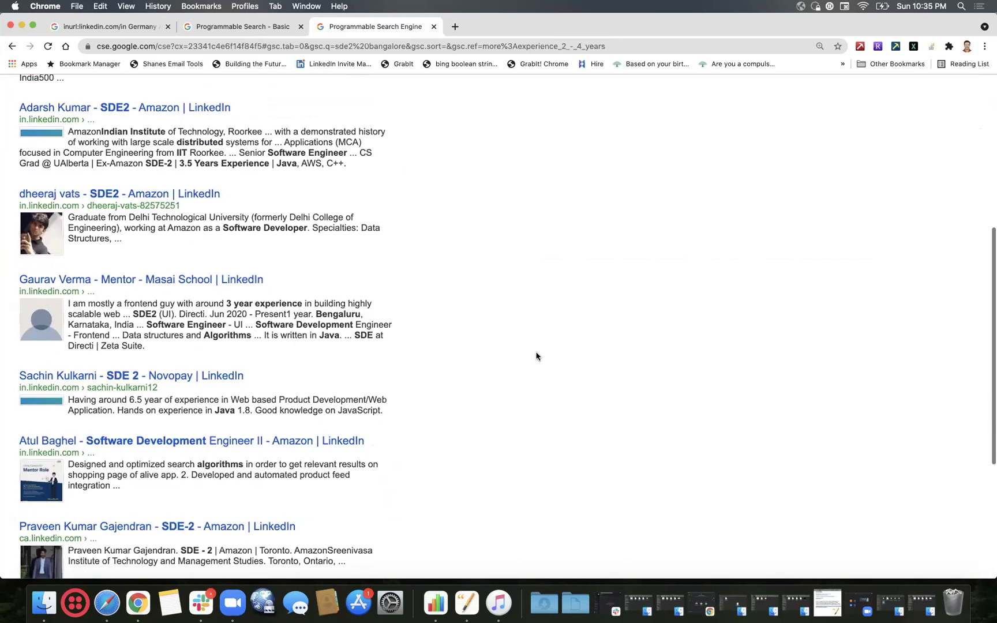
{"action": "scroll", "coordinate": [536, 356], "scroll_direction": "down", "scroll_amount": 4}
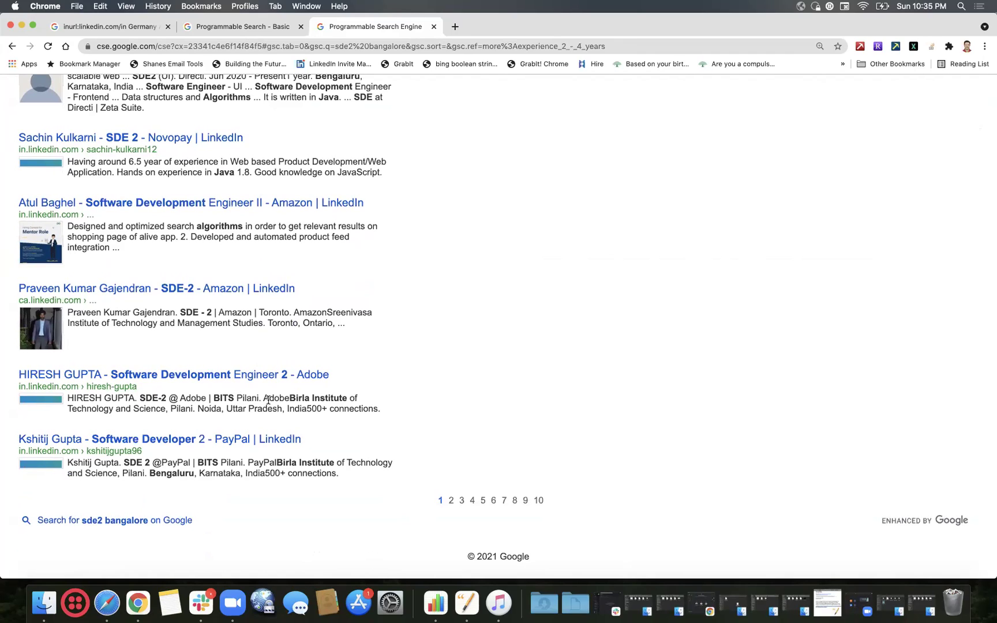
{"action": "scroll", "coordinate": [376, 293], "scroll_direction": "up", "scroll_amount": 5}
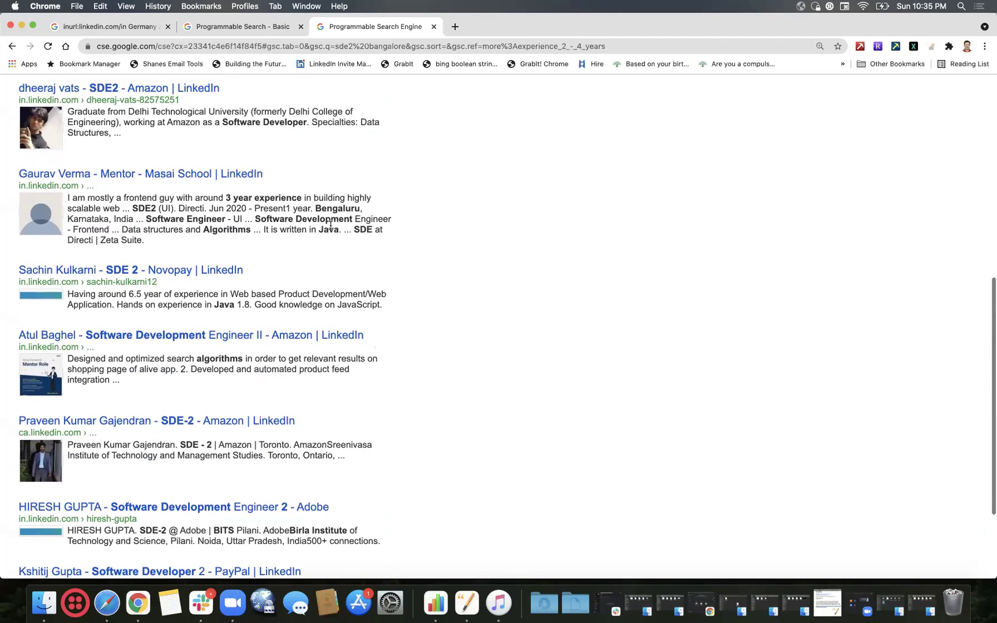
{"action": "scroll", "coordinate": [404, 252], "scroll_direction": "up", "scroll_amount": 1}
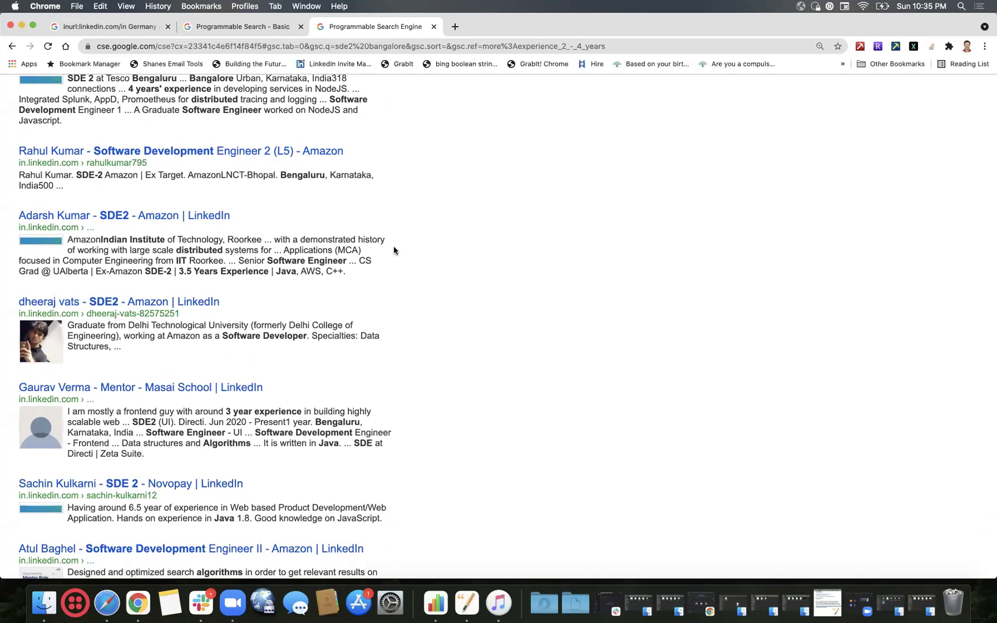
{"action": "scroll", "coordinate": [180, 252], "scroll_direction": "up", "scroll_amount": 3}
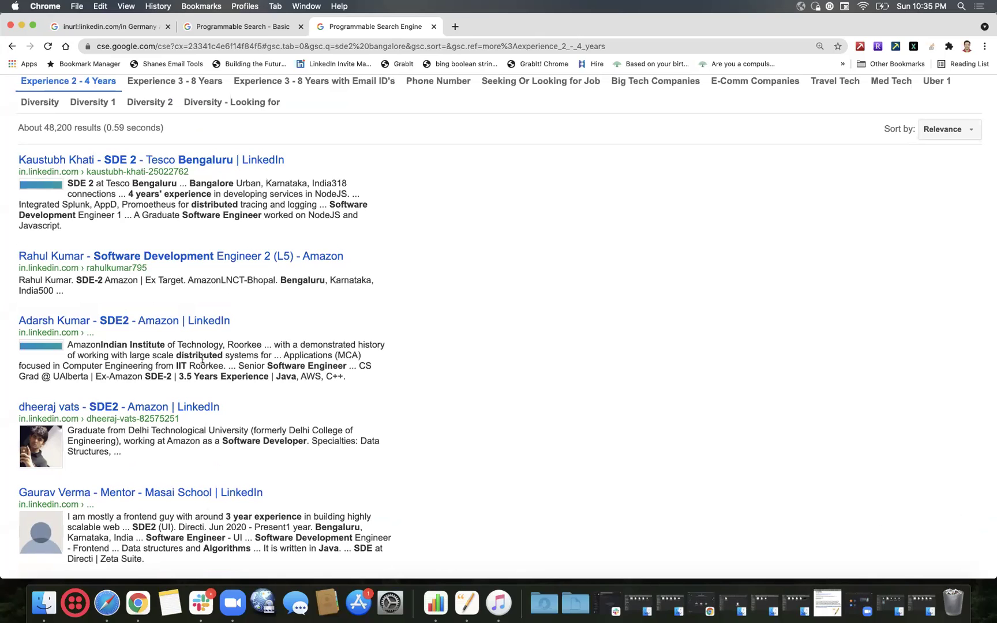
{"action": "scroll", "coordinate": [202, 359], "scroll_direction": "up", "scroll_amount": 3}
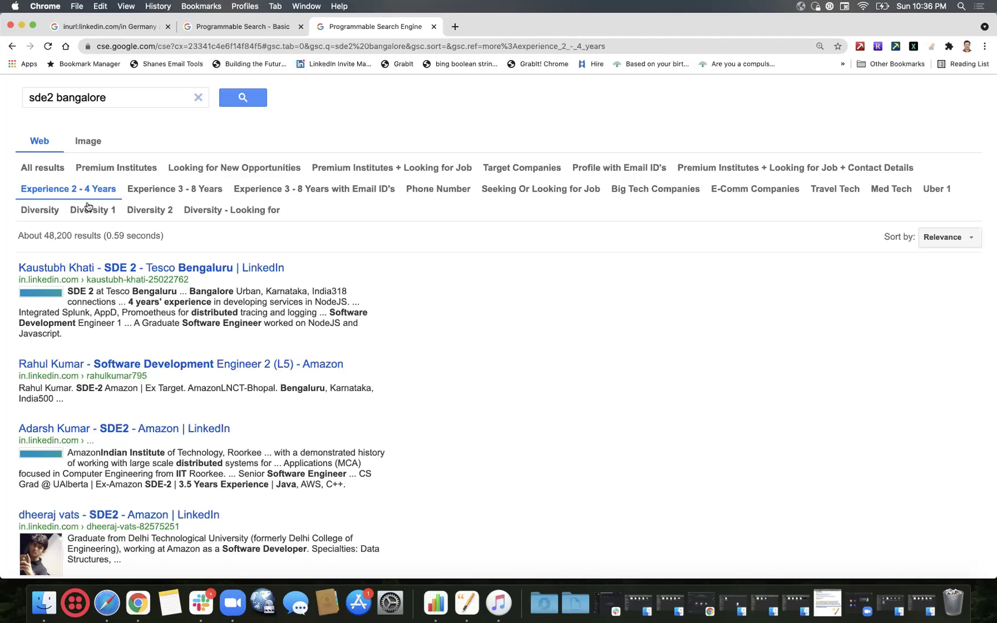
Return to the SDE2 Linkedin engine's settings and open the refinements list in its search features.
{"action": "left_click", "coordinate": [209, 27]}
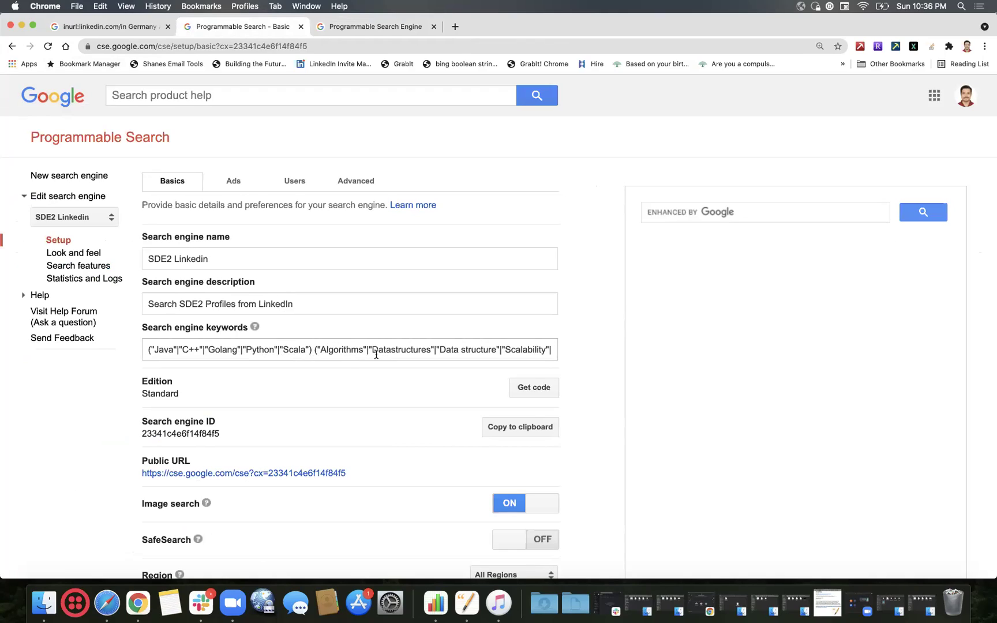
{"action": "left_click", "coordinate": [79, 267]}
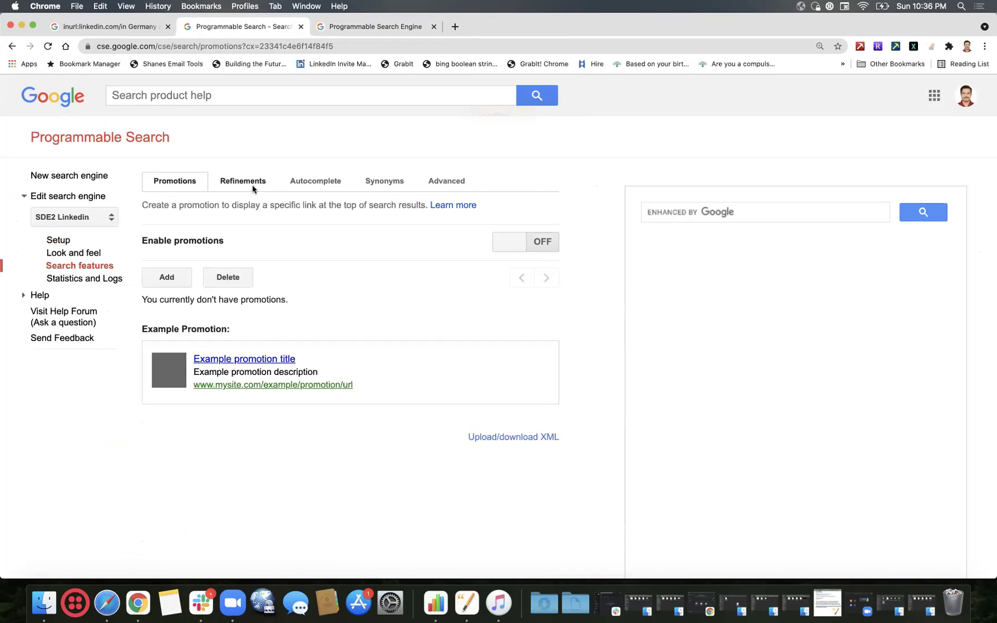
{"action": "left_click", "coordinate": [253, 185]}
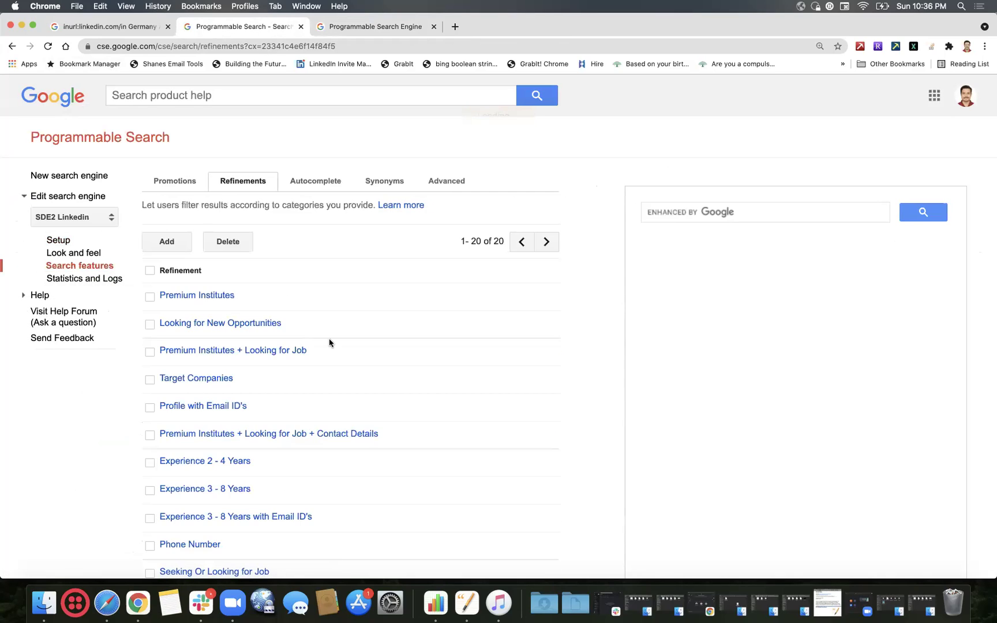
Open the Premium Institutes refinement and read its optional query words through to the end of the string.
{"action": "scroll", "coordinate": [329, 338], "scroll_direction": "down", "scroll_amount": 1}
{"action": "left_click", "coordinate": [223, 269]}
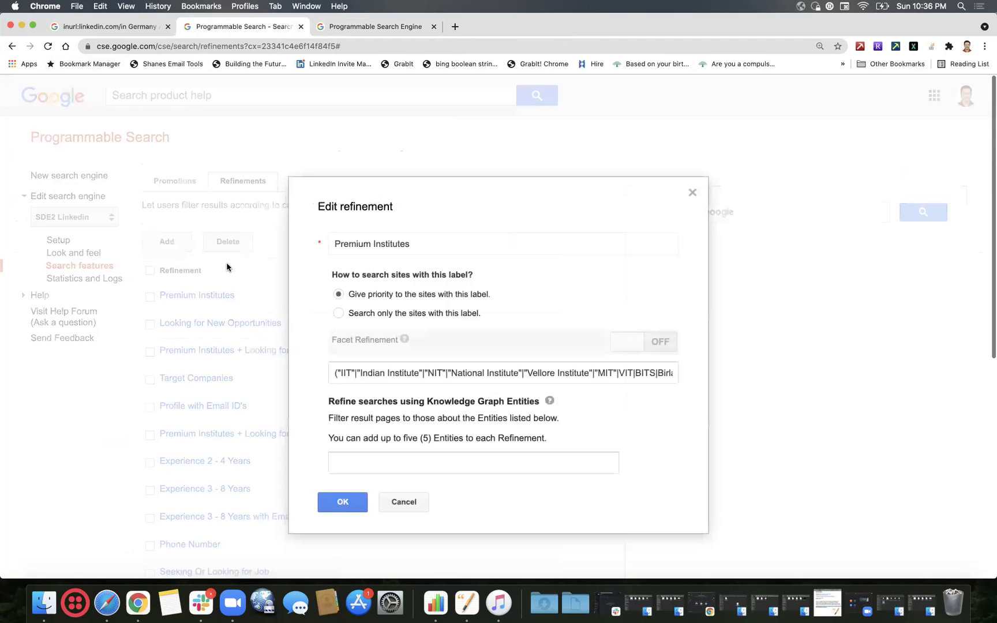
{"action": "left_click", "coordinate": [553, 378]}
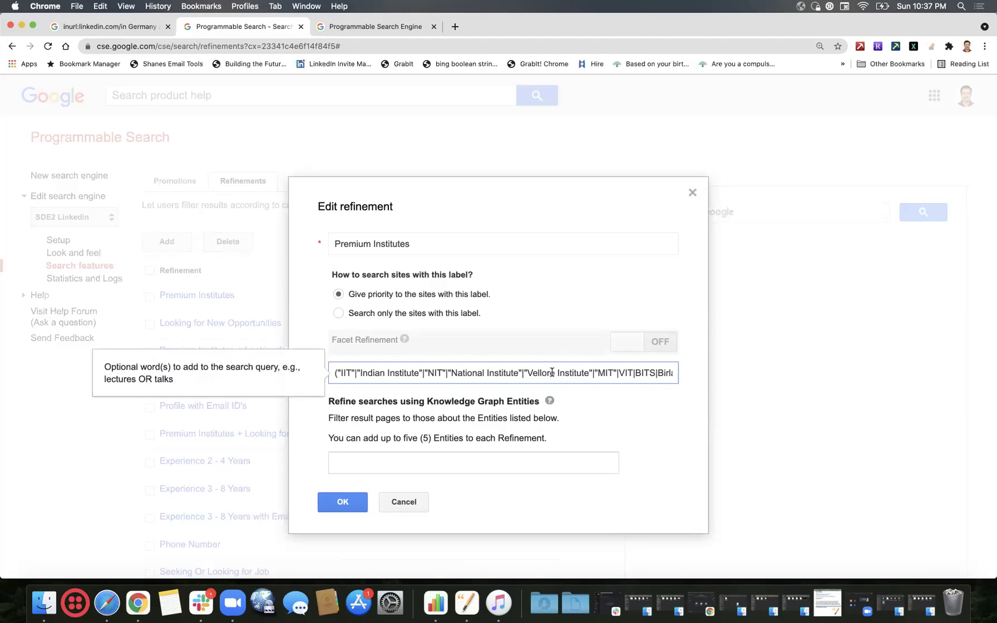
{"action": "key", "text": "Right"}
{"action": "key", "text": "Right"}
{"action": "key", "text": "Right"}
{"action": "key", "text": "Right"}
{"action": "key", "text": "Right"}
{"action": "key", "text": "Right"}
{"action": "key", "text": "Right"}
{"action": "key", "text": "Right"}
{"action": "key", "text": "Right"}
{"action": "key", "text": "Right"}
{"action": "key", "text": "Right"}
{"action": "key", "text": "Right"}
{"action": "key", "text": "Right"}
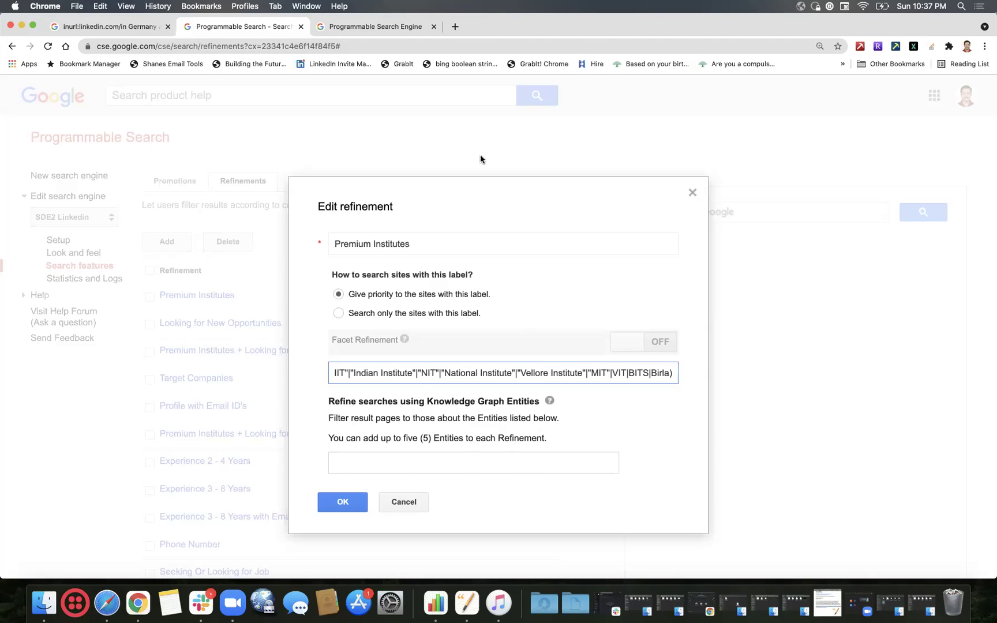
Compare the Premium Institutes refinement's query words with the search results page, read the string end to end, and close the refinement unchanged.
{"action": "left_click", "coordinate": [379, 29]}
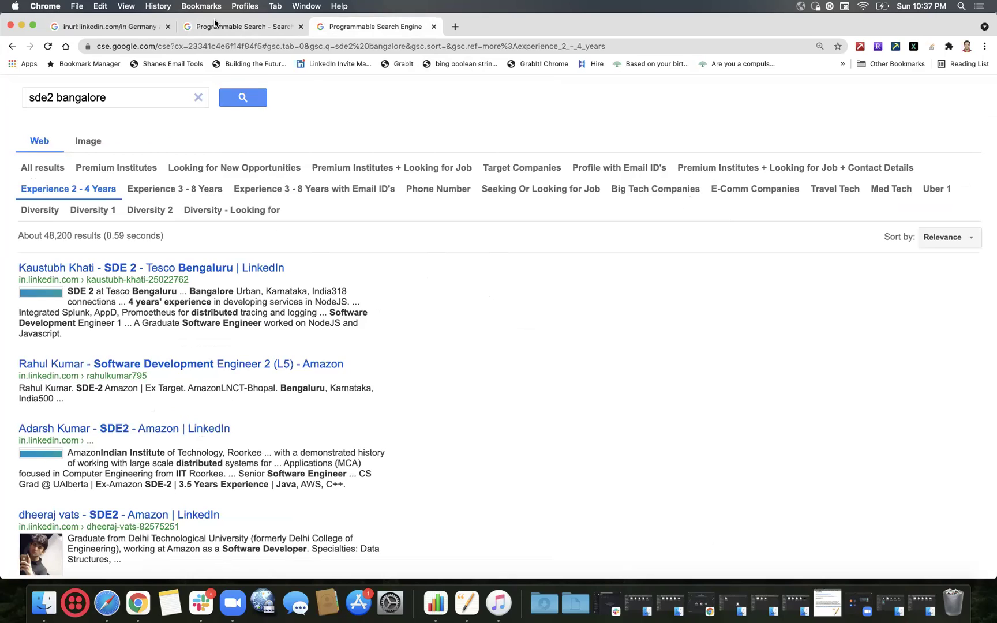
{"action": "left_click", "coordinate": [218, 25]}
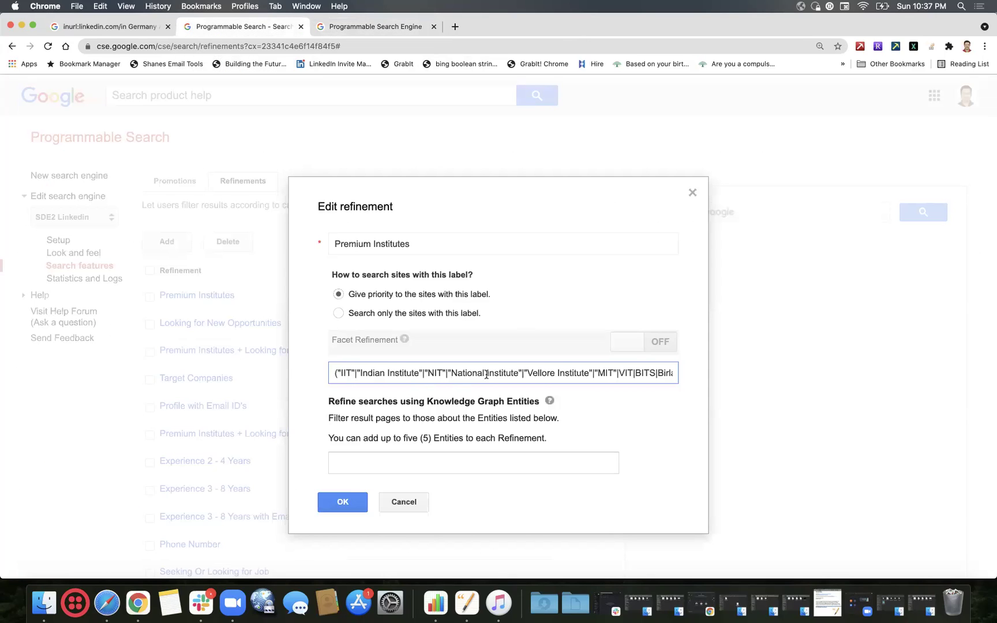
{"action": "key", "text": "super+Right"}
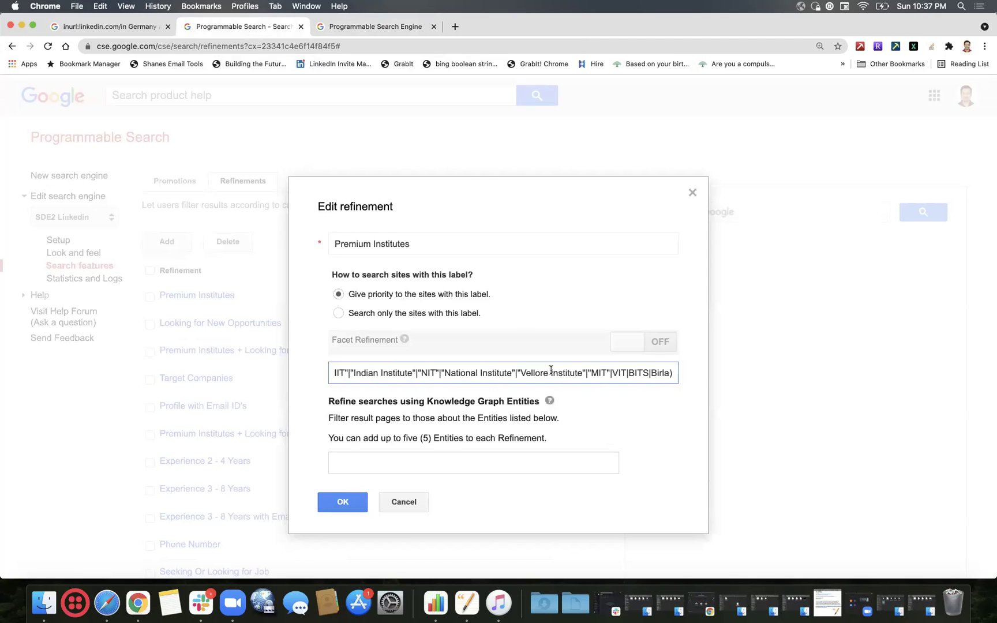
{"action": "key", "text": "super+Left"}
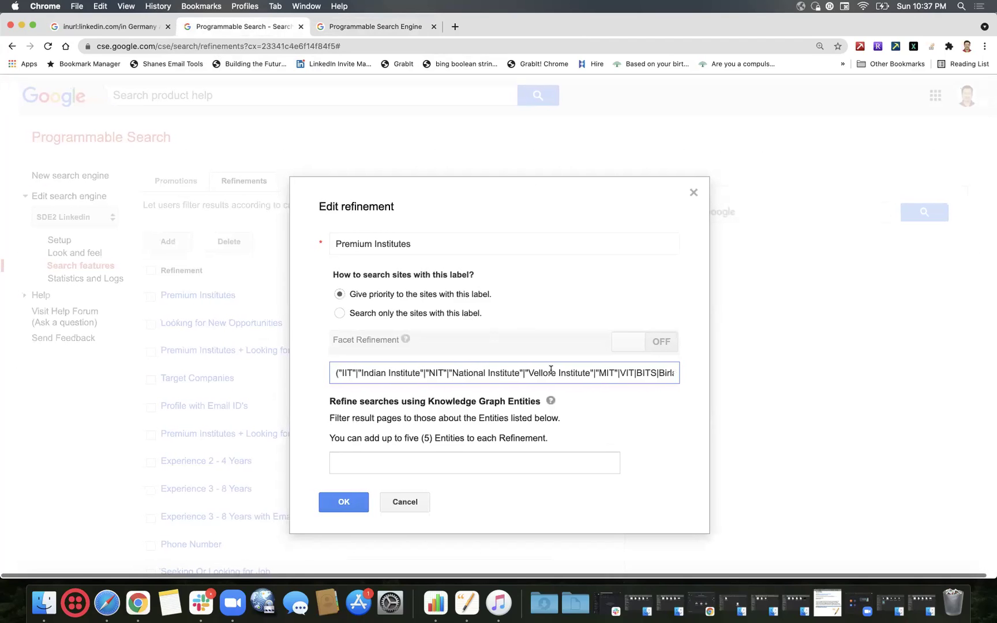
{"action": "left_click", "coordinate": [692, 195]}
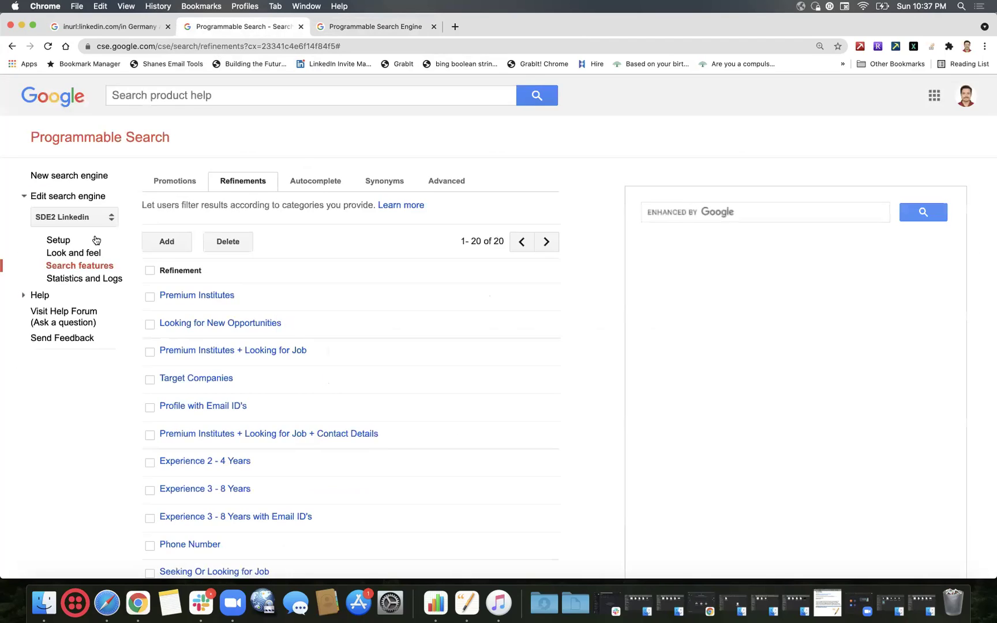
Open the SDE2 Linkedin engine's basic setup and read through its search engine keywords, from the programming languages to the institute names.
{"action": "left_click", "coordinate": [61, 244]}
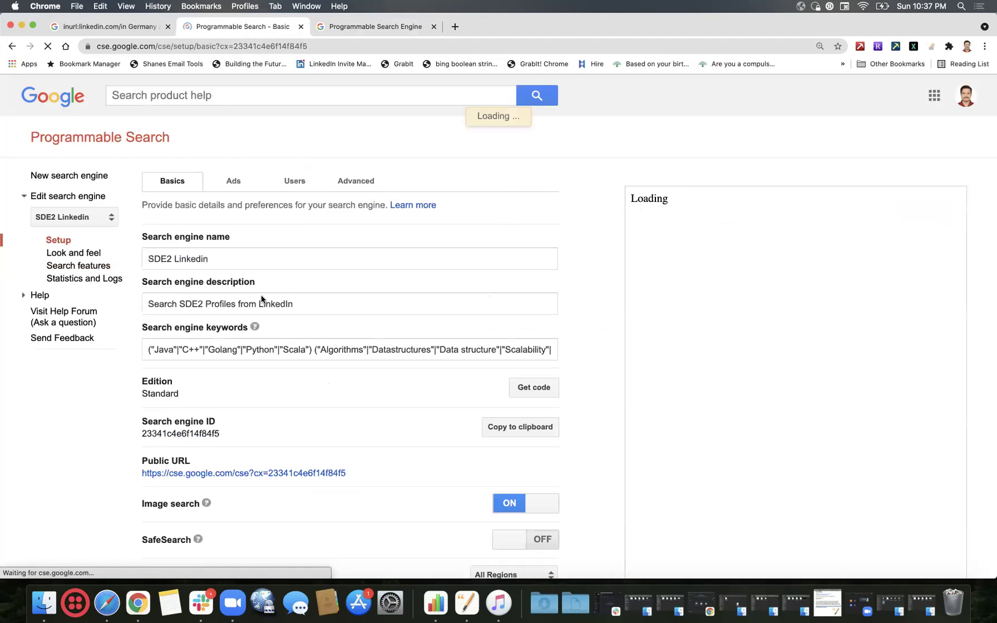
{"action": "left_click", "coordinate": [345, 350]}
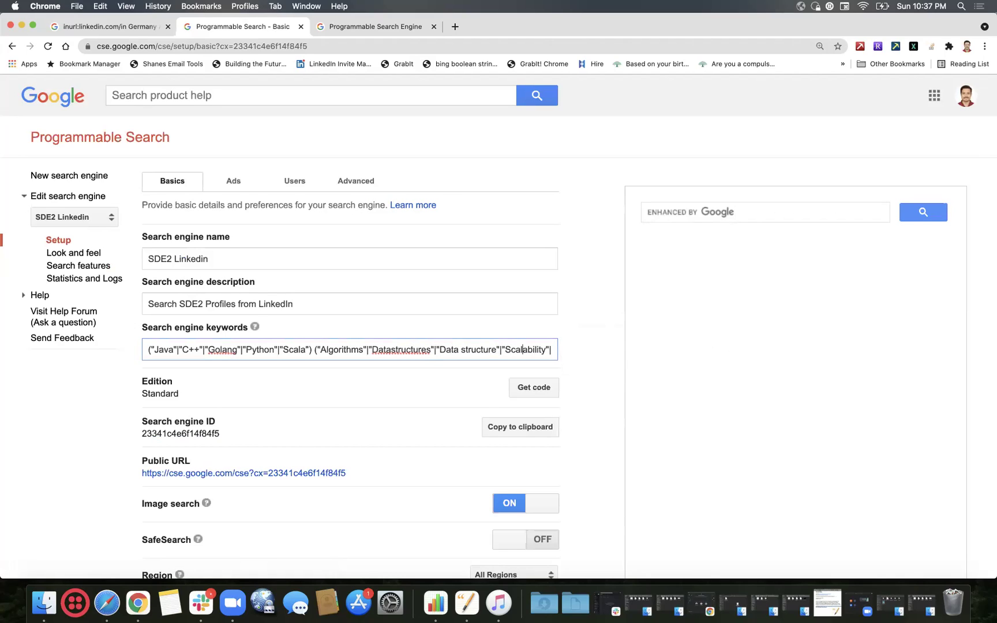
{"action": "key", "text": "Right"}
{"action": "key", "text": "Right"}
{"action": "key", "text": "Right"}
{"action": "key", "text": "Right"}
{"action": "key", "text": "Right"}
{"action": "key", "text": "Right"}
{"action": "key", "text": "Right"}
{"action": "key", "text": "Right"}
{"action": "key", "text": "Right"}
{"action": "key", "text": "Right"}
{"action": "key", "text": "Right"}
{"action": "key", "text": "Right"}
{"action": "key", "text": "Right"}
{"action": "key", "text": "Right"}
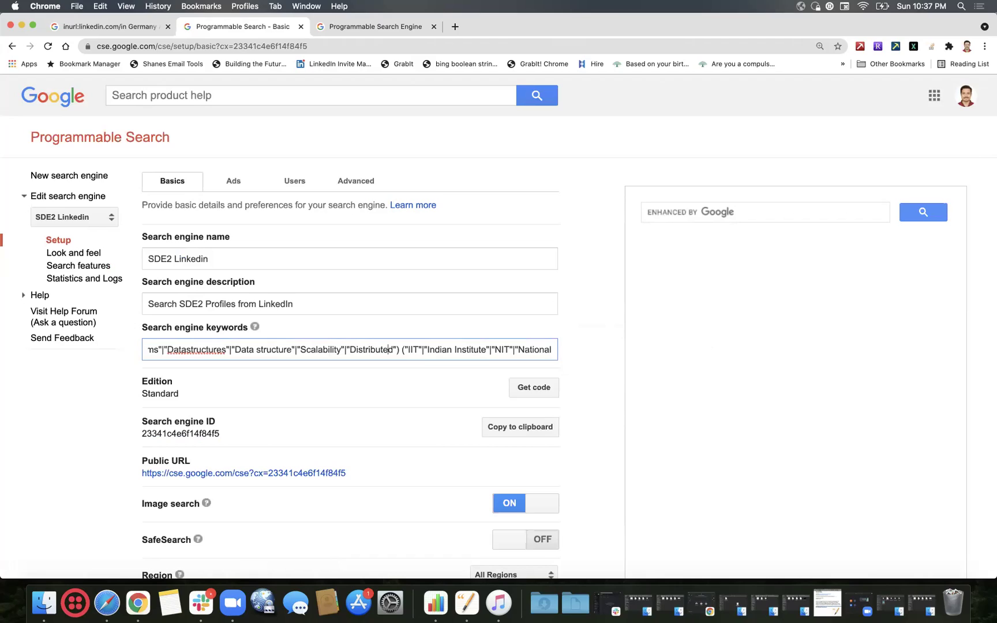
{"action": "key", "text": "Right"}
{"action": "key", "text": "Right"}
{"action": "key", "text": "Right"}
{"action": "key", "text": "Right"}
{"action": "key", "text": "Right"}
{"action": "key", "text": "Right"}
{"action": "key", "text": "Right"}
{"action": "key", "text": "Right"}
{"action": "key", "text": "Right"}
{"action": "key", "text": "Right"}
{"action": "key", "text": "Right"}
{"action": "key", "text": "Right"}
{"action": "key", "text": "Right"}
{"action": "key", "text": "Right"}
{"action": "key", "text": "Right"}
Filter the sde2 bangalore results by Diversity and examine the listed profiles down to the end of the first page.
{"action": "left_click", "coordinate": [362, 29]}
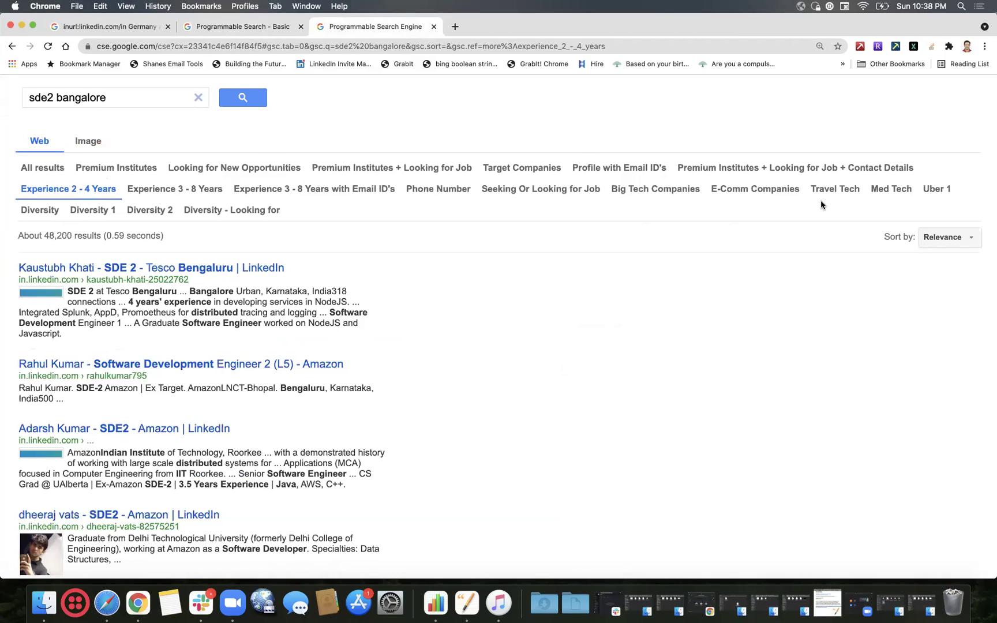
{"action": "left_click", "coordinate": [46, 210]}
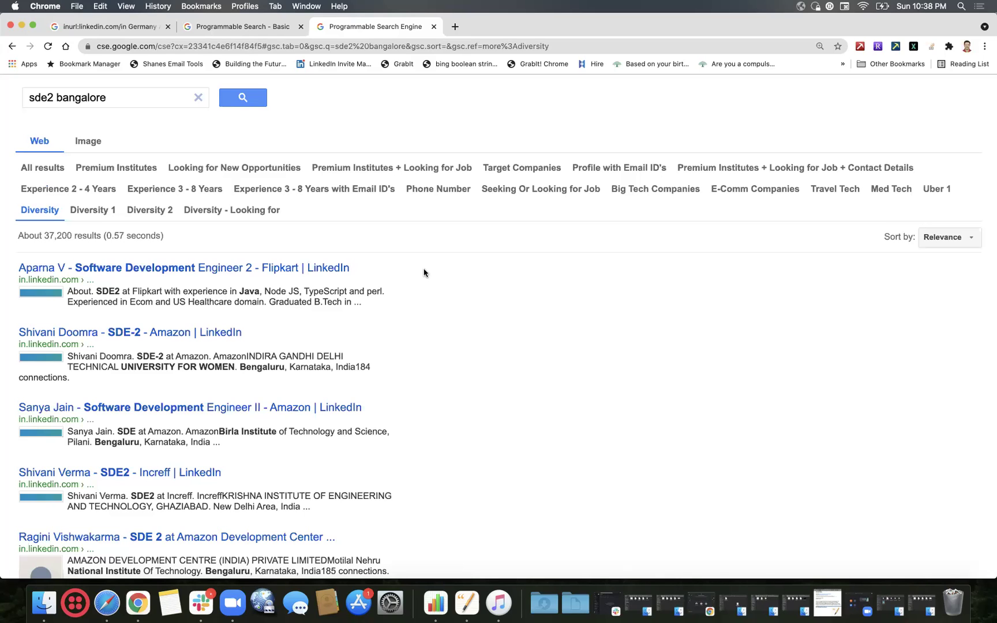
{"action": "scroll", "coordinate": [606, 363], "scroll_direction": "down", "scroll_amount": 4}
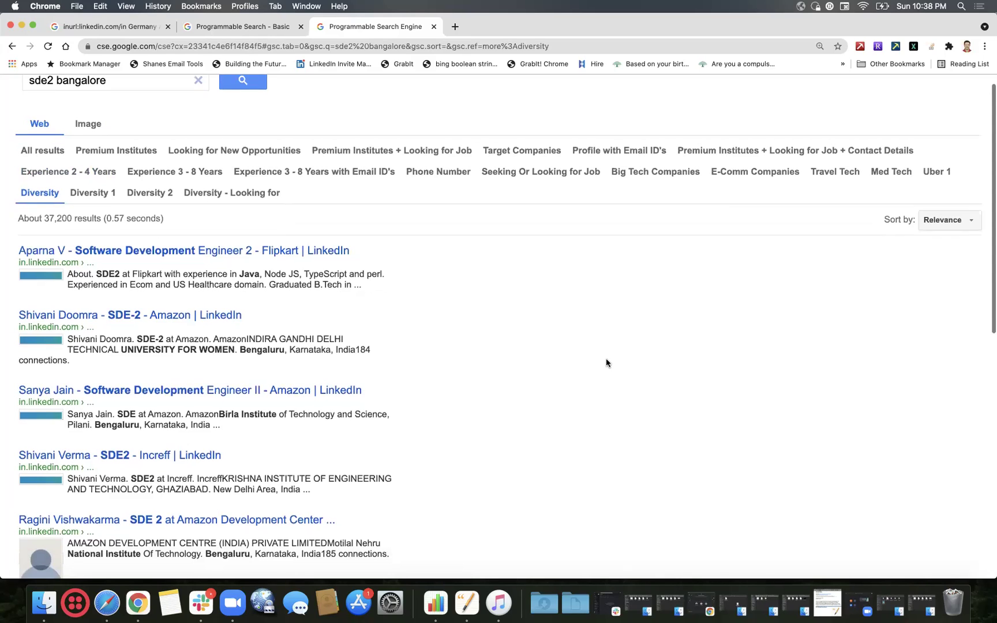
{"action": "scroll", "coordinate": [606, 362], "scroll_direction": "down", "scroll_amount": 5}
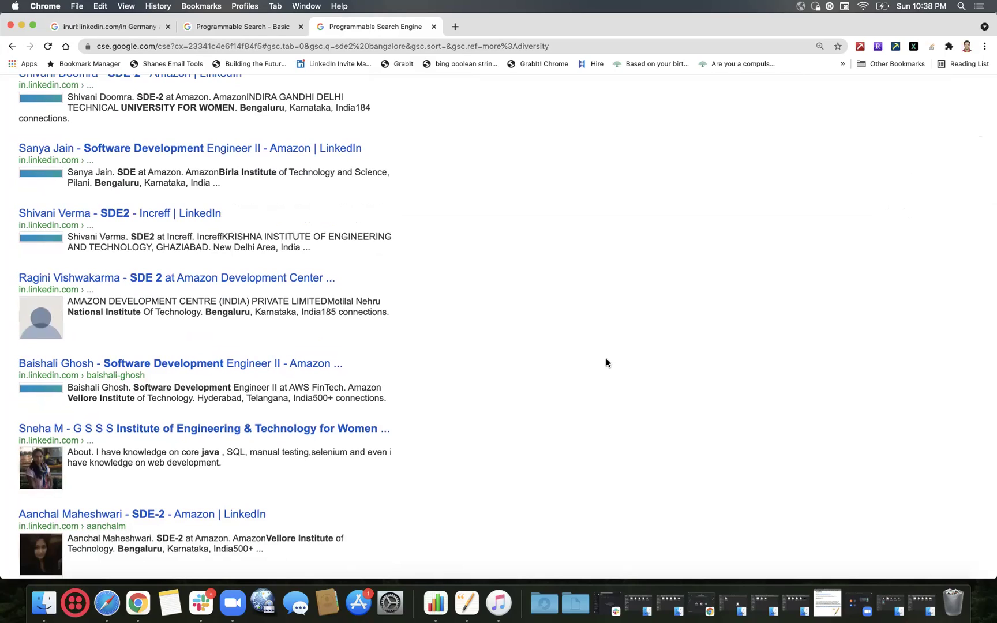
{"action": "scroll", "coordinate": [607, 363], "scroll_direction": "down", "scroll_amount": 4}
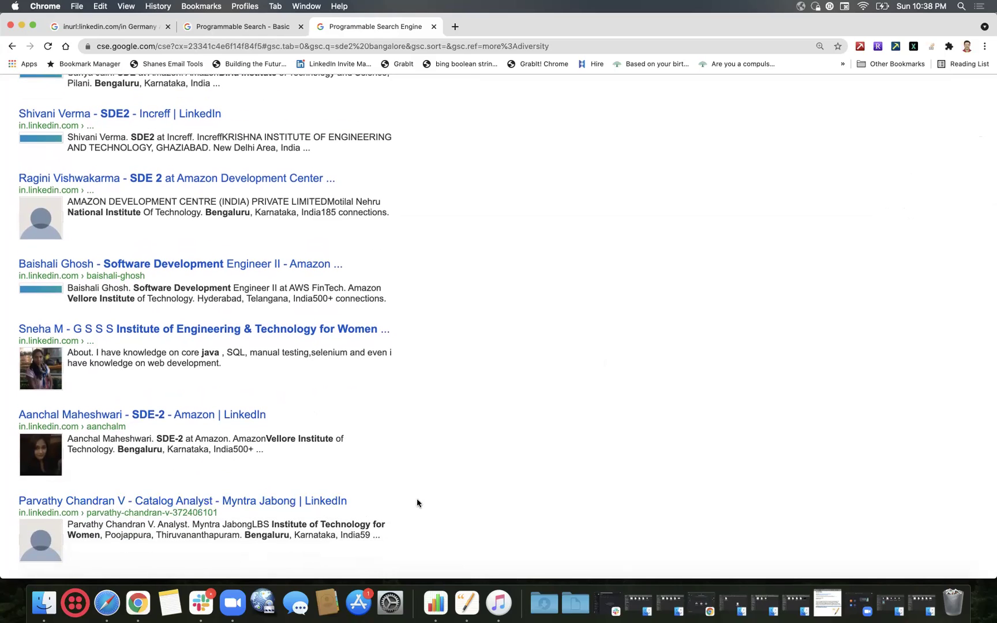
{"action": "scroll", "coordinate": [419, 501], "scroll_direction": "down", "scroll_amount": 4}
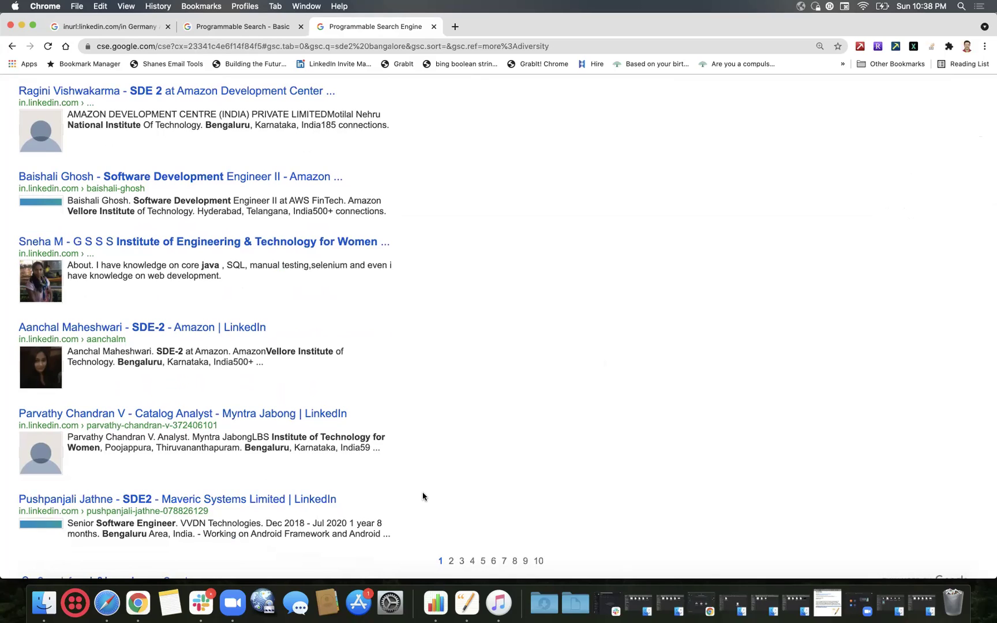
Review the SDE2 Linkedin engine's keywords in its setup against the profiles in the Diversity results.
{"action": "left_click", "coordinate": [237, 29]}
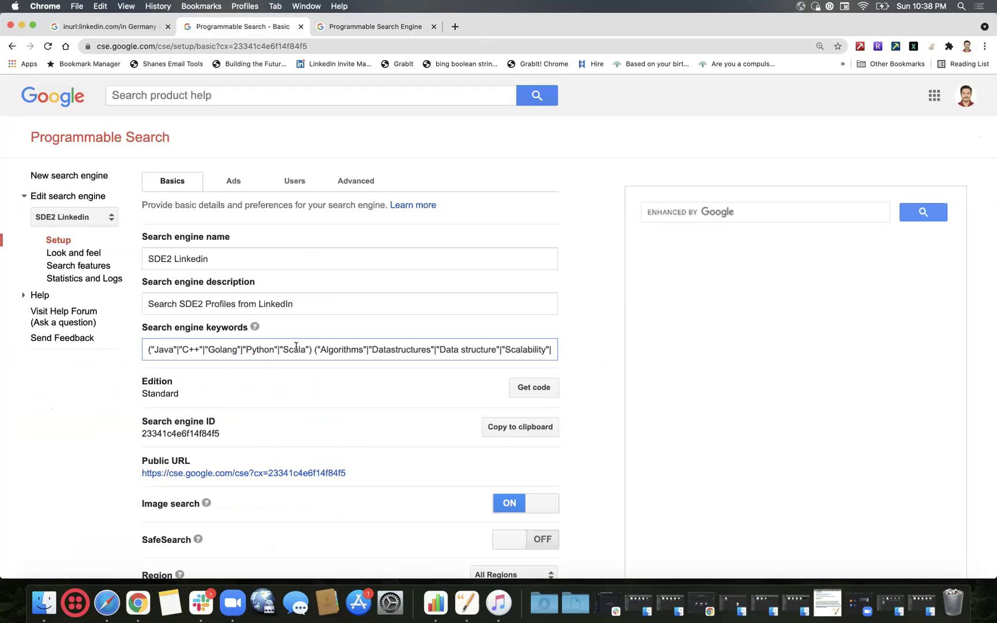
{"action": "left_click", "coordinate": [377, 26]}
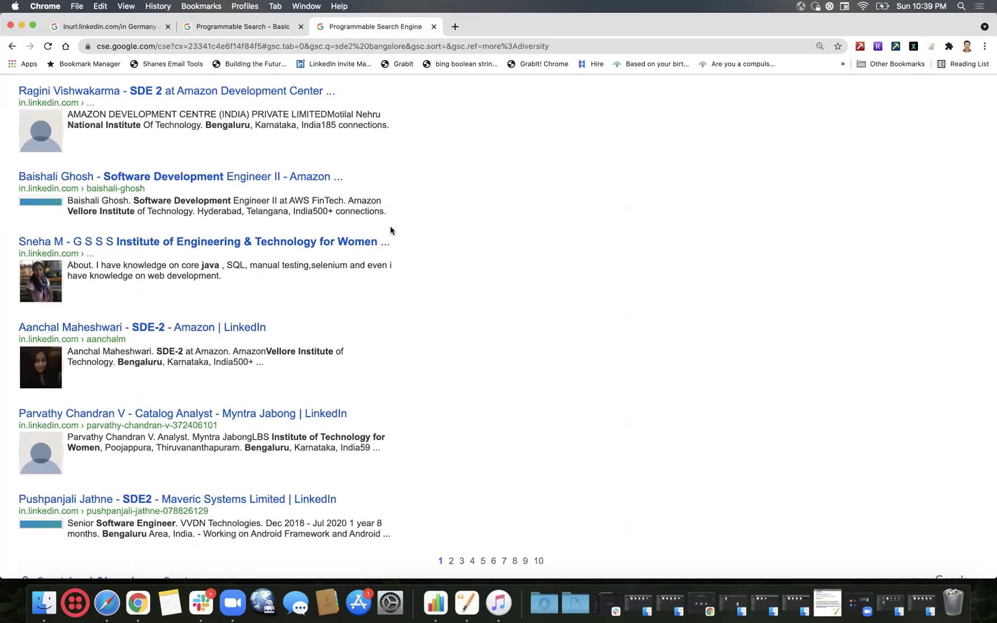
{"action": "left_click", "coordinate": [207, 25]}
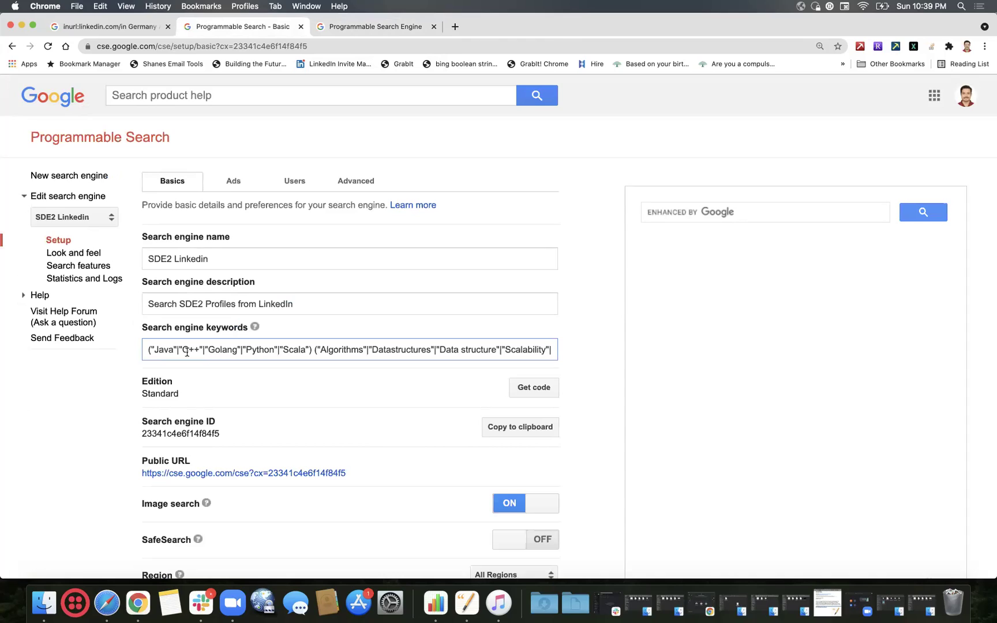
Extend the search in the public engine to sde2 bangalore "at uber" and run it.
{"action": "left_click", "coordinate": [346, 26]}
{"action": "scroll", "coordinate": [348, 104], "scroll_direction": "up", "scroll_amount": 10}
{"action": "left_click", "coordinate": [123, 100]}
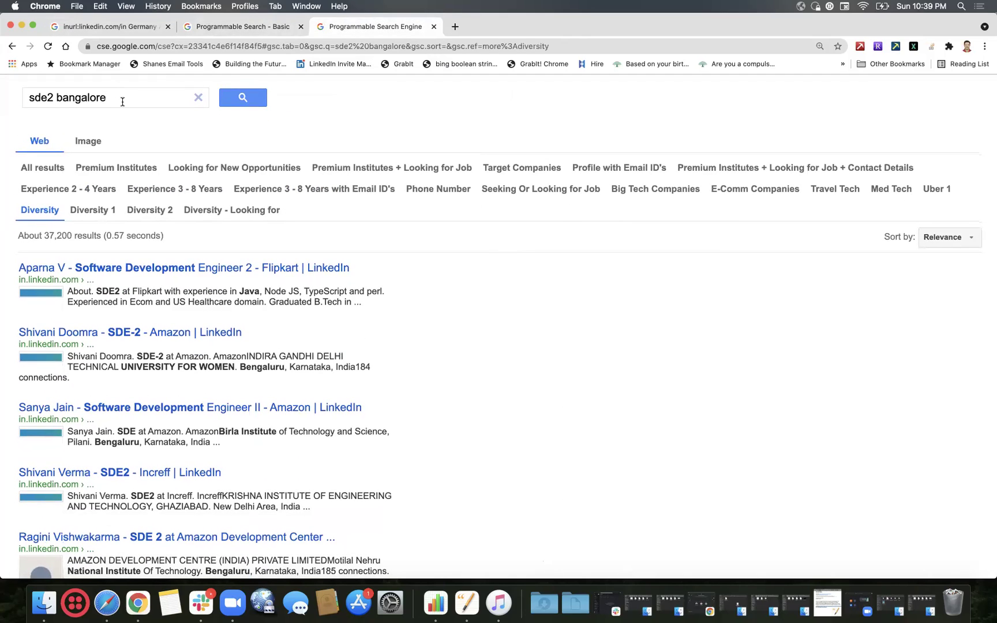
{"action": "type", "text": "\"at uber\""}
{"action": "key", "text": "Return"}
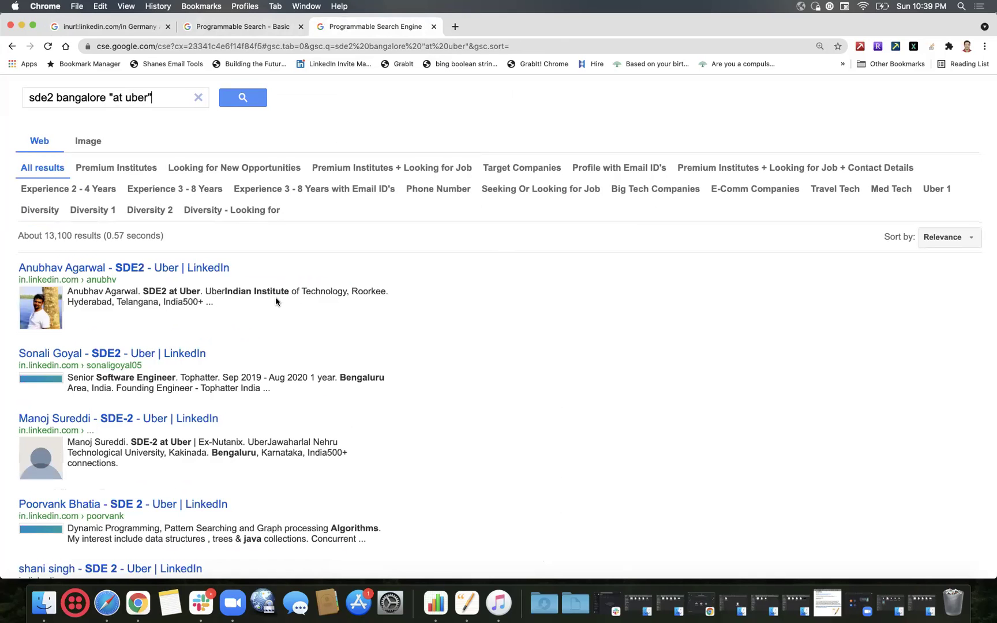
Filter the sde2 bangalore "at uber" results by Diversity and examine the first page of profiles.
{"action": "left_click", "coordinate": [42, 211]}
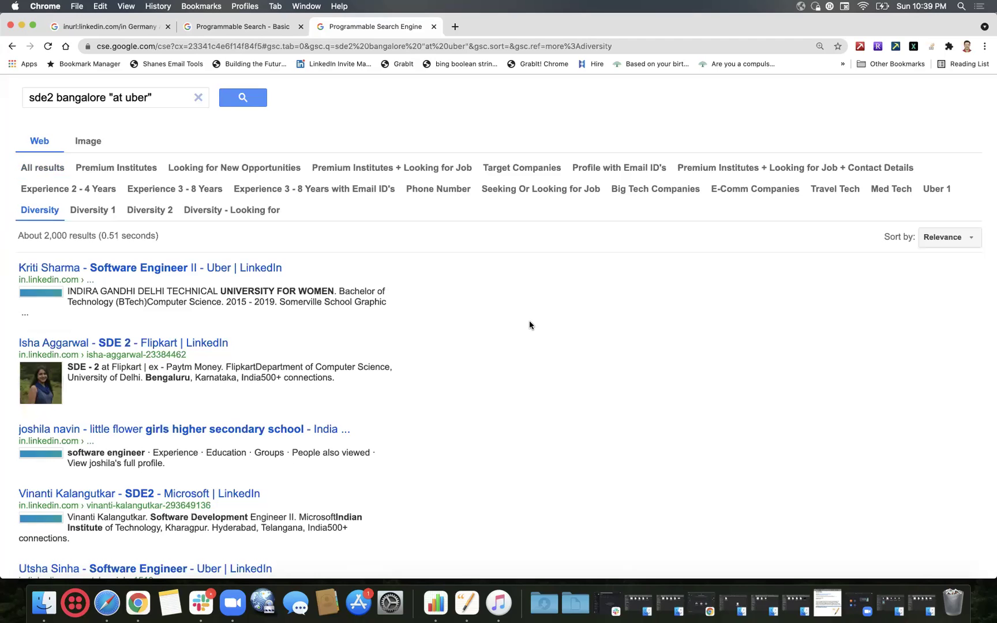
{"action": "scroll", "coordinate": [583, 379], "scroll_direction": "down", "scroll_amount": 3}
{"action": "scroll", "coordinate": [583, 383], "scroll_direction": "down", "scroll_amount": 3}
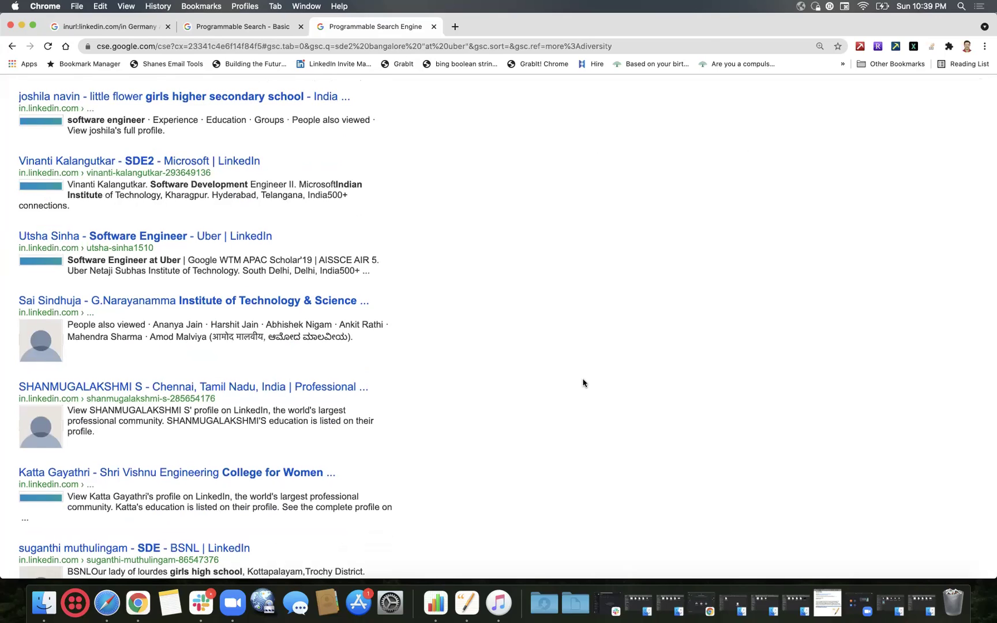
{"action": "scroll", "coordinate": [583, 382], "scroll_direction": "down", "scroll_amount": 4}
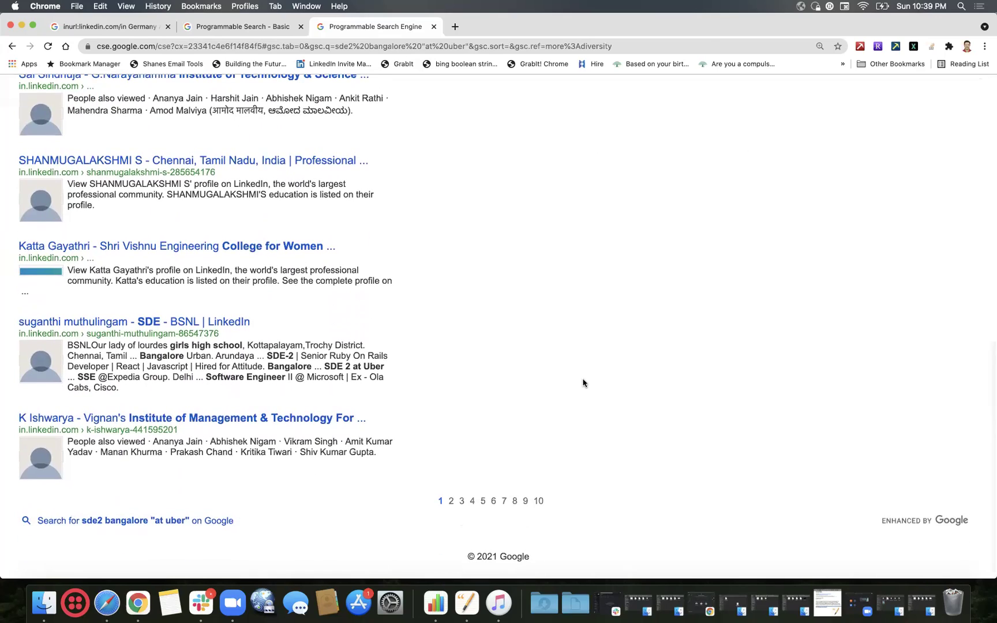
{"action": "scroll", "coordinate": [583, 383], "scroll_direction": "up", "scroll_amount": 15}
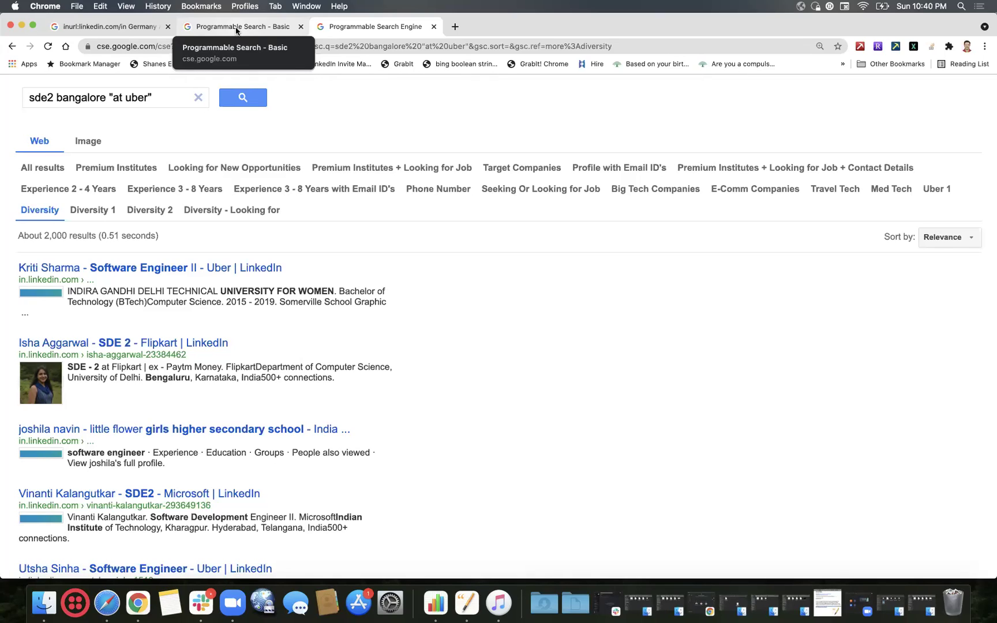
Look through the browser's overflow bookmarks, close the list, and open a new tab.
{"action": "left_click", "coordinate": [842, 65]}
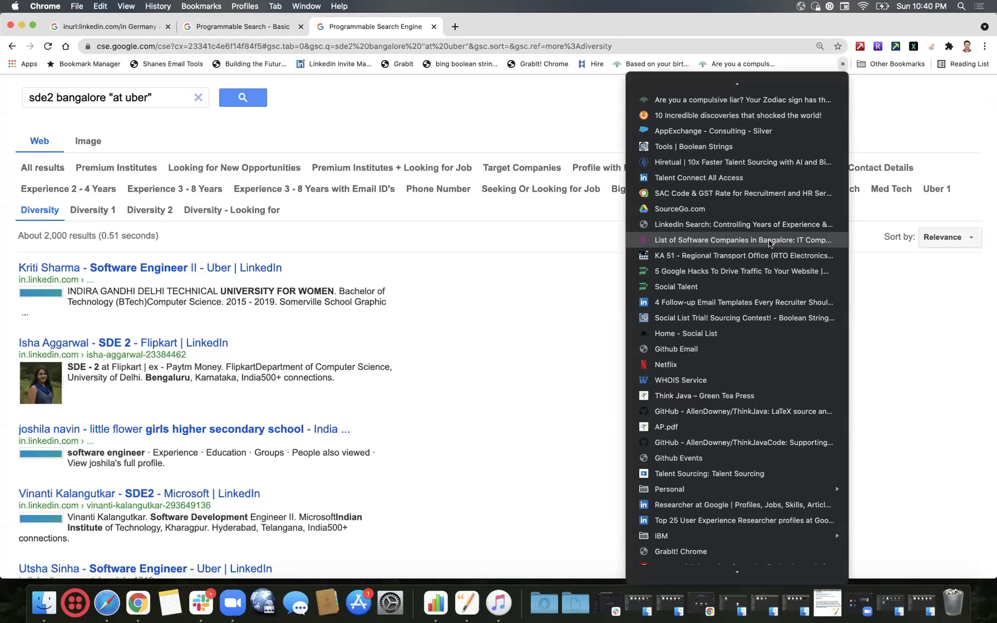
{"action": "left_click", "coordinate": [455, 28]}
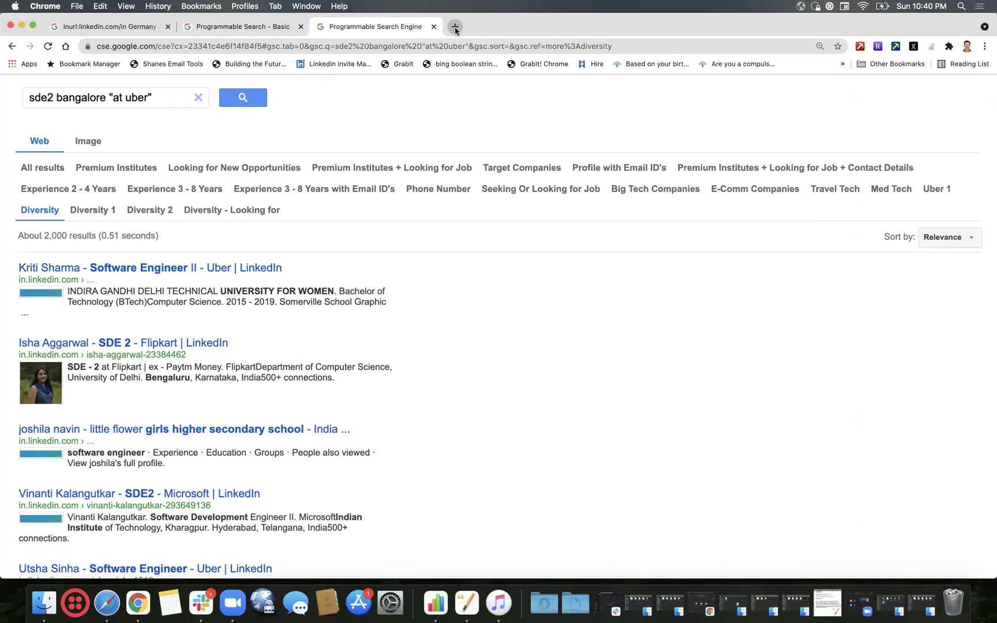